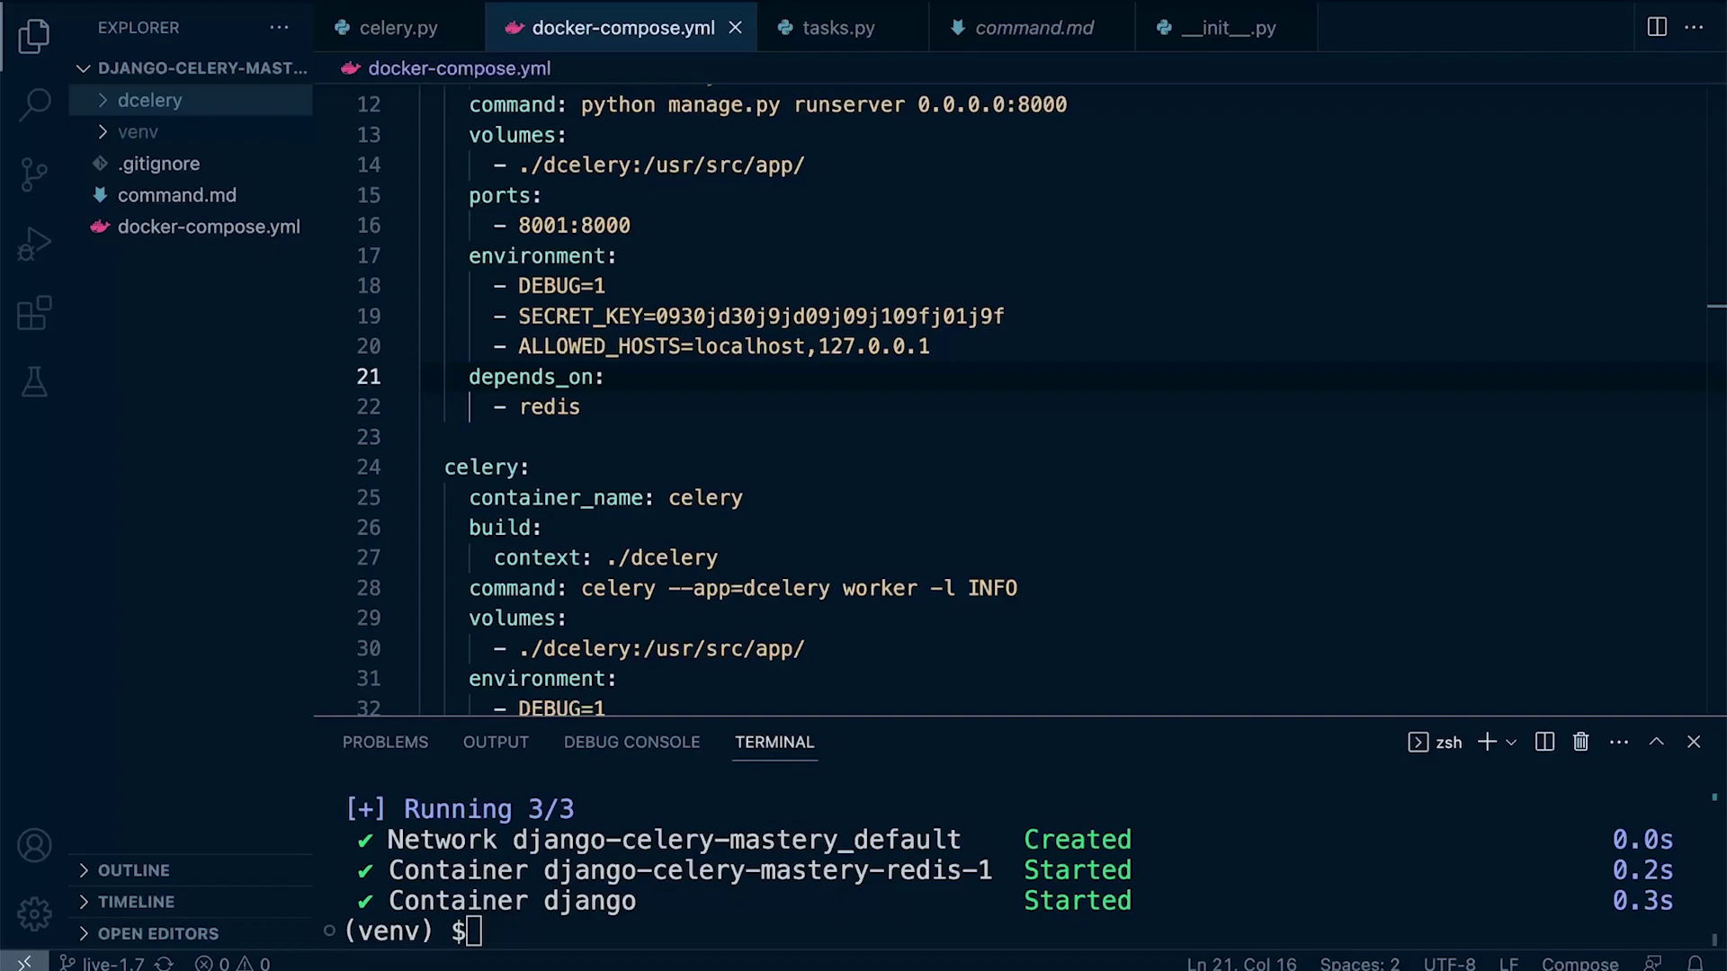
Create a top-level folder named celeryworker beside dcelery in the project
right_click(213, 334)
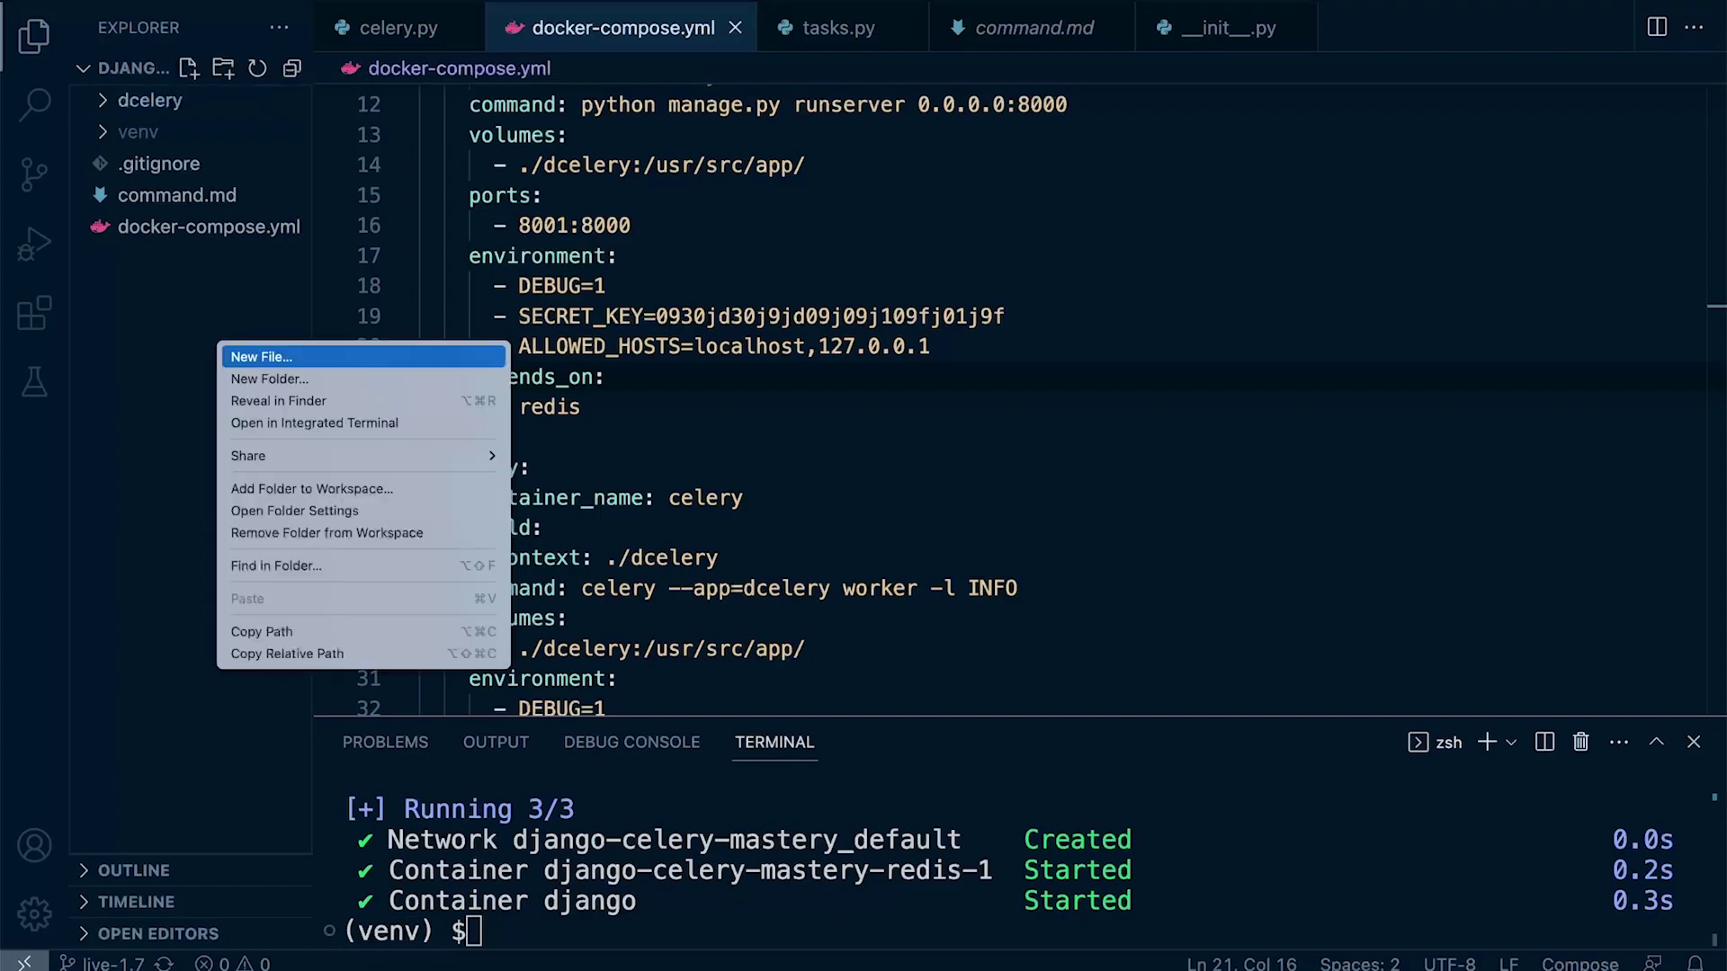
click(310, 358)
right_click(205, 329)
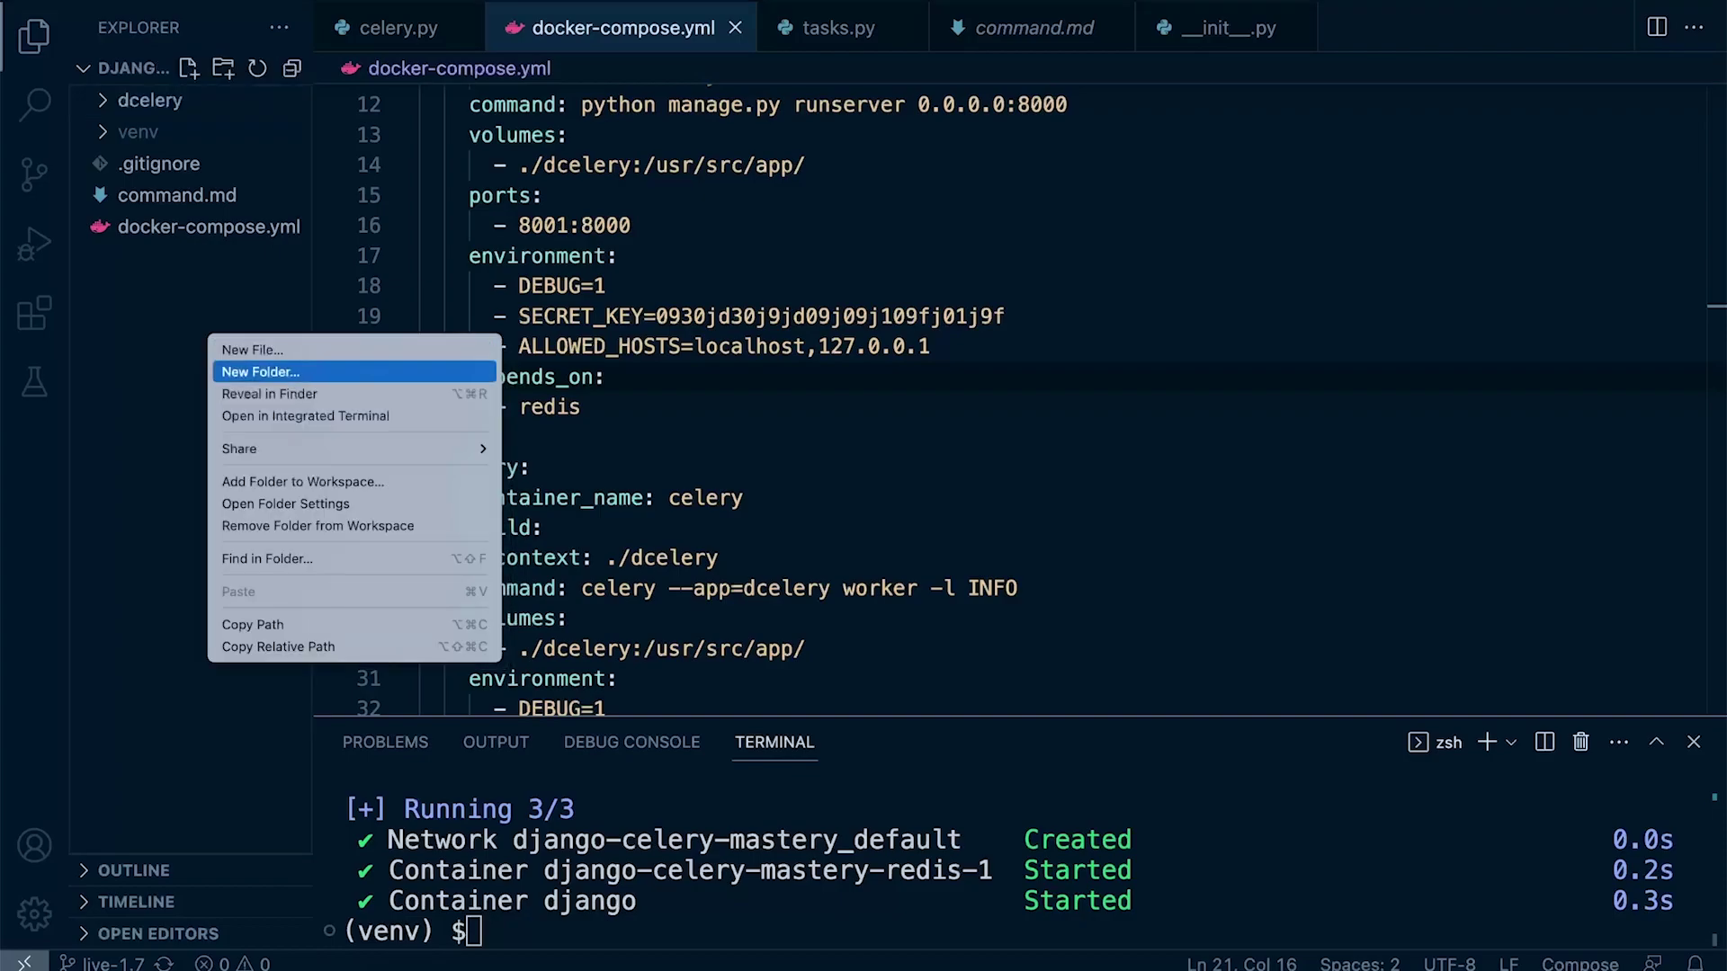
click(310, 372)
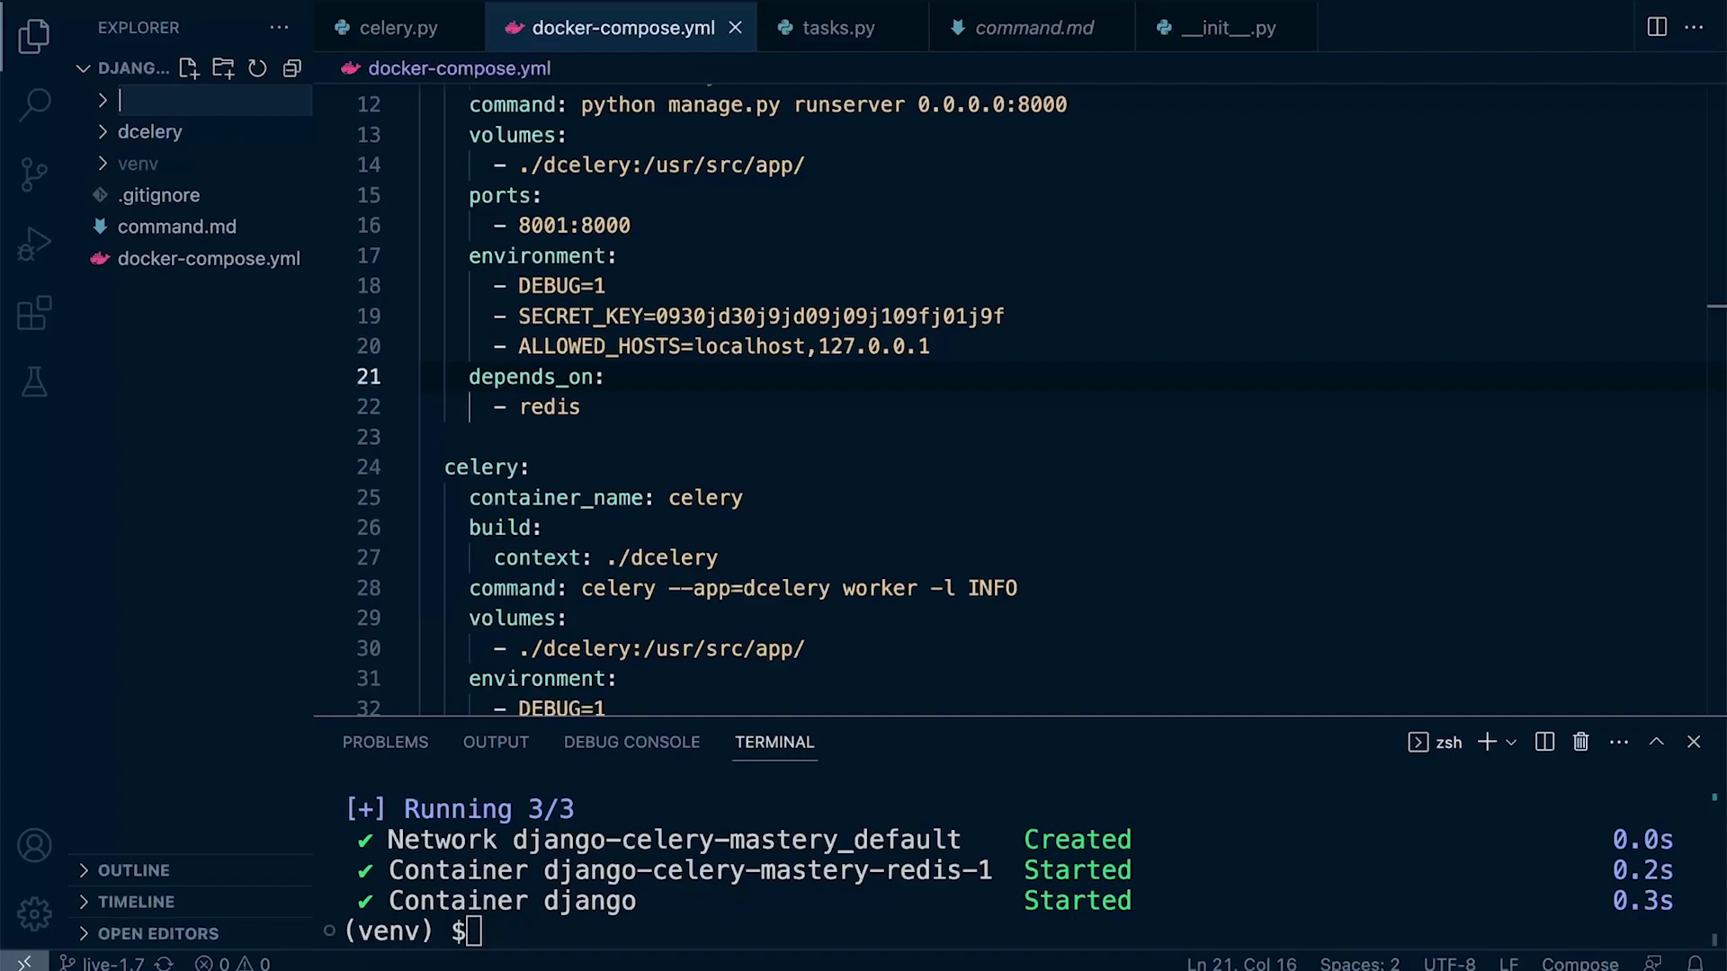
text(cl)
key(BackSpace)
text(er)
key(BackSpace)
text(lery)
text(worker)
key(Return)
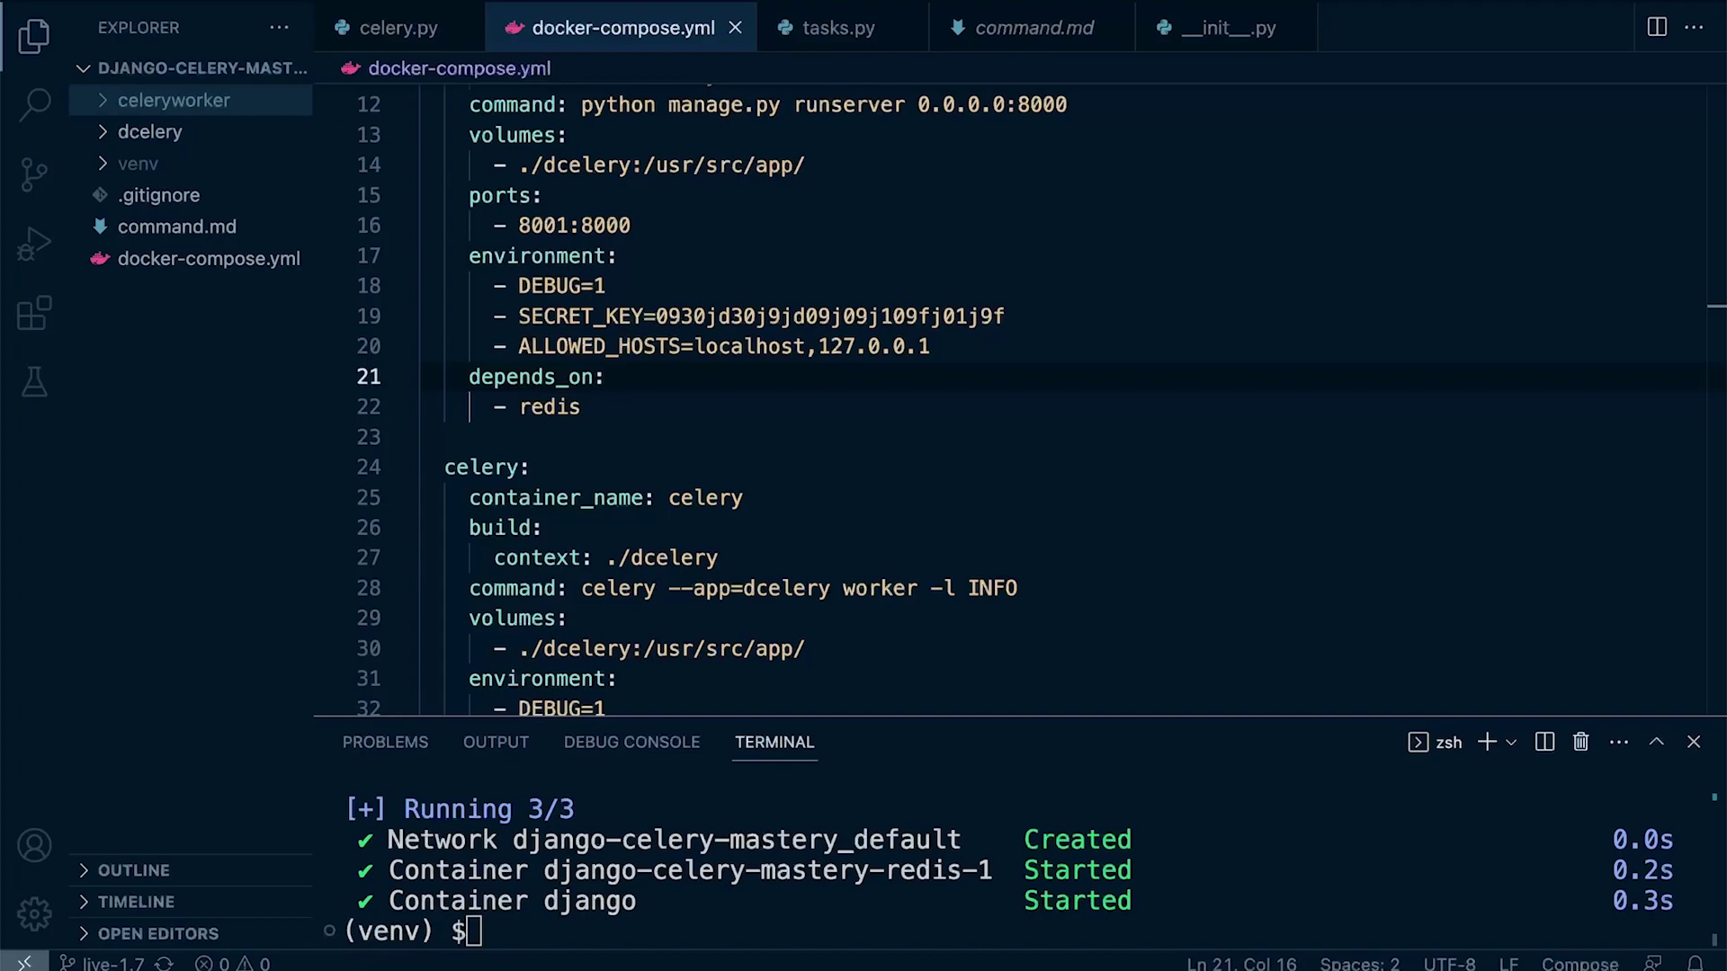
Create a new file celeryconfig.py inside the celeryworker folder
click(174, 100)
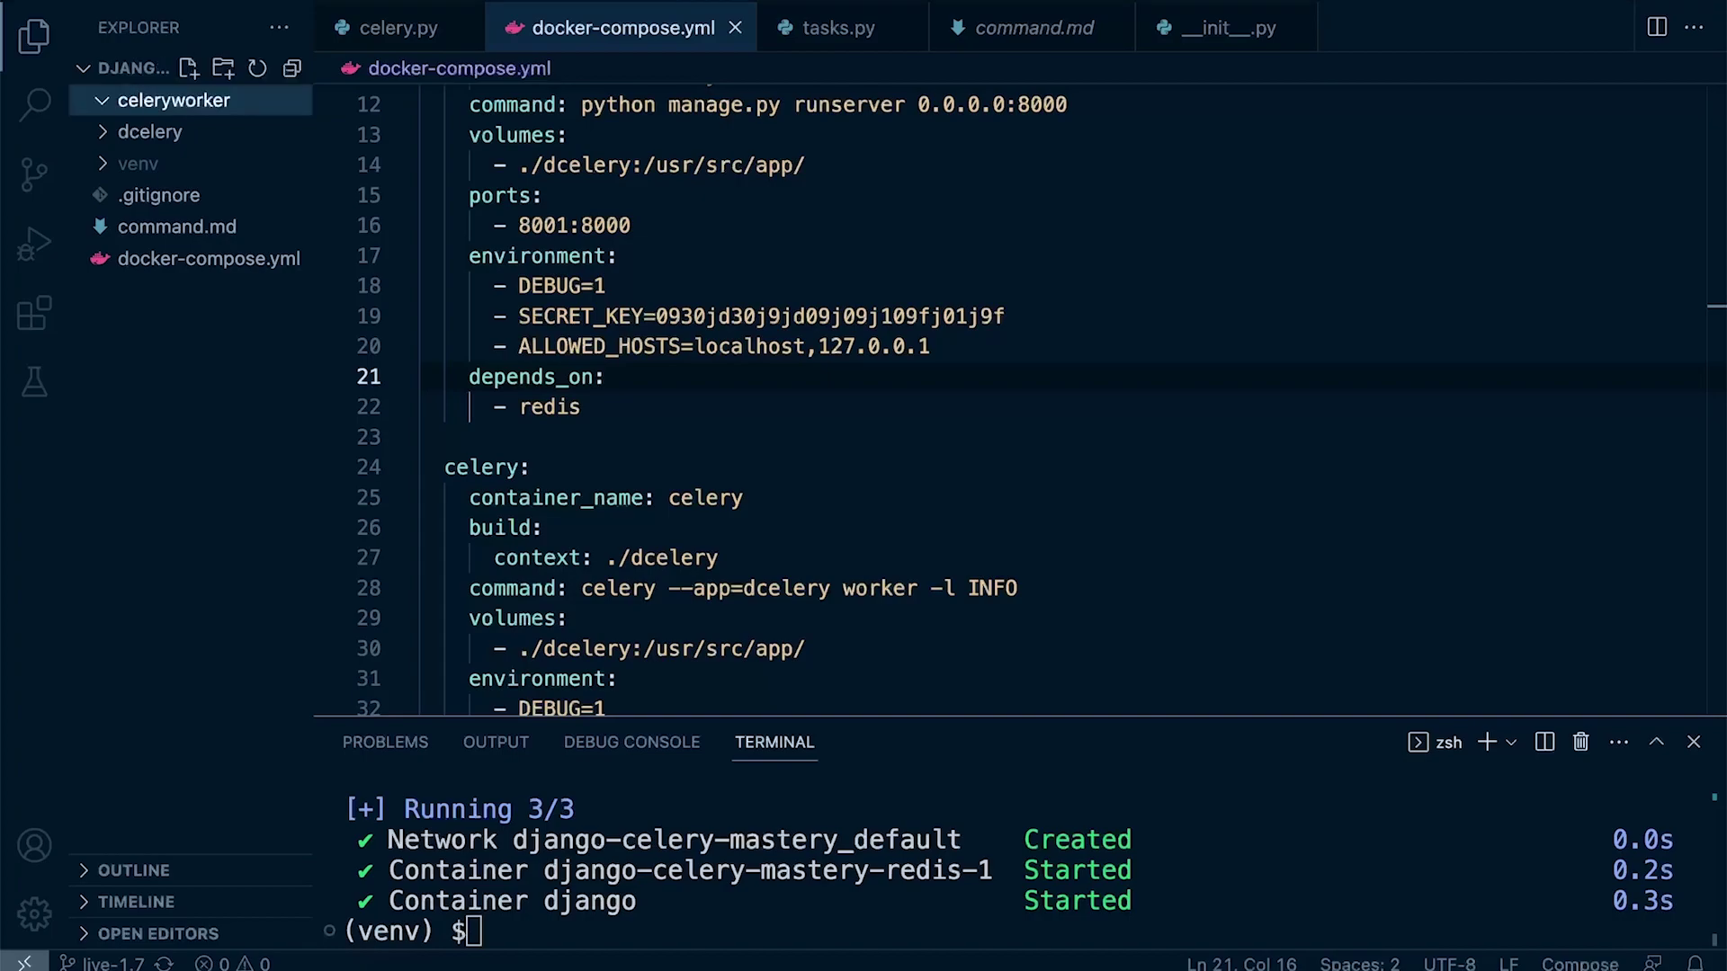
right_click(173, 100)
click(203, 115)
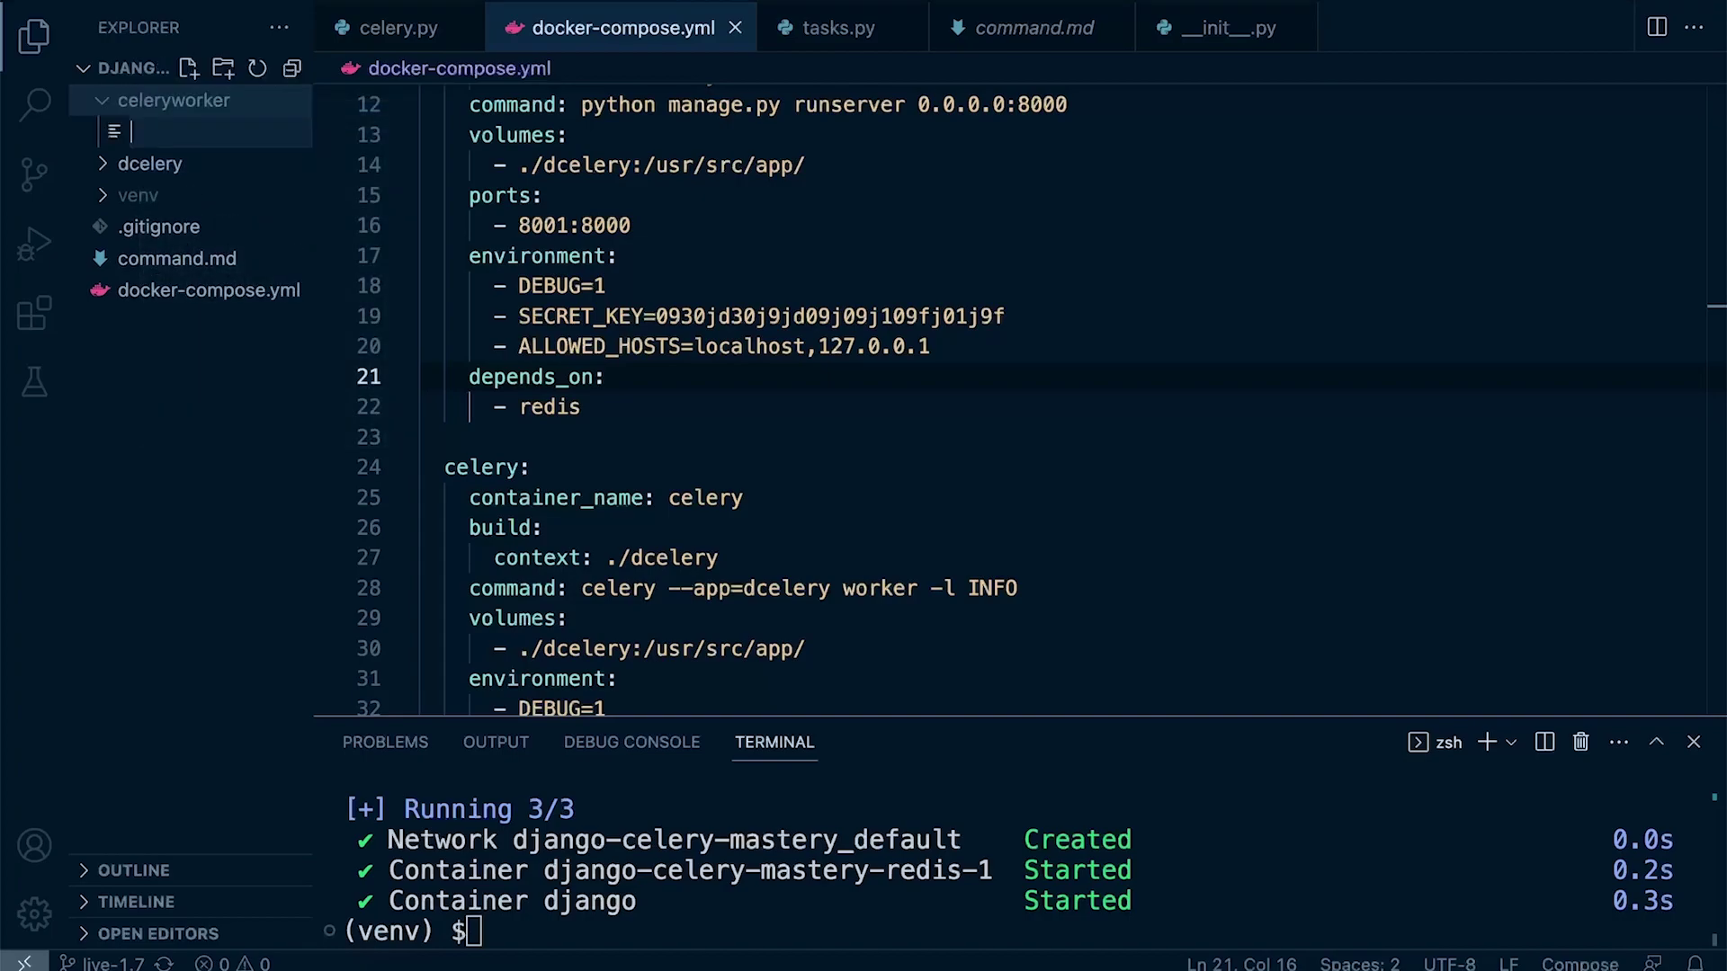
text(celery)
text(config.py)
key(Return)
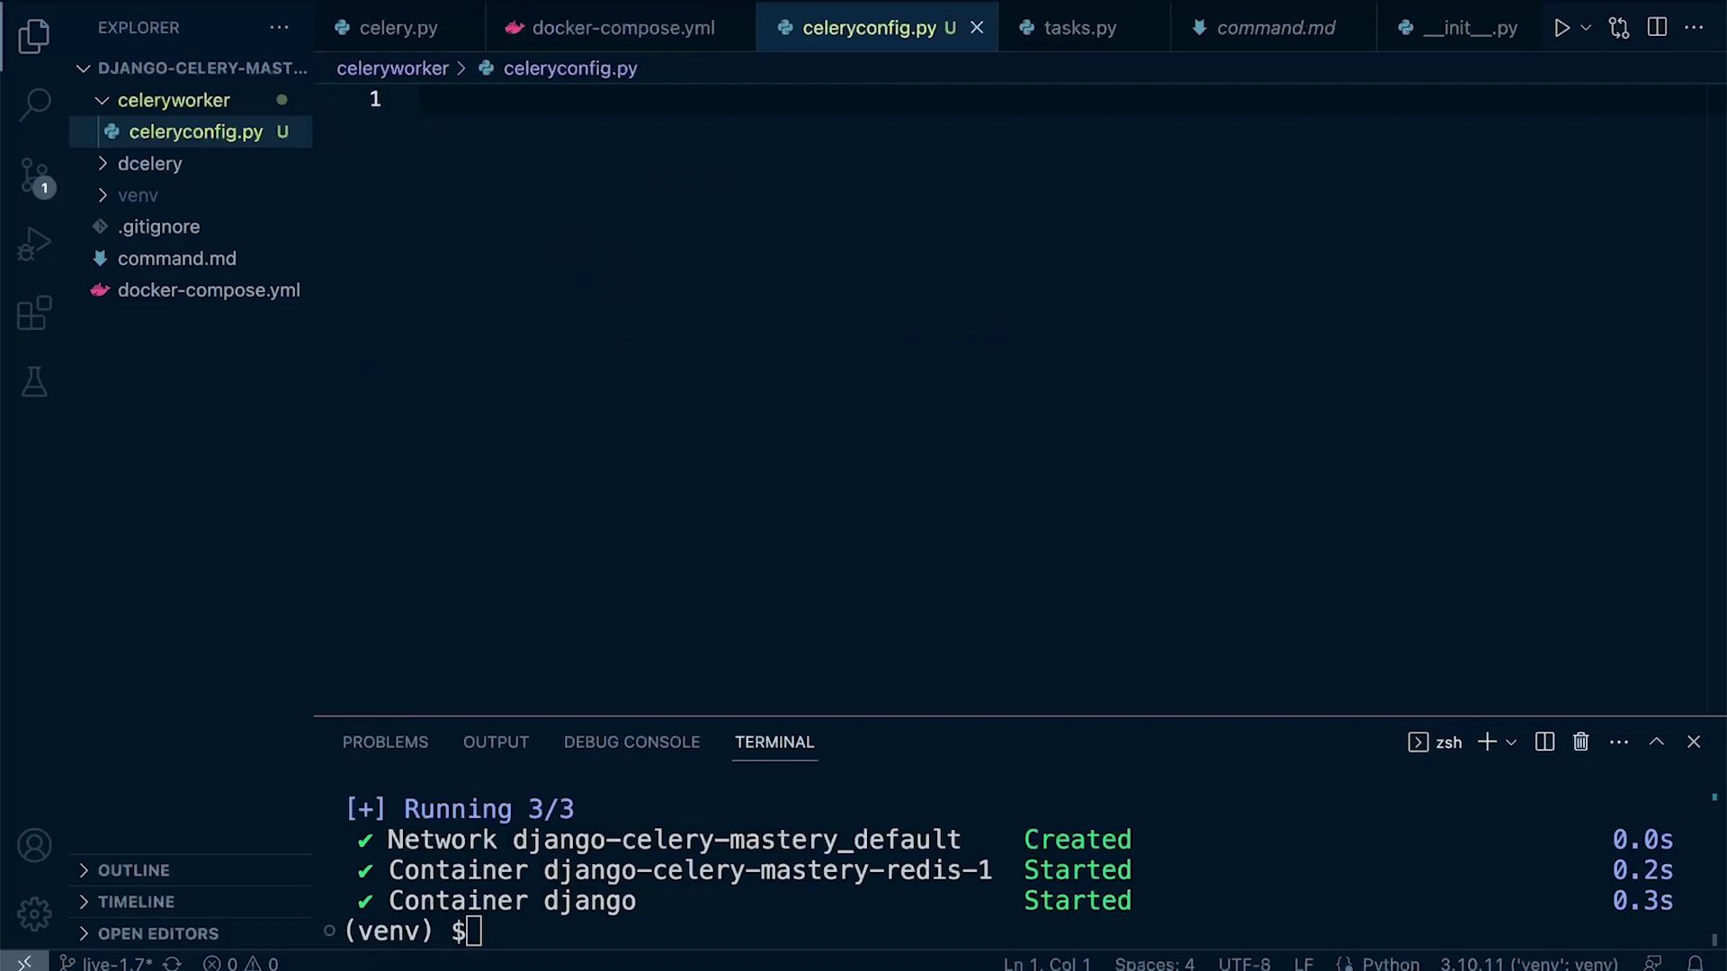
Open the existing dcelery/celery.py for reference
click(150, 164)
click(161, 195)
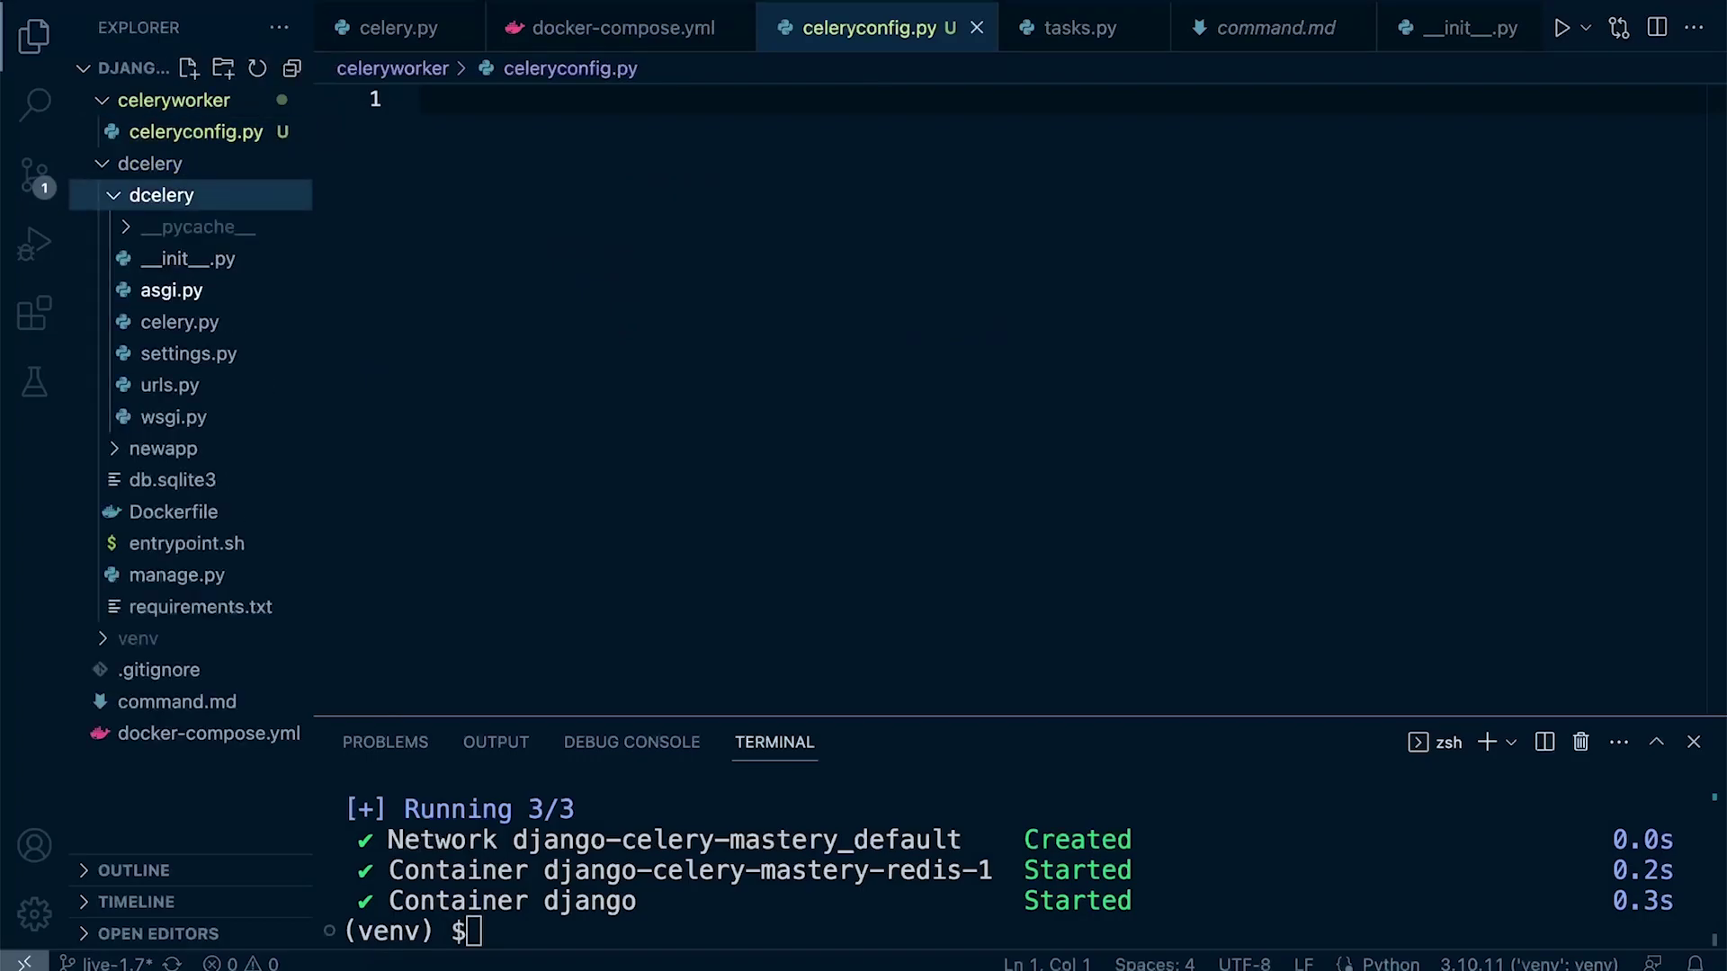
click(179, 322)
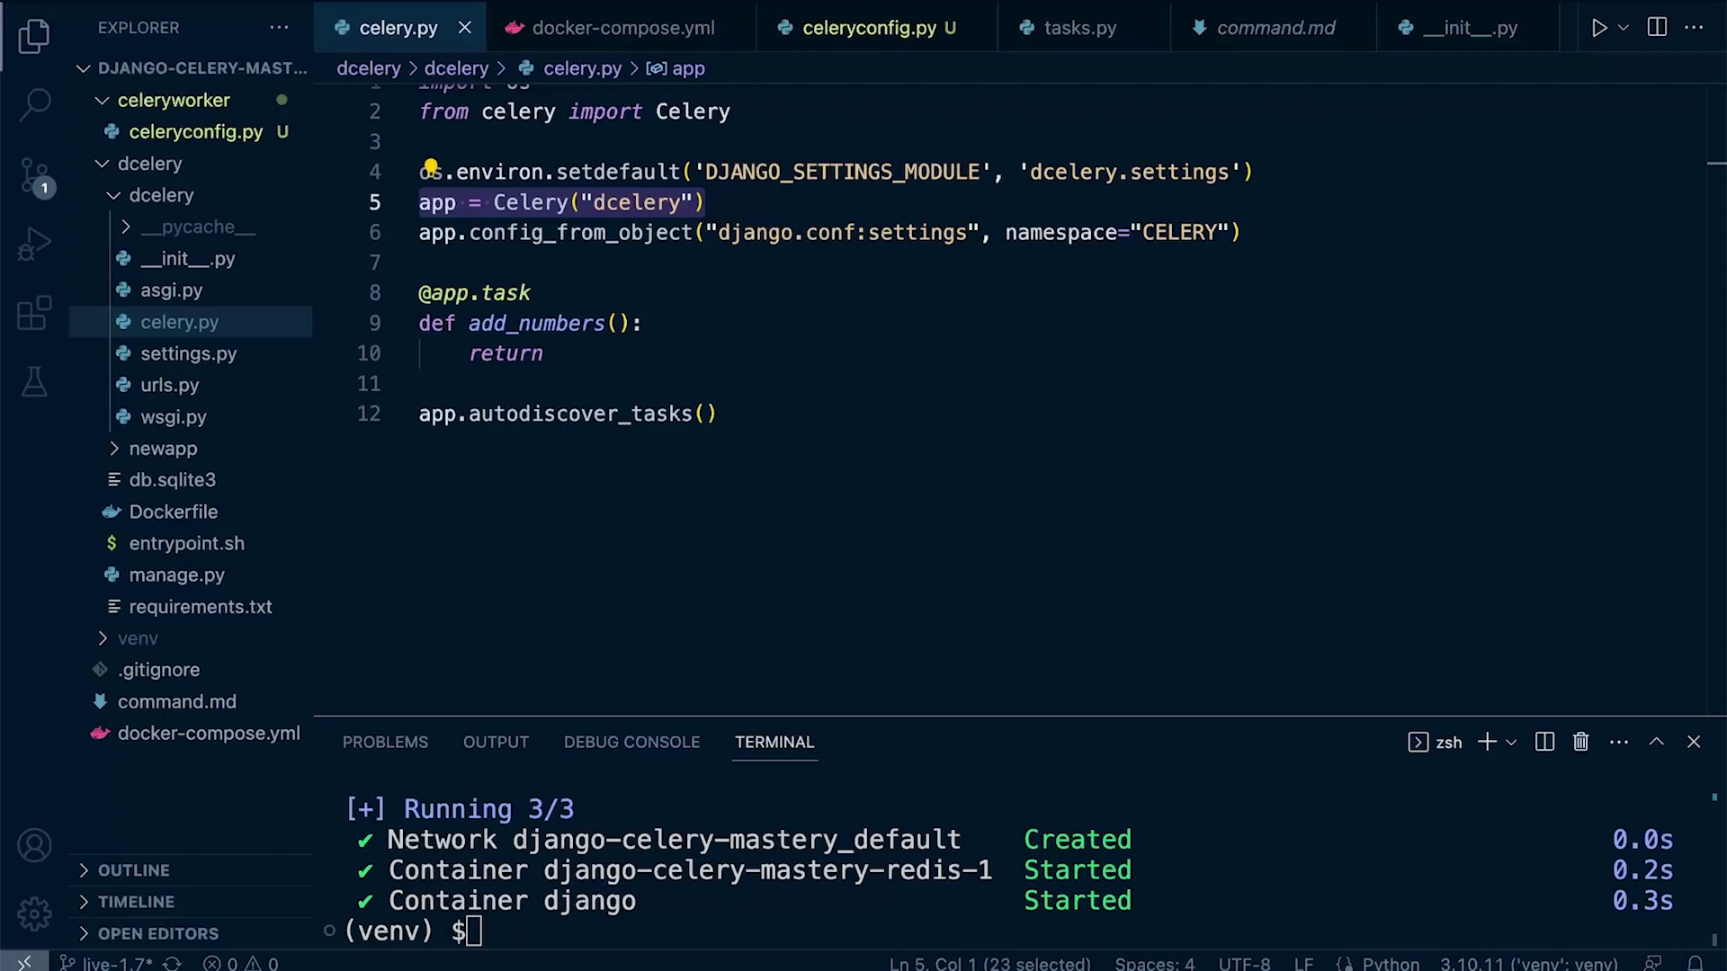
Rename celeryconfig.py to celery.py
click(196, 130)
right_click(196, 131)
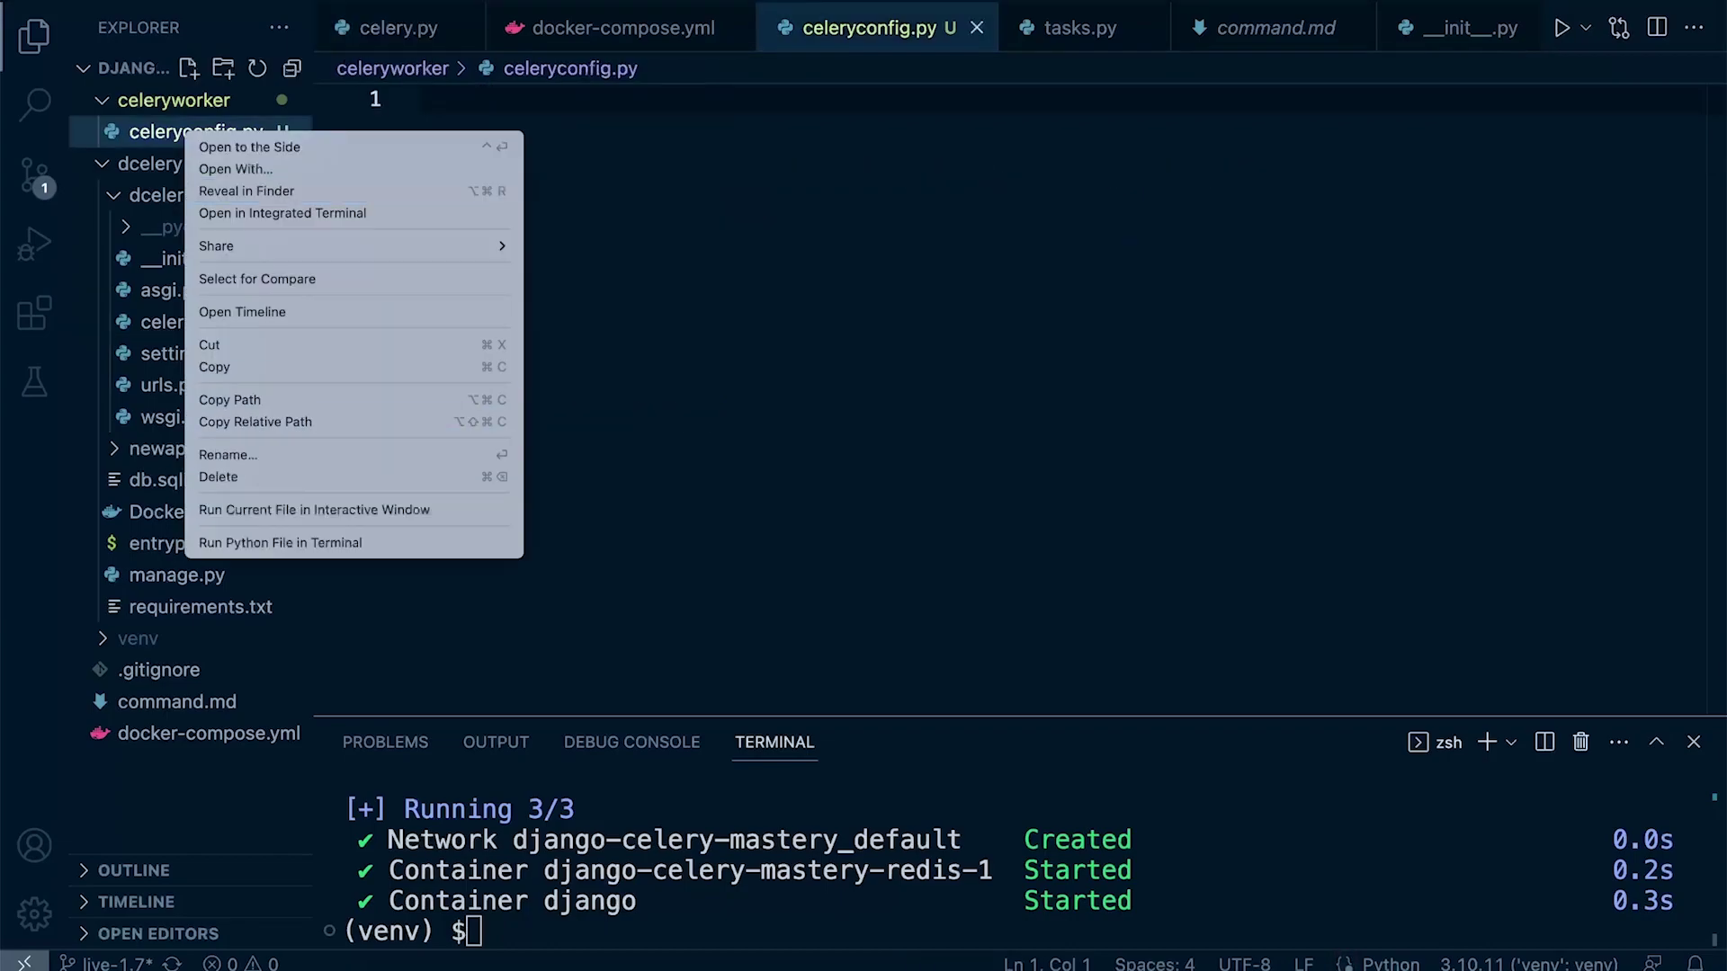
click(227, 455)
text(ce)
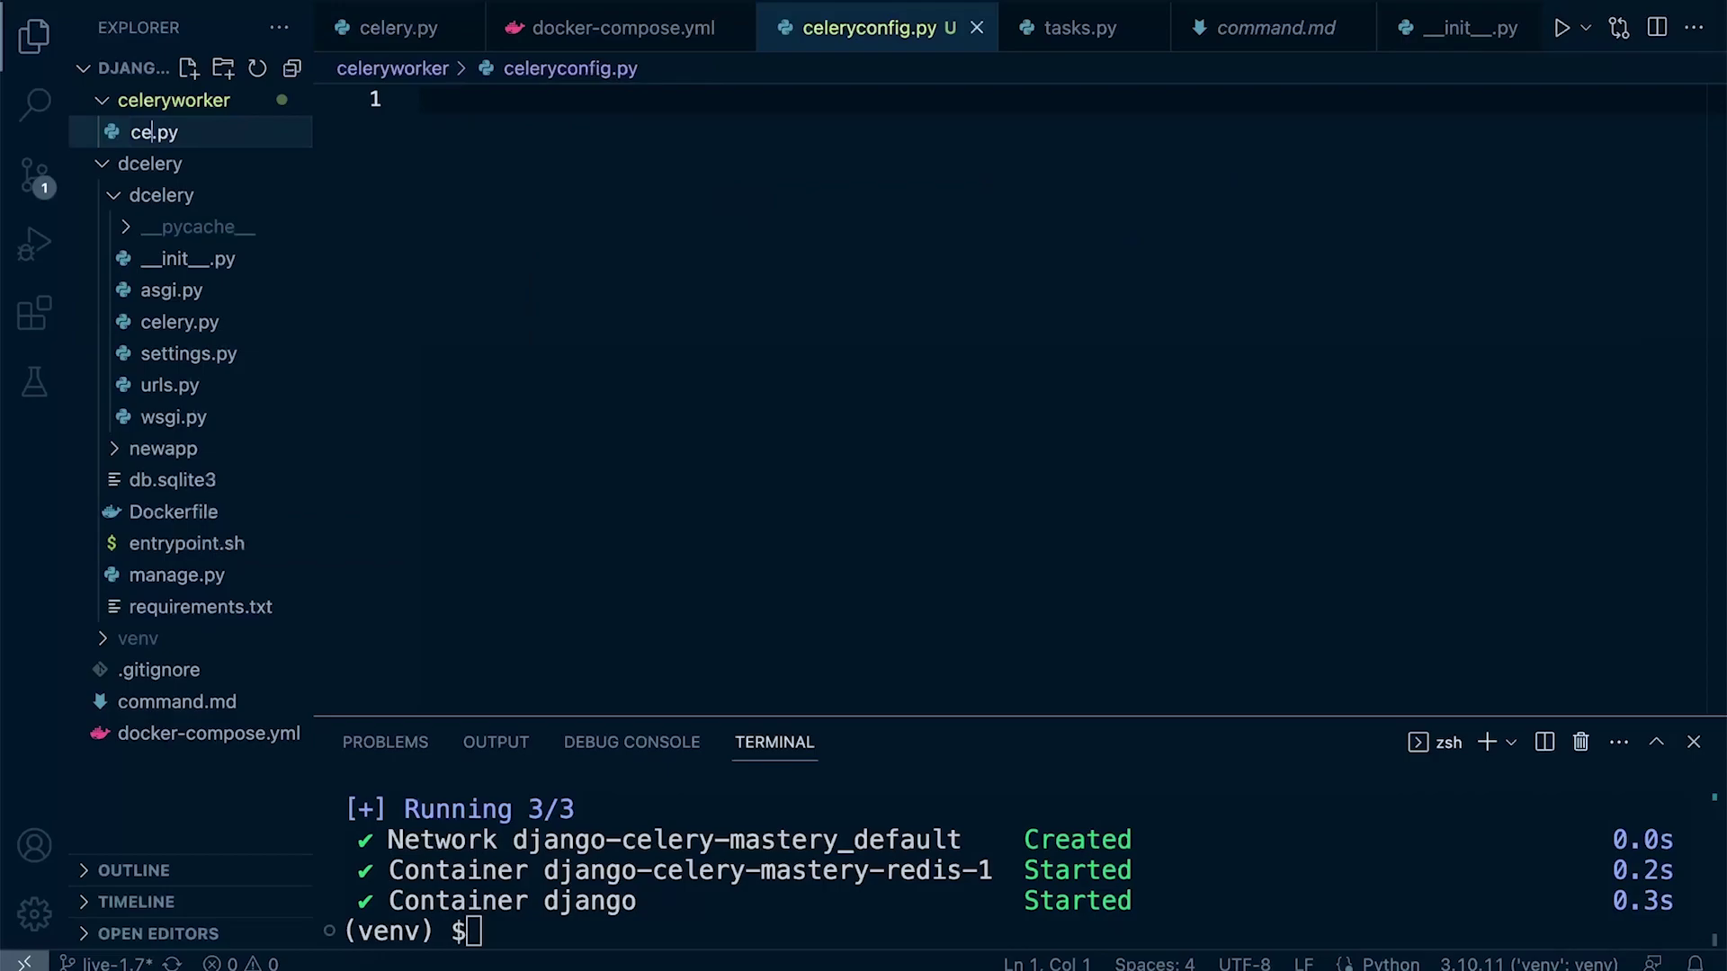
text(lery)
key(Return)
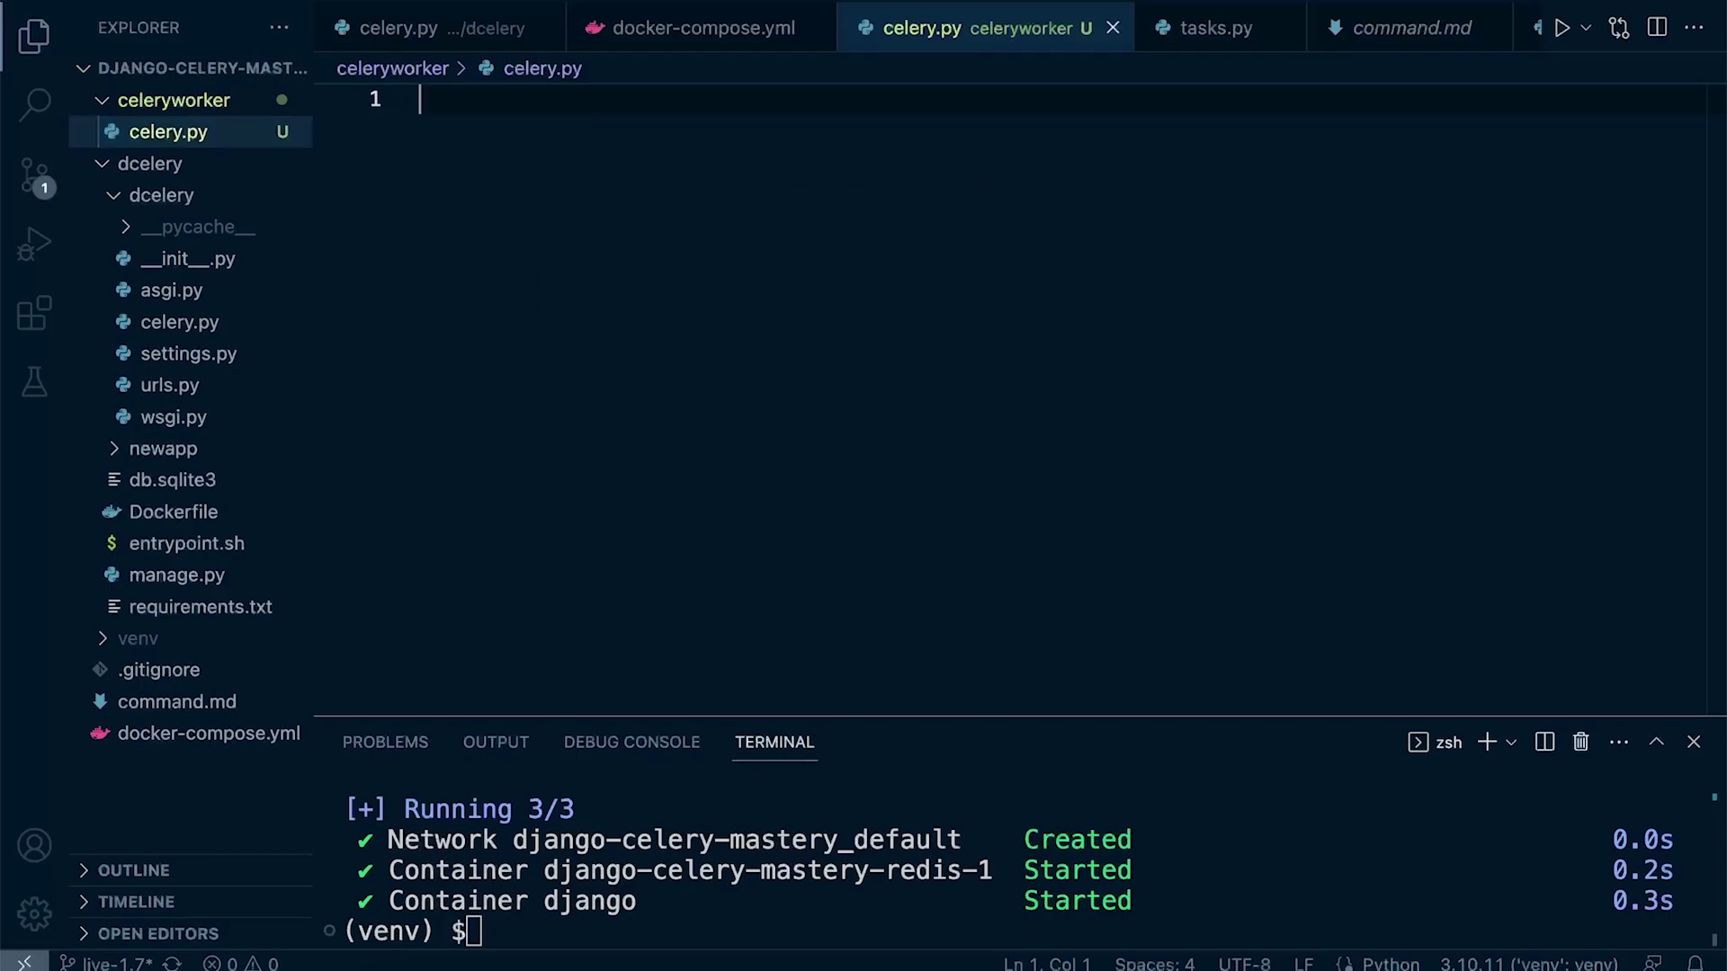
Write app = Celery('dcelery2') and app.config_from_object('celeryconfig'), then begin the import line
key(Return)
key(Return)
text(app = Celery)
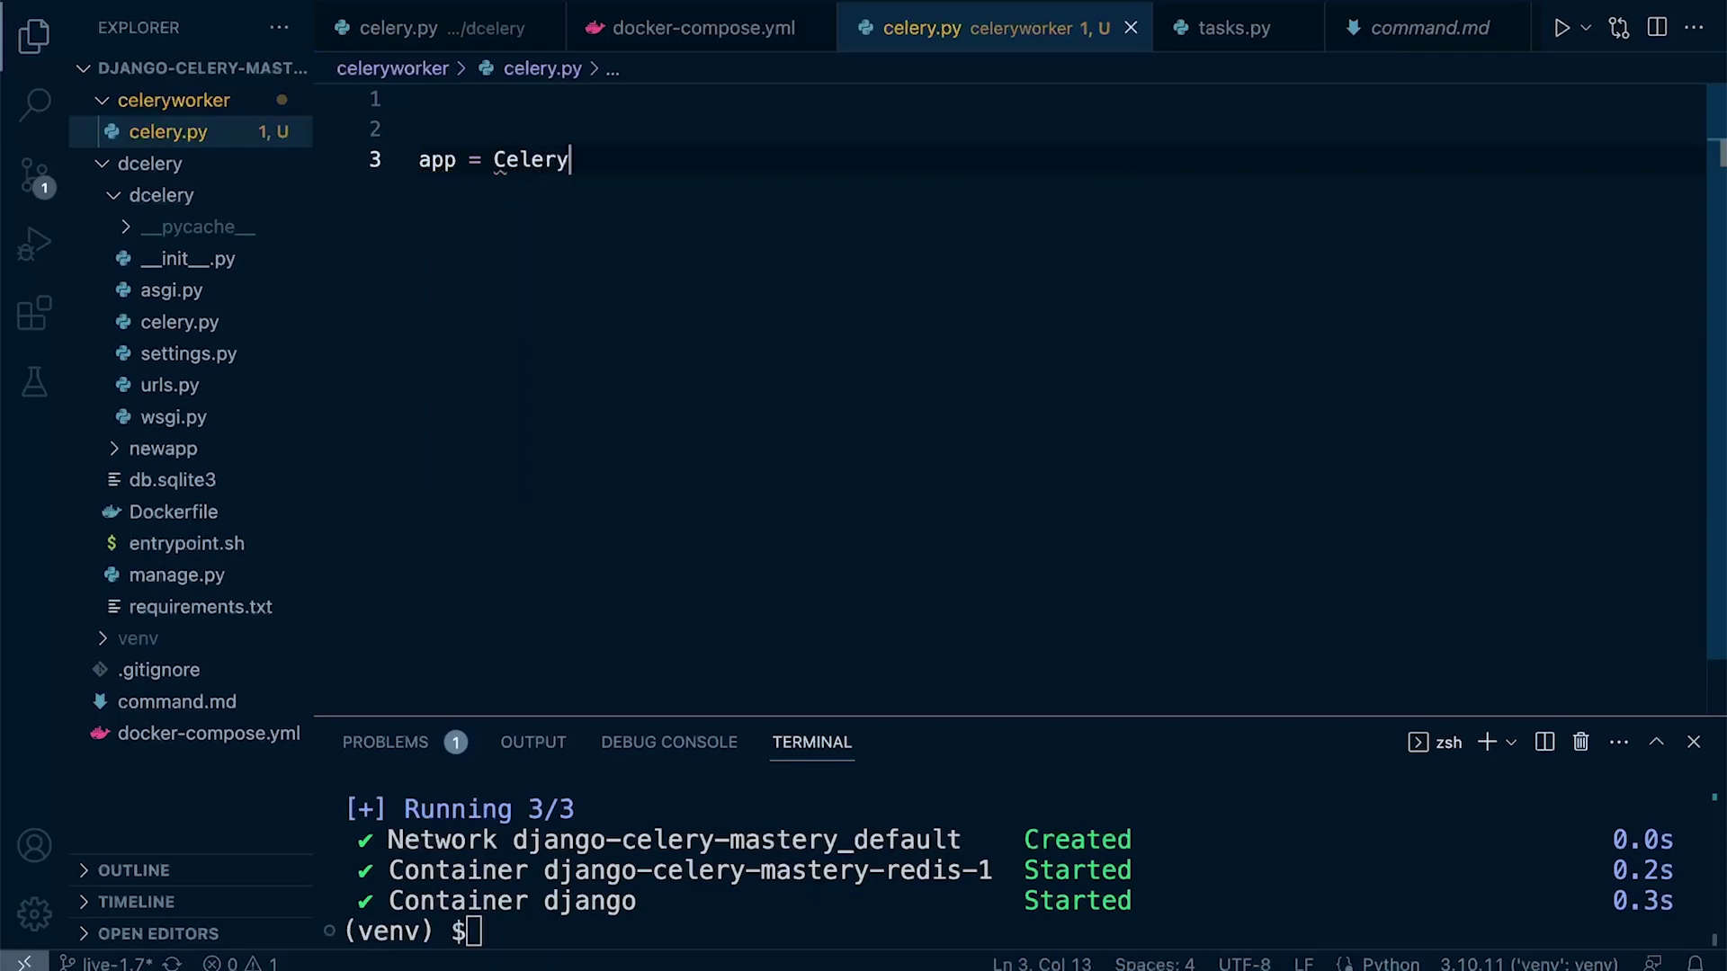
text(()
text('d)
text(cerly)
key(BackSpace)
key(BackSpace)
key(BackSpace)
text(lery2)
key(Right)
key(Right)
key(Return)
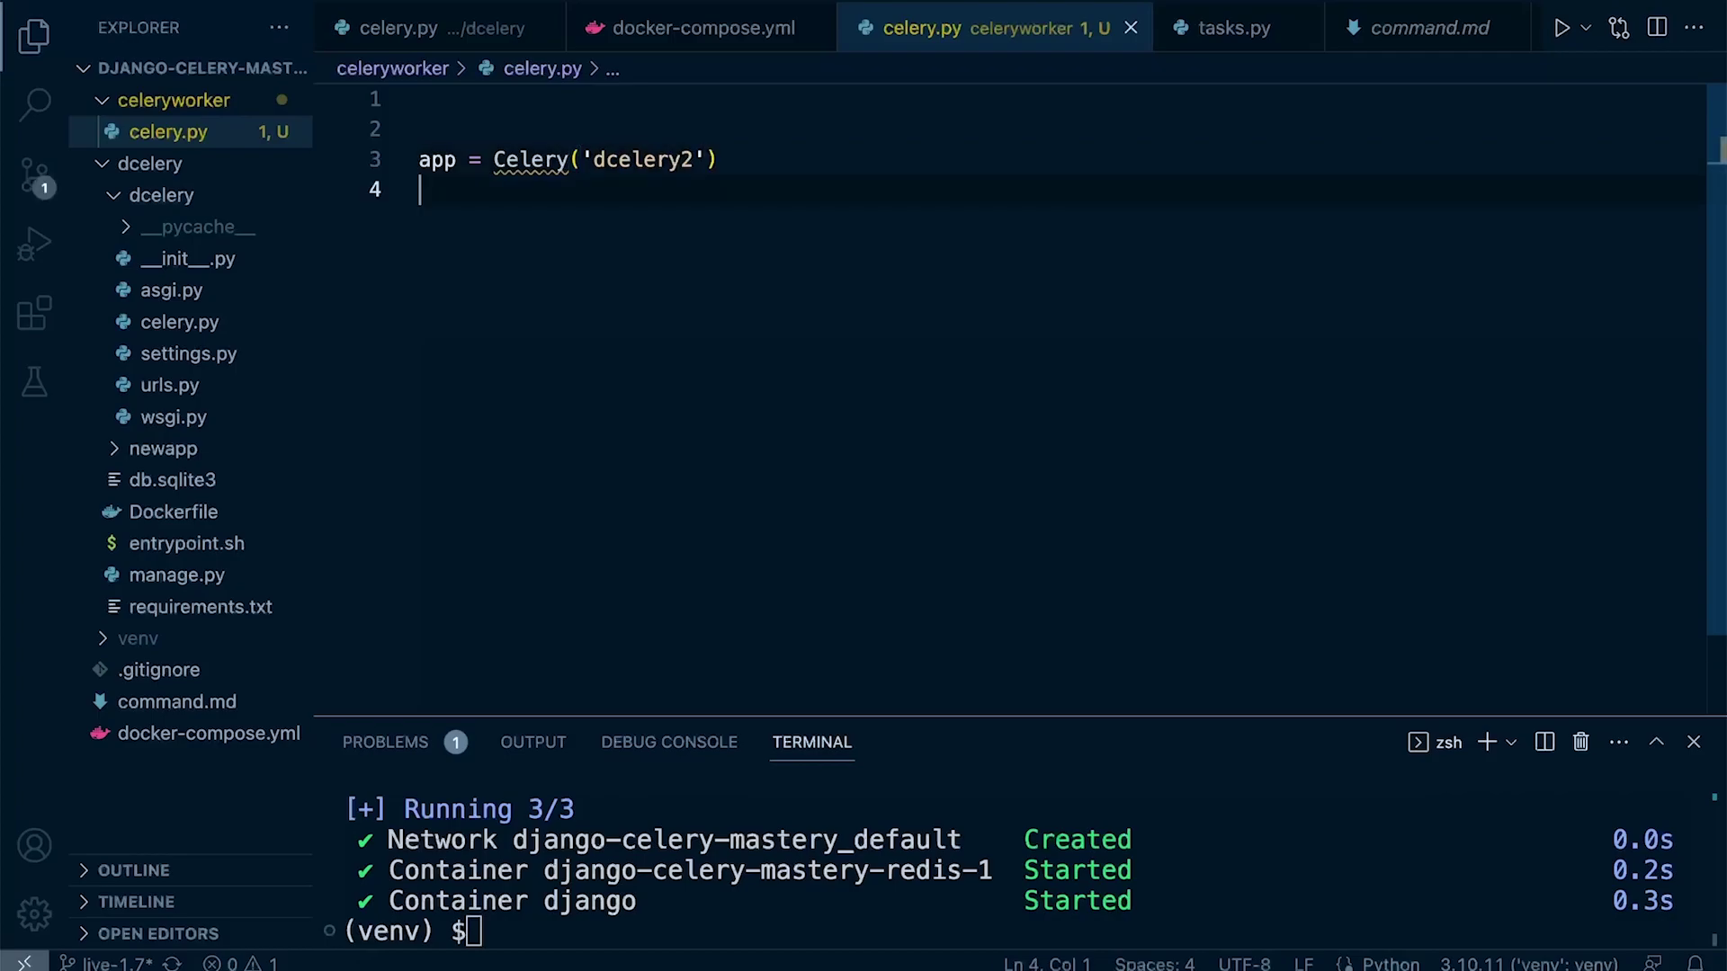
text(app.config)
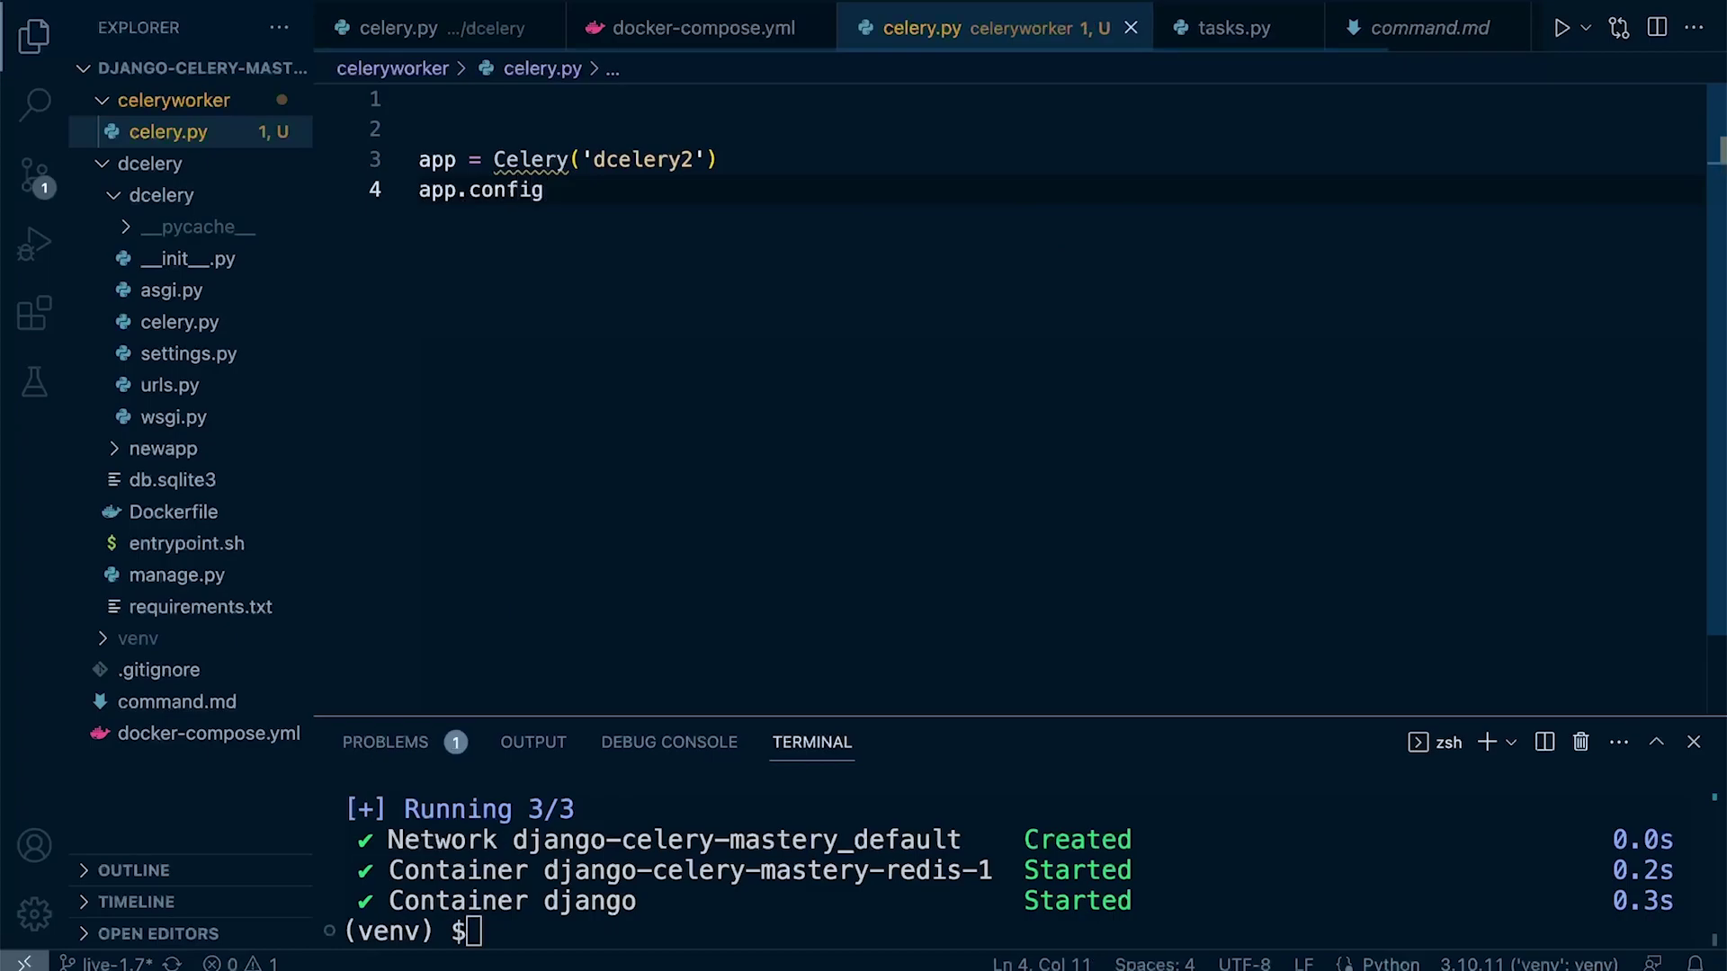
text(_from_objecs)
key(BackSpace)
text(t)
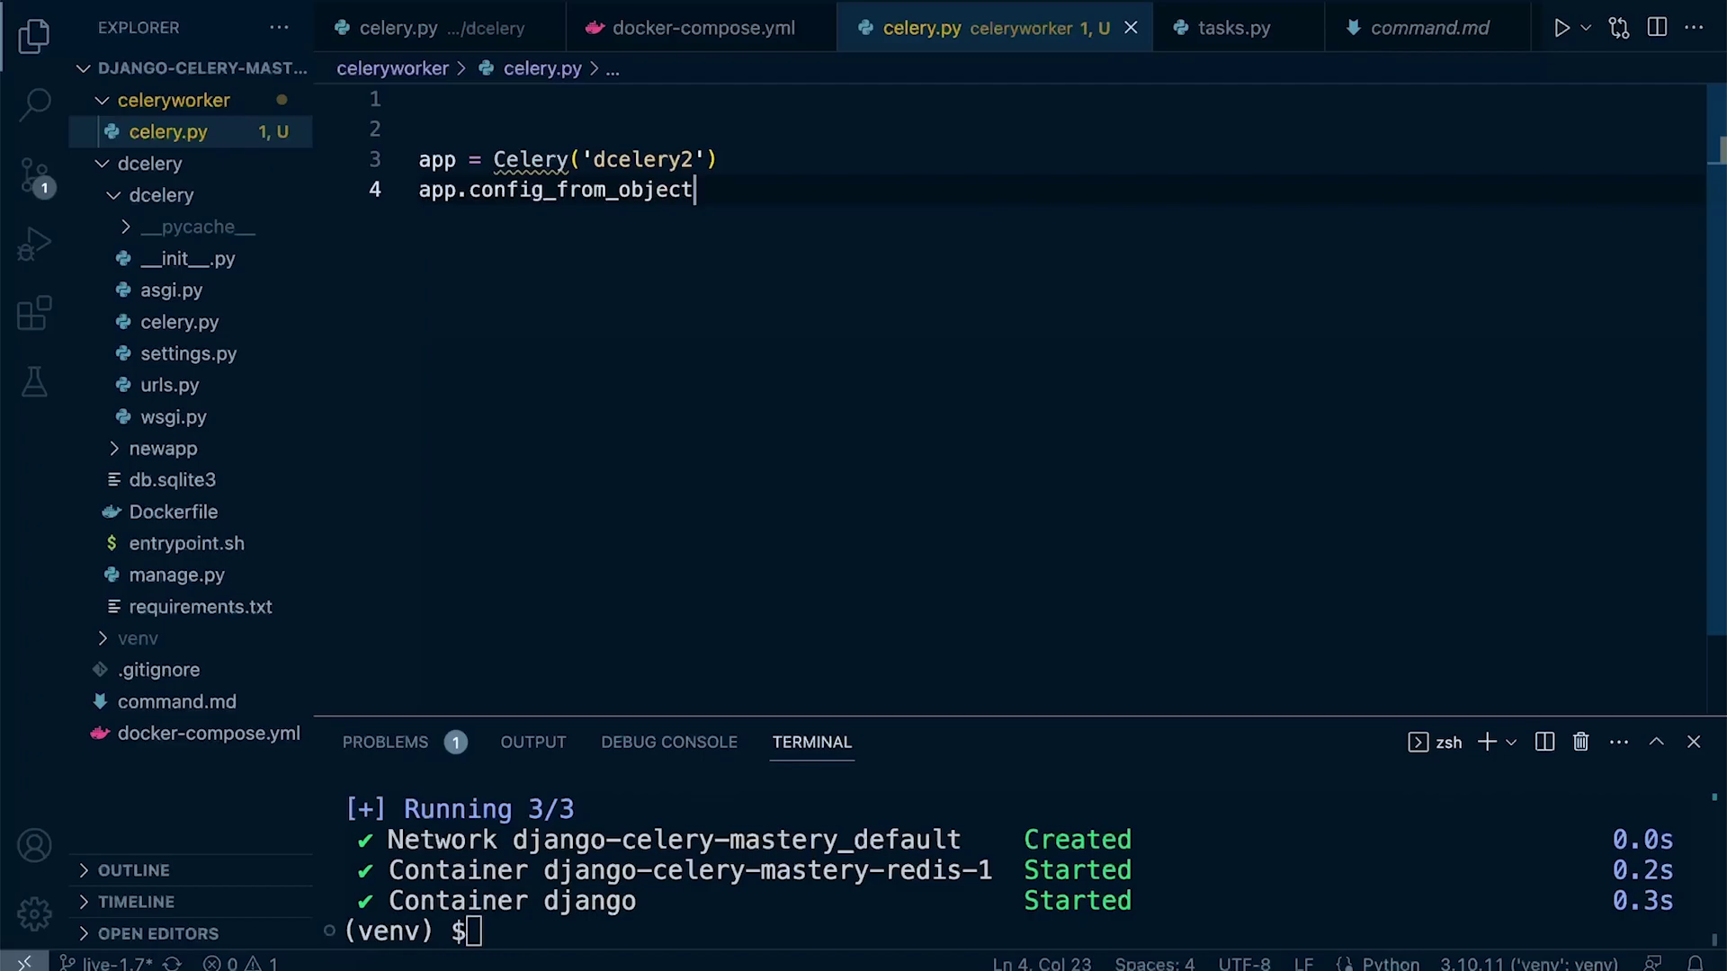
text((')
text(celeryconfig)
key(BackSpace)
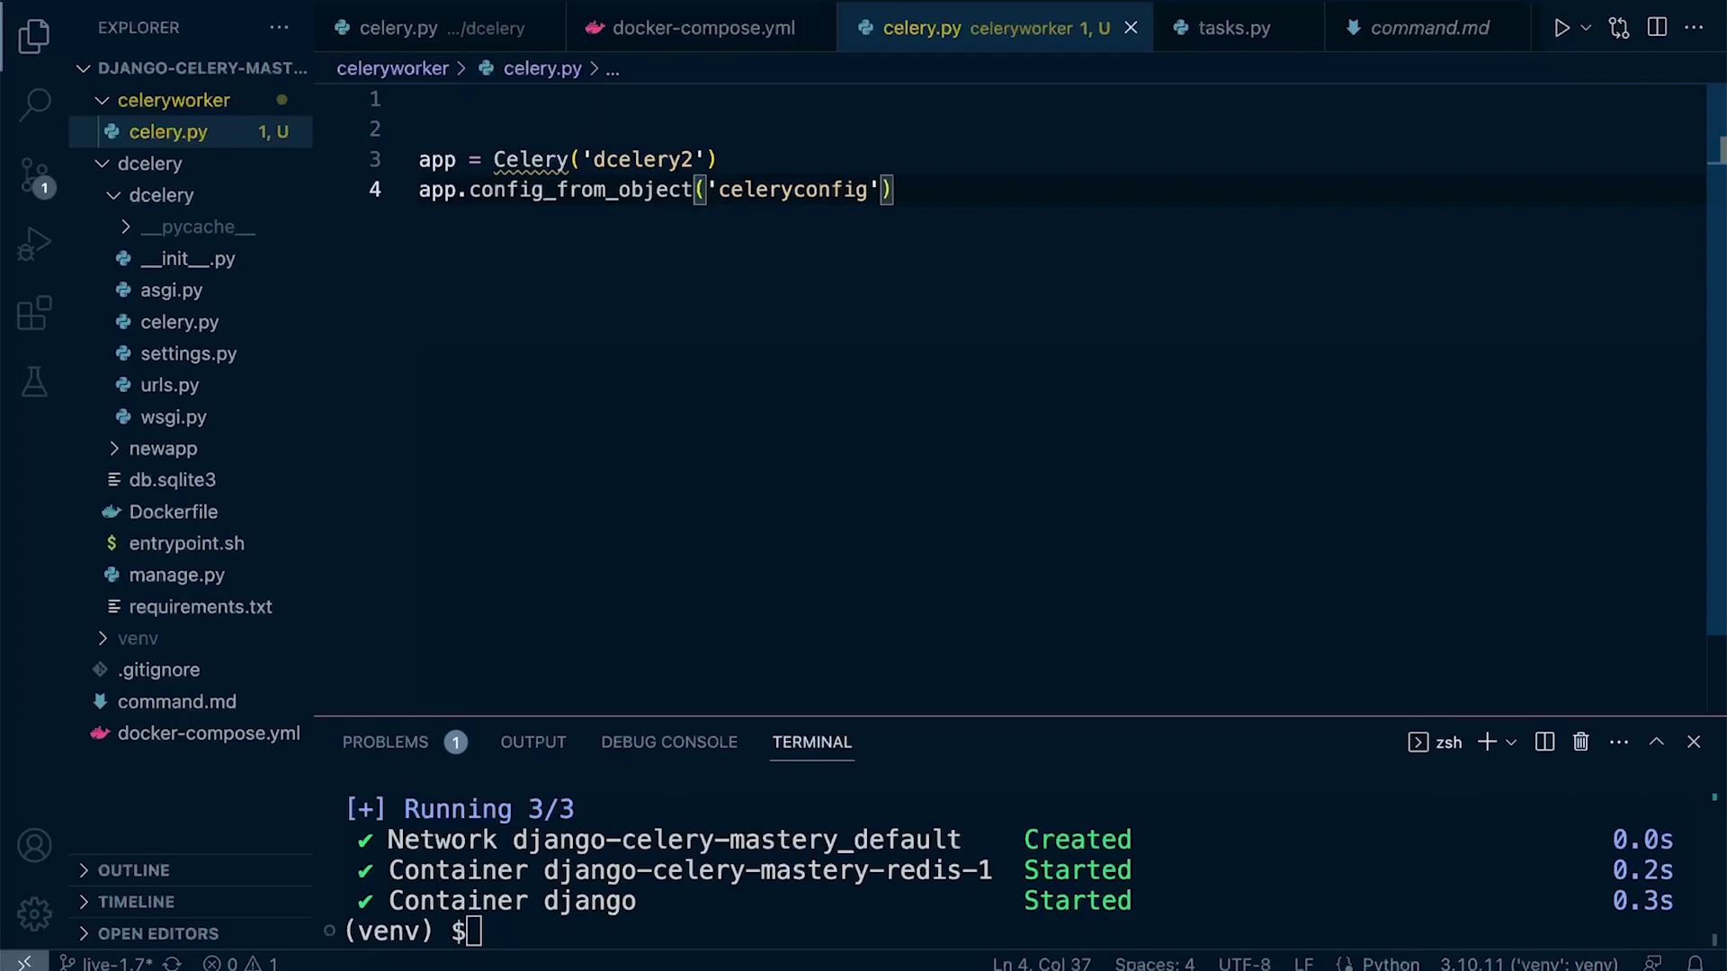
click(422, 99)
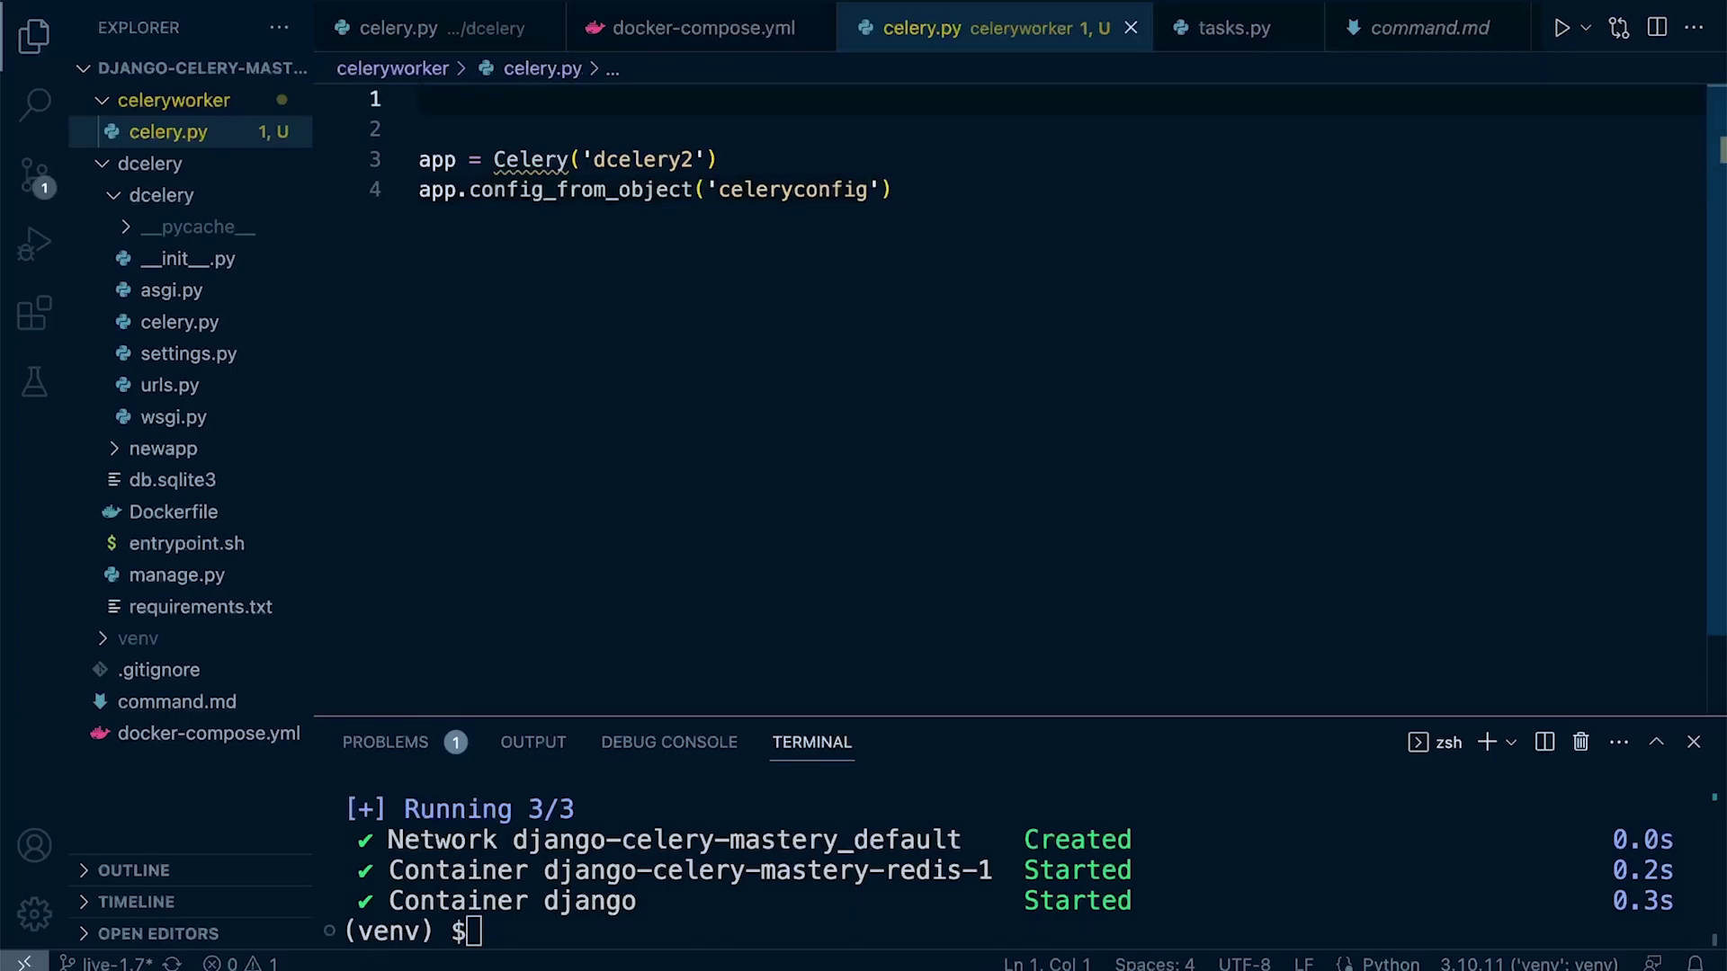
text(from ce)
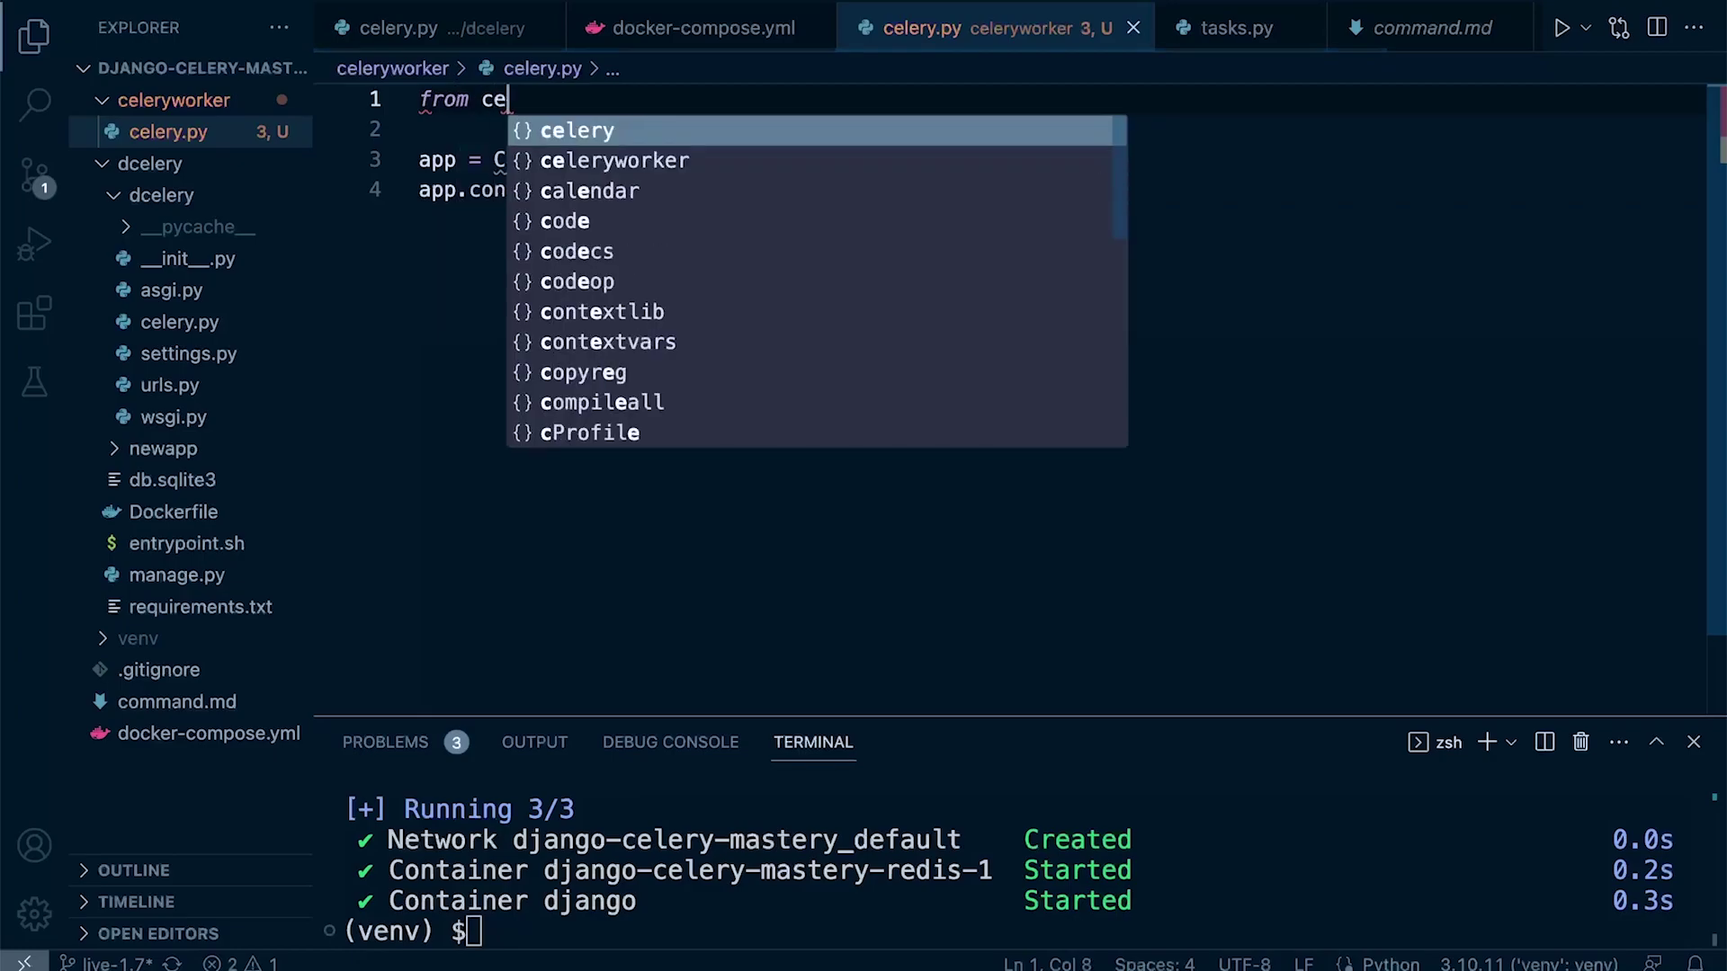
text(lery import Celery)
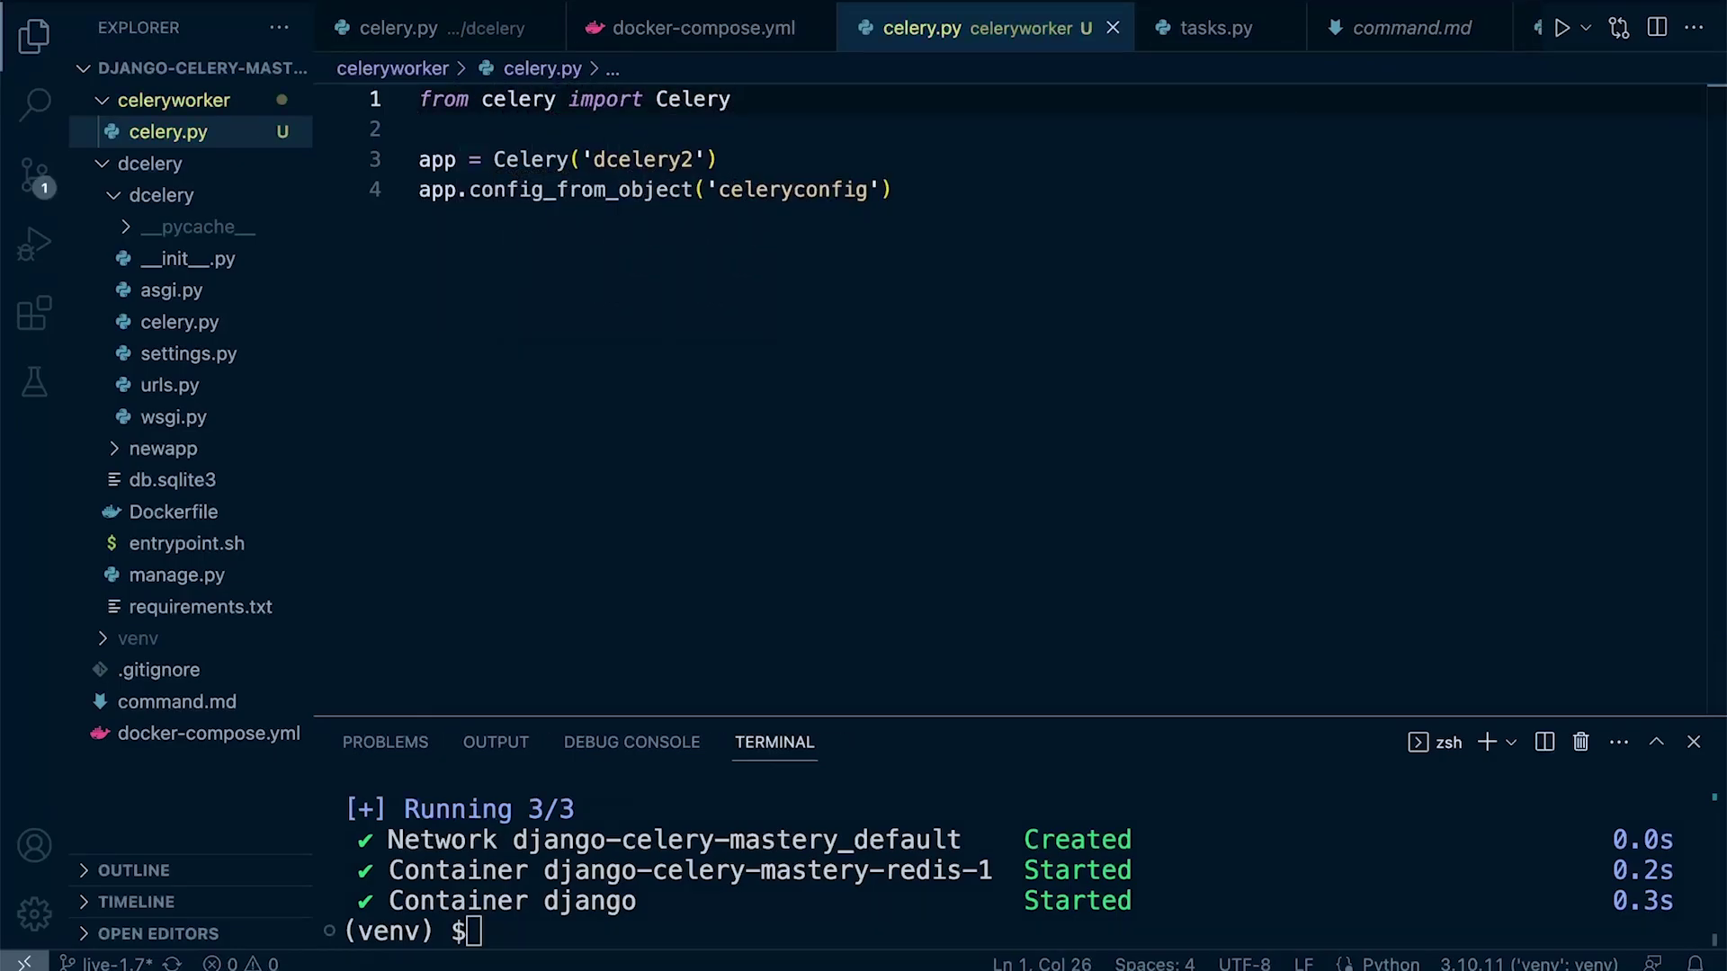
Select the celeryconfig module name and add an empty celeryconfig.py to celeryworker
click(895, 189)
double_click(796, 190)
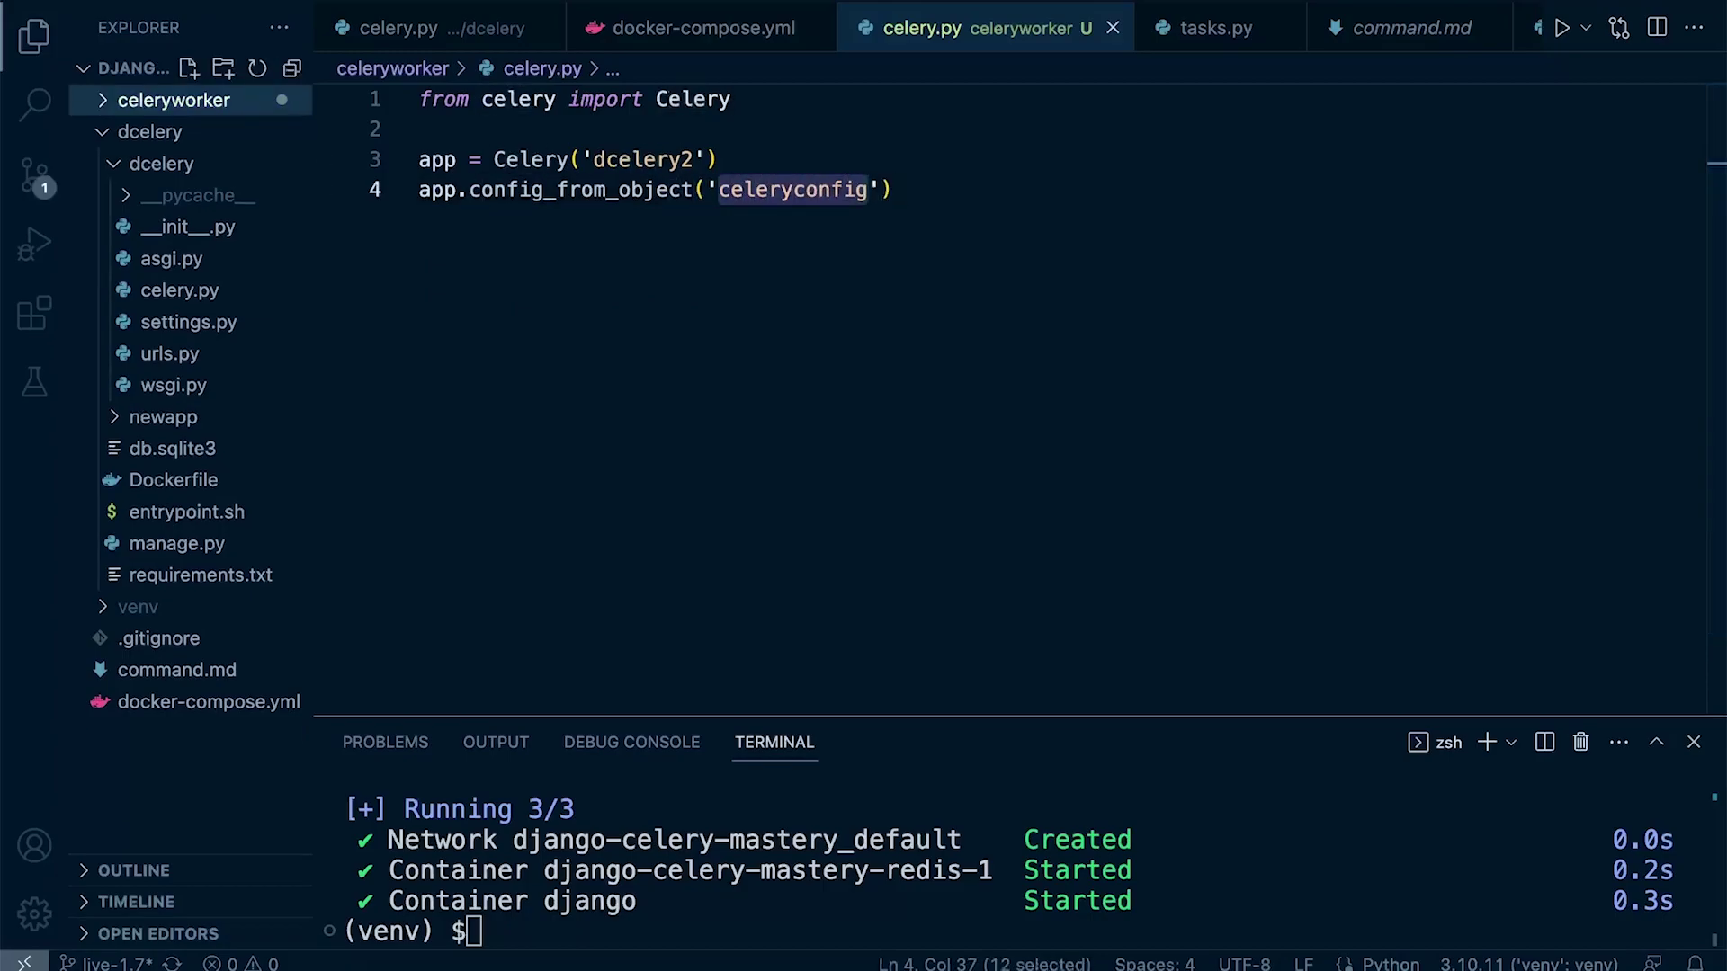
right_click(173, 99)
click(225, 116)
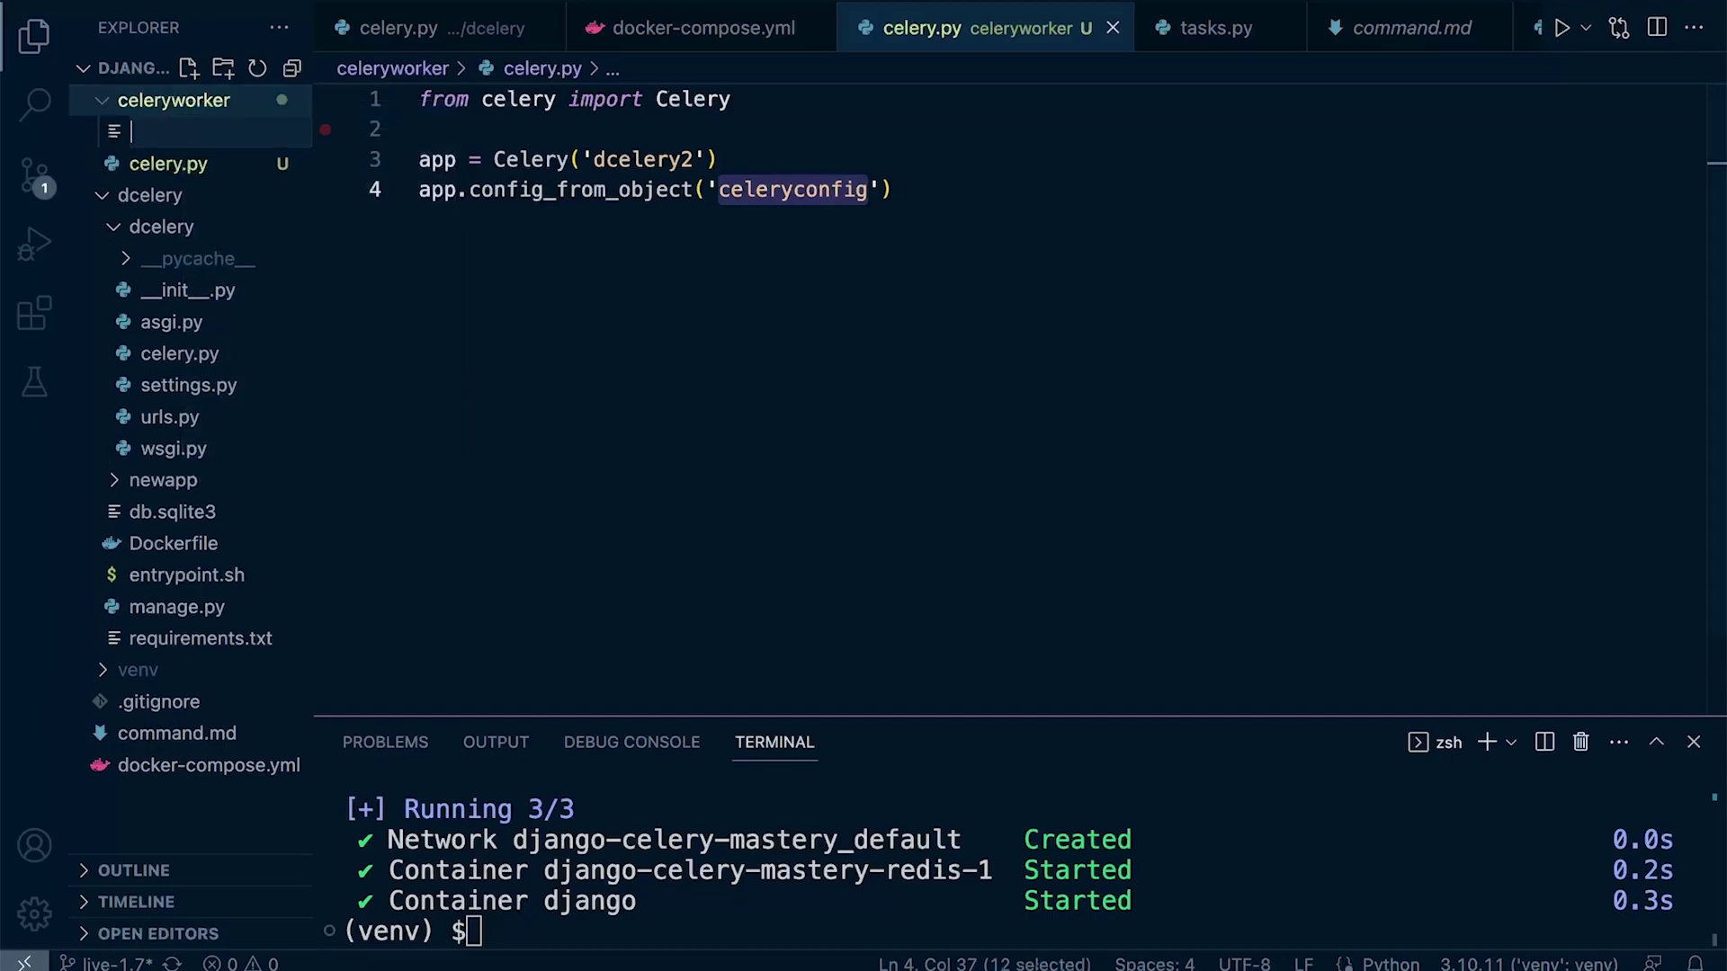
text(celeryconfig.p)
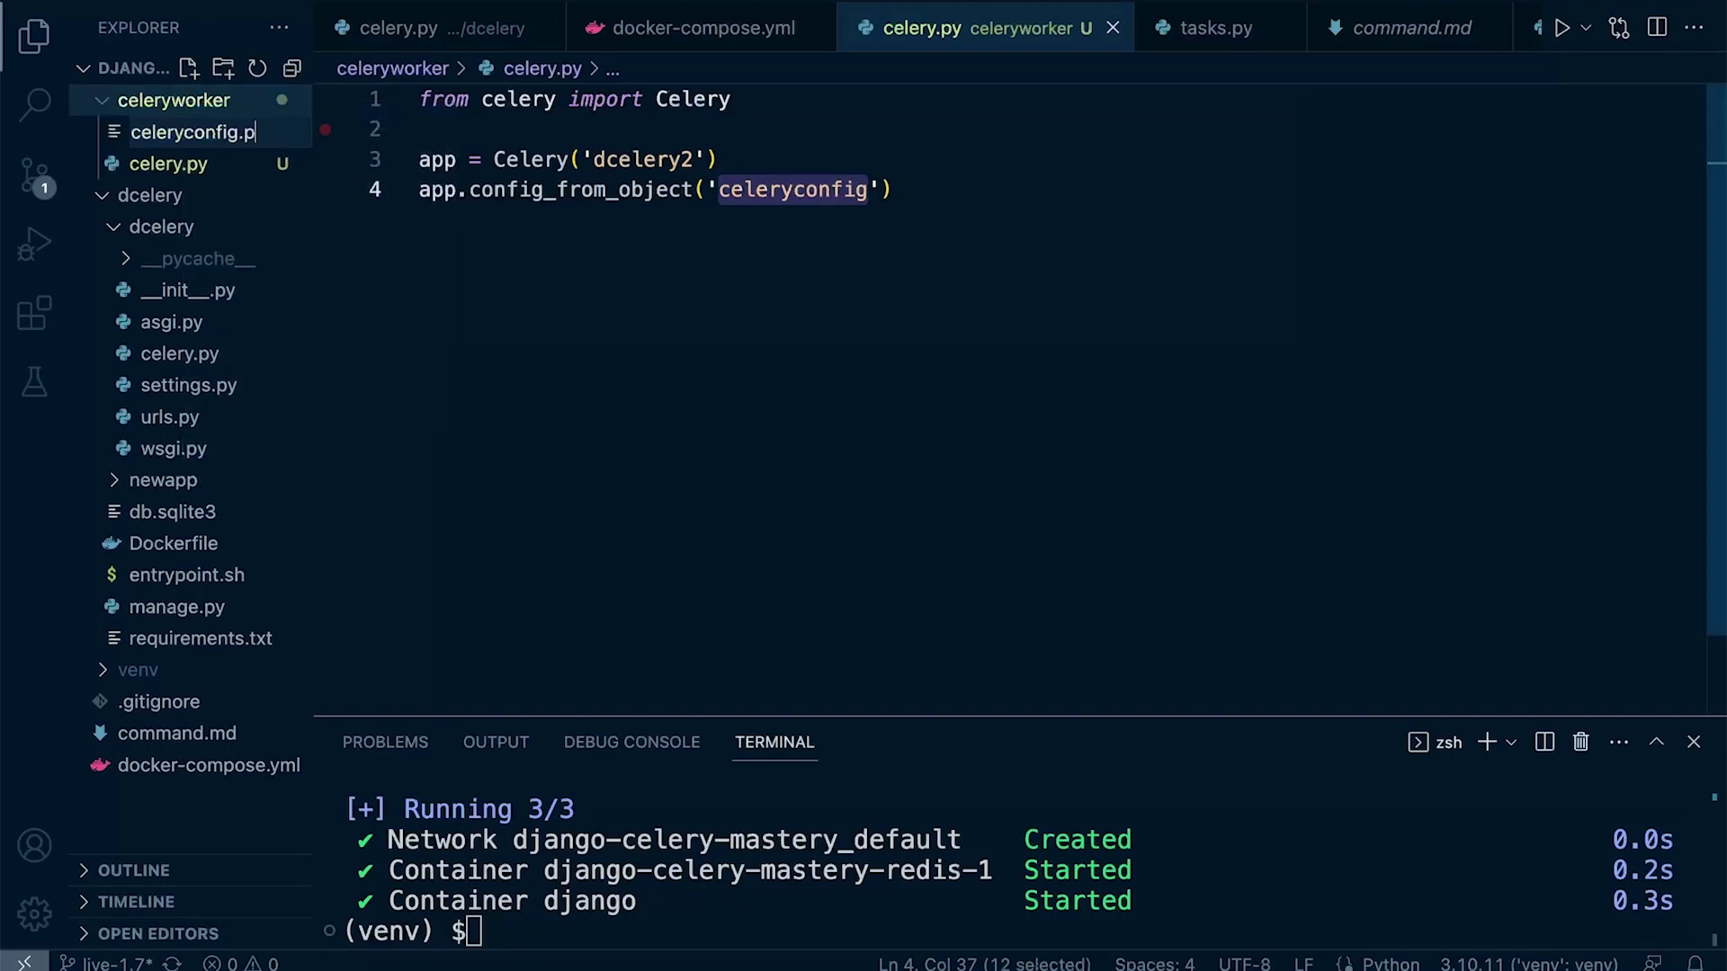
text(y)
key(Return)
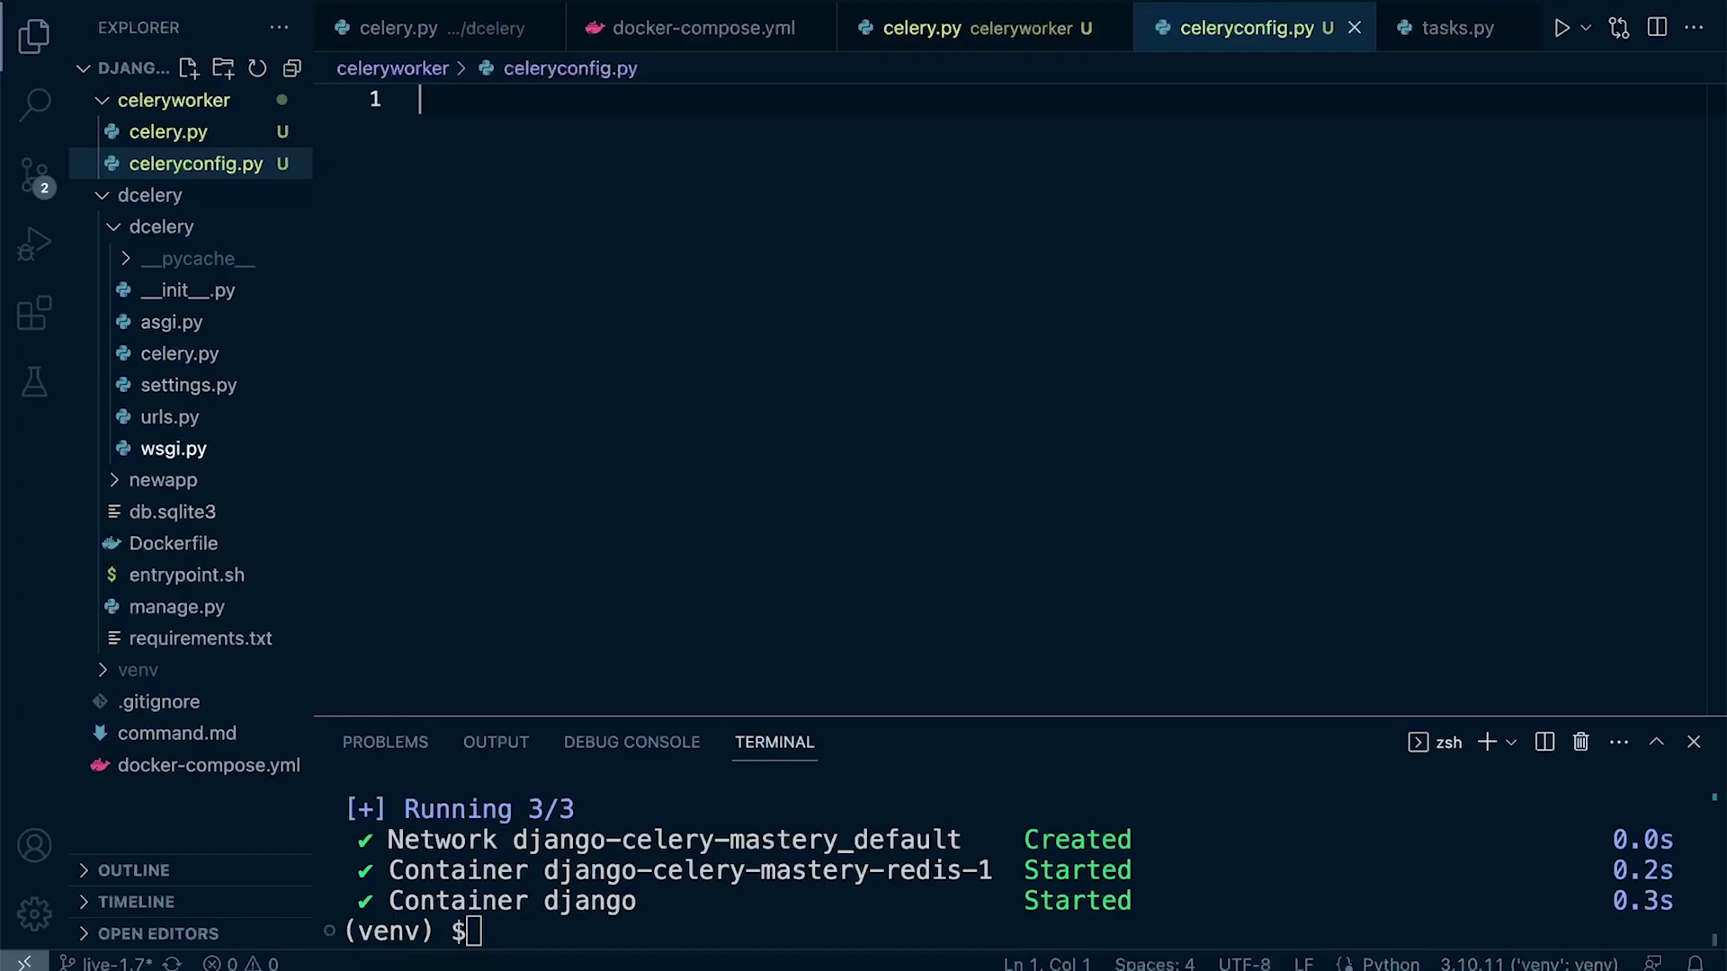
Copy the CELERY_BROKER_URL and CELERY_RESULT_BACKEND lines from settings.py and close all editors
click(187, 385)
drag(1415, 310, 418, 280)
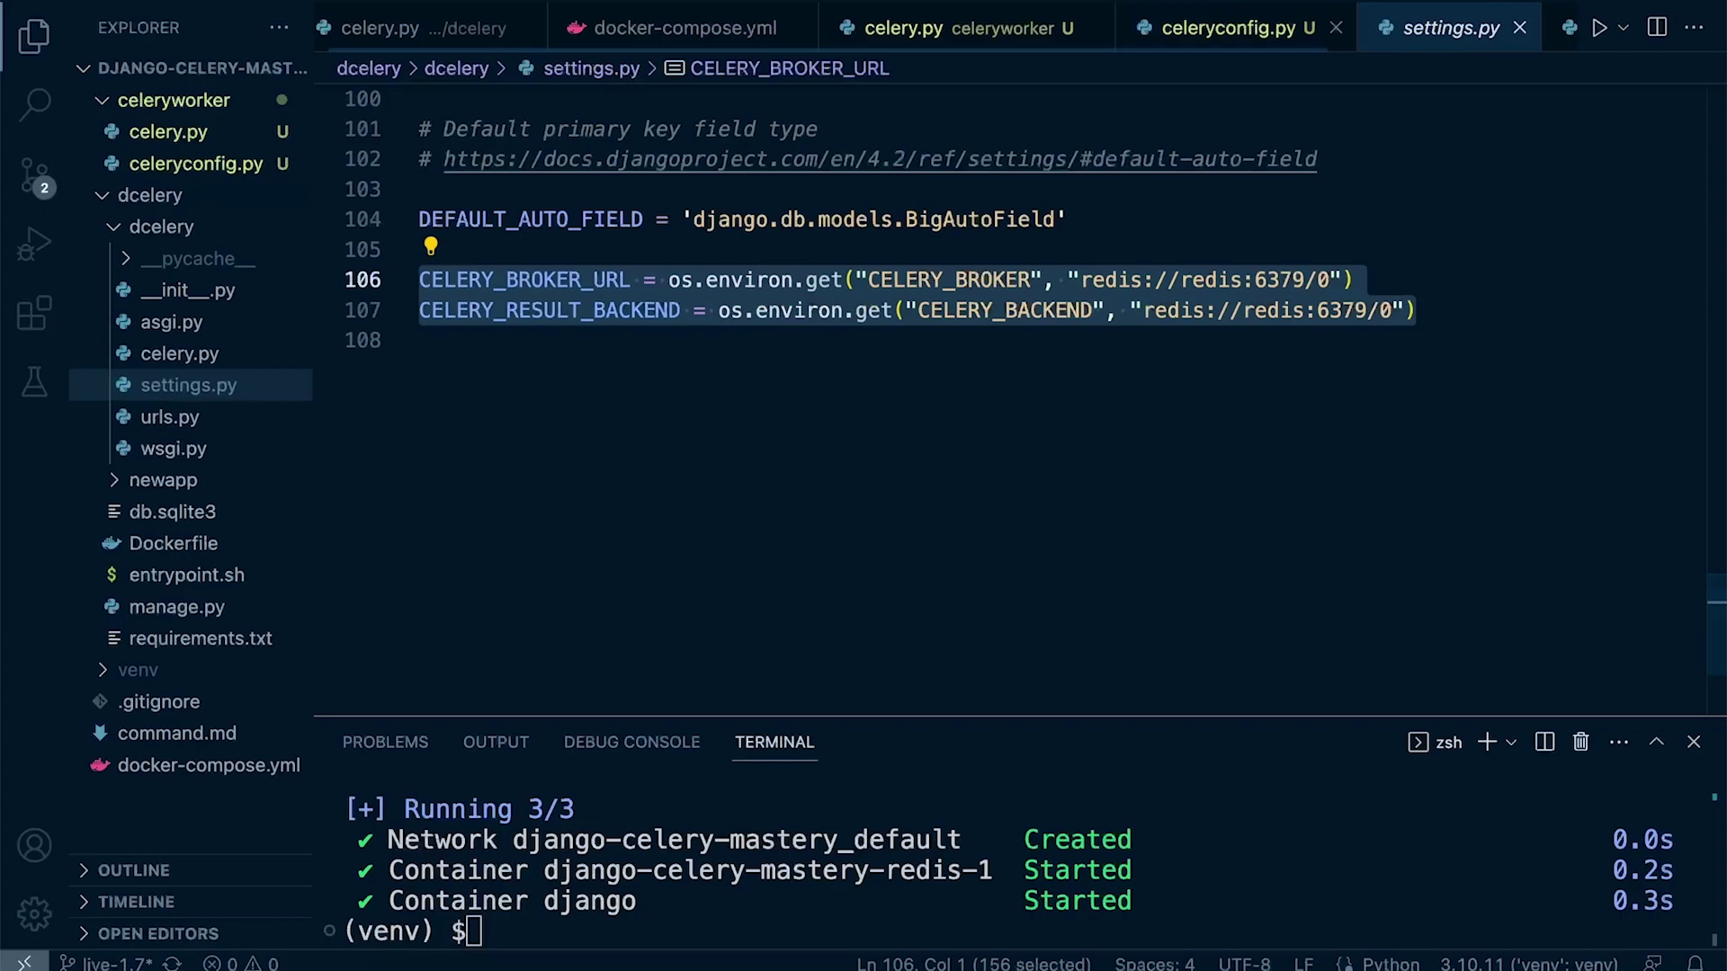
click(1520, 27)
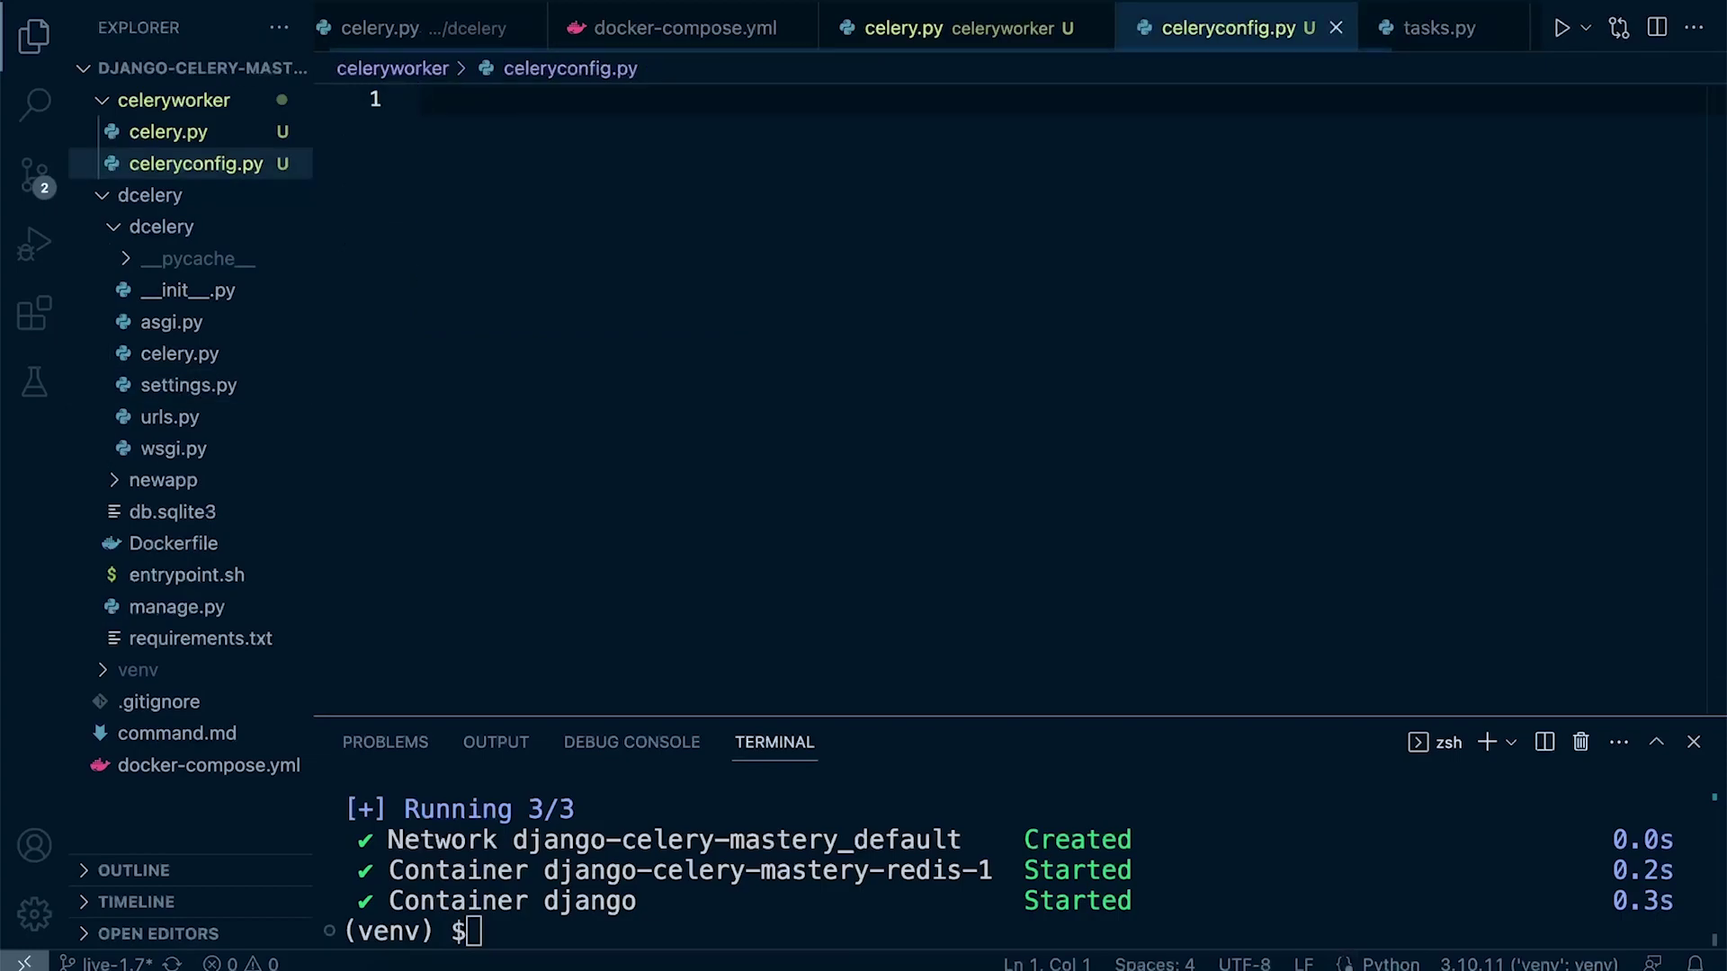
click(378, 28)
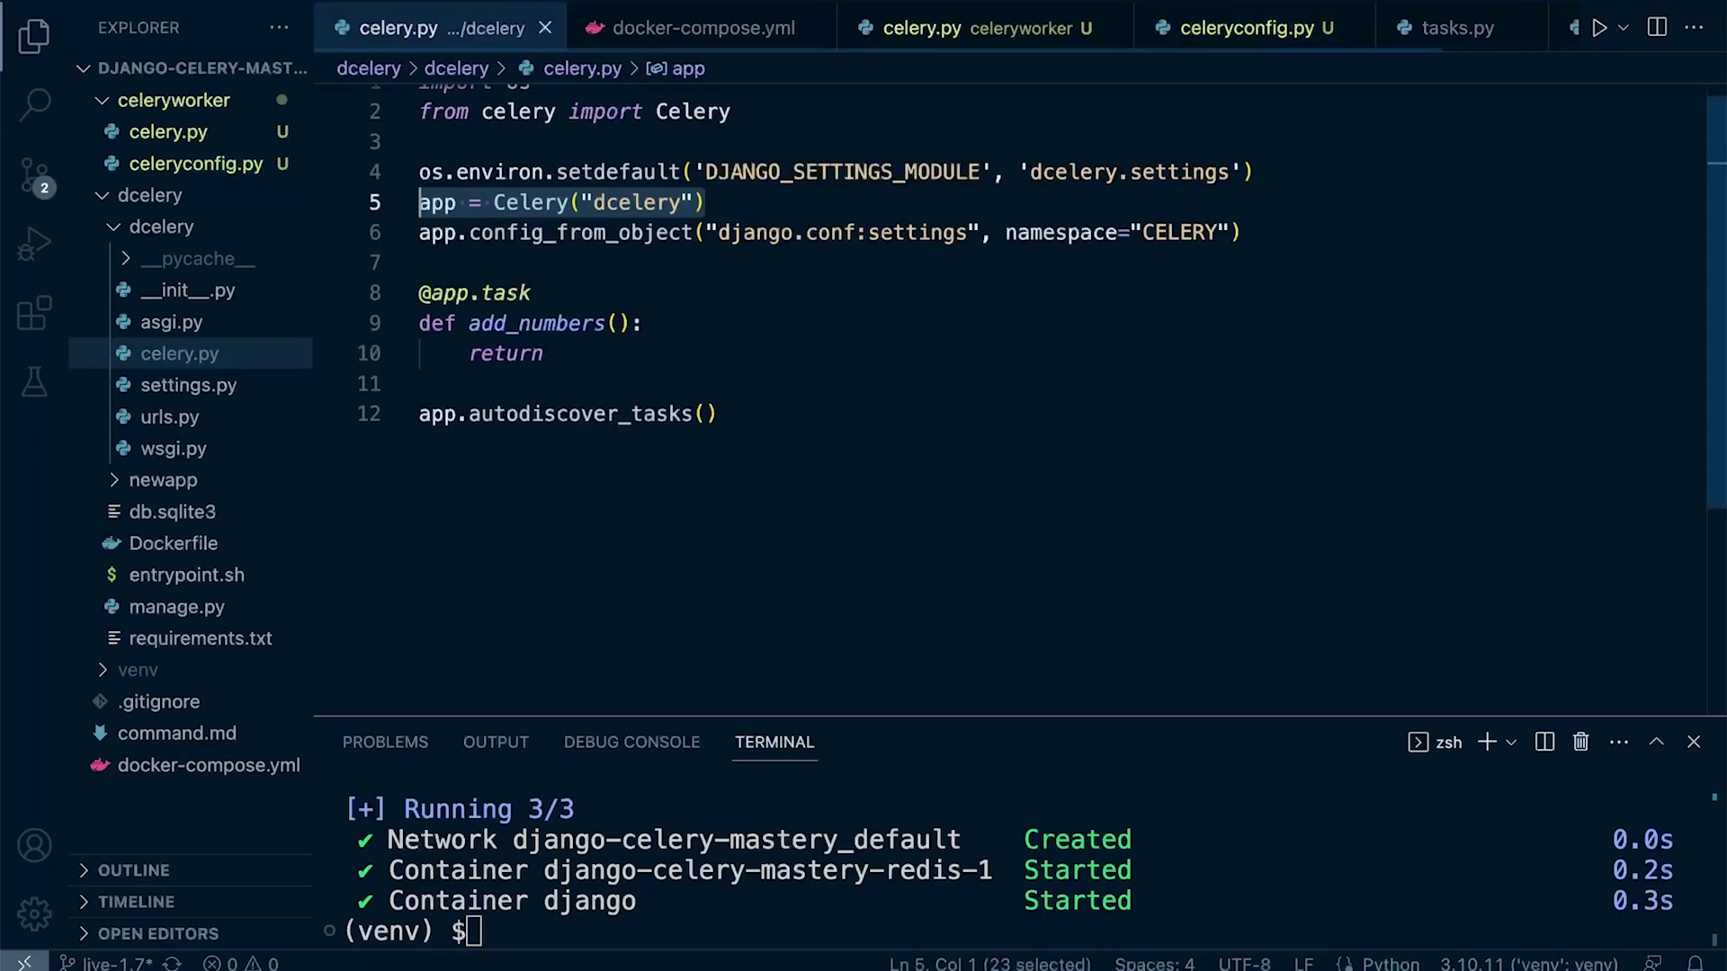
click(545, 27)
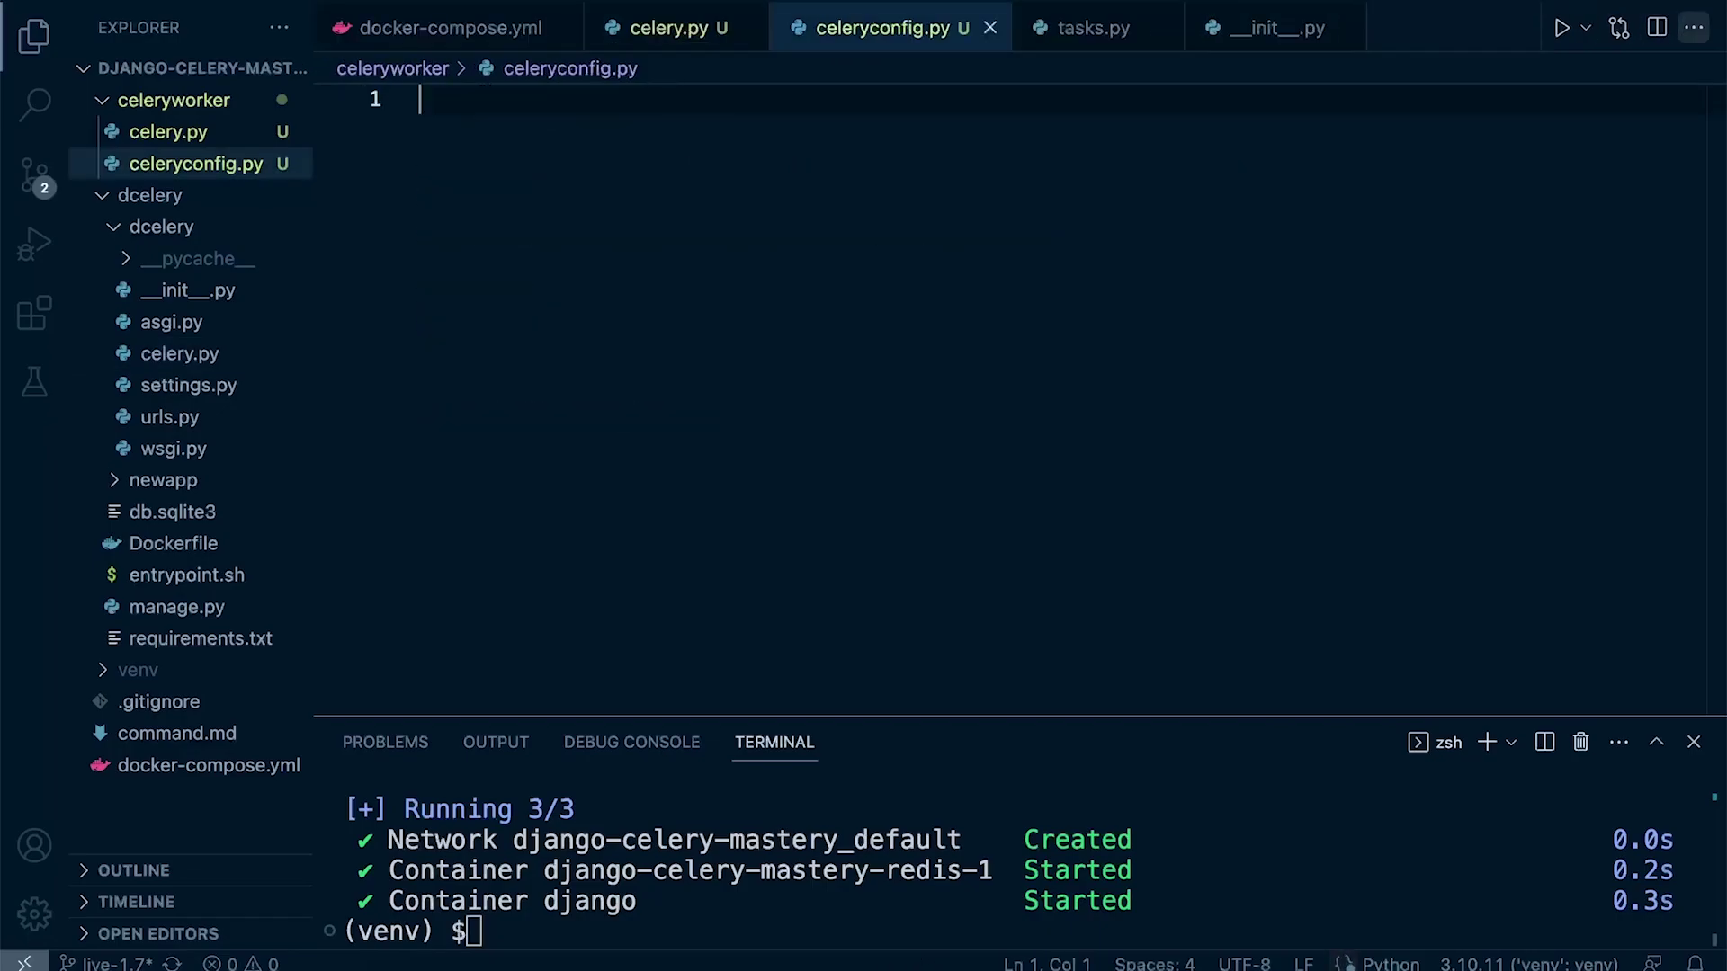
click(1694, 27)
click(1618, 90)
Paste the two settings into celeryconfig.py and add 'import os' at the top
click(196, 164)
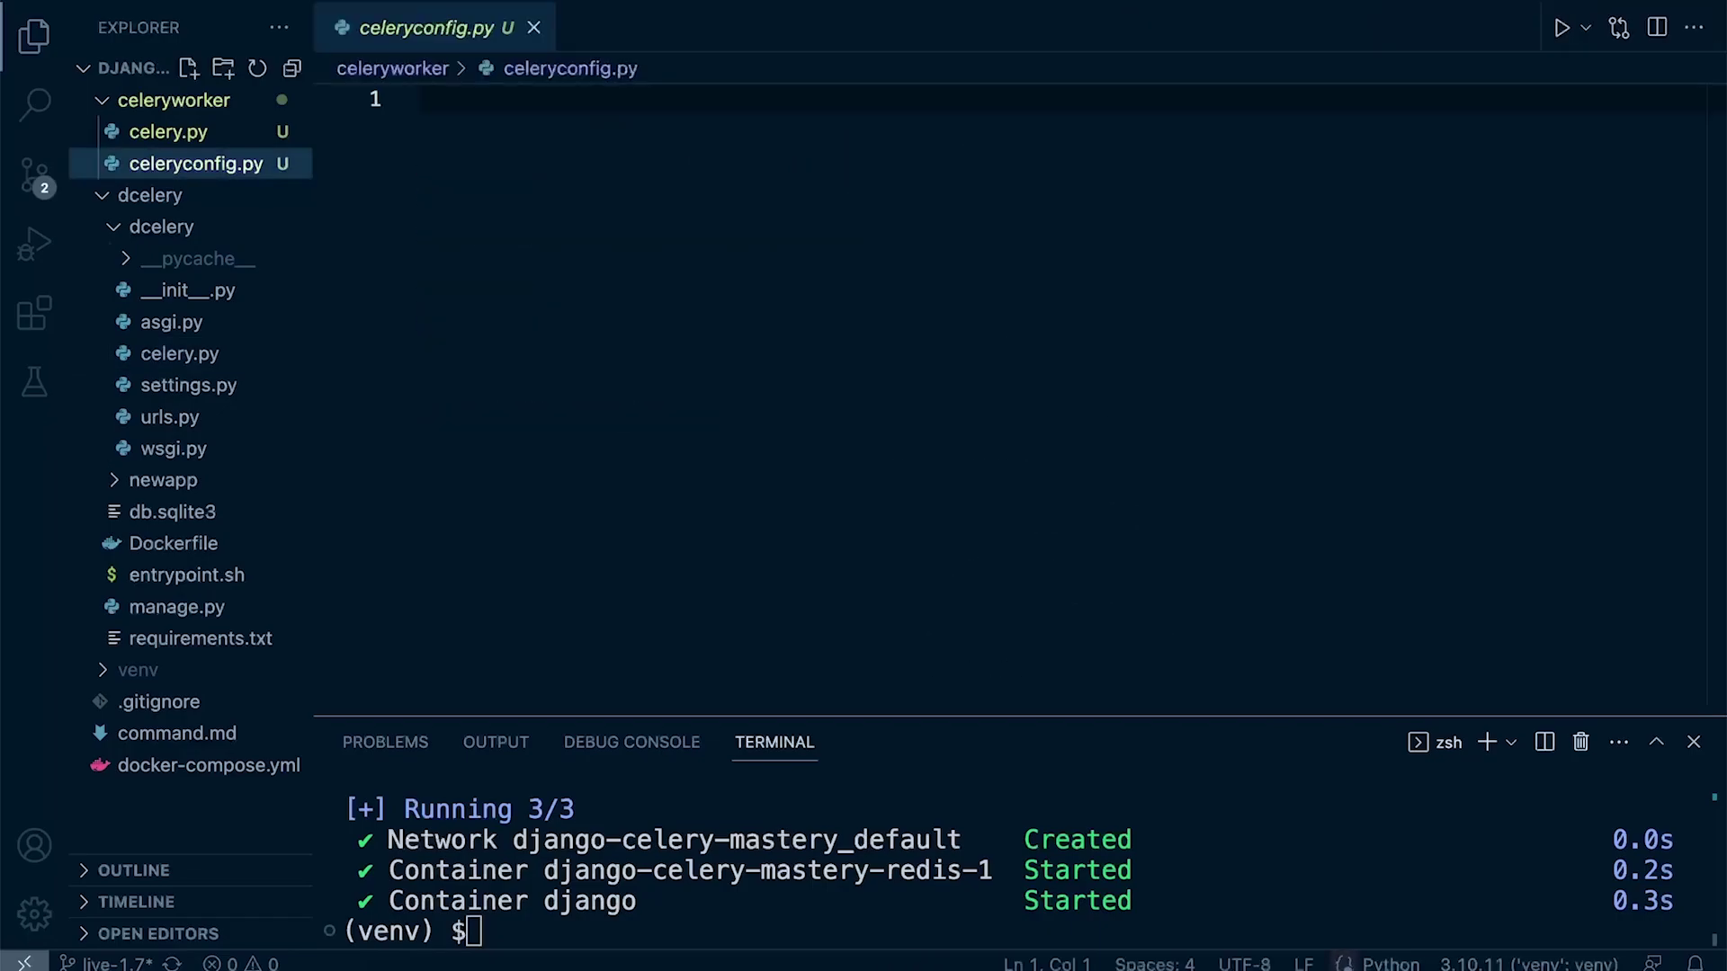
text(CELERY_BROKER_URL = os.environ.get("CELERY_BROKER", "redis://redis:6379/0") CELERY_RESULT_BACKEND = os.environ.get("CELERY_BACKEND", "redis://redis:6379/0"))
key(ctrl+equal)
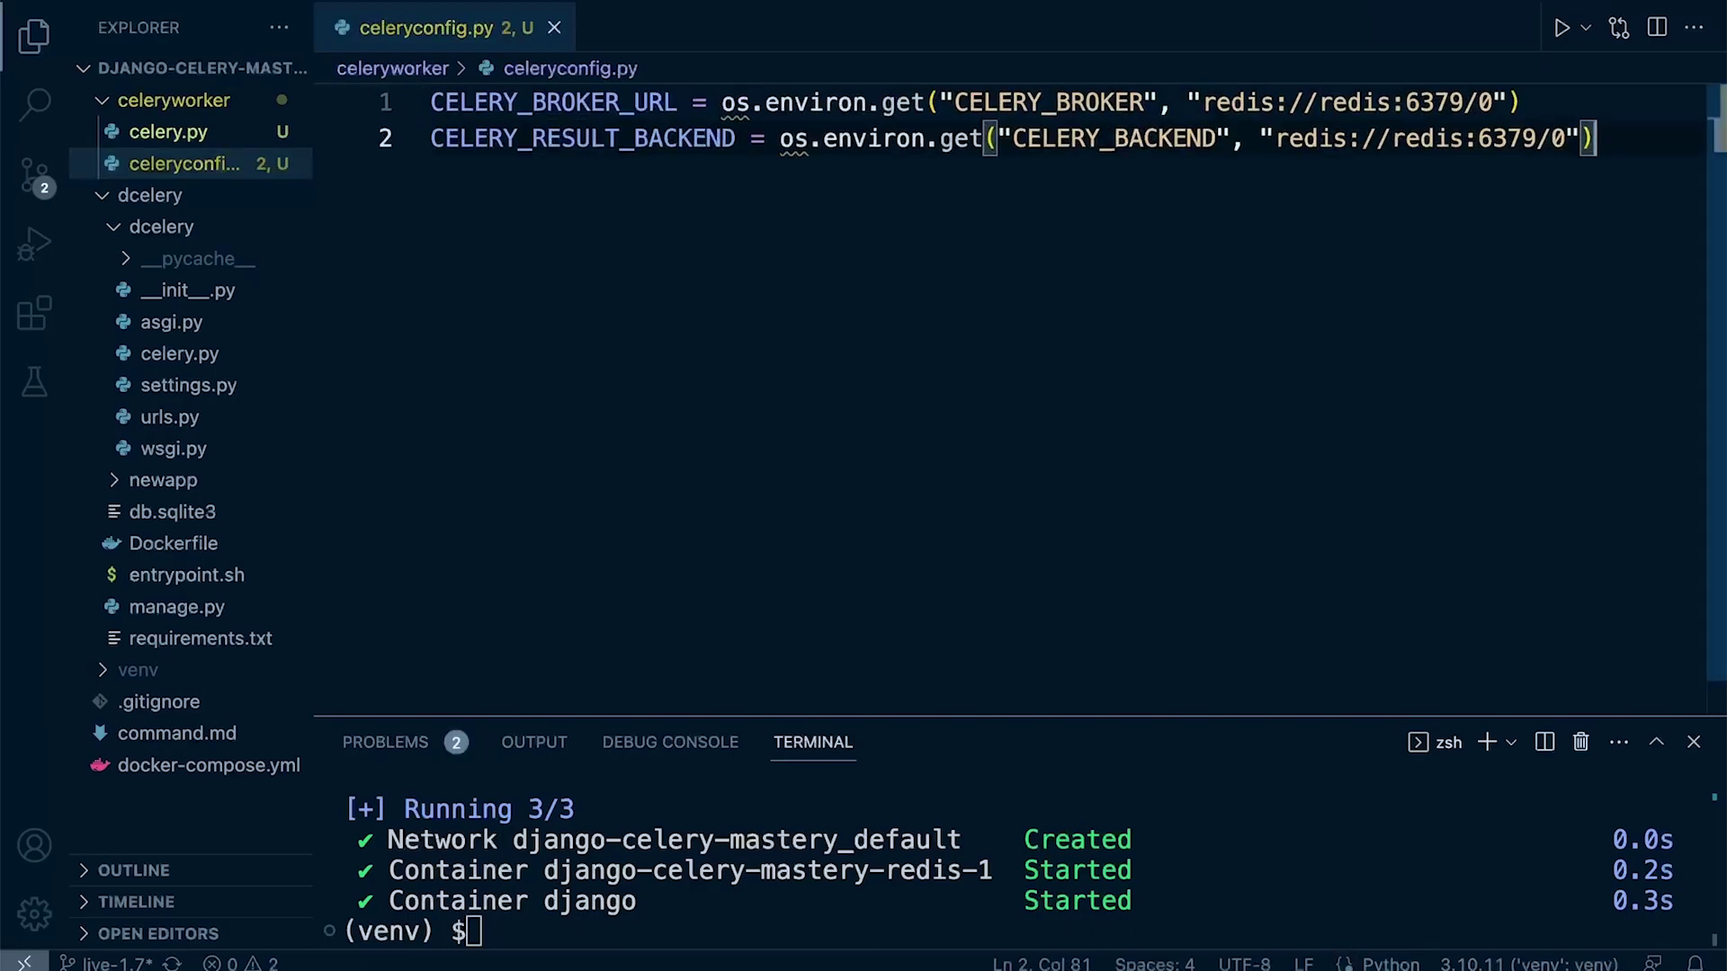
key(ctrl+Home)
key(Return)
key(Return)
key(Up)
key(Up)
text(impo)
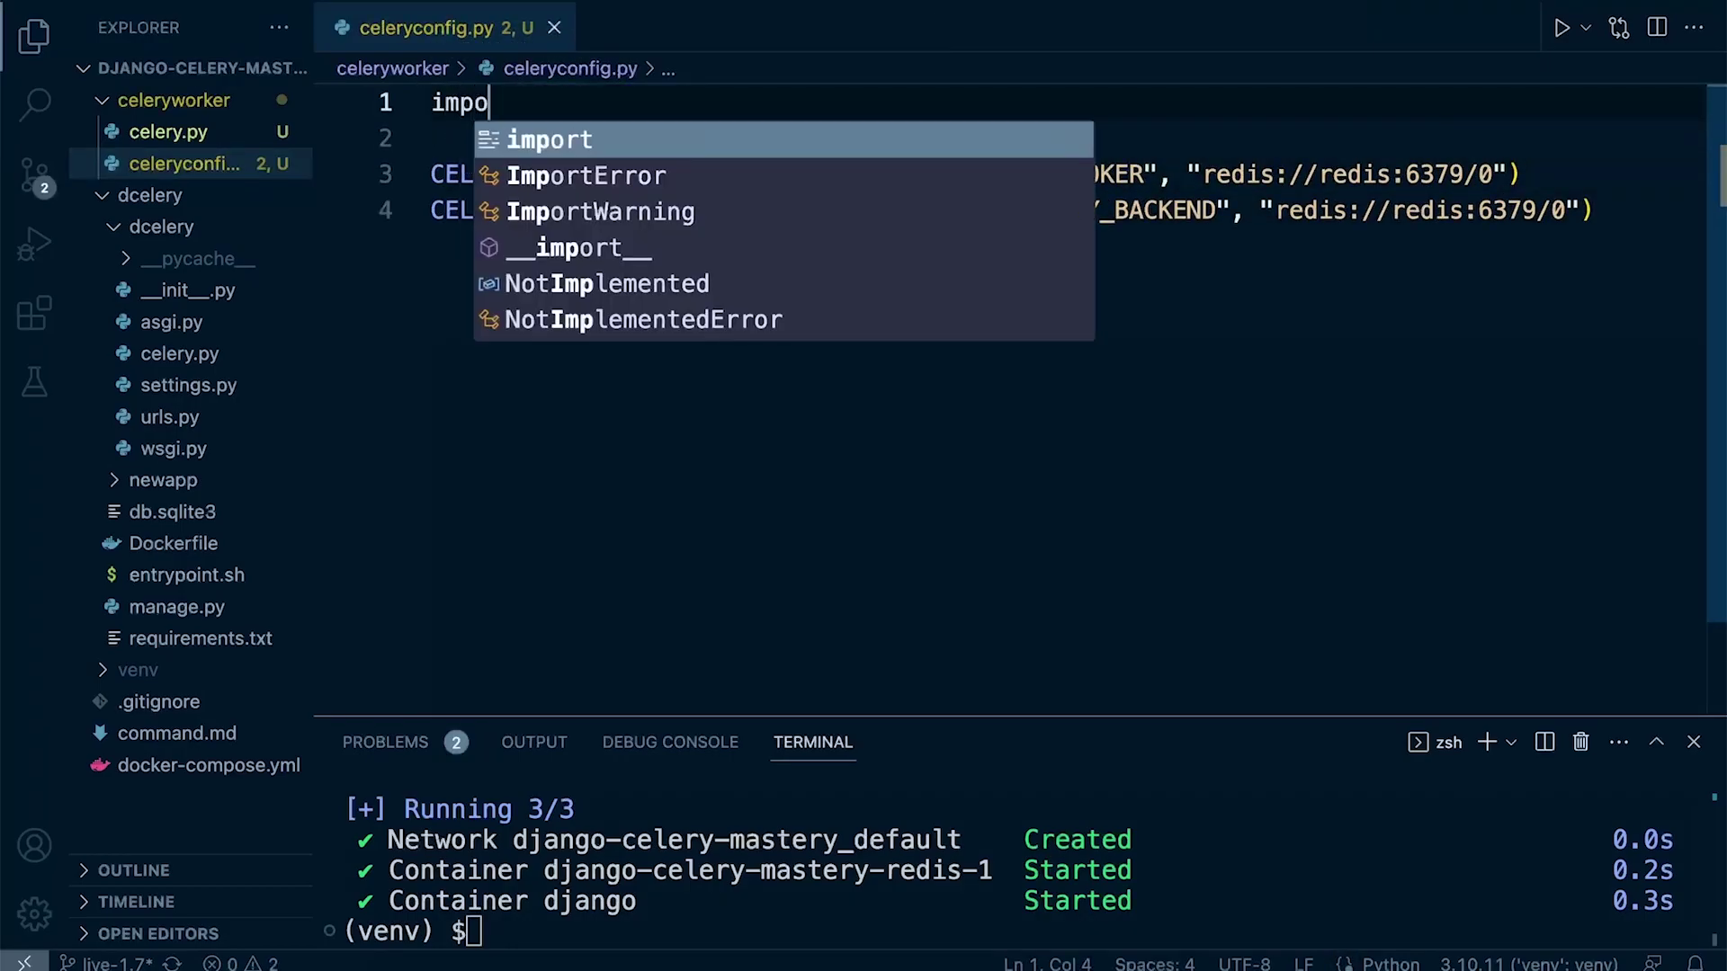
text(rt os)
key(Escape)
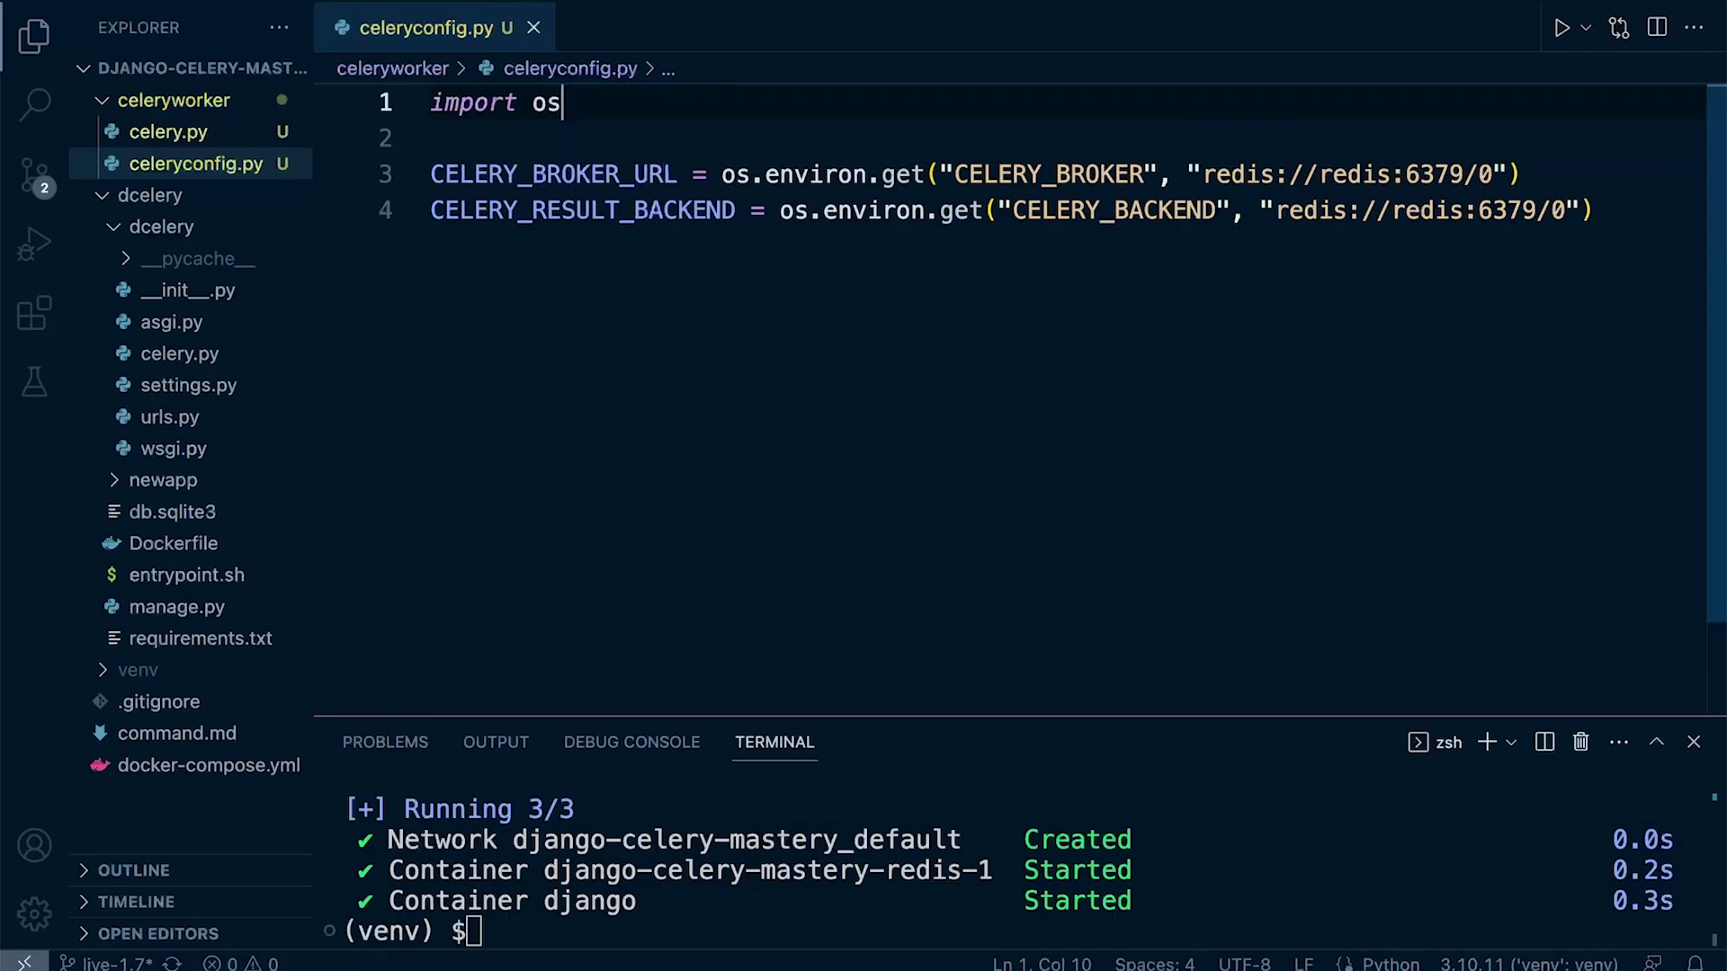
Highlight the Redis URL on both the broker and result backend lines
key(Down)
key(Down)
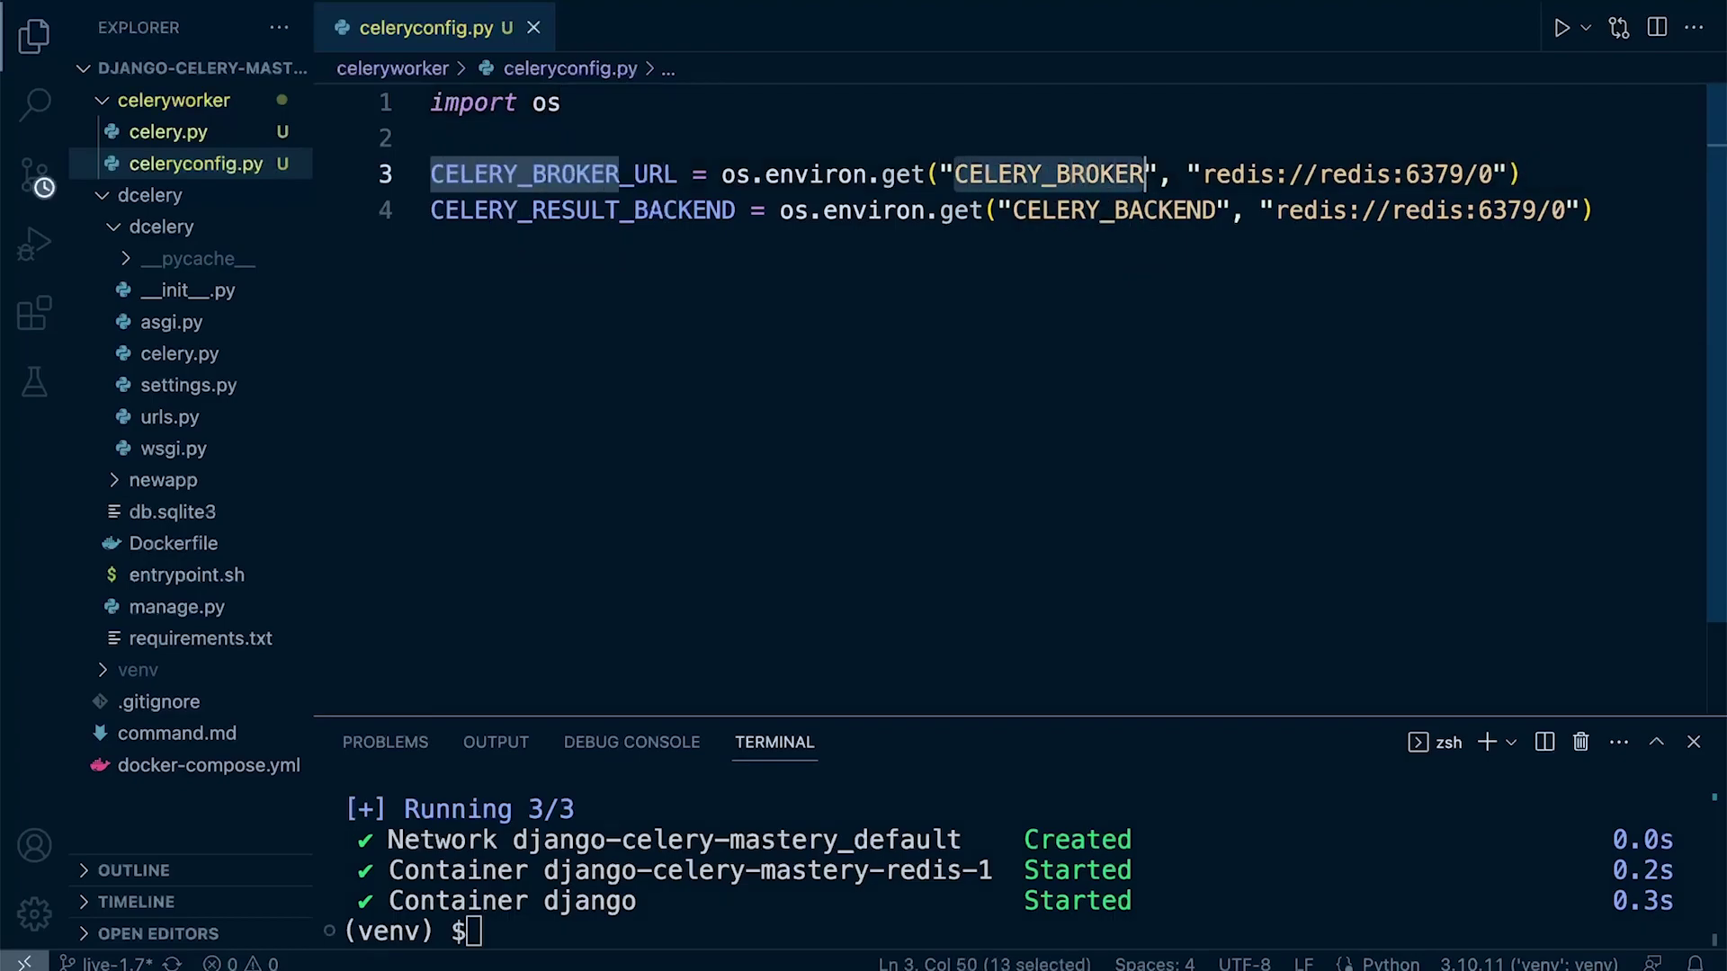
key(Down)
key(End)
key(ctrl+d)
key(ctrl+d)
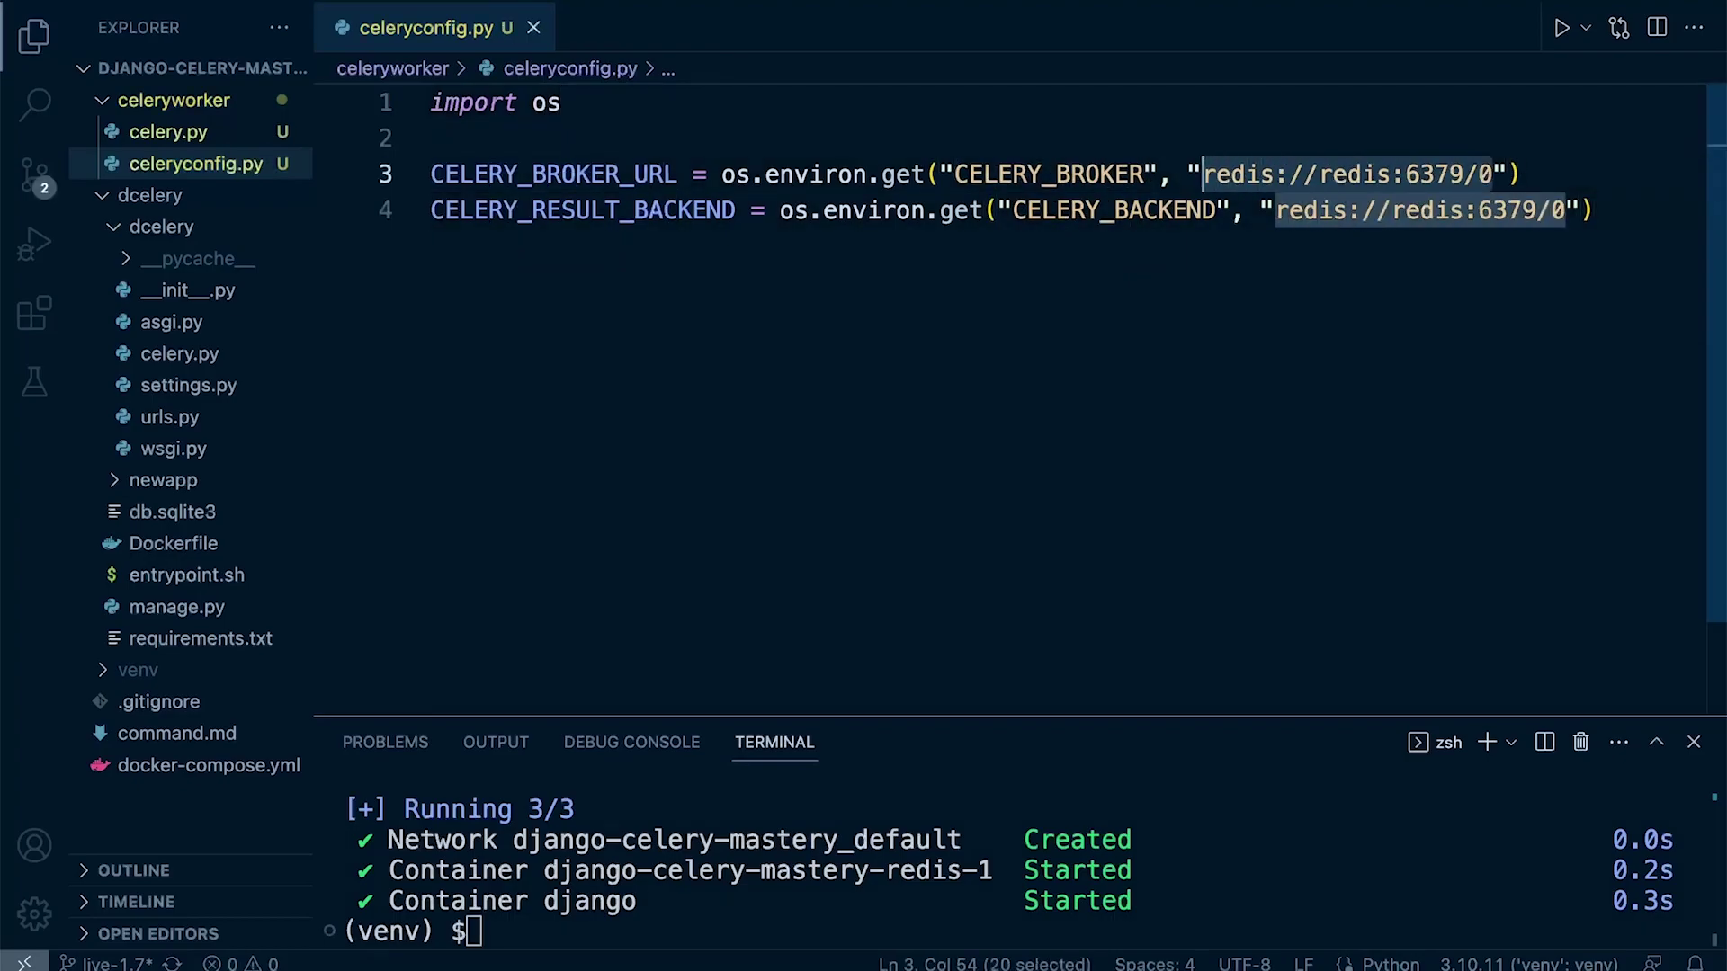
key(Escape)
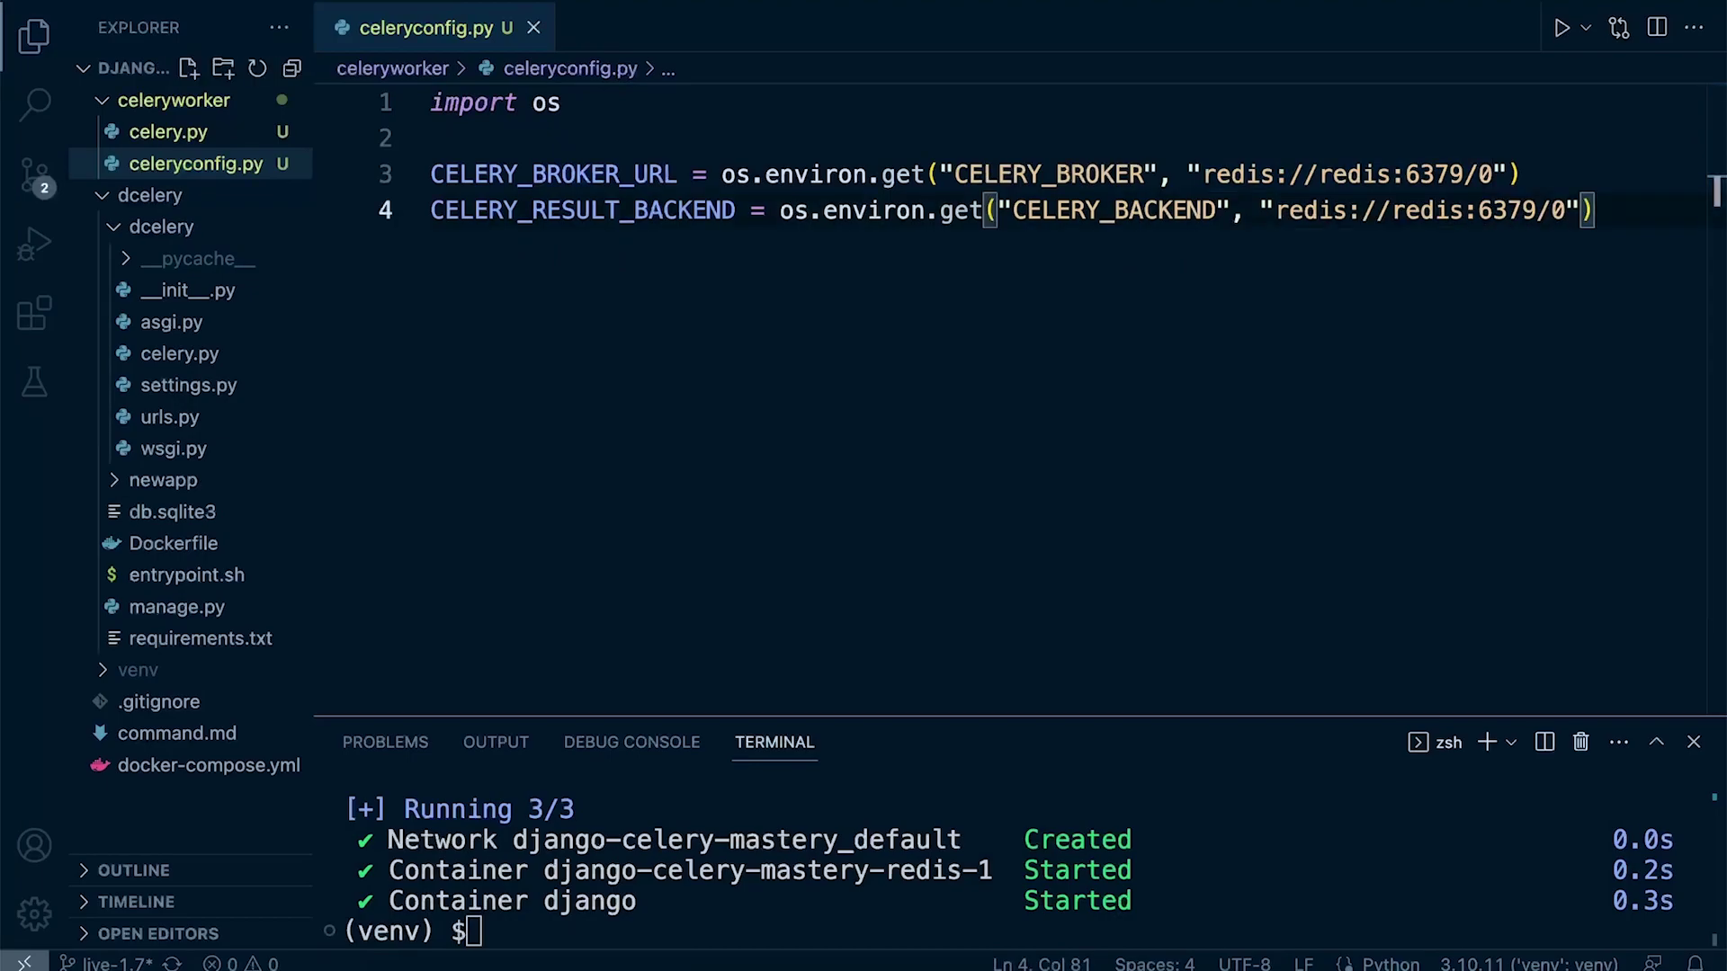
Open celeryworker's celery.py for review
click(168, 132)
click(1080, 211)
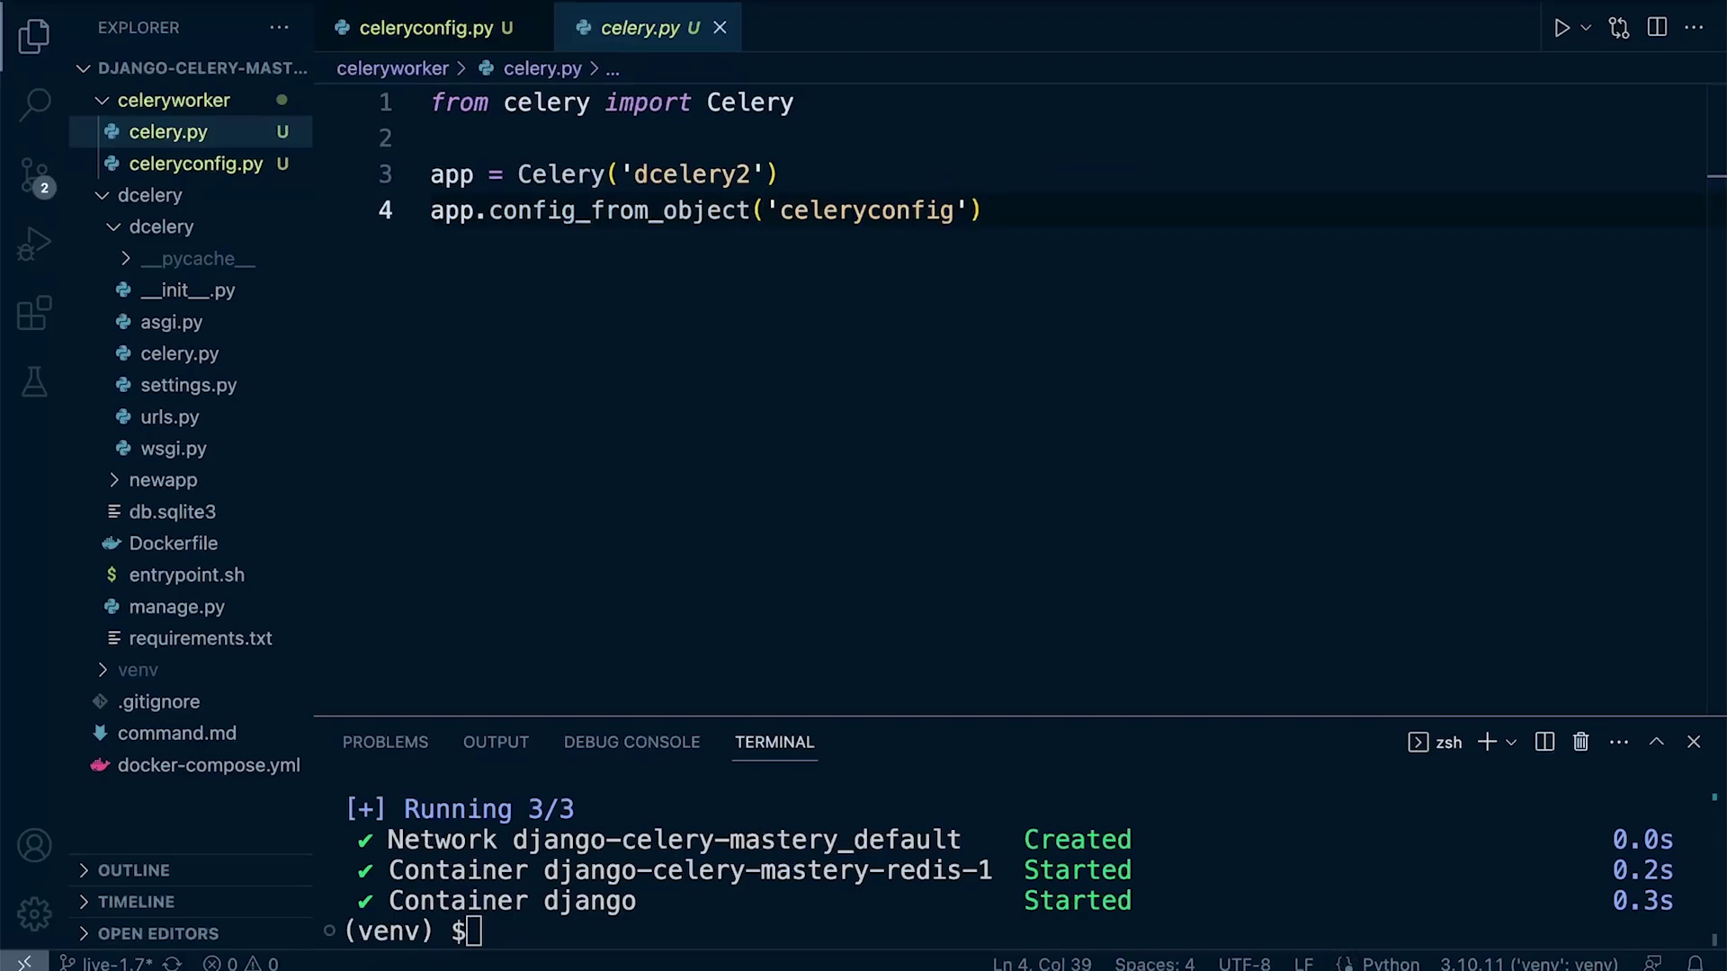
click(150, 195)
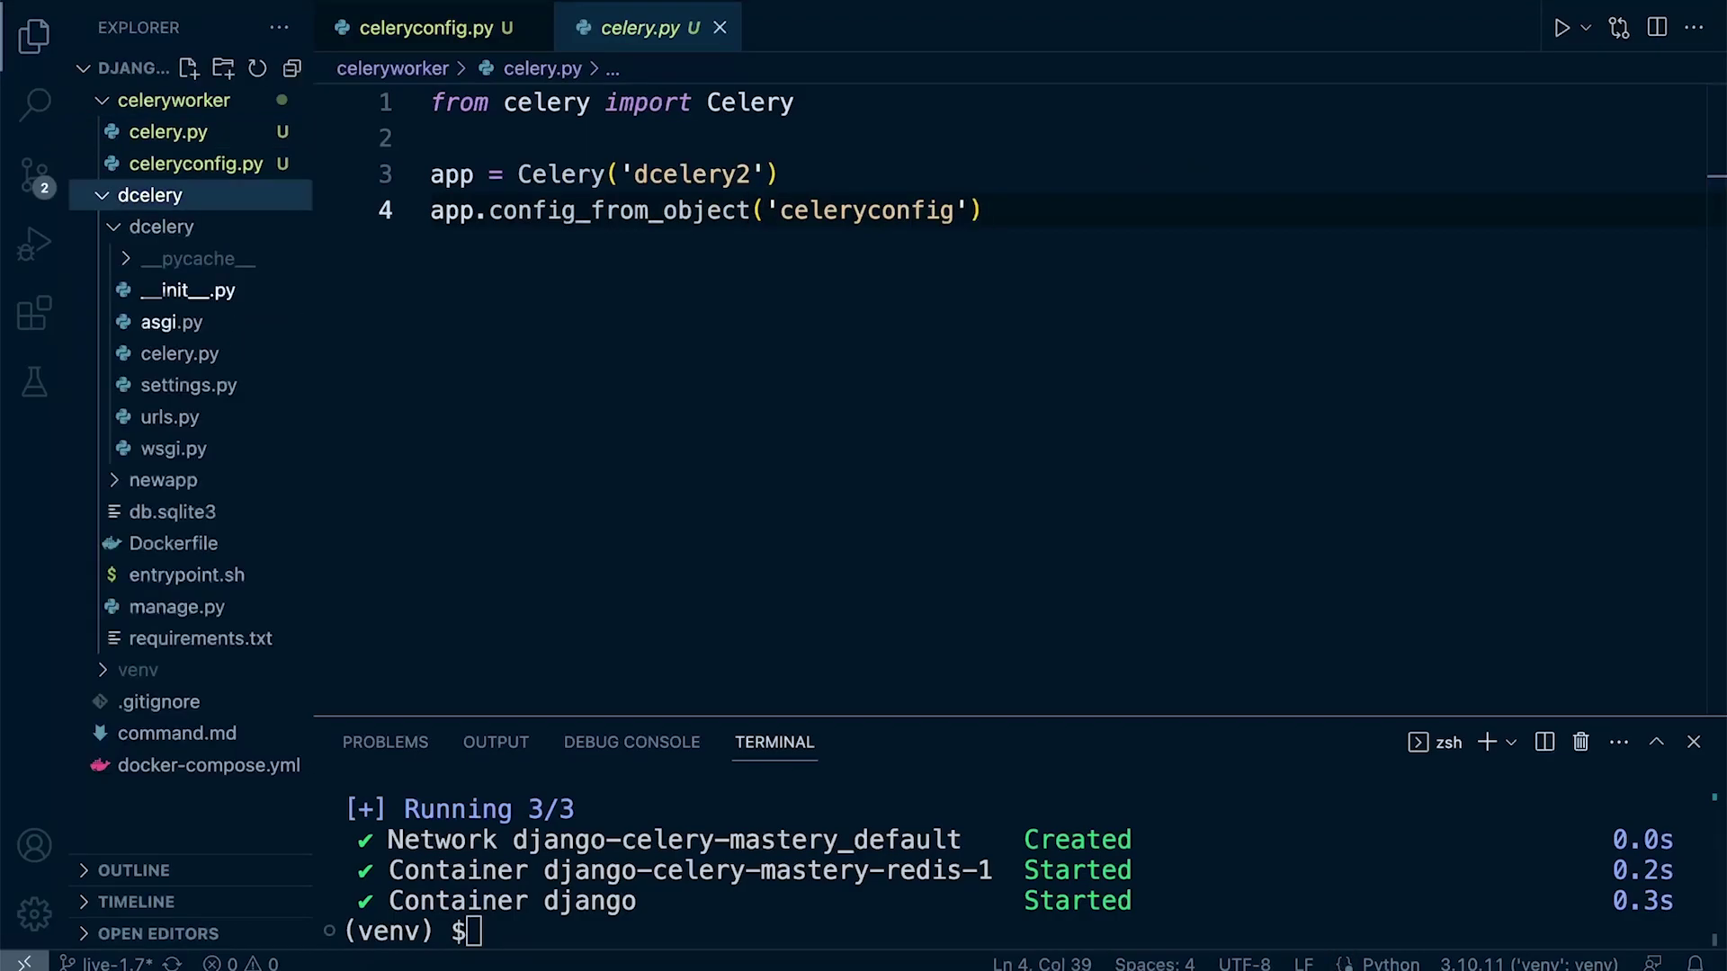
Review the Dockerfile's pip, requirements and entrypoint lines, then view dcelery's requirements.txt
click(173, 543)
key(ctrl+minus)
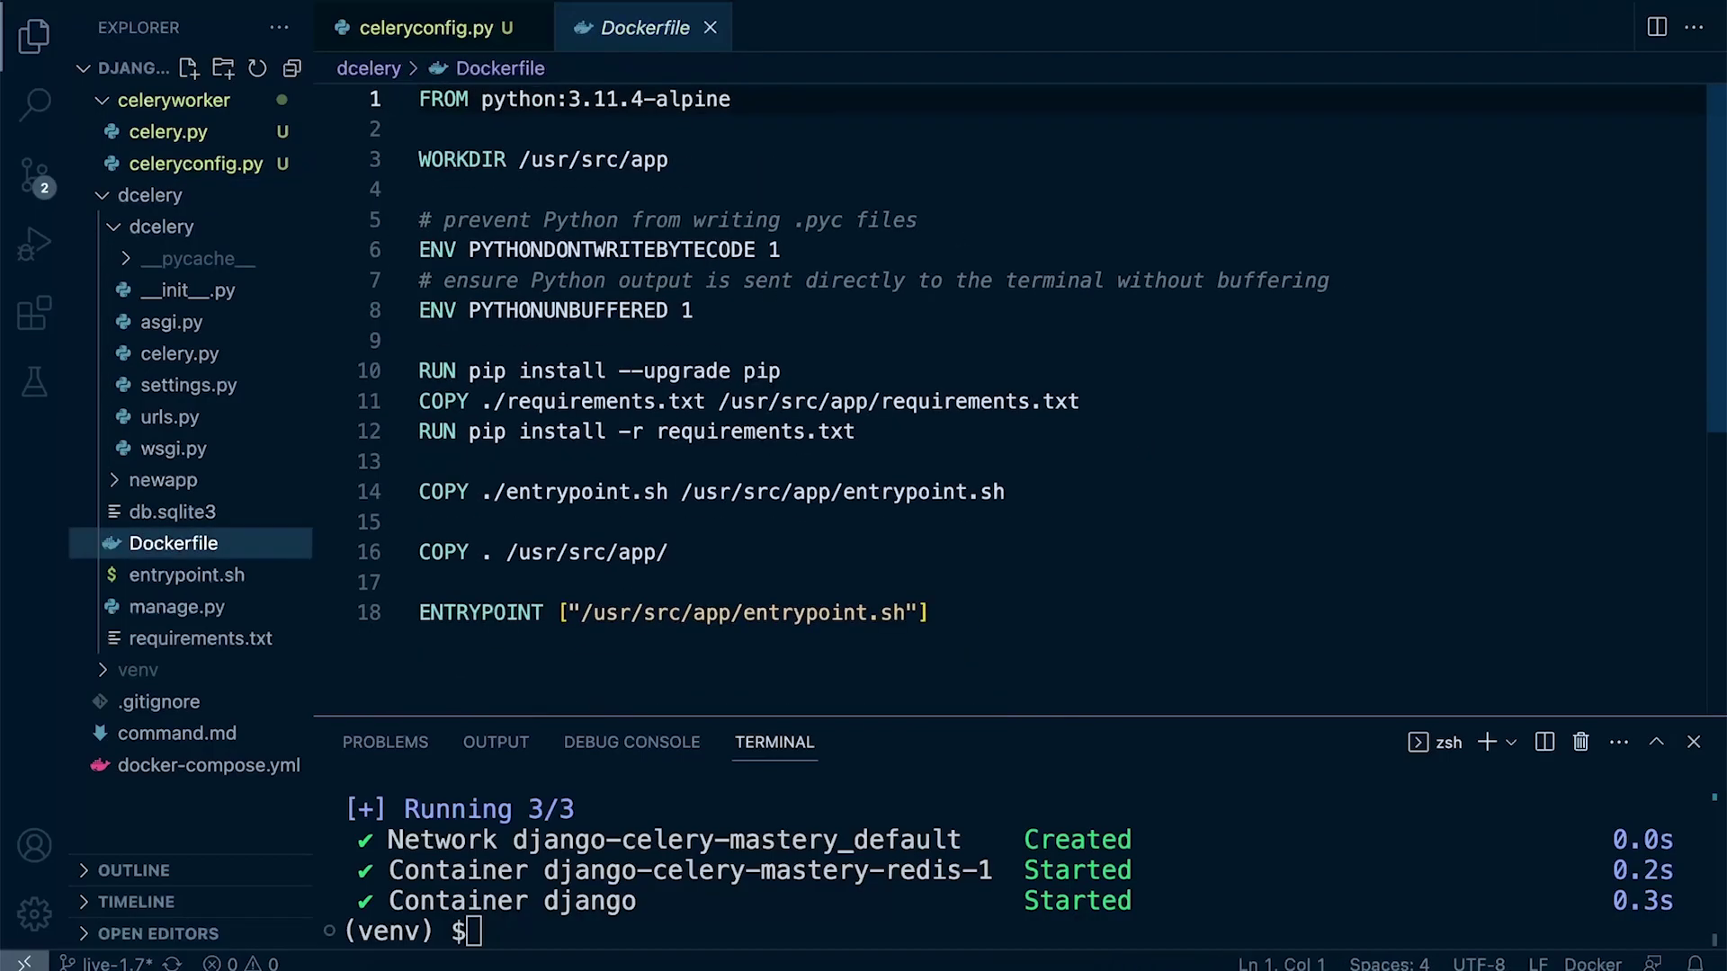
key(ctrl+minus)
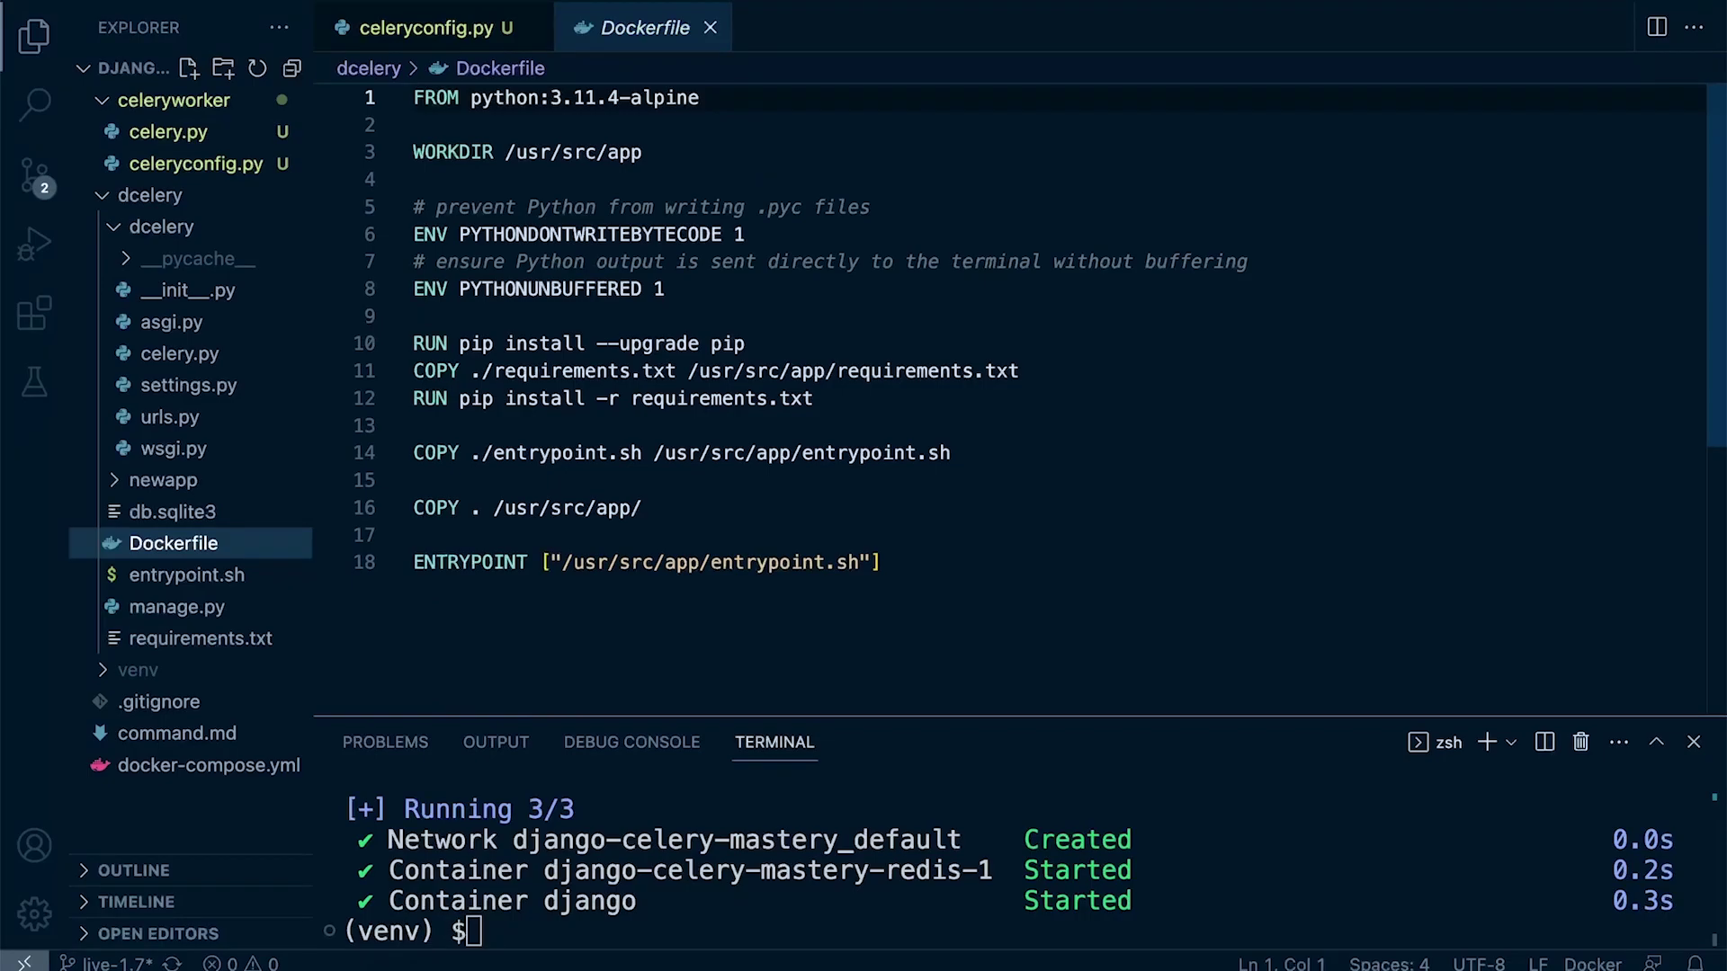
drag(744, 344, 413, 344)
drag(814, 398, 458, 399)
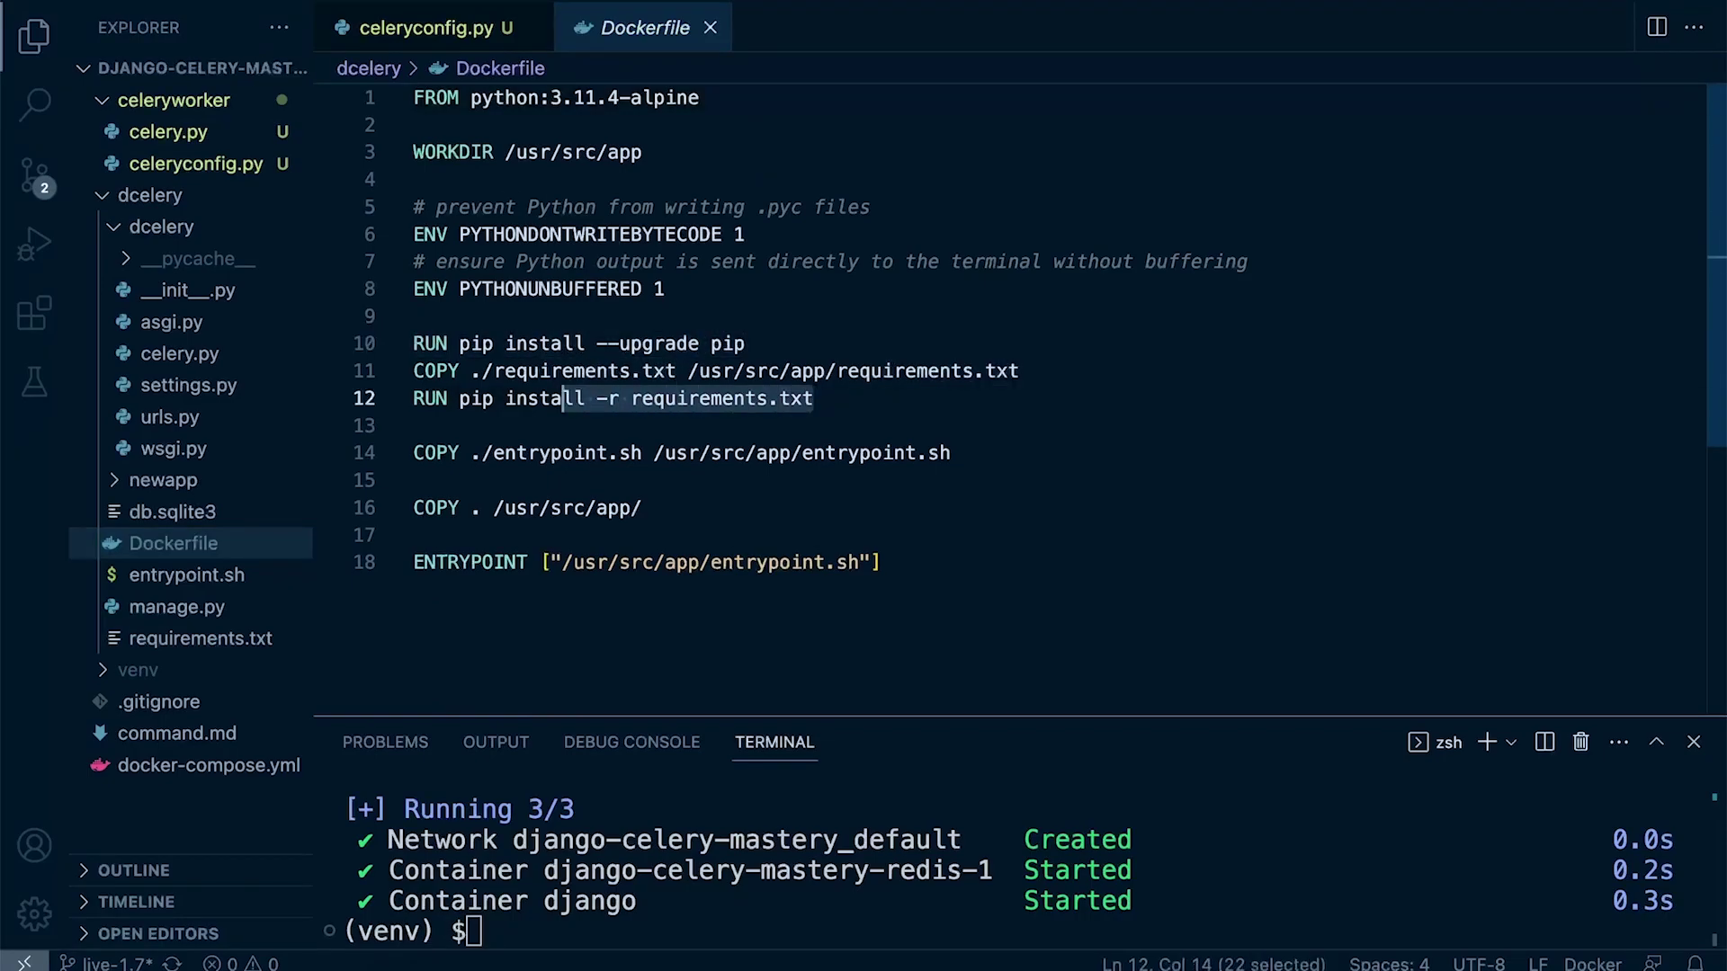
drag(950, 454, 424, 454)
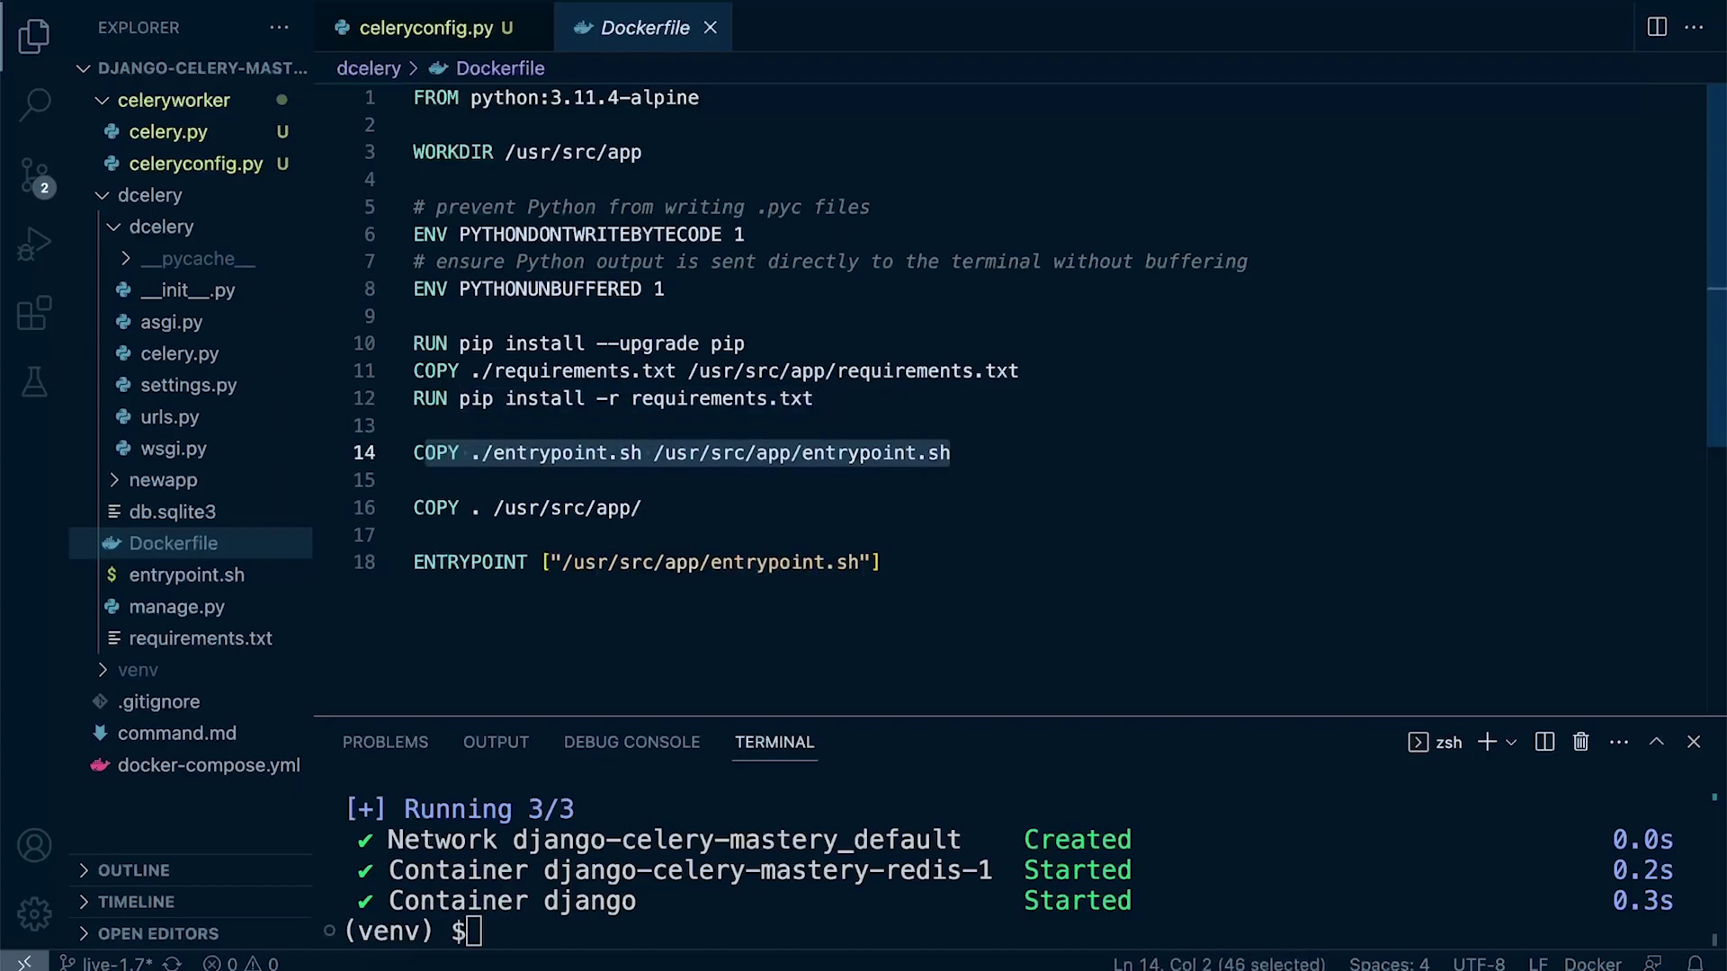
drag(880, 563, 414, 563)
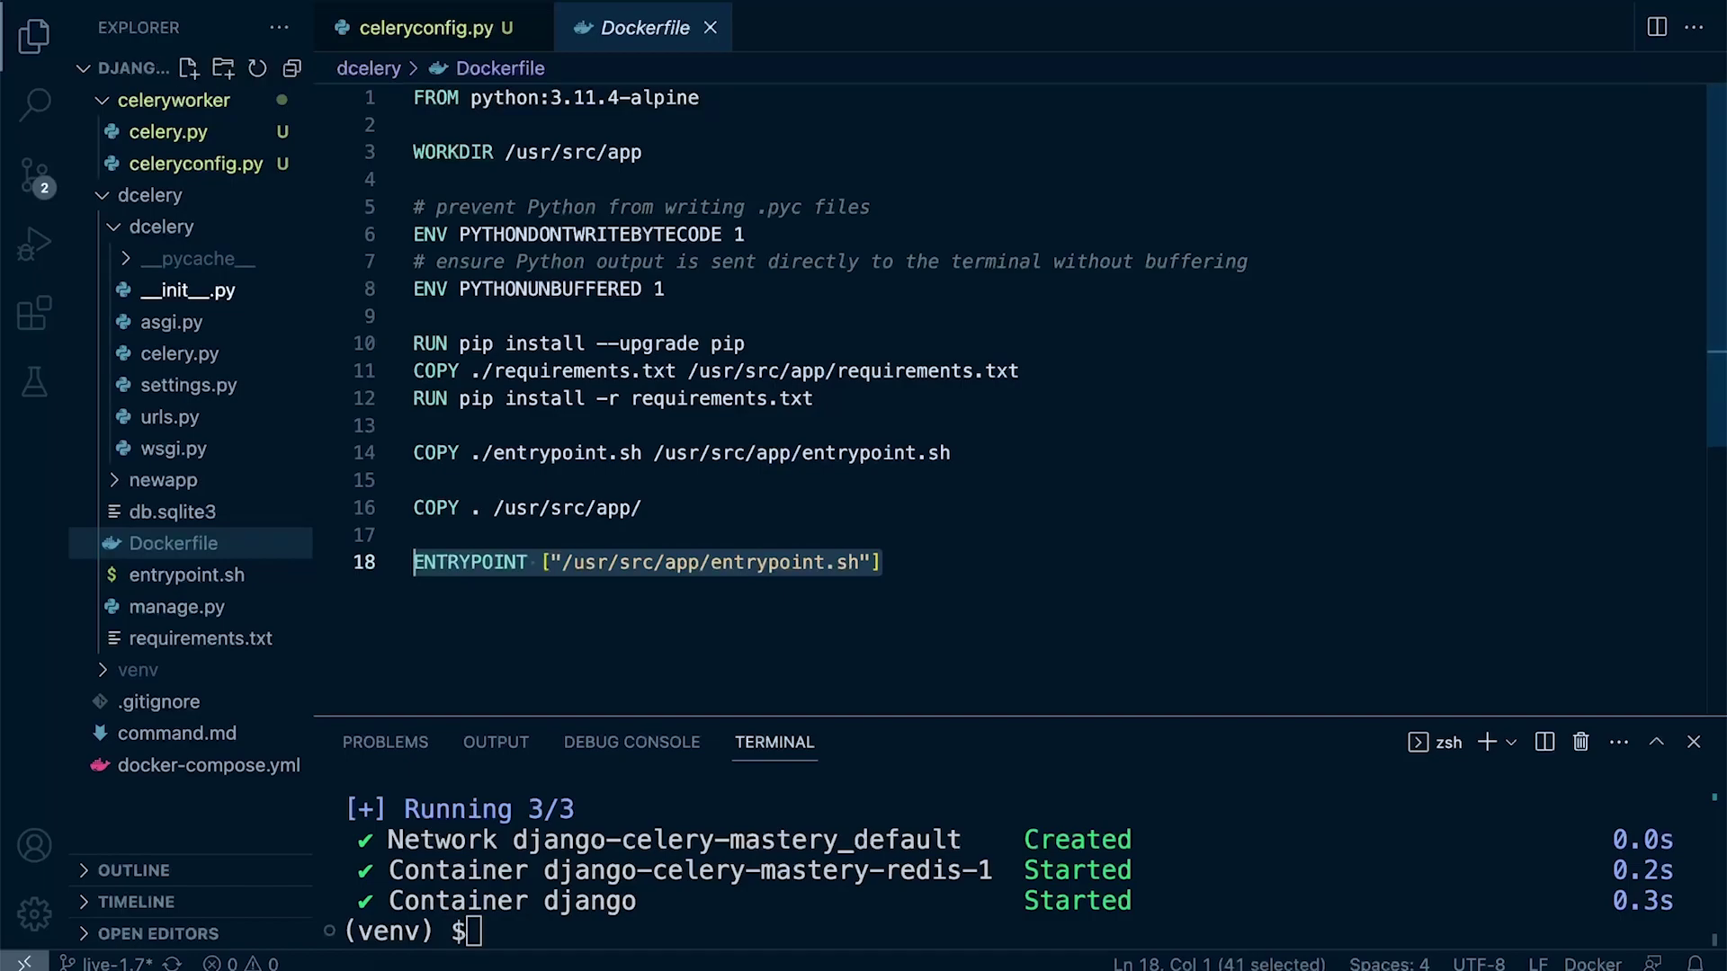
click(200, 637)
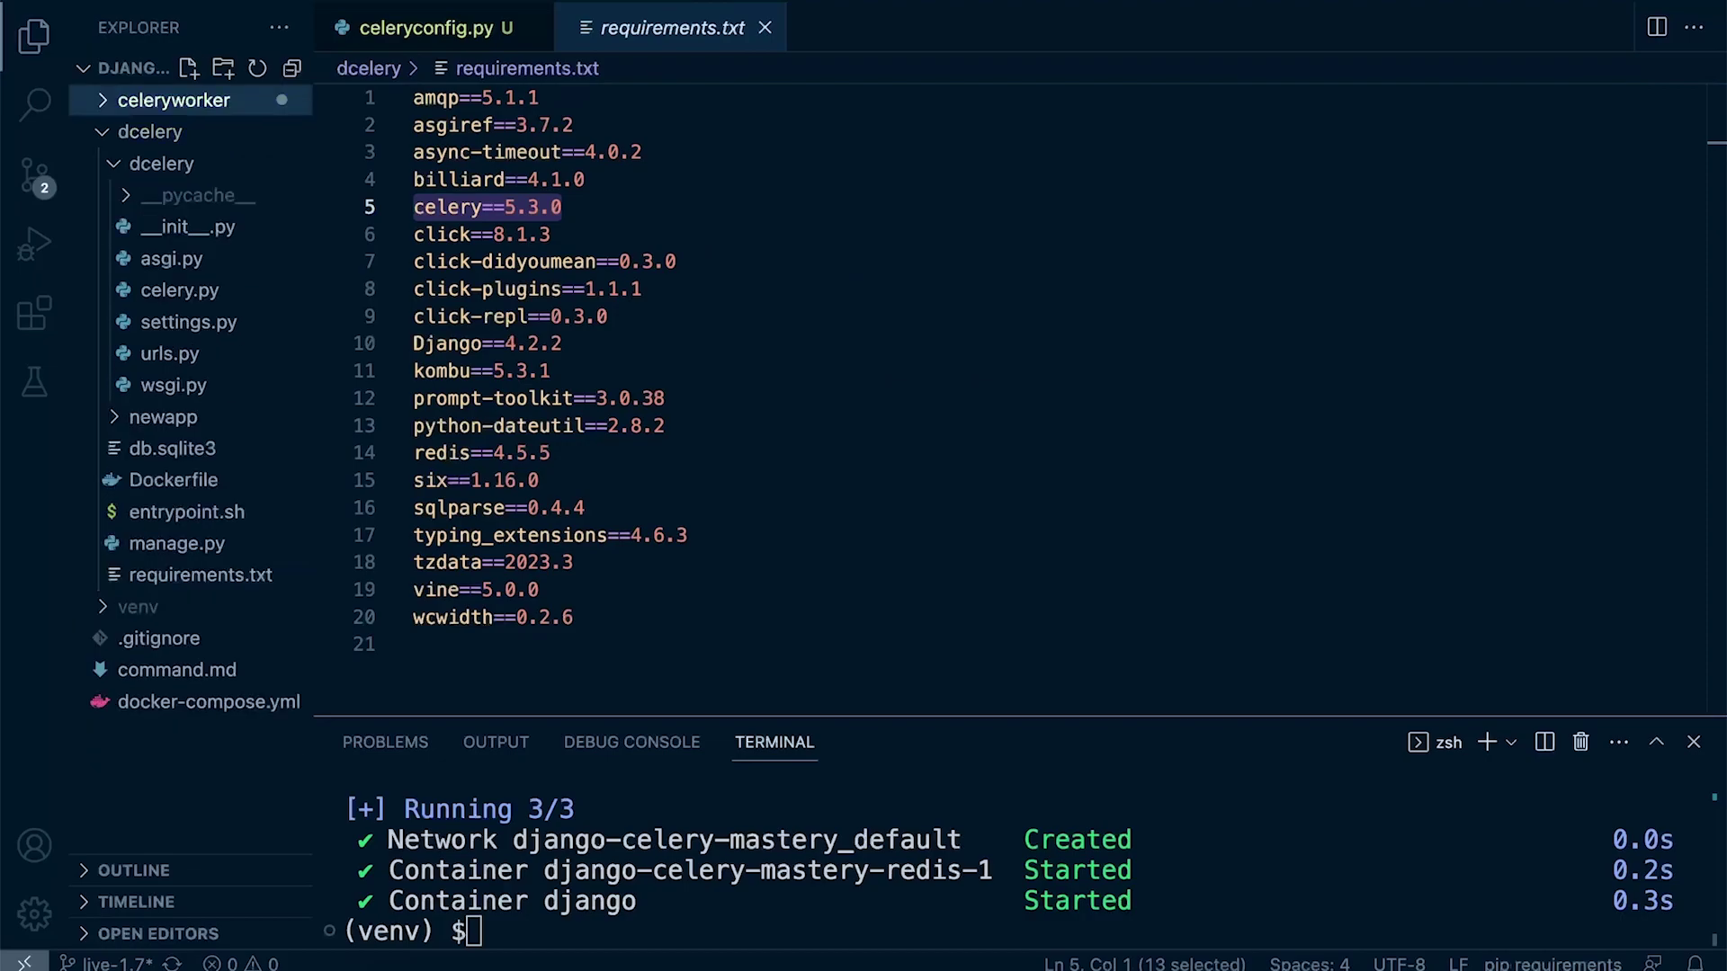
Paste a copy of requirements.txt into celeryworker and delete the packages after redis
key(ctrl+v)
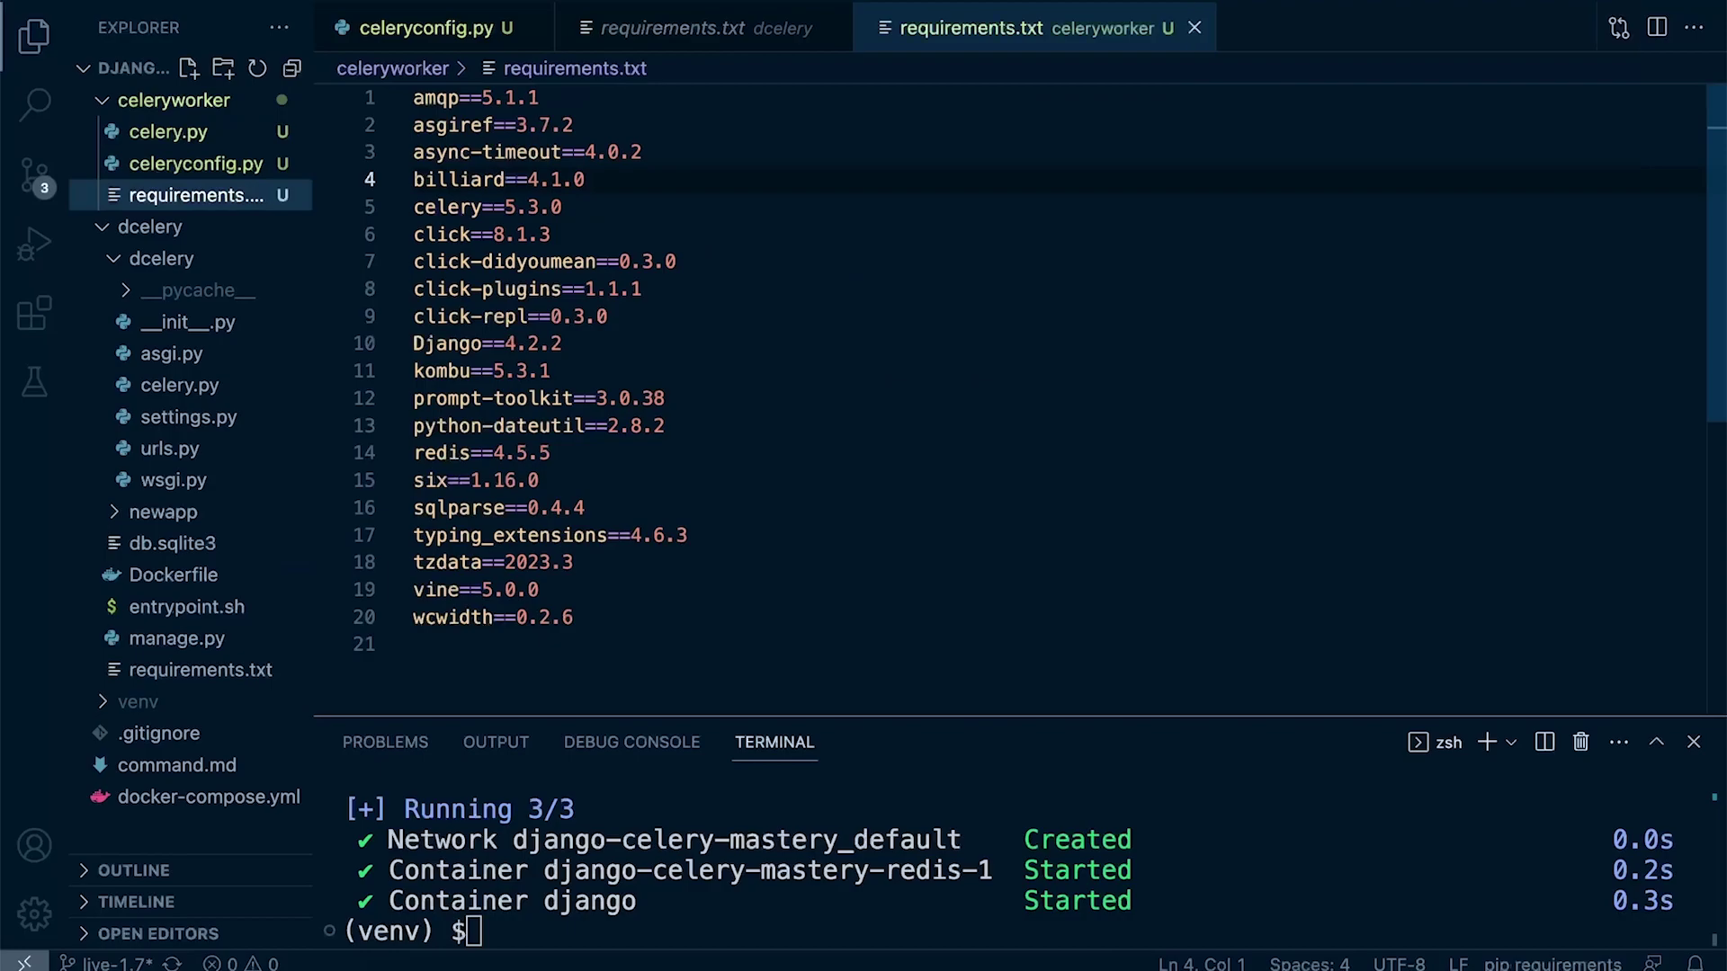
drag(580, 618, 412, 452)
key(BackSpace)
key(ctrl+z)
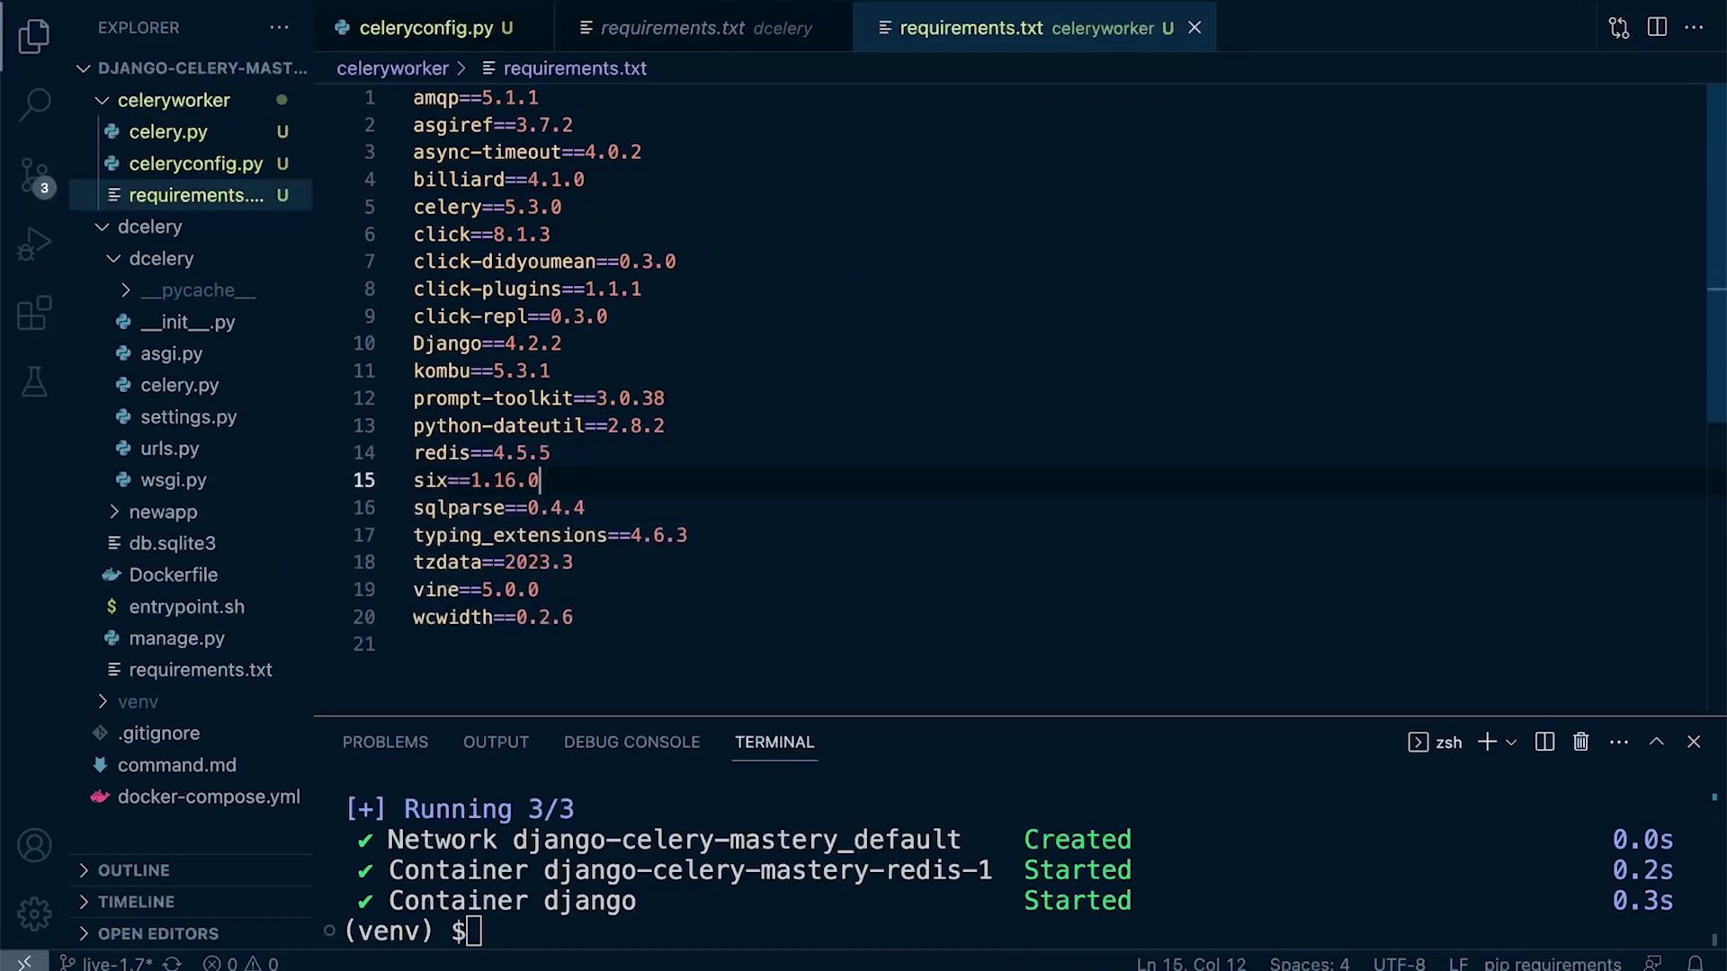
drag(574, 617, 413, 481)
key(BackSpace)
Delete the remaining packages so only celery==5.3.0 and redis==4.5.5 remain
mouse_move(664, 425)
mouse_down()
mouse_move(493, 207)
mouse_move(413, 233)
mouse_up()
key(BackSpace)
key(BackSpace)
drag(584, 180, 414, 97)
key(BackSpace)
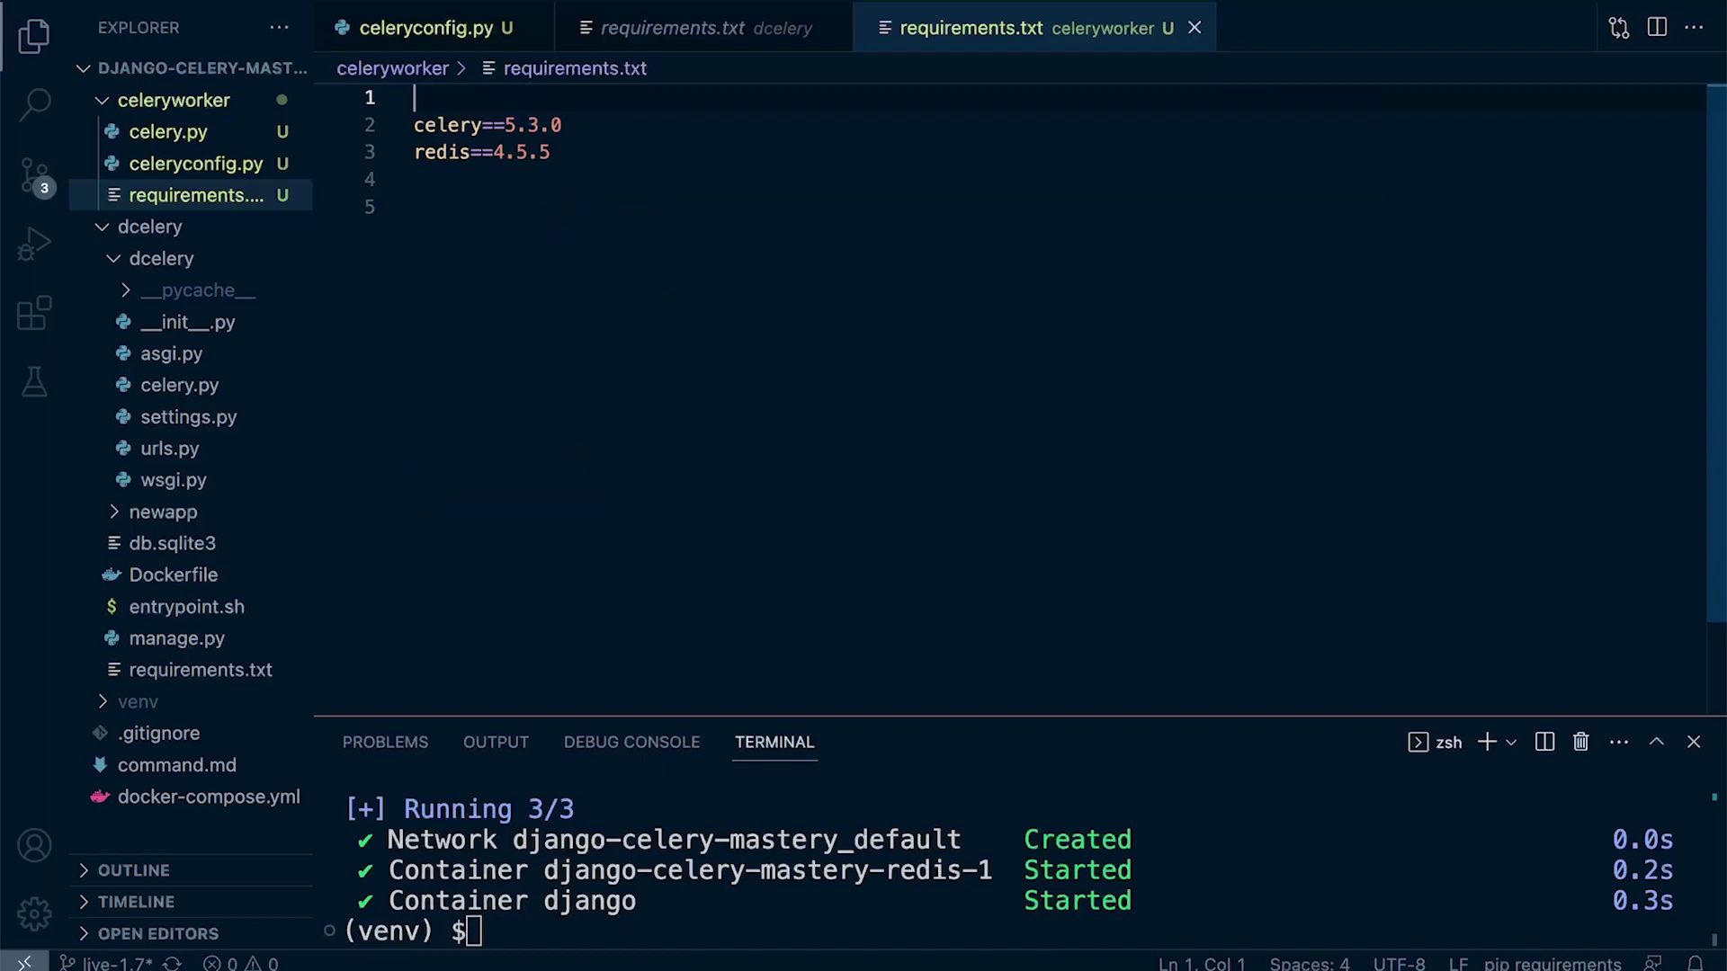
key(Delete)
key(Down)
key(Down)
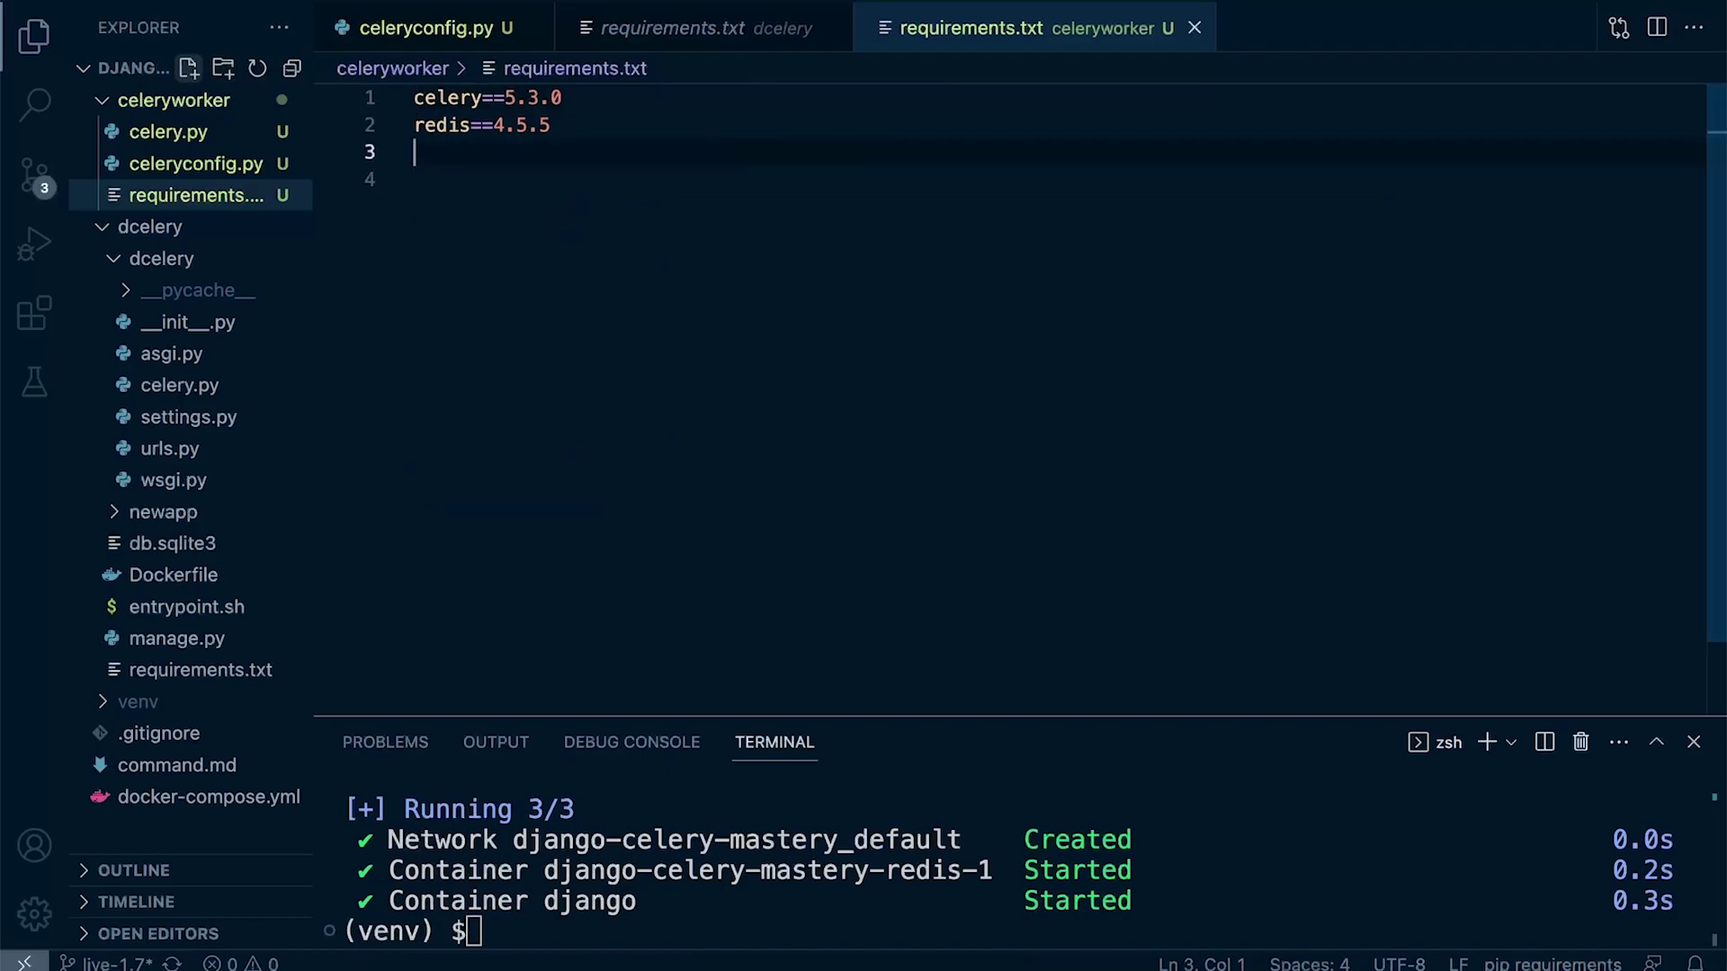
key(Down)
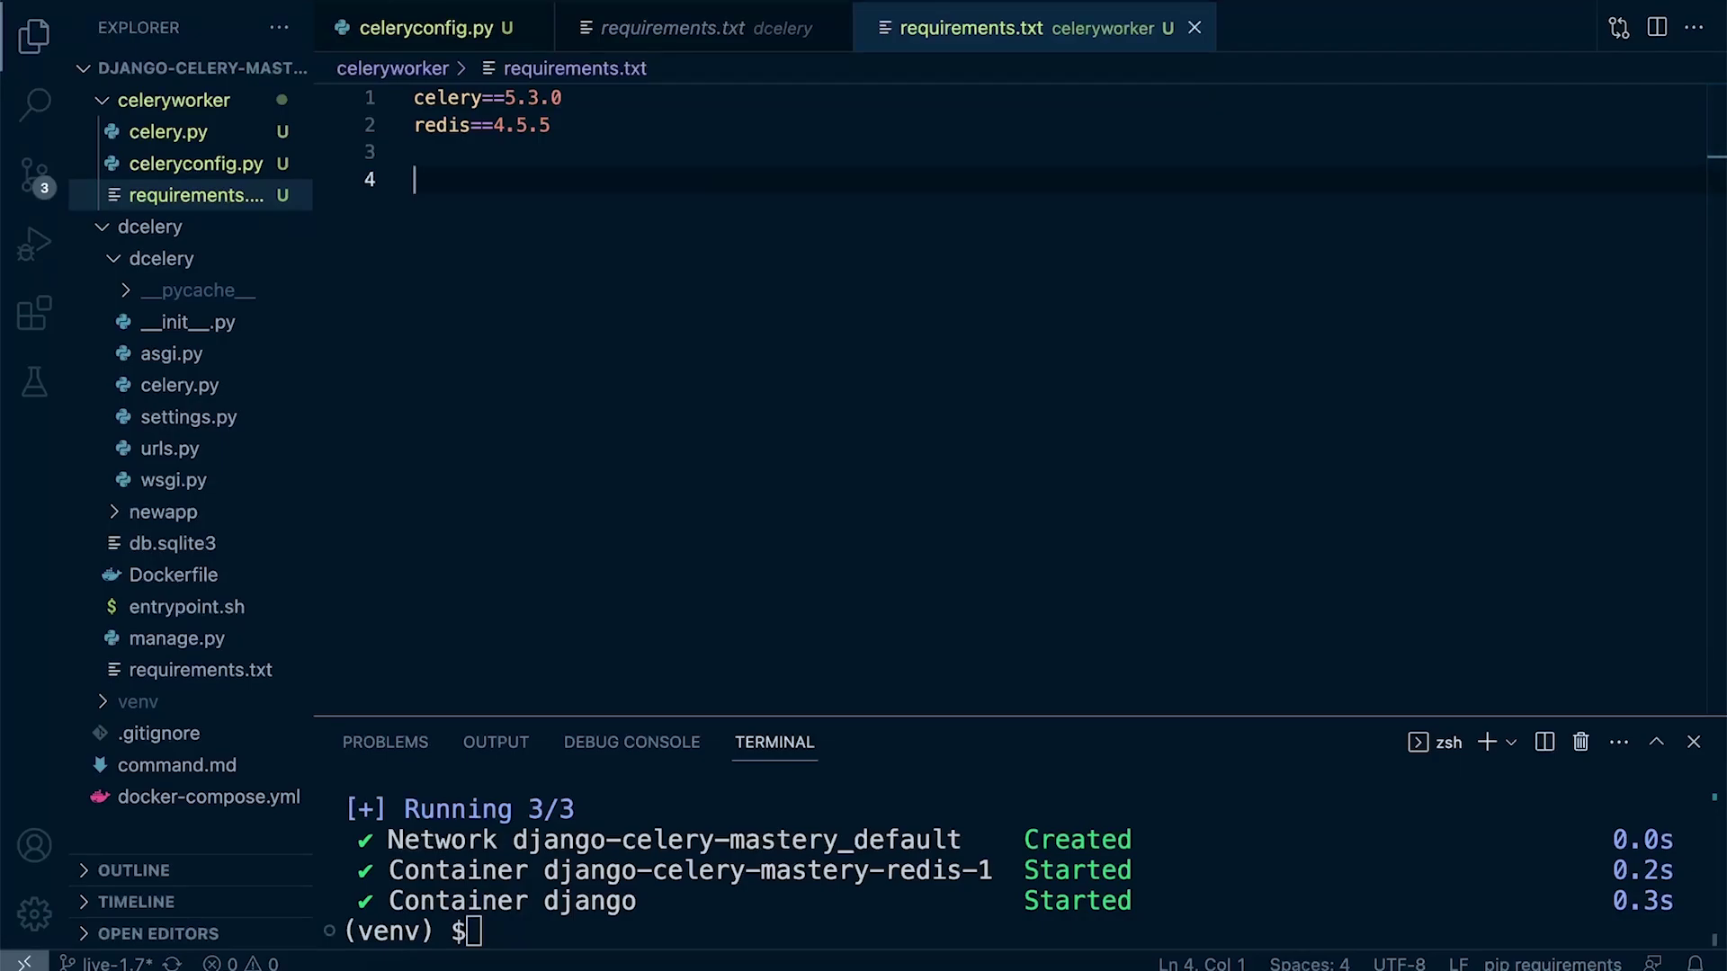
Close both requirements.txt editor tabs
click(701, 27)
click(833, 28)
click(784, 27)
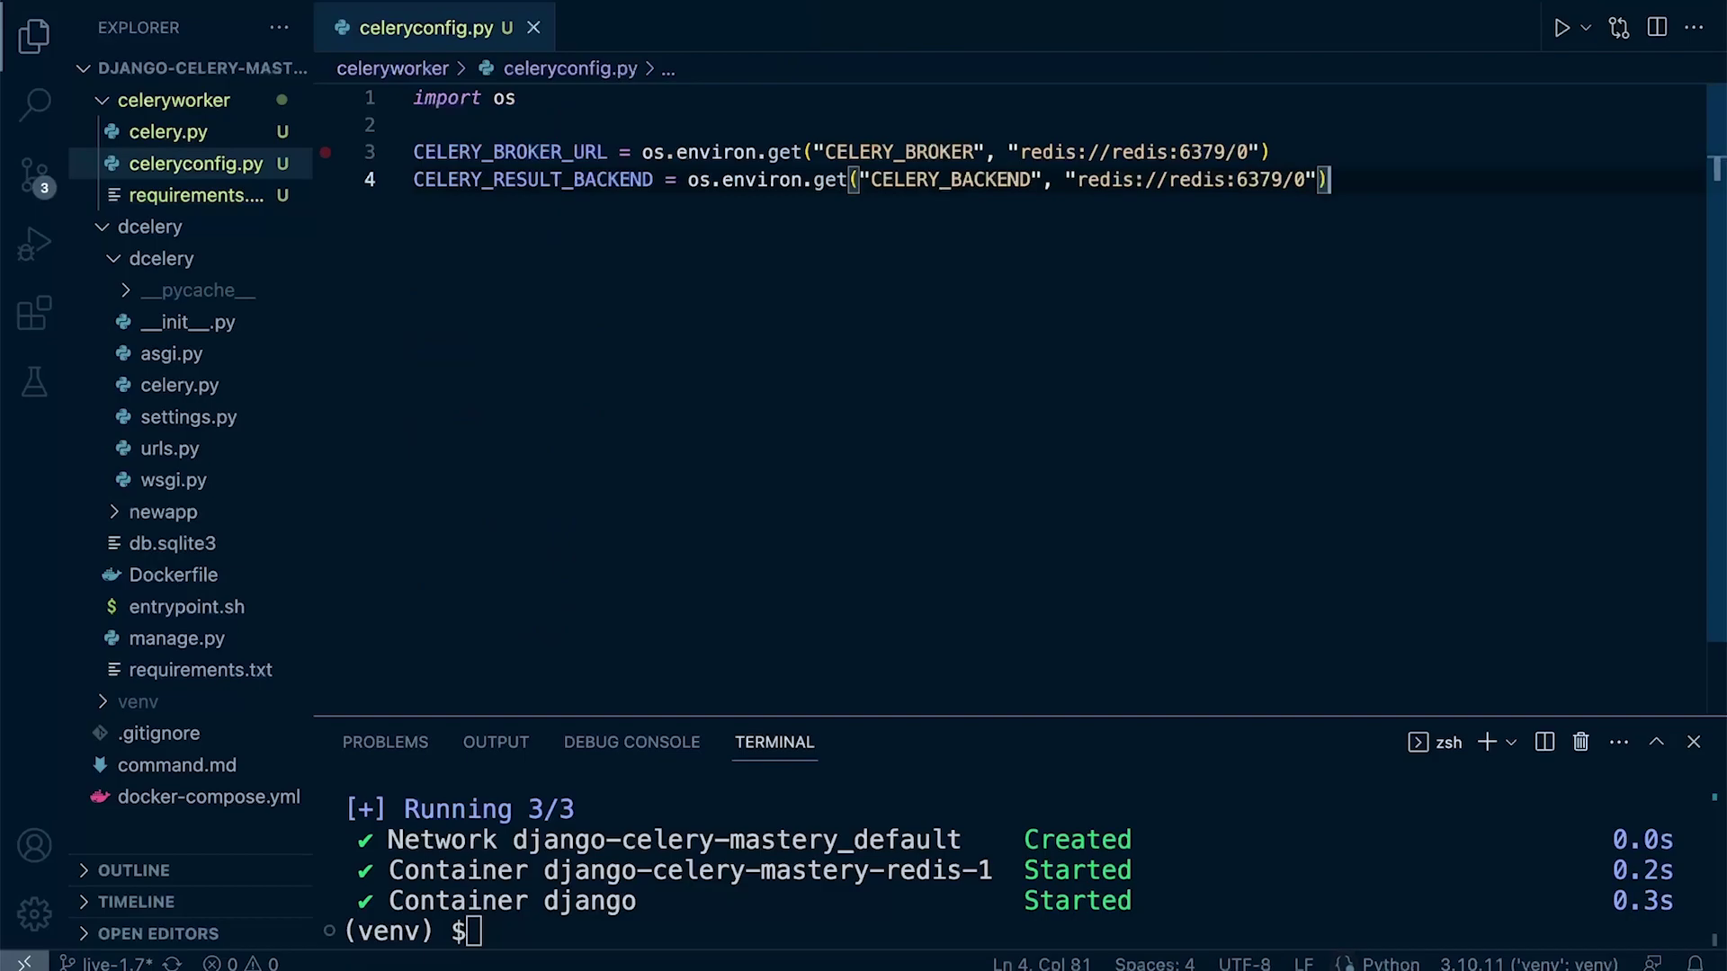
Paste a copy of the Dockerfile into celeryworker and review its base image and WORKDIR lines
right_click(172, 101)
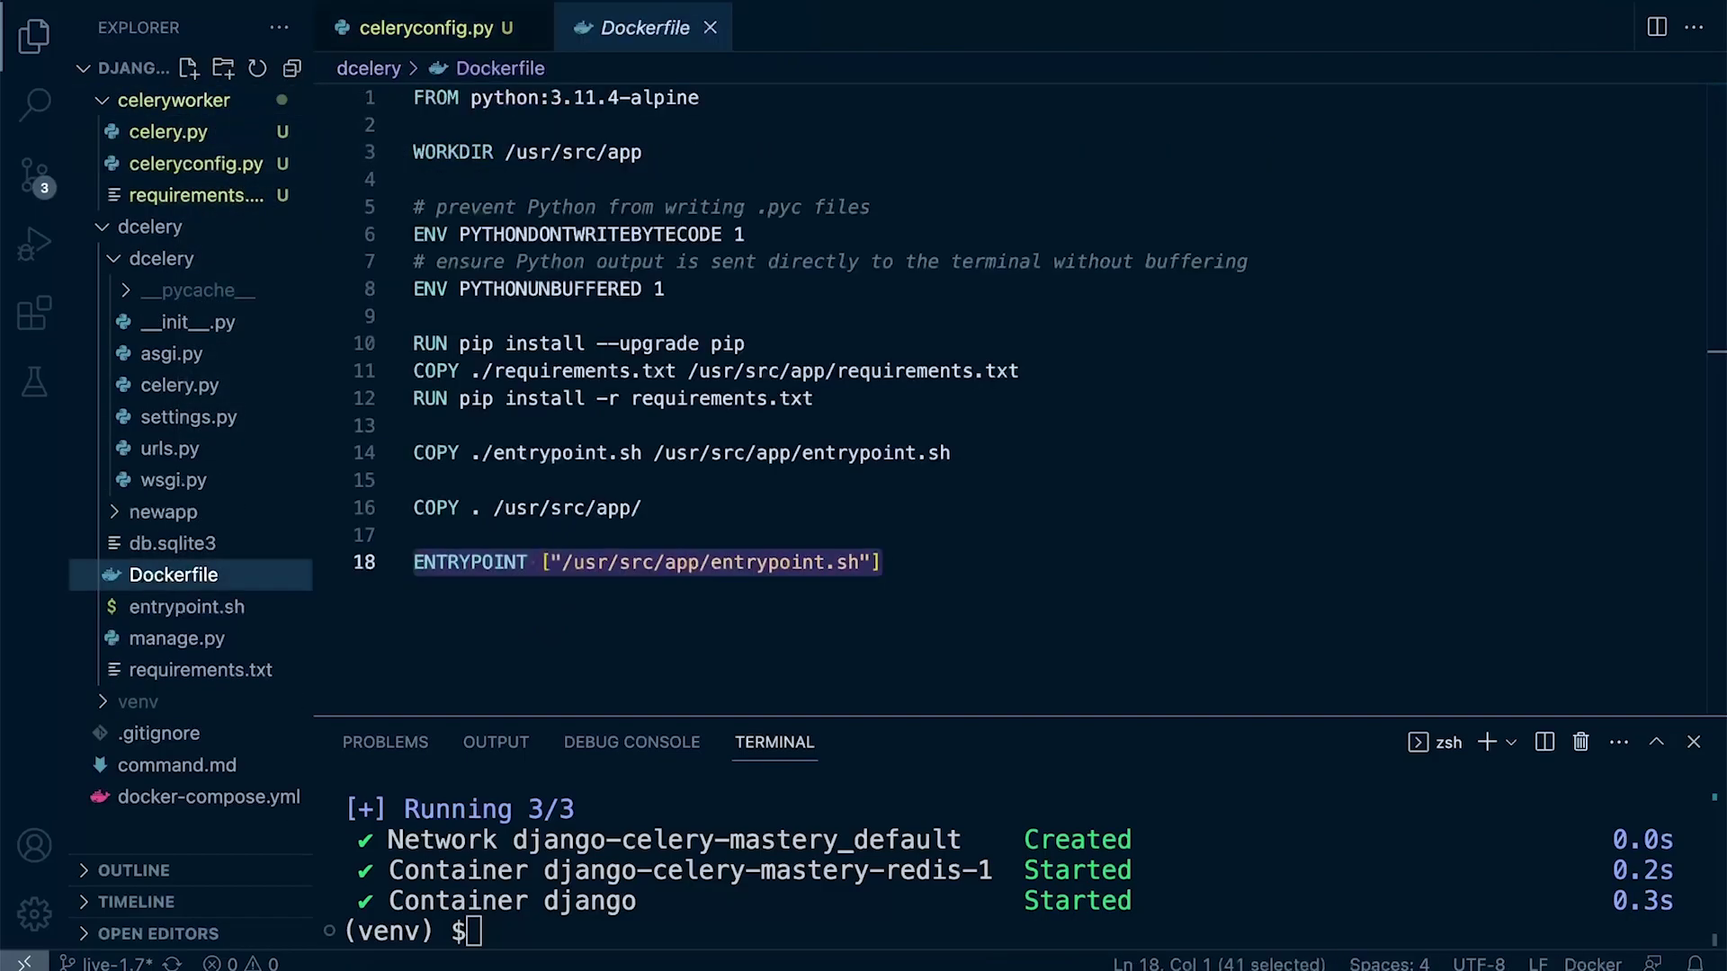
click(173, 100)
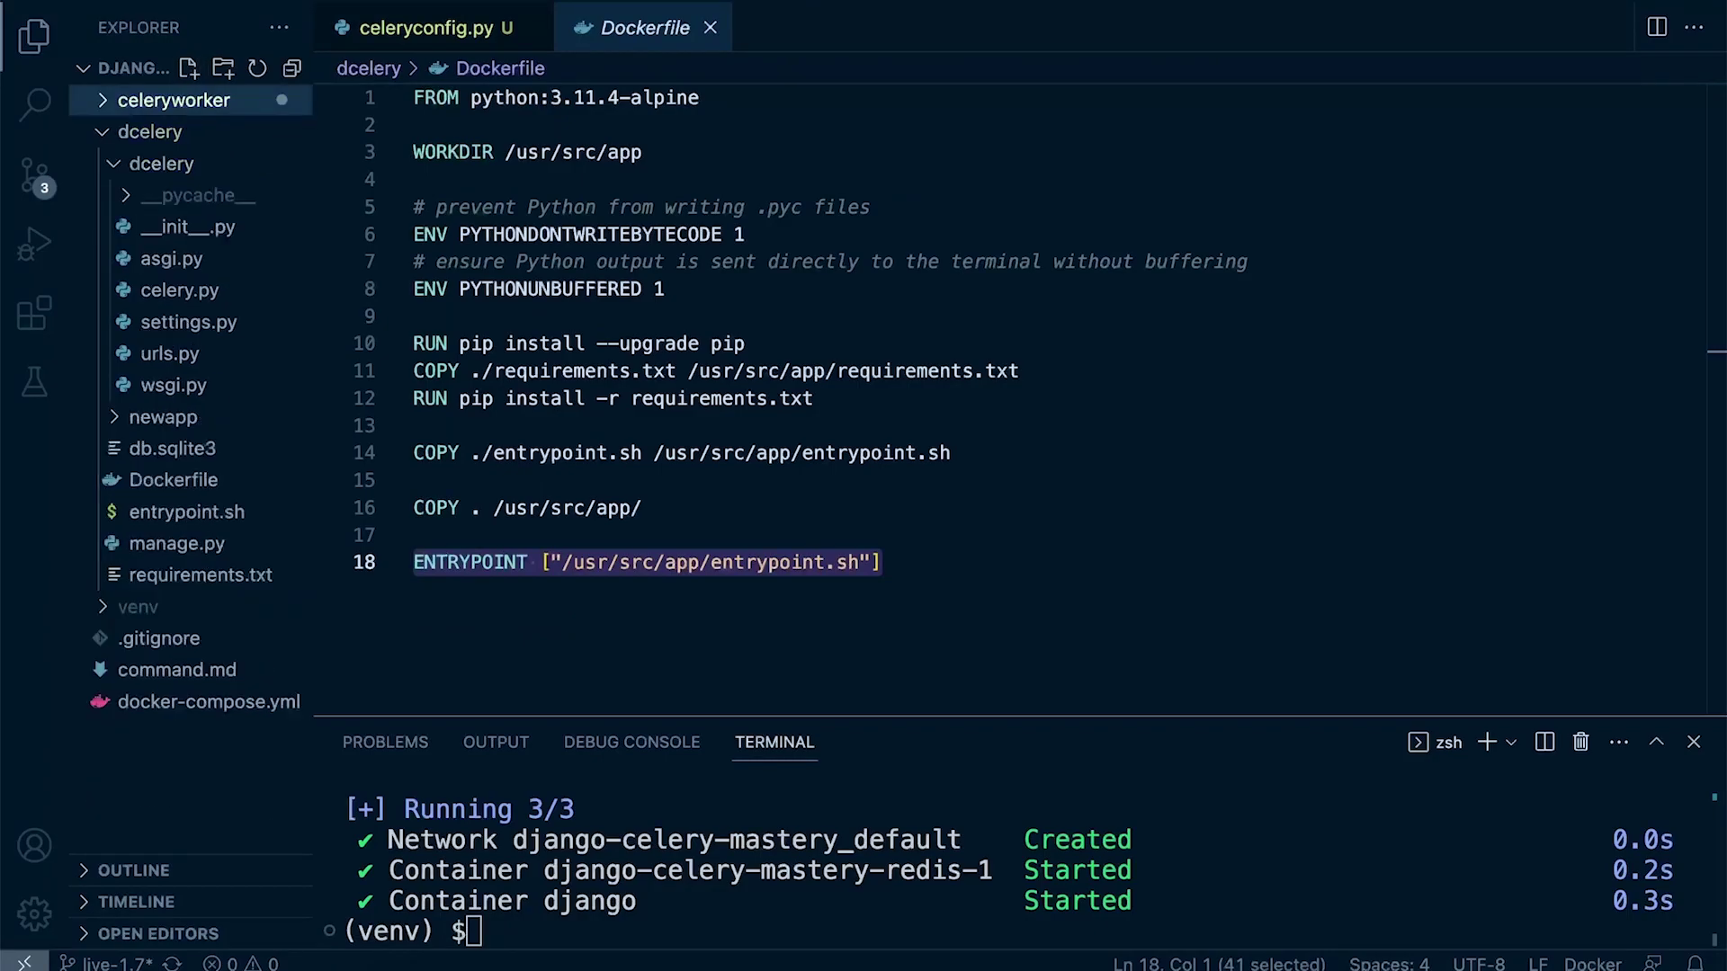
key(ctrl+v)
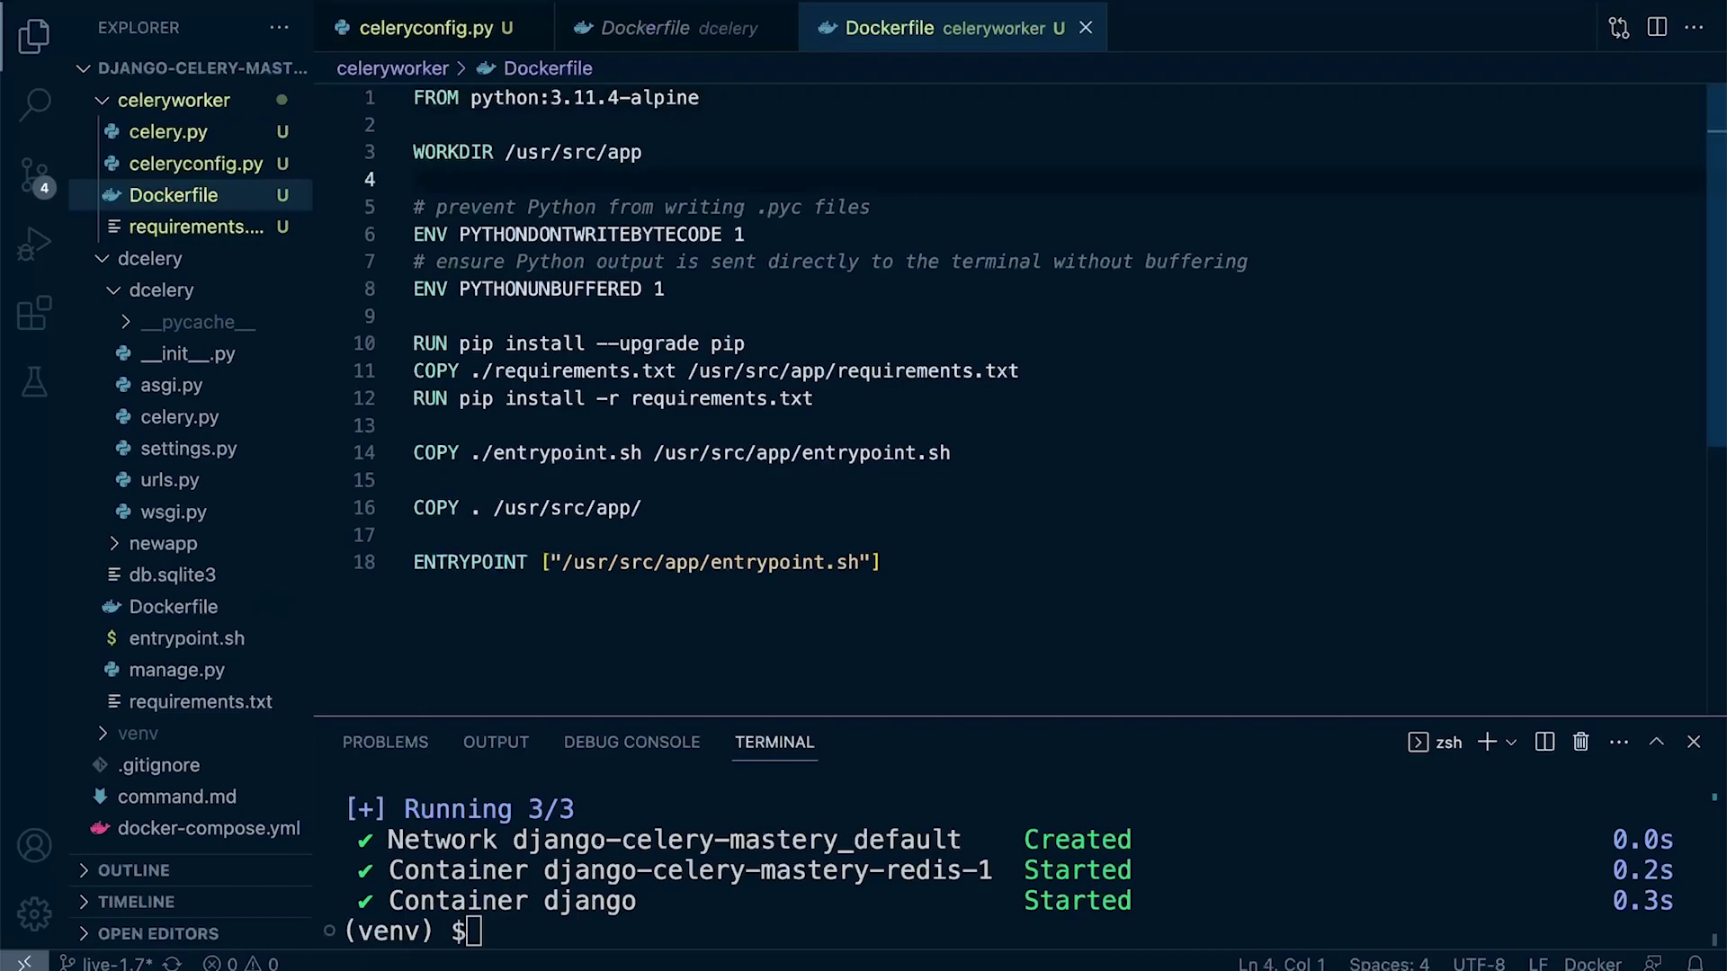
key(shift+Up)
key(Down)
key(shift+Up)
key(Down)
key(Down)
key(End)
key(shift+Home)
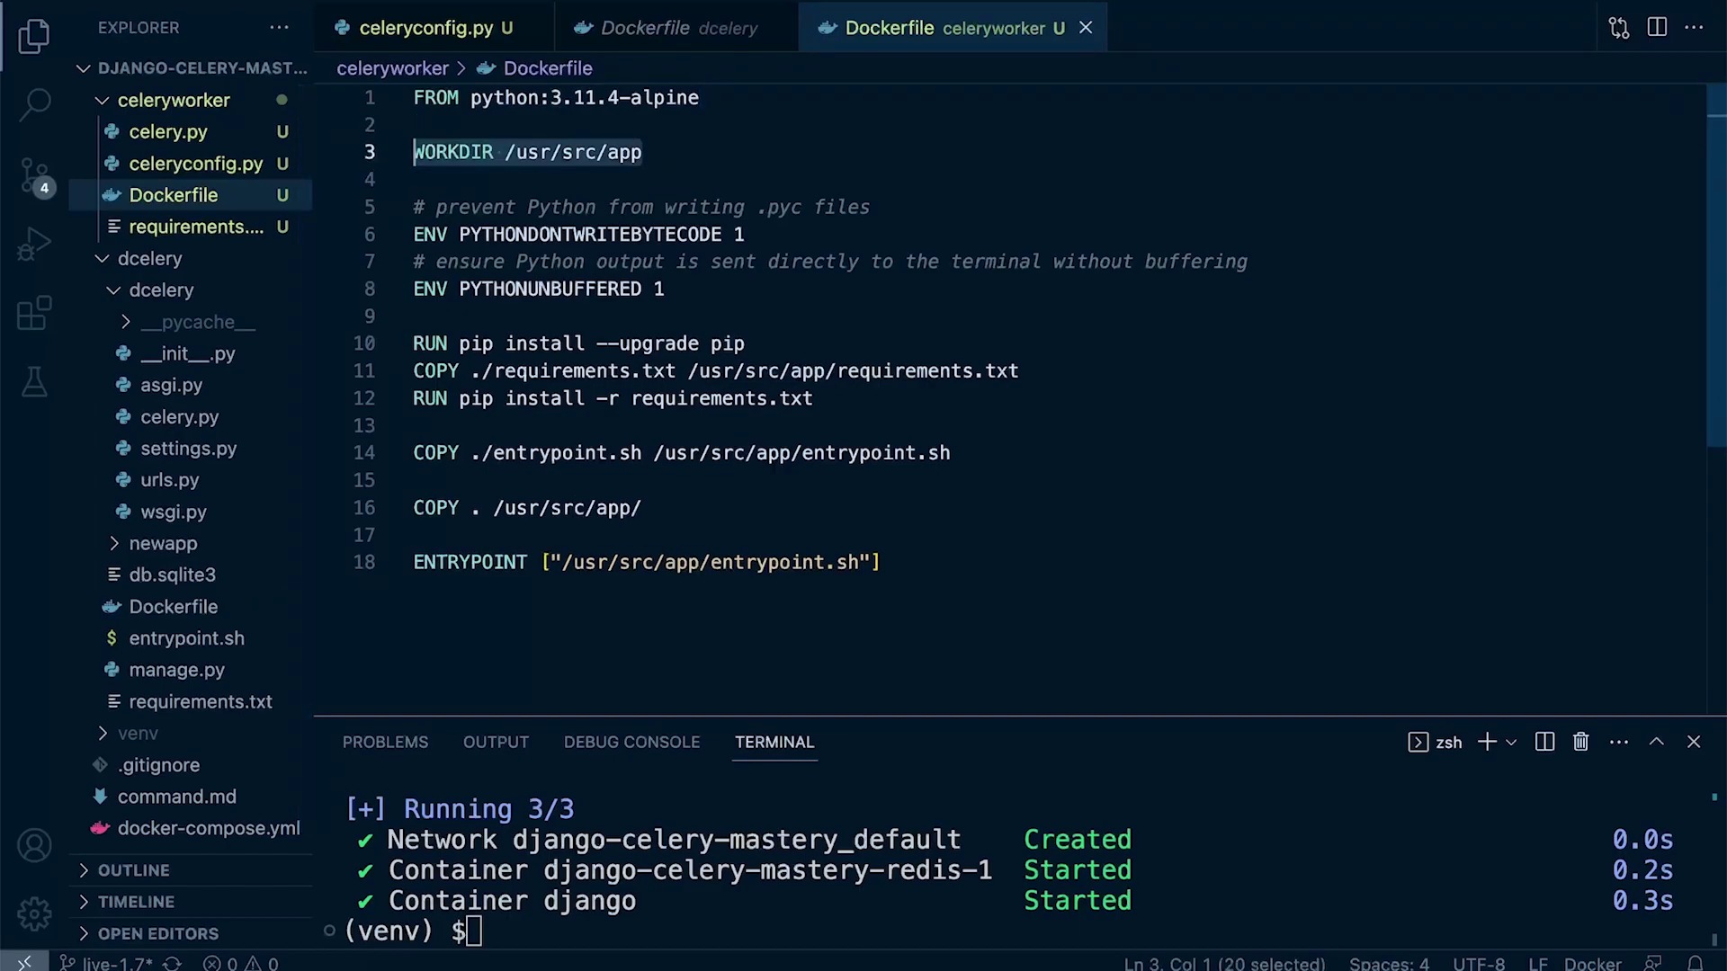
Review the environment variable, pip upgrade and requirements copy lines
key(Down)
key(Down)
key(Down)
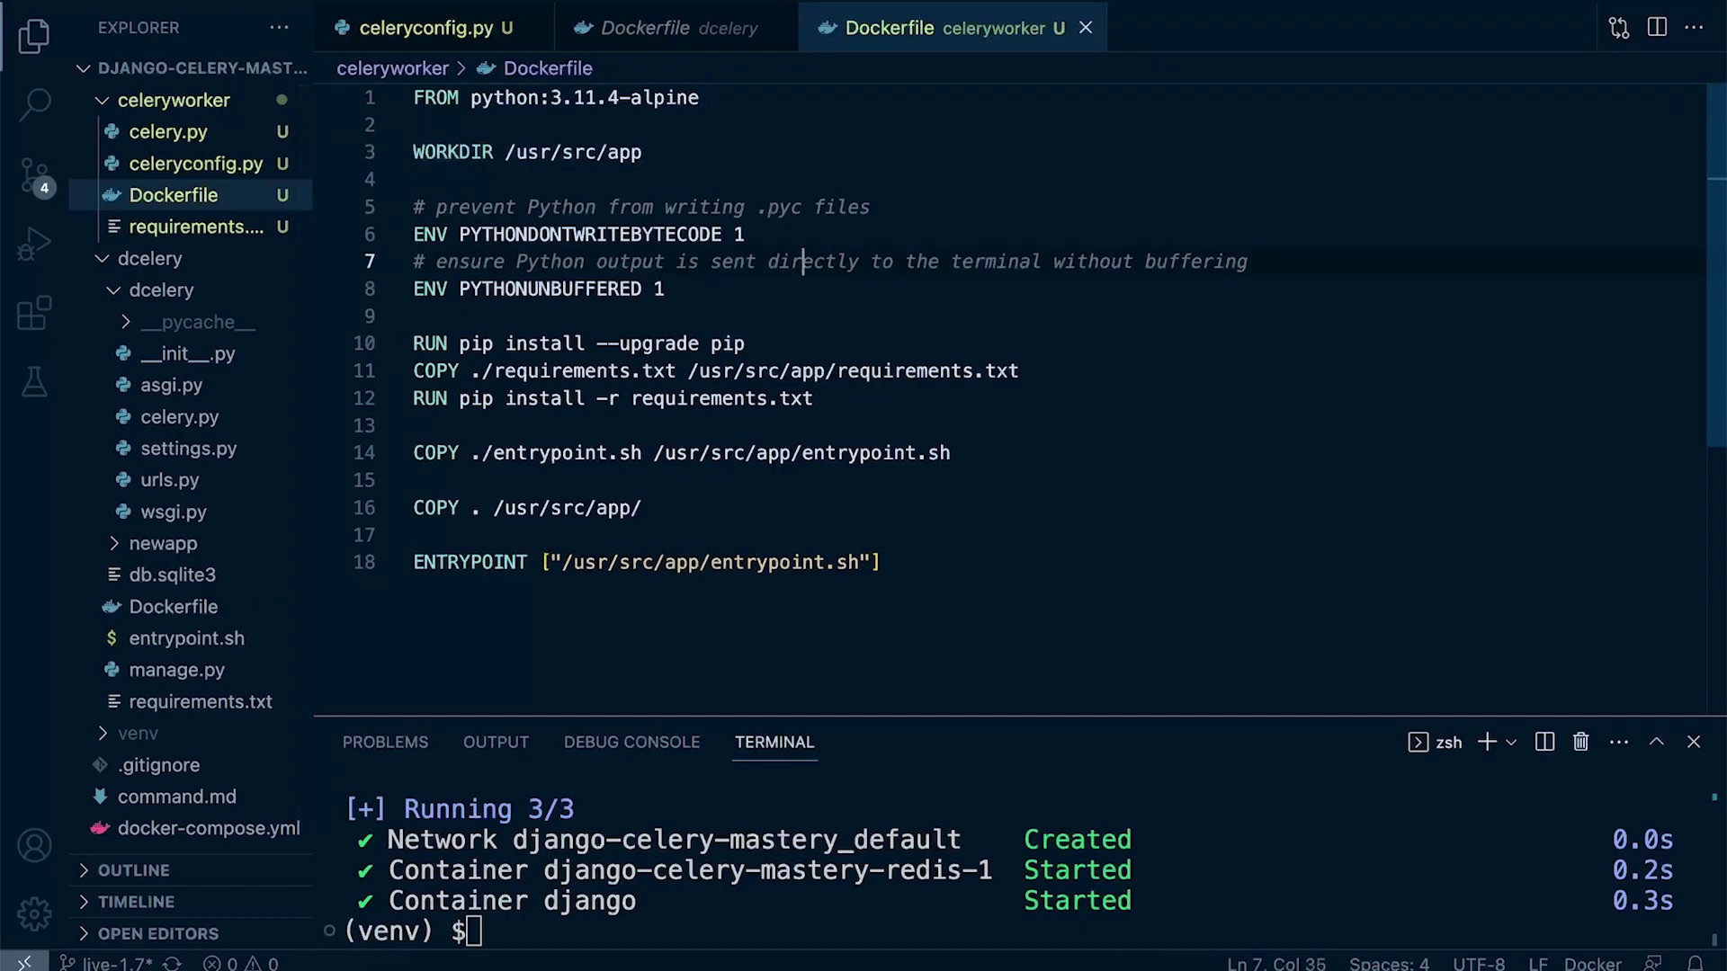
key(Down)
key(End)
key(Down)
key(Down)
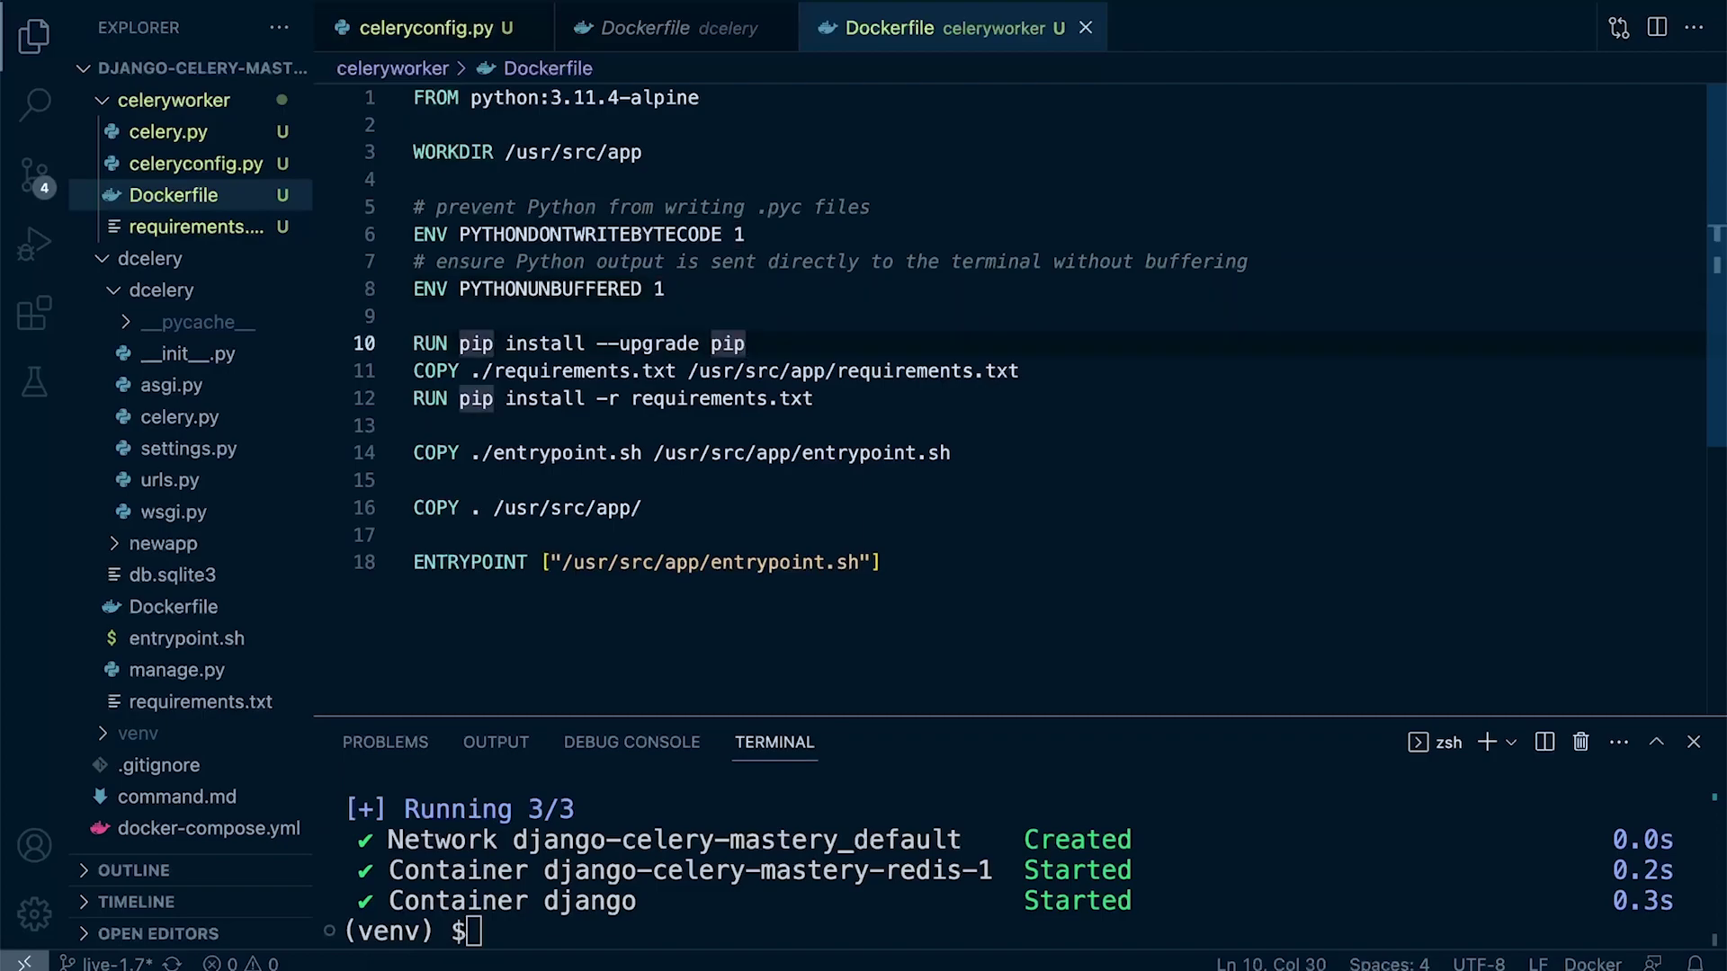
key(shift+Down)
key(Home)
key(shift+End)
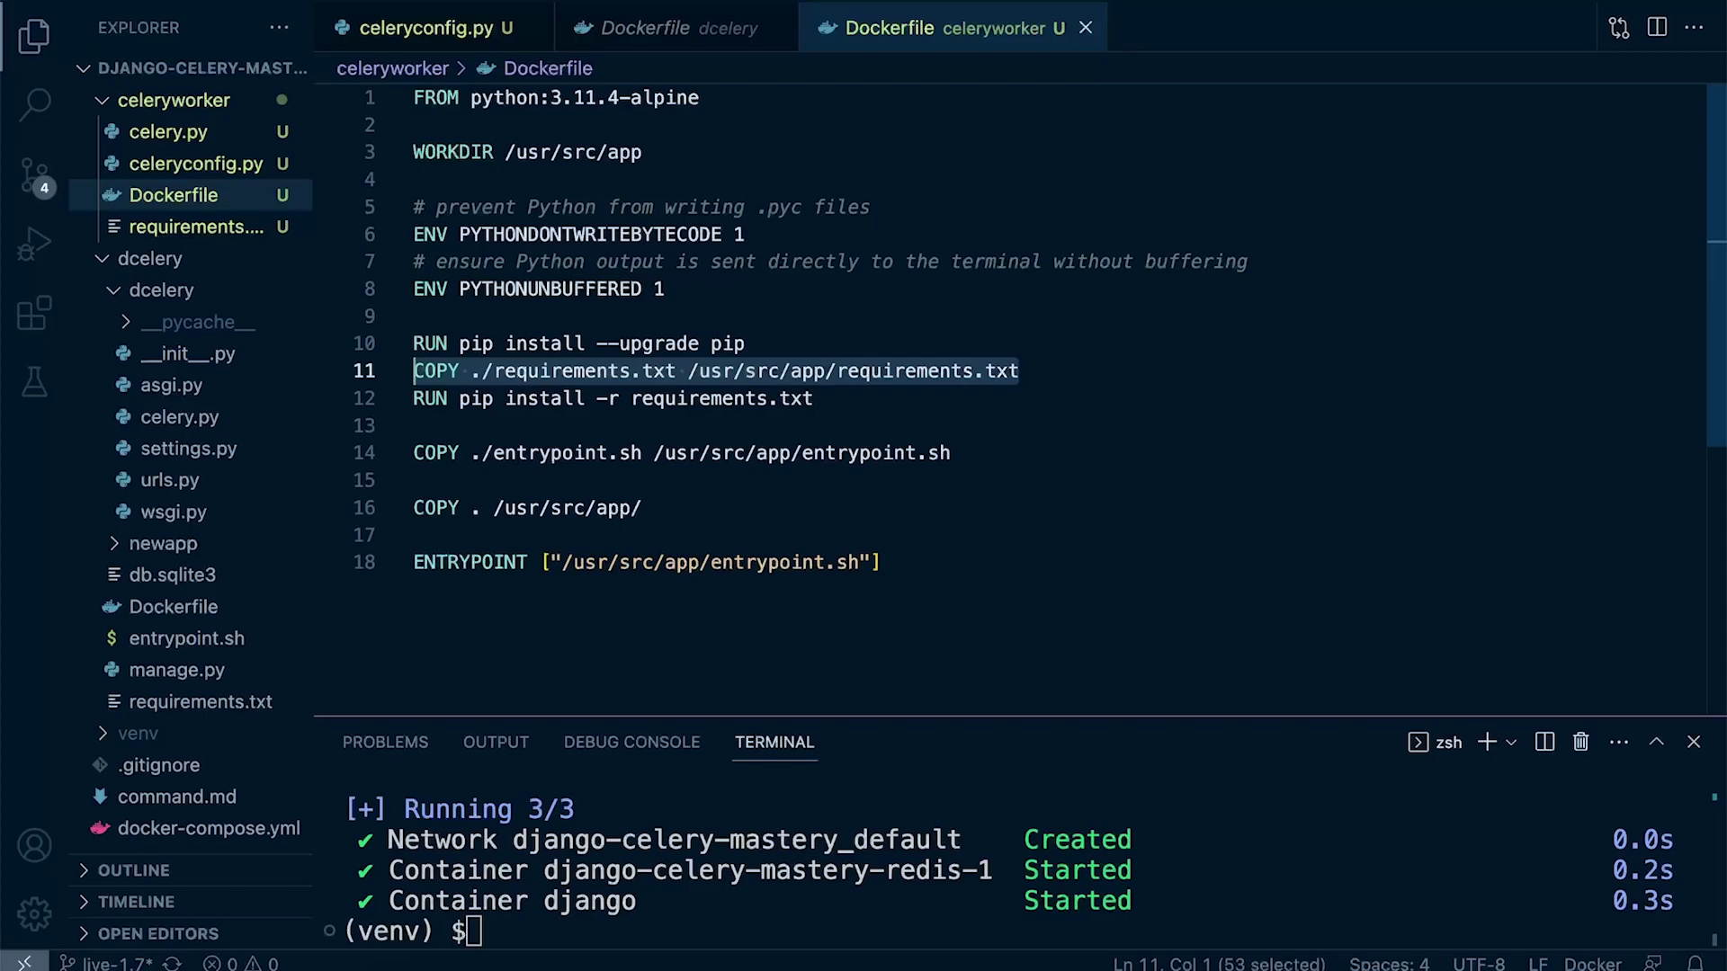
Delete the COPY entrypoint.sh and ENTRYPOINT lines from the copied Dockerfile
drag(949, 452, 413, 451)
key(BackSpace)
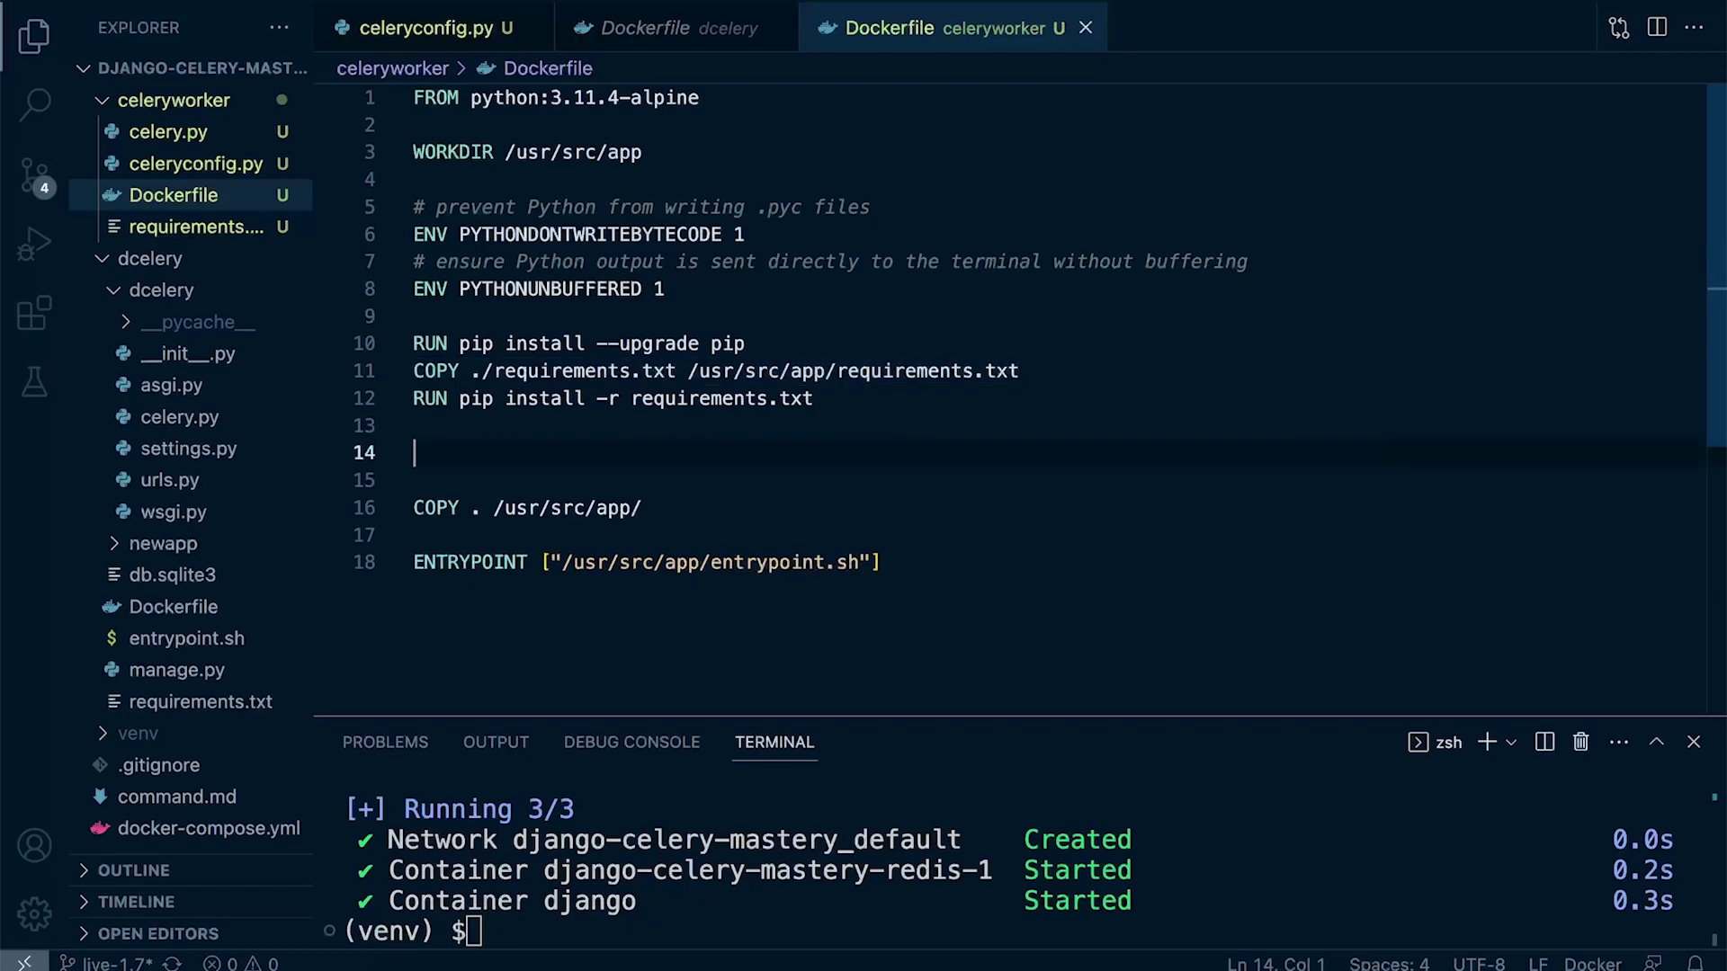
key(BackSpace)
key(BackSpace)
drag(882, 508, 412, 508)
key(BackSpace)
key(BackSpace)
key(BackSpace)
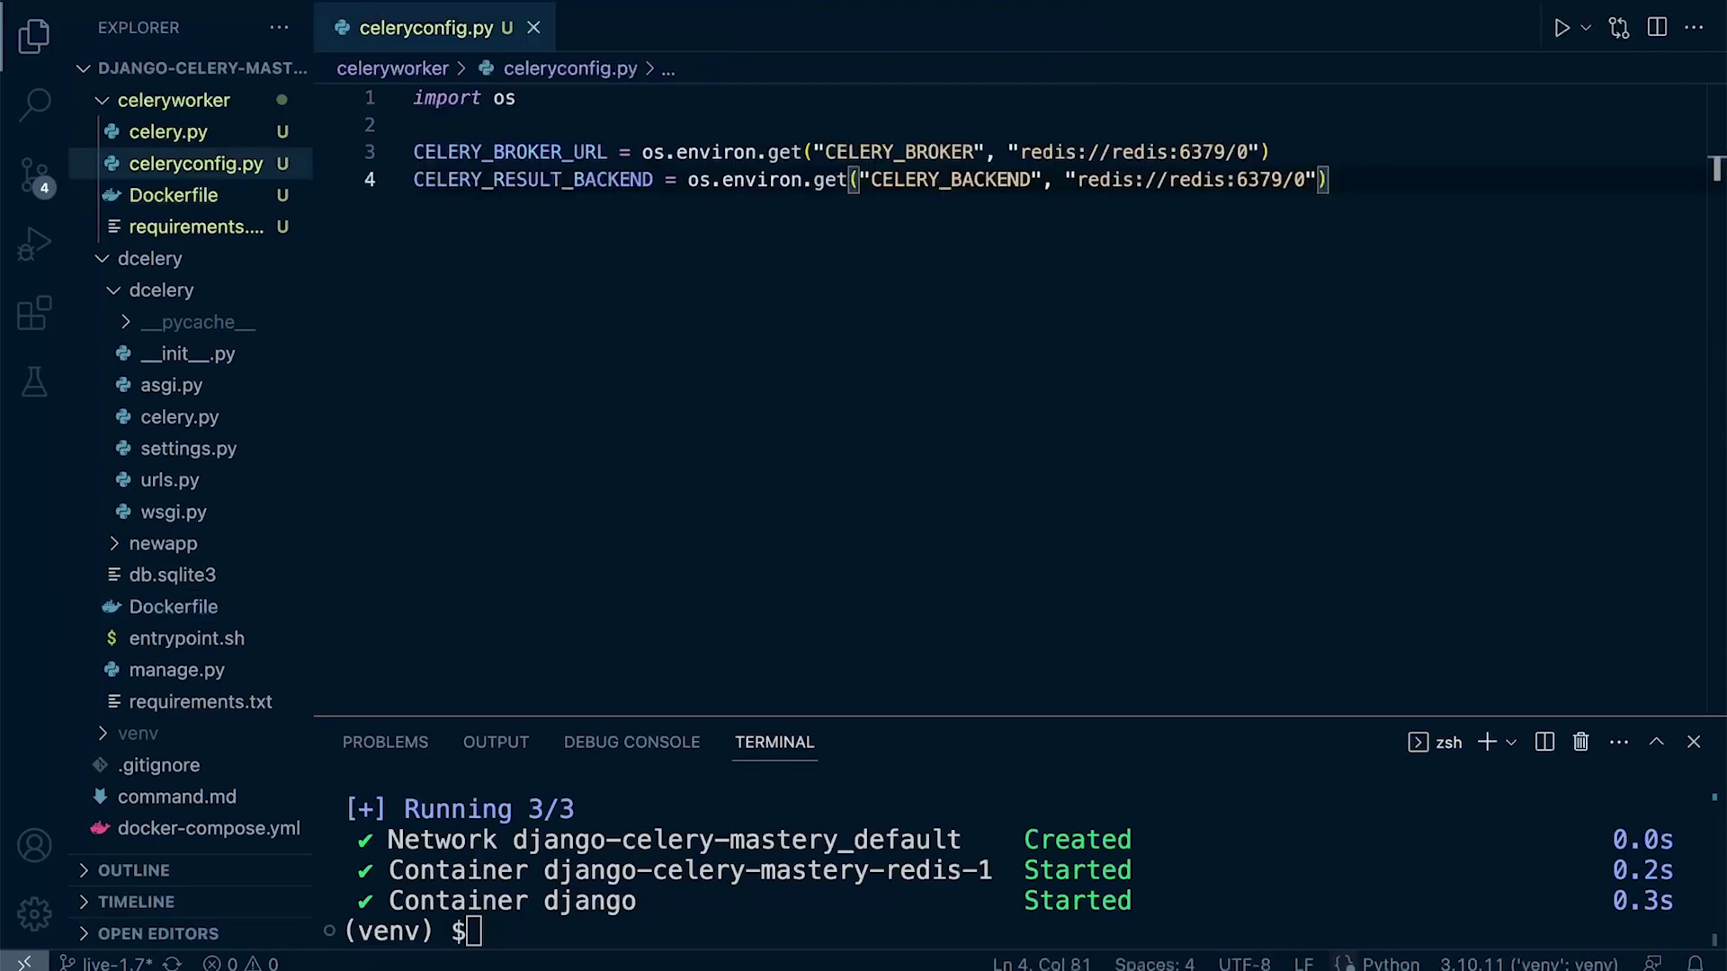
In docker-compose.yml, start a new service entry after the celery service
click(533, 27)
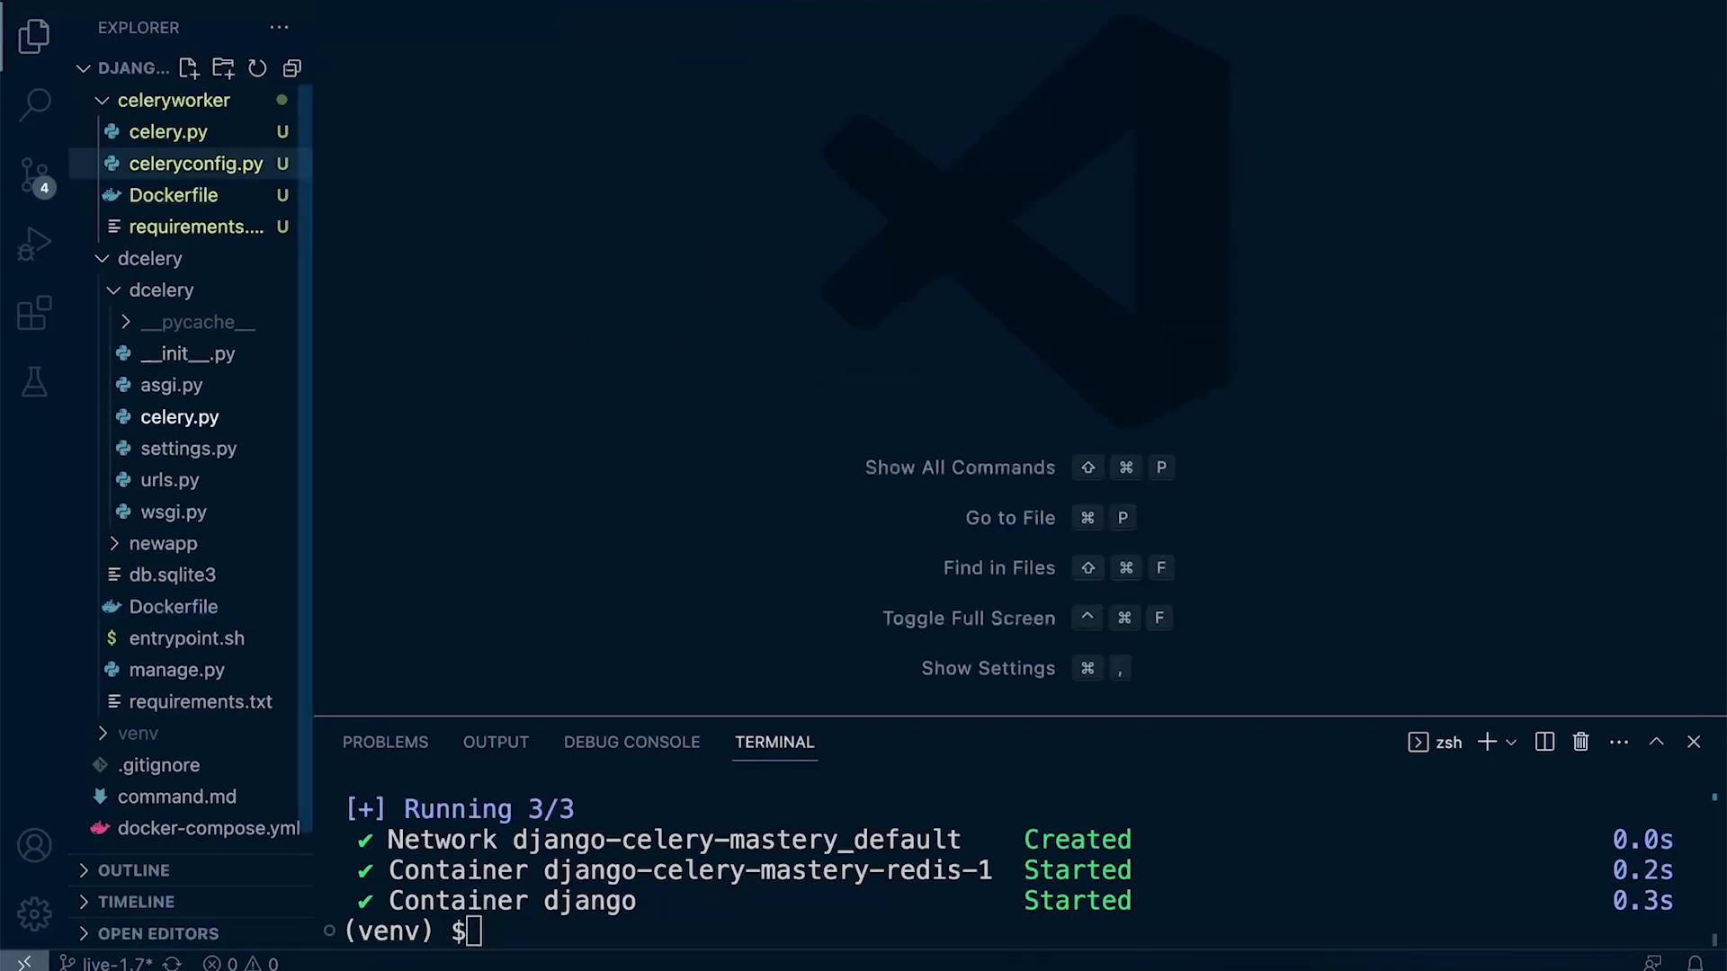
scroll(189, 405, down, 1)
click(209, 807)
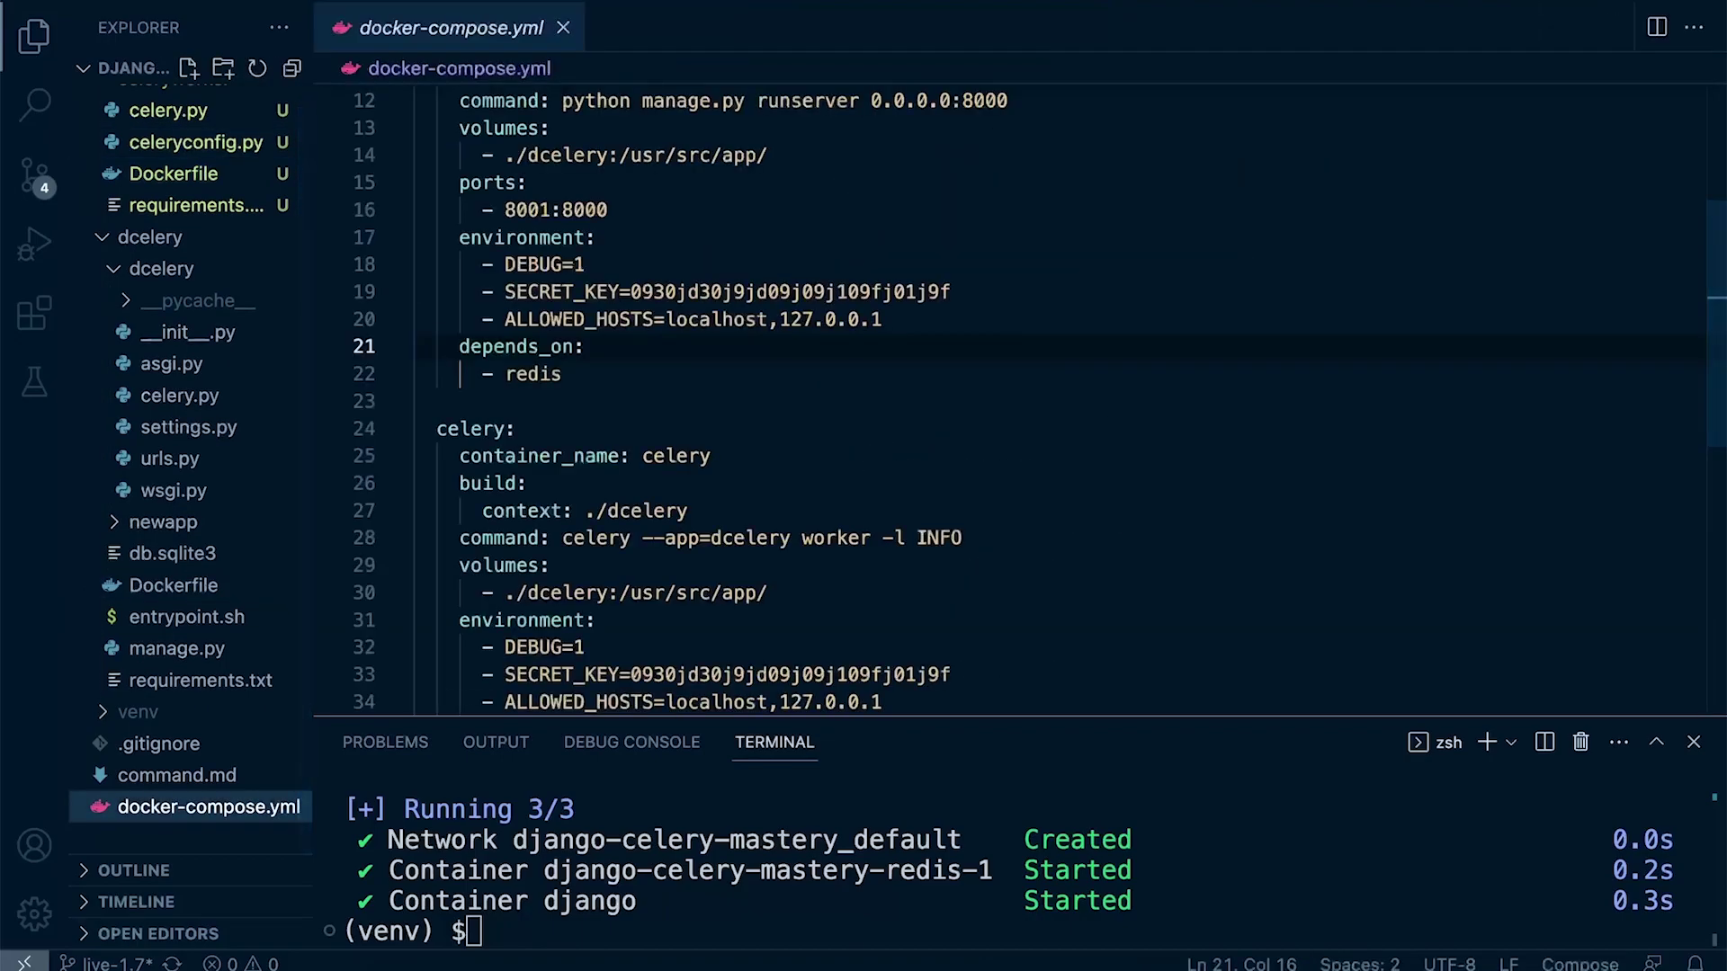
scroll(863, 406, down, 3)
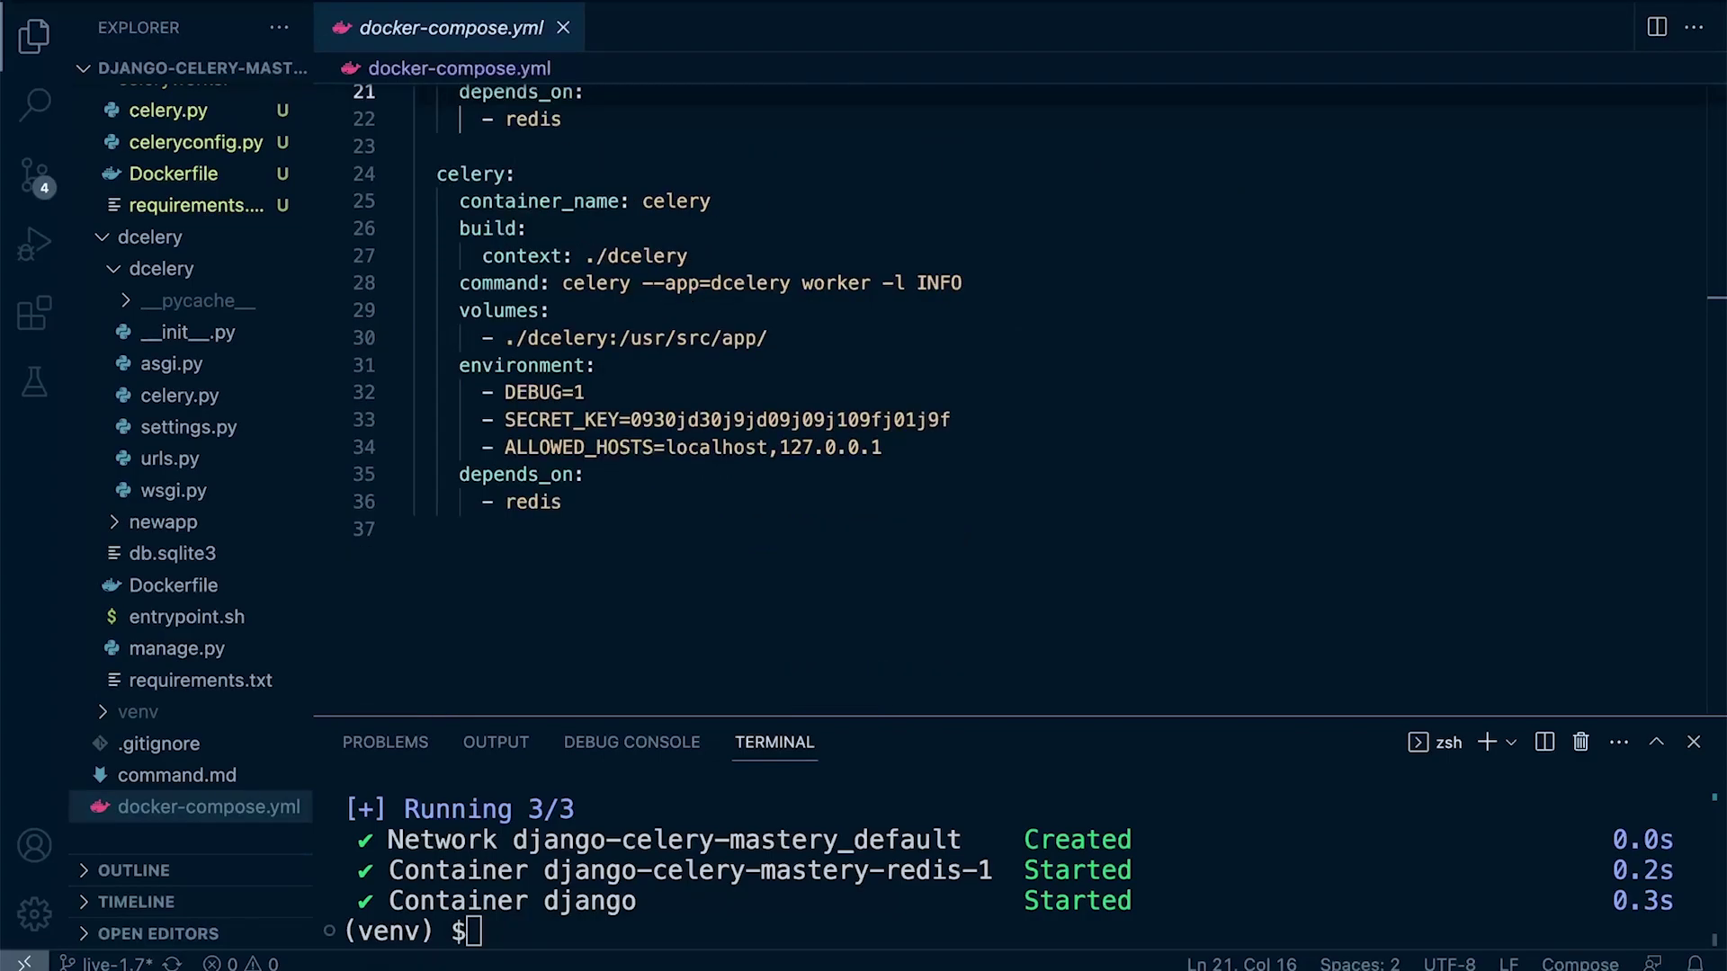
click(674, 529)
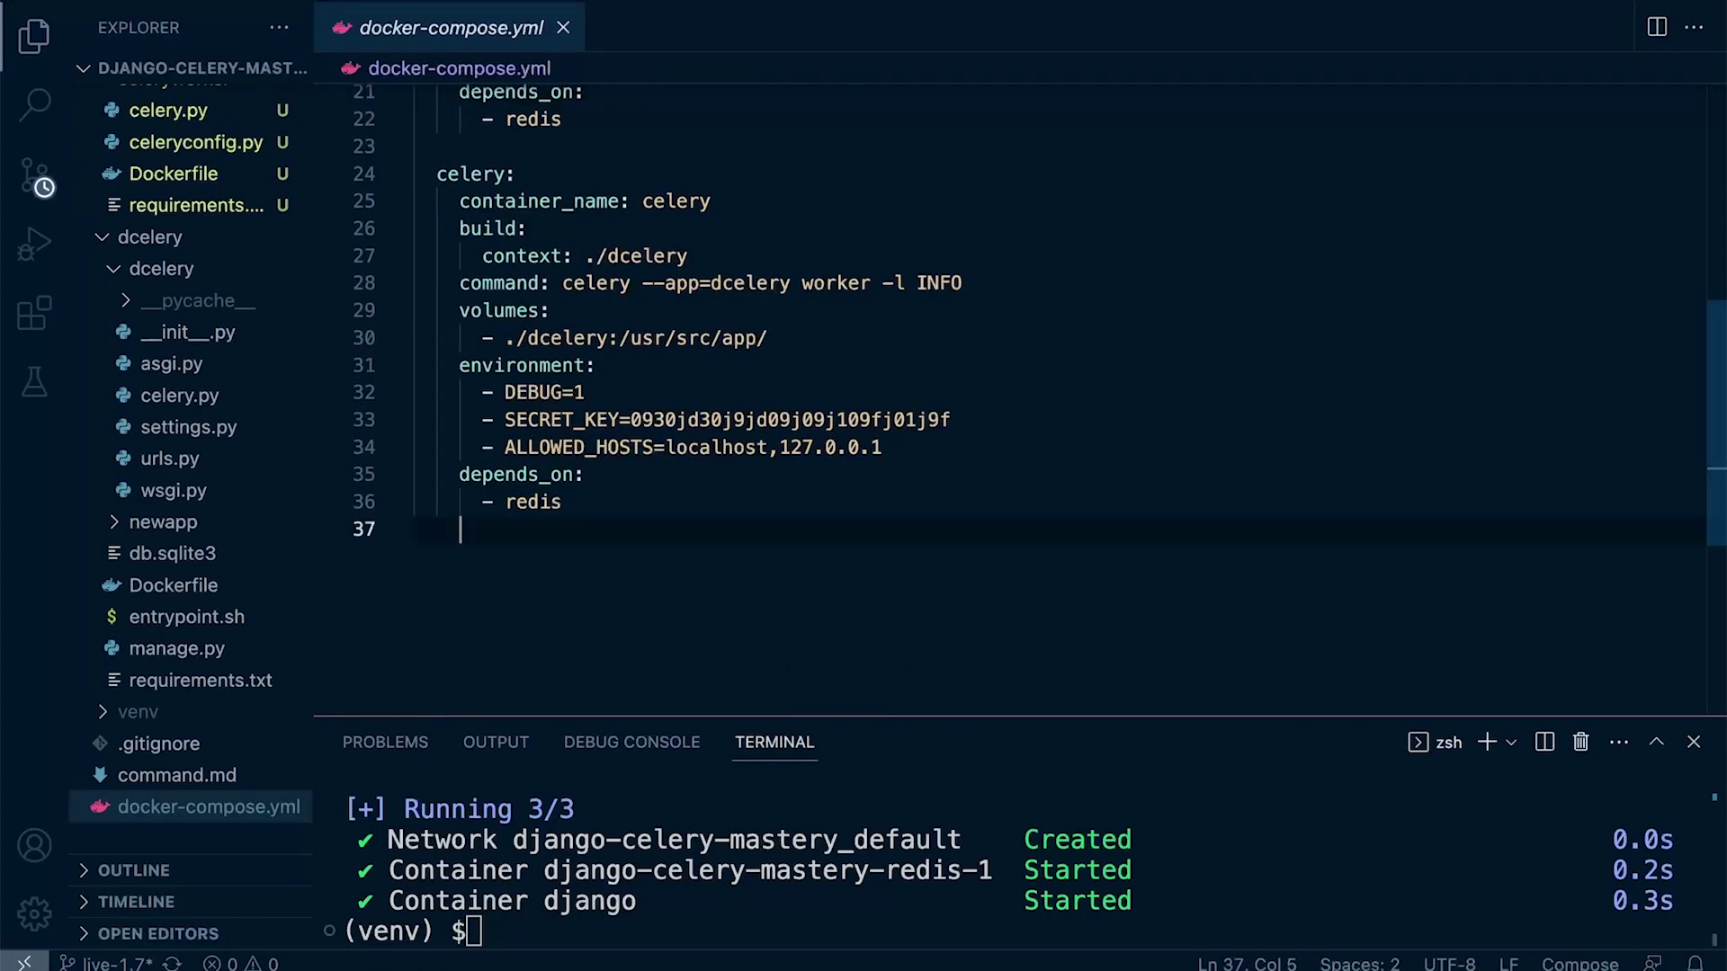
click(517, 174)
key(shift+Home)
key(ctrl+c)
click(675, 529)
key(Return)
key(BackSpace)
text(celery:)
Add a celery2 service holding a copy of the celery service's settings
key(Left)
text(2)
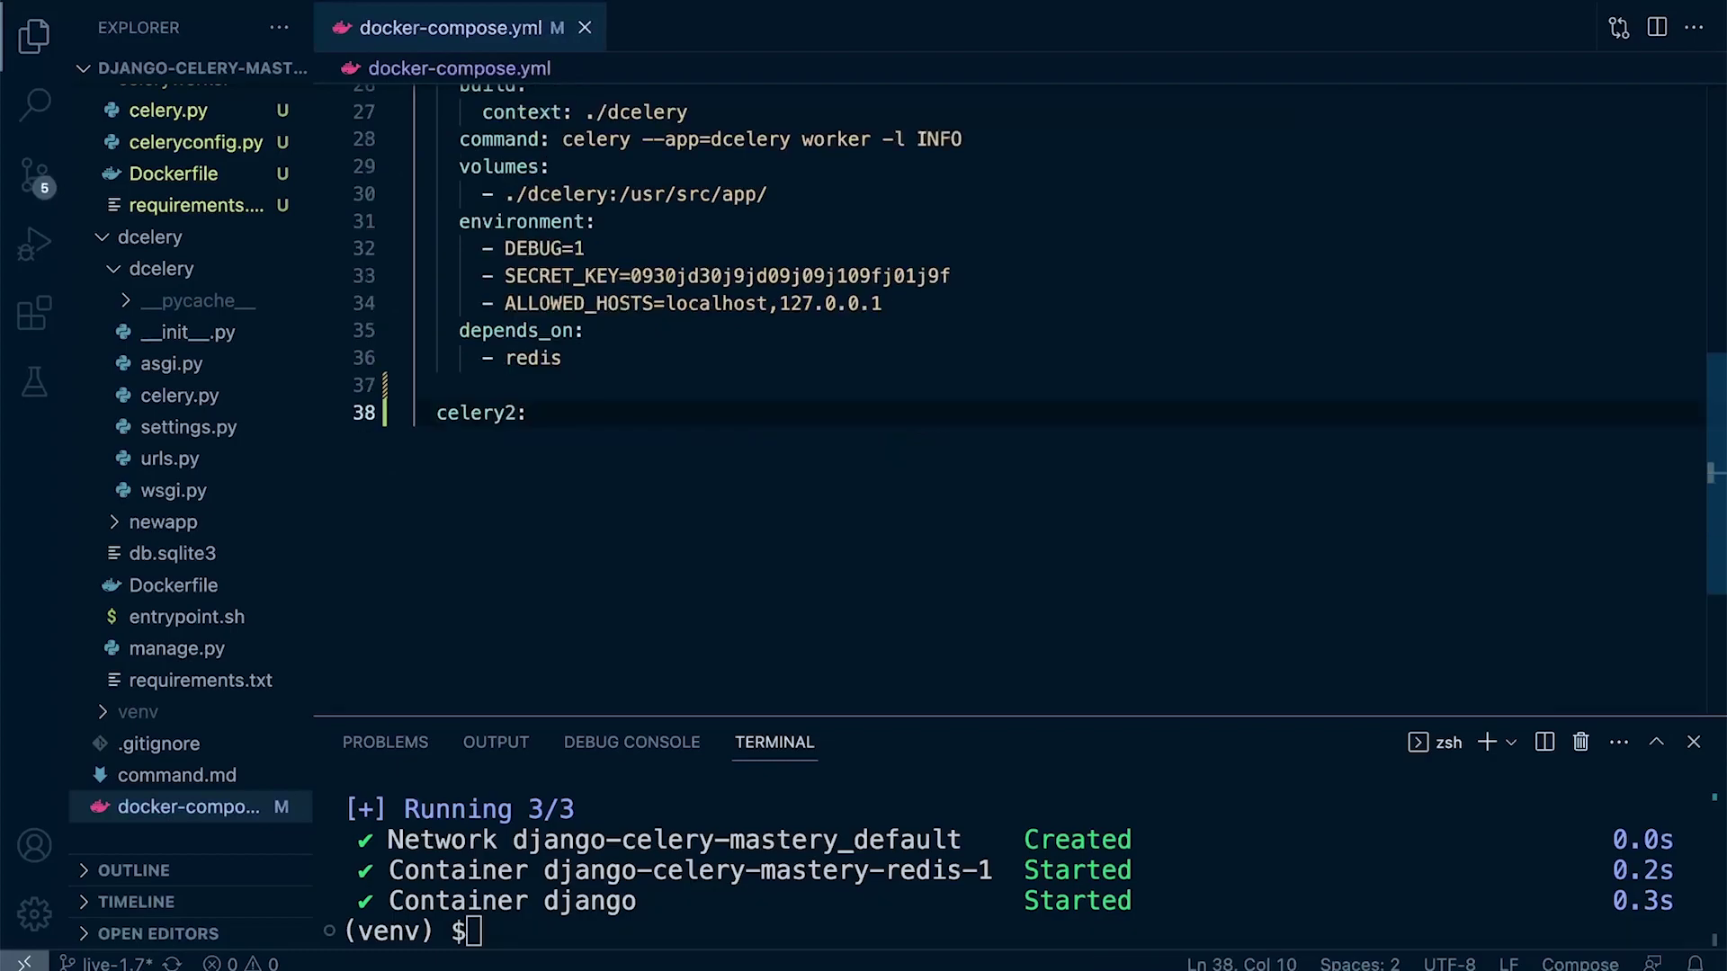
drag(567, 512, 414, 200)
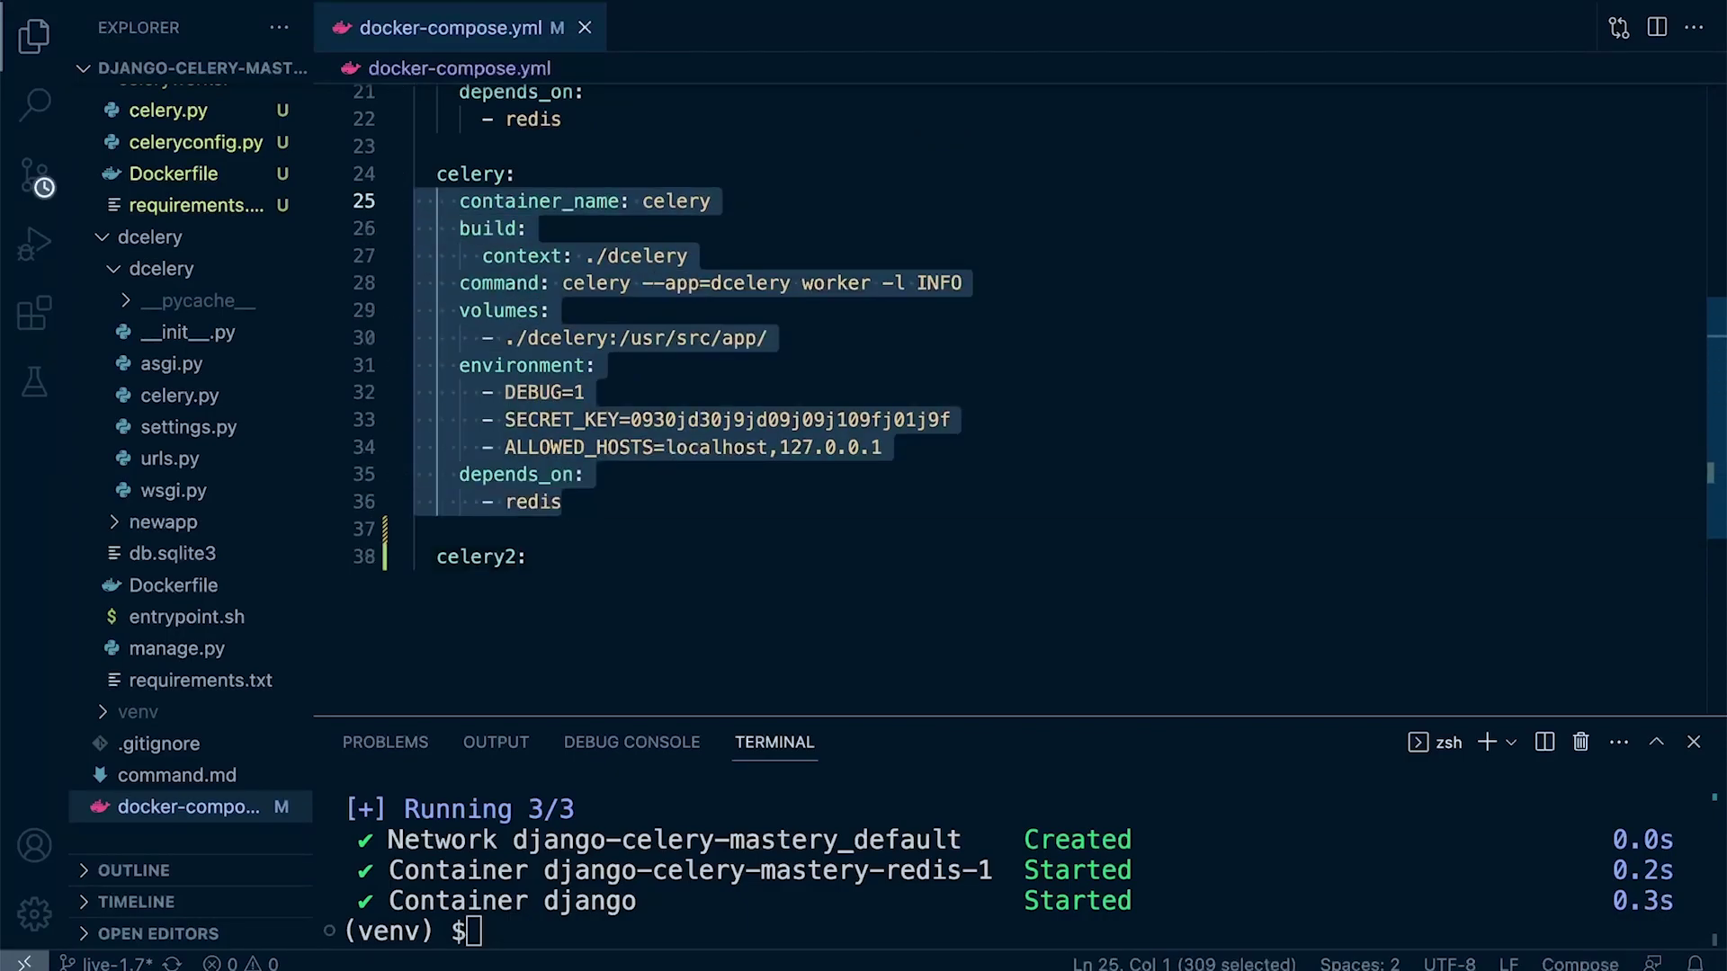
click(541, 556)
key(BackSpace)
text(:)
key(Return)
key(ctrl+v)
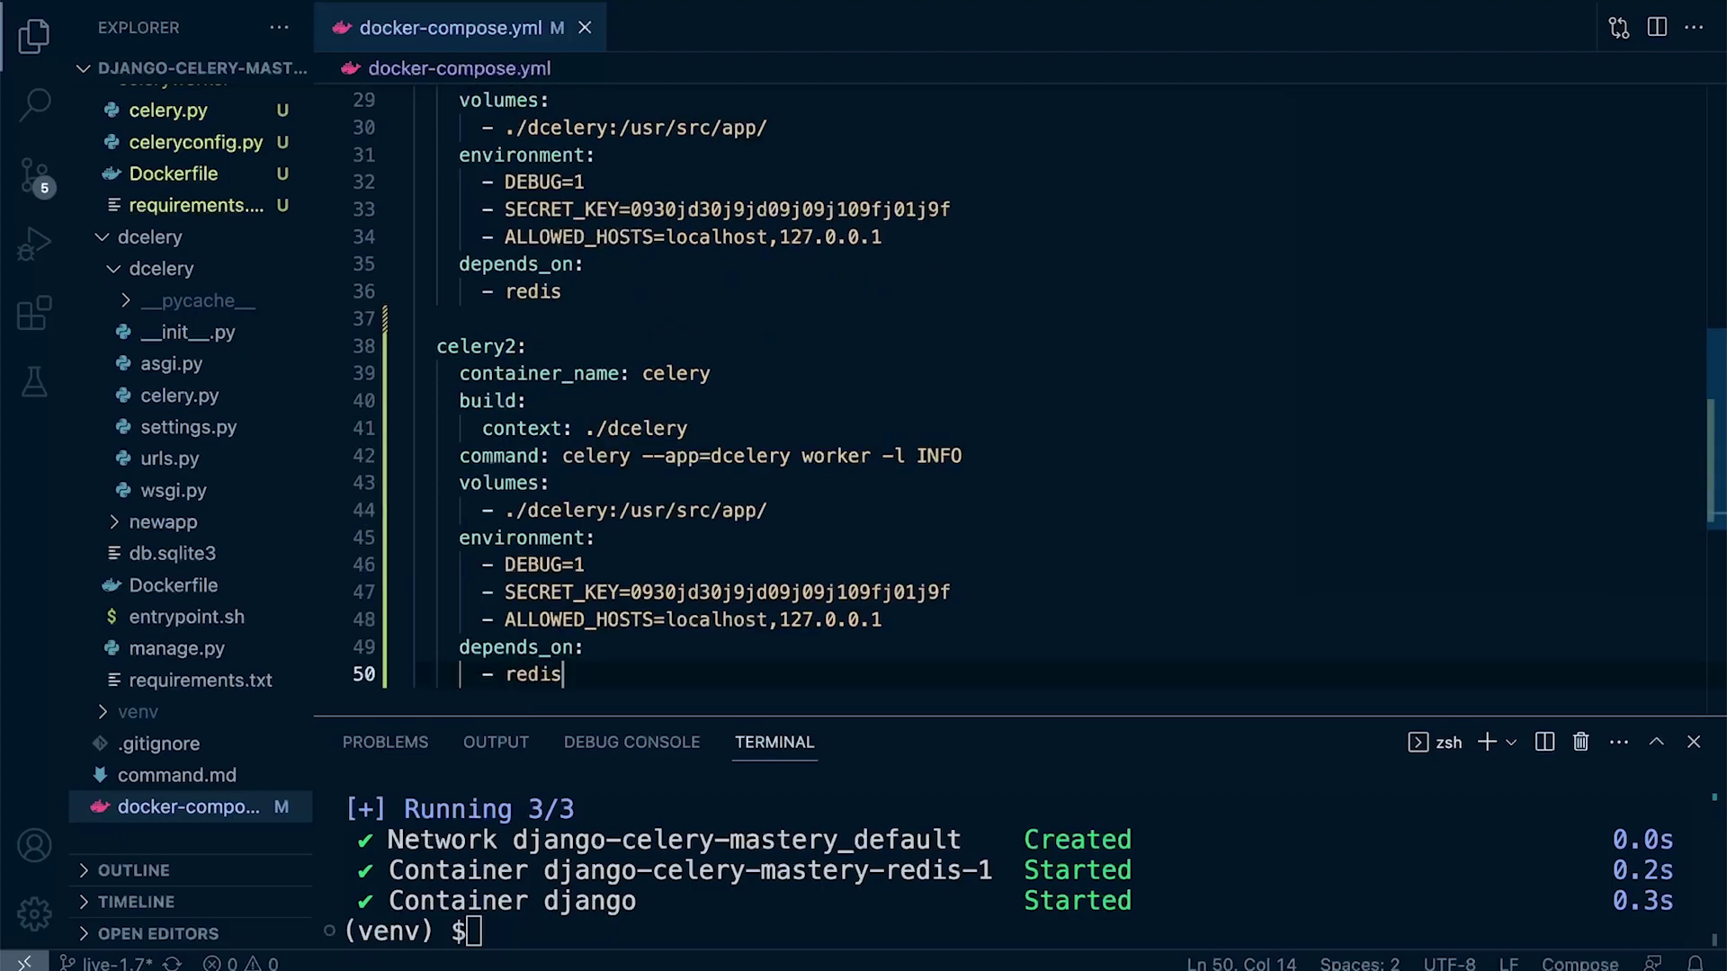
key(ctrl+plus)
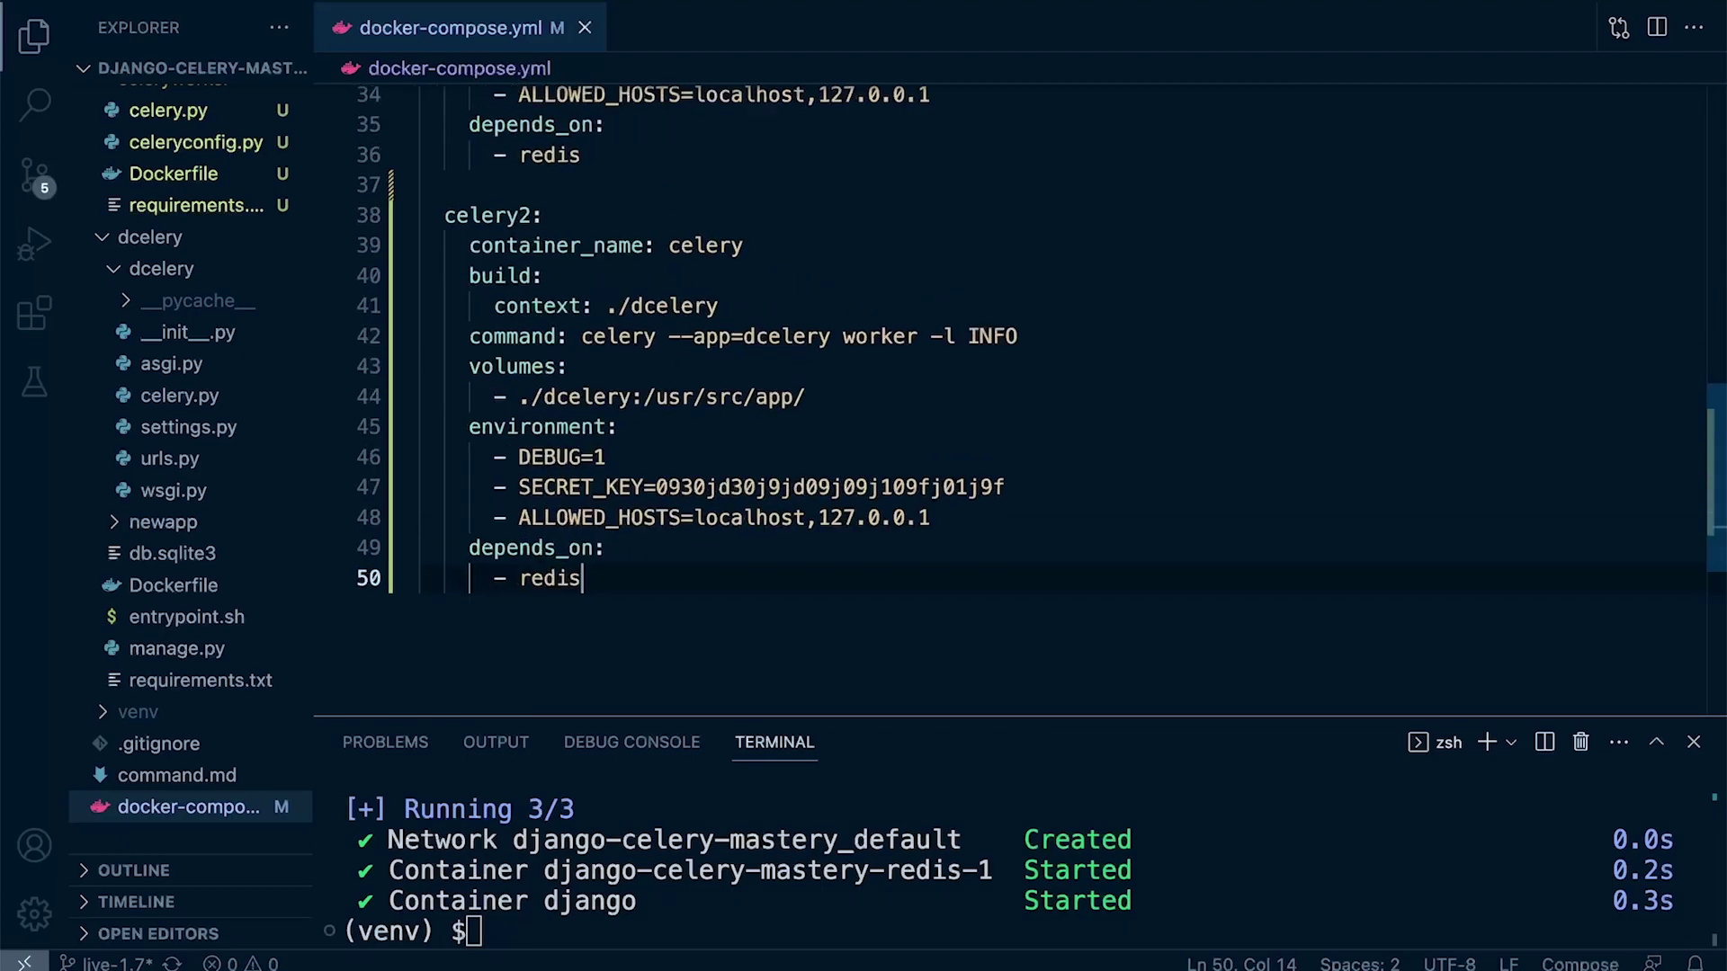
key(ctrl+plus)
scroll(946, 404, down, 2)
scroll(945, 406, up, 2)
Remove celery2's container_name and change its build context to ./celeryworker
triple_click(810, 279)
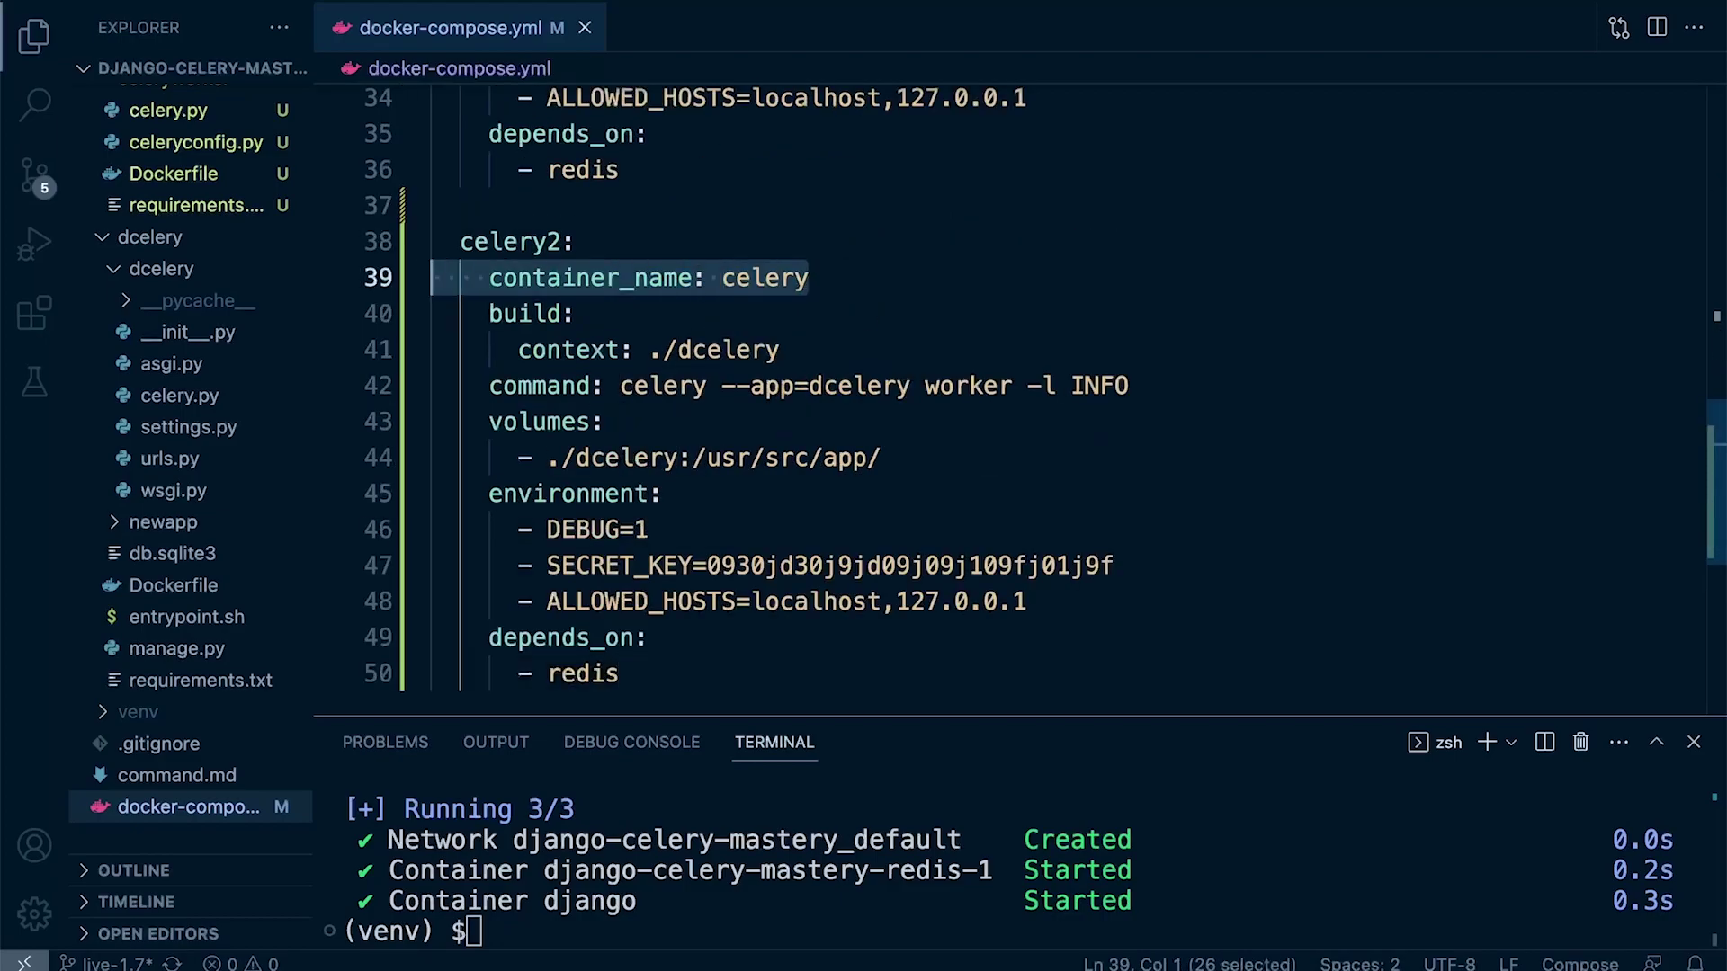
key(BackSpace)
key(BackSpace)
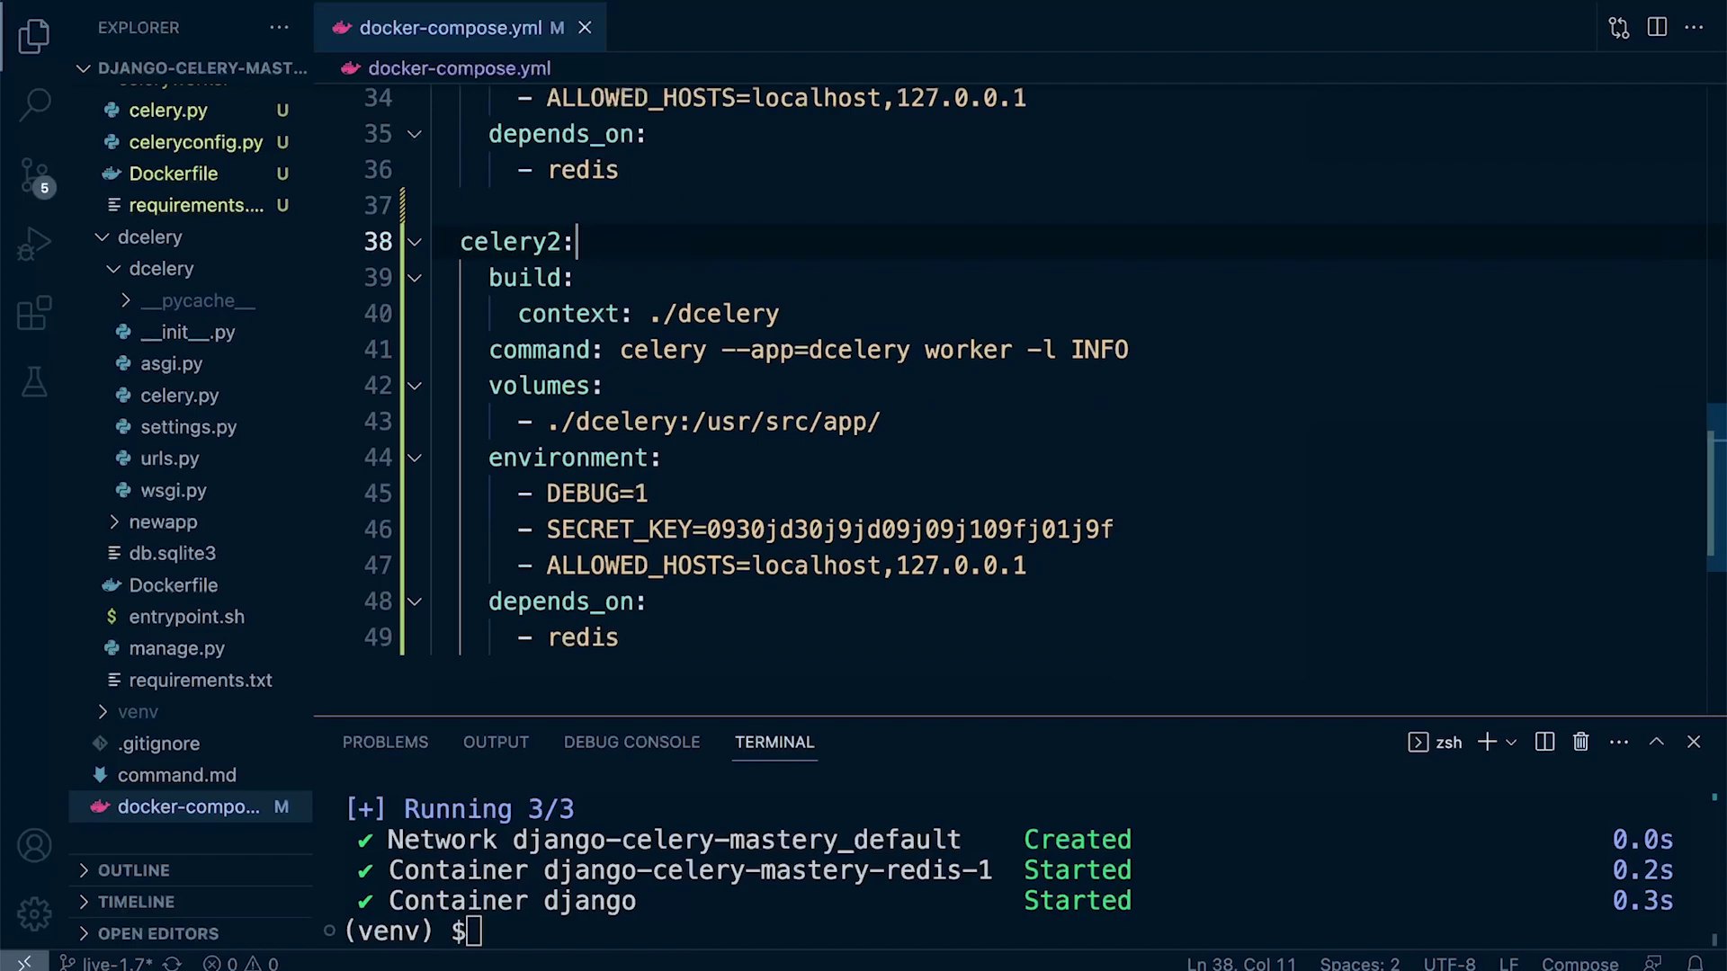
click(783, 313)
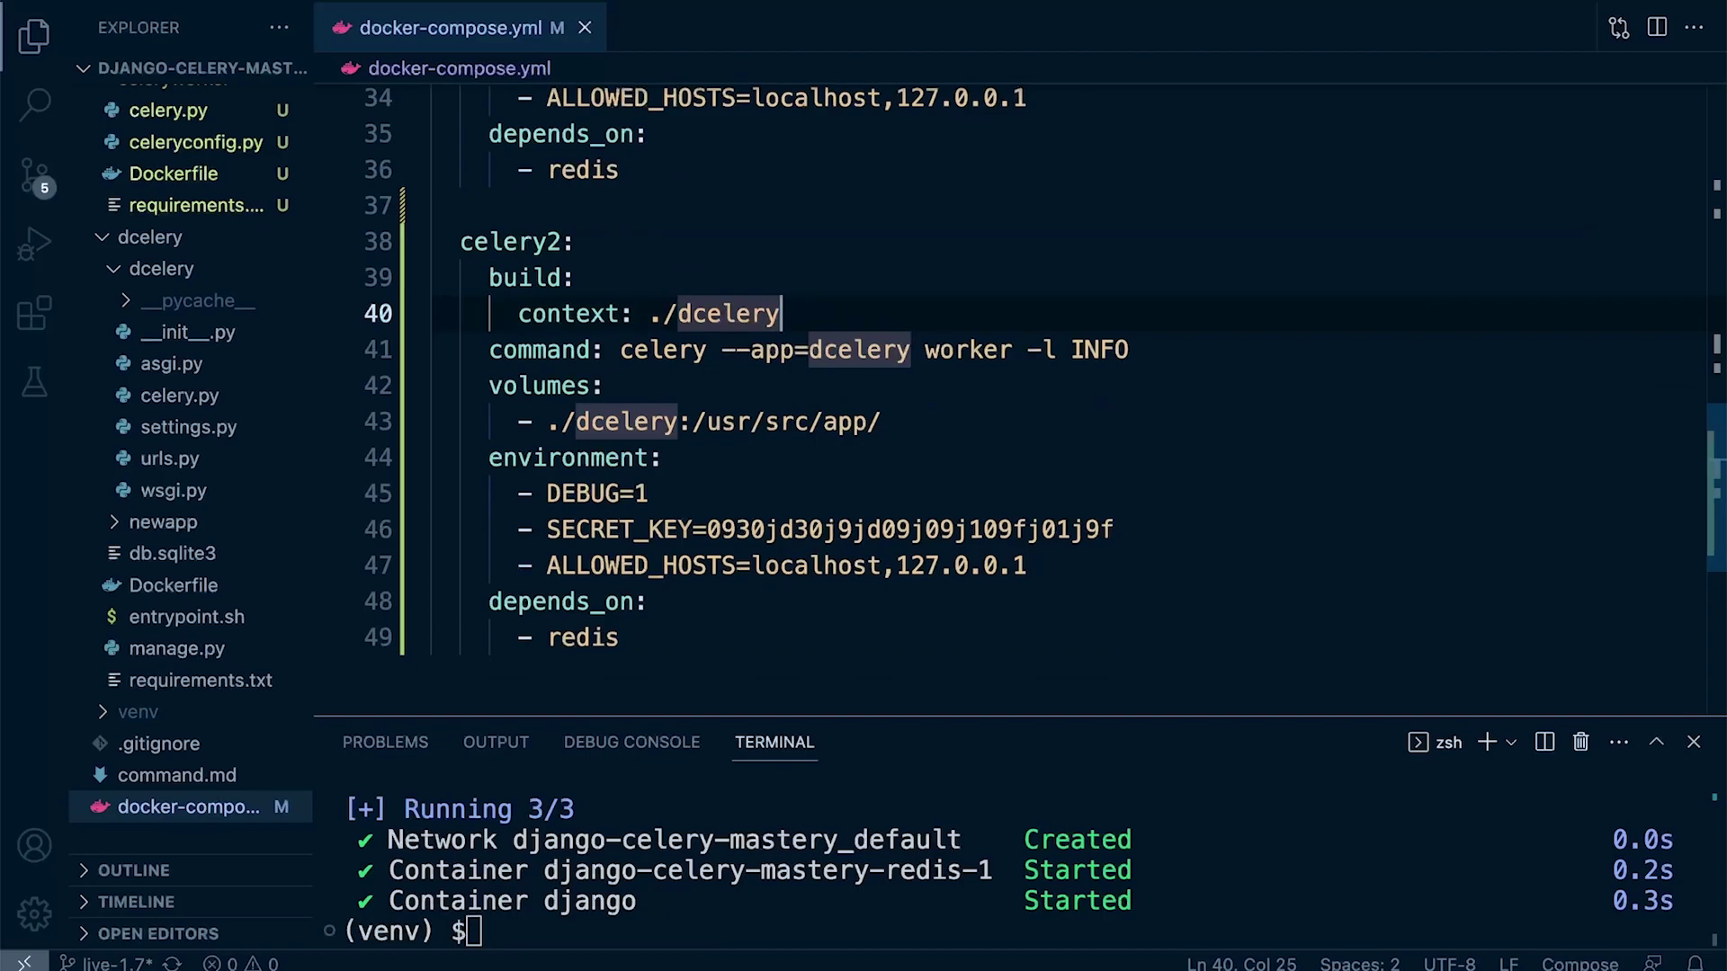
scroll(188, 405, up, 1)
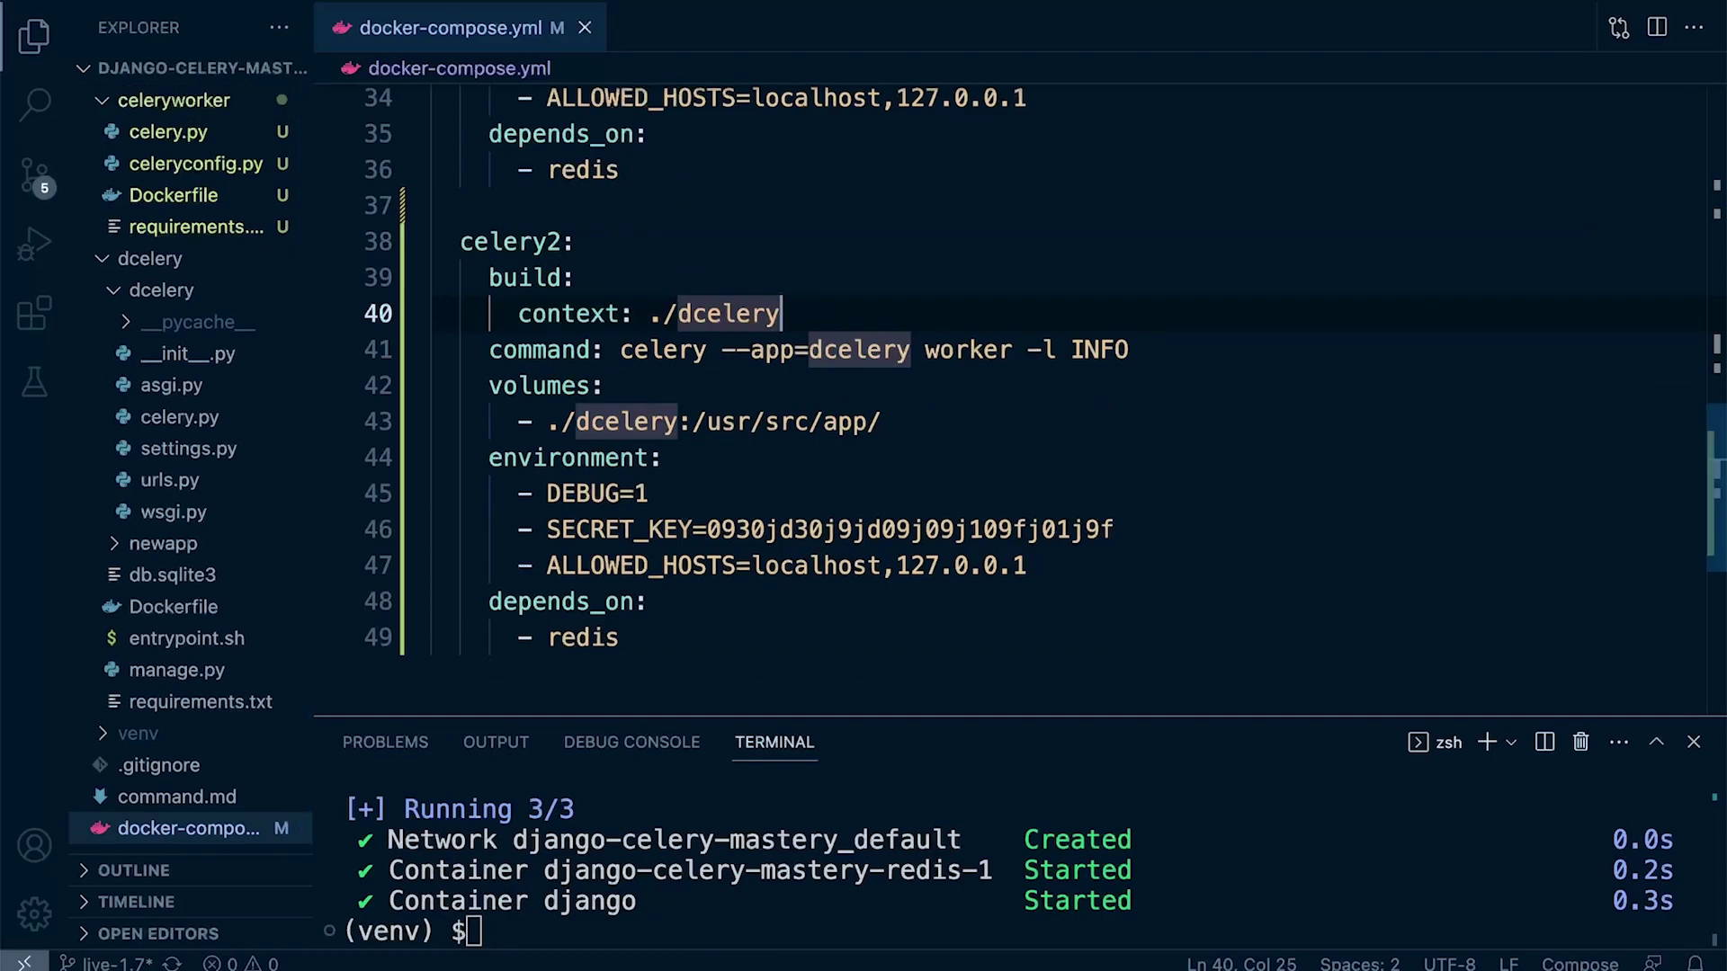
key(BackSpace)
key(BackSpace)
key(BackSpace)
key(BackSpace)
key(BackSpace)
key(BackSpace)
key(BackSpace)
text(celeryworker)
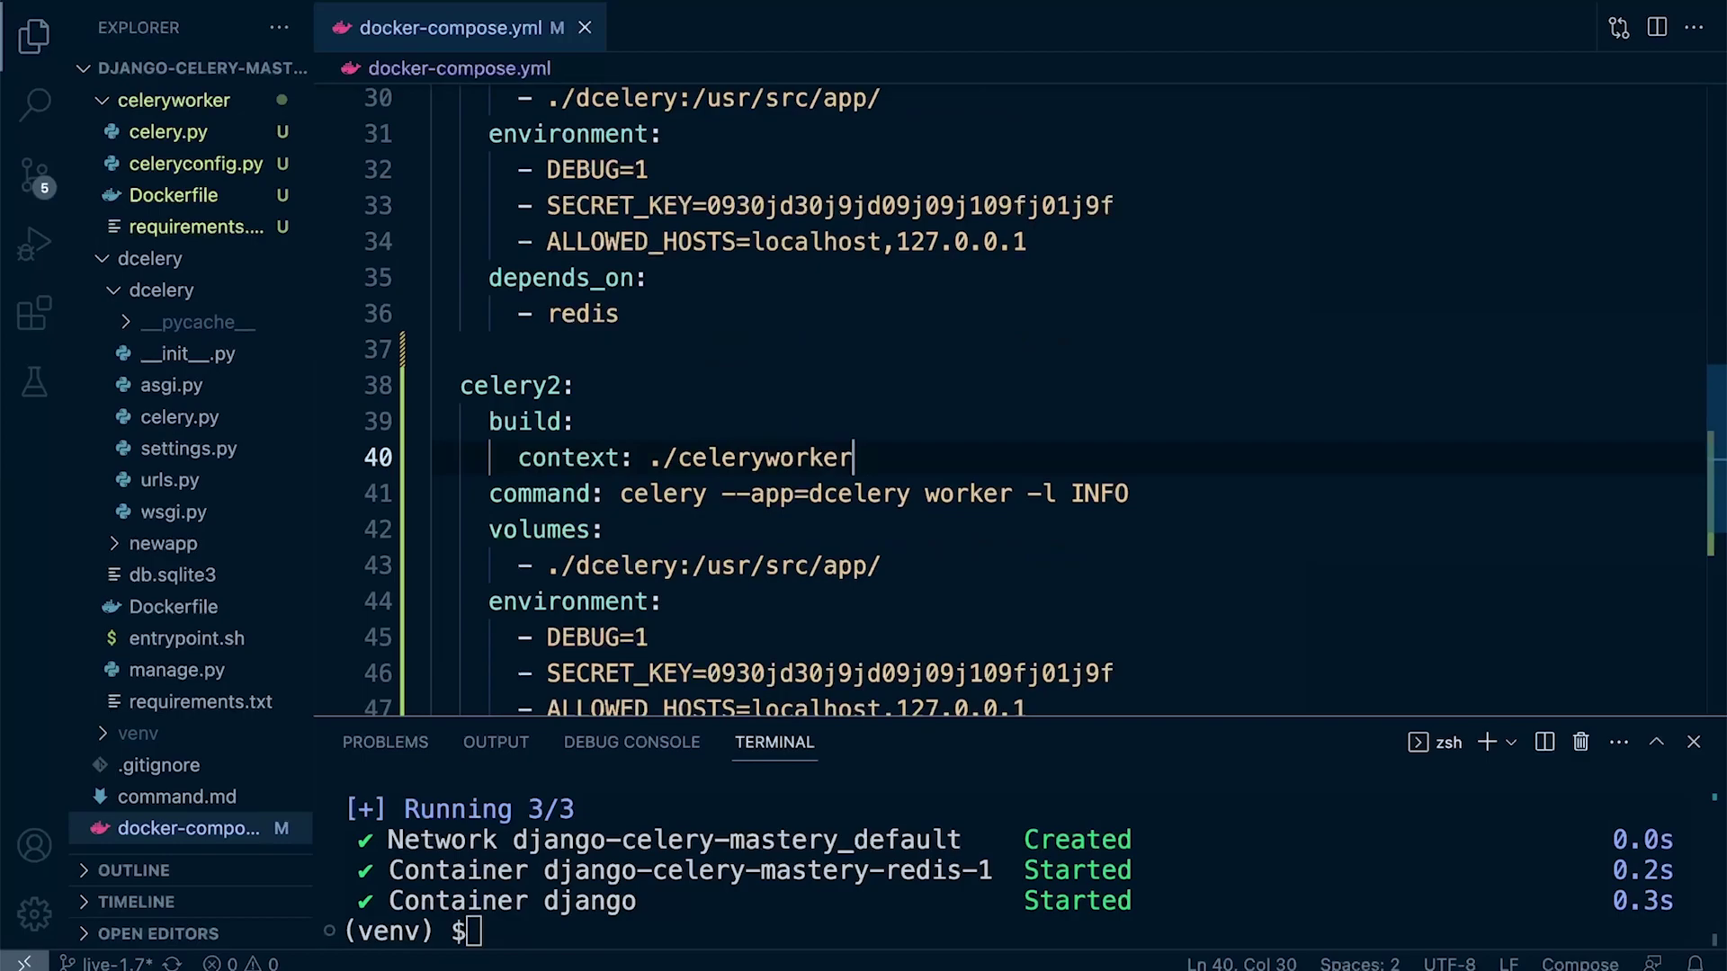
scroll(863, 405, down, 2)
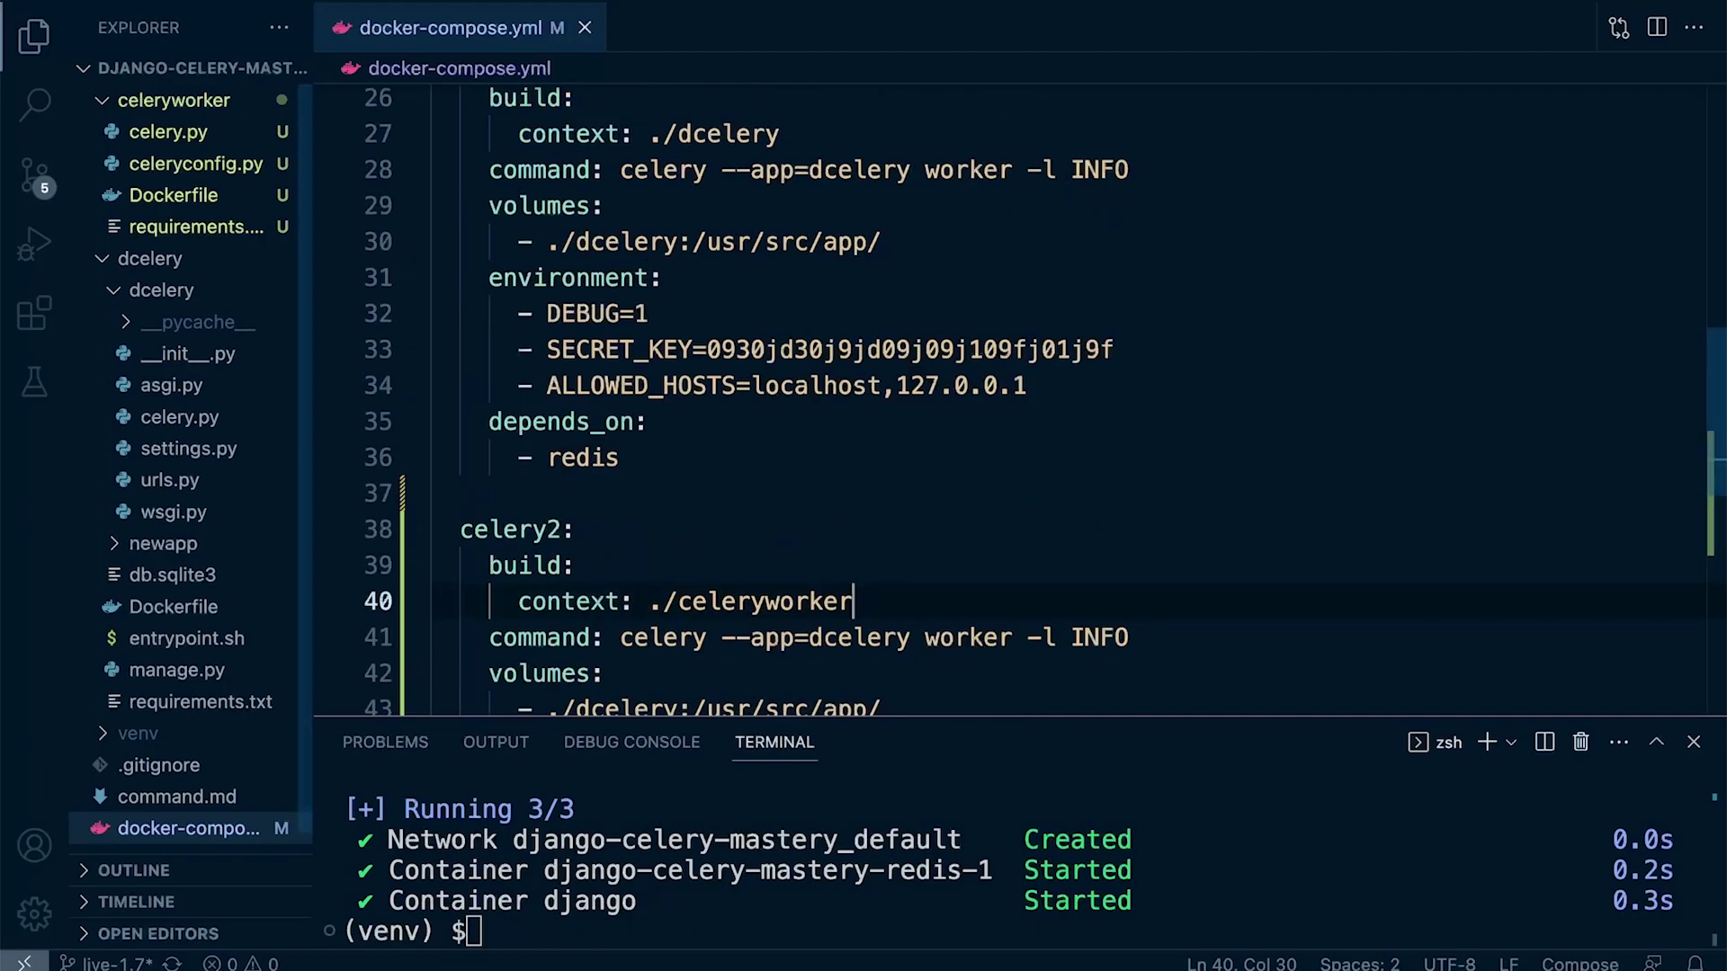
scroll(864, 406, down, 2)
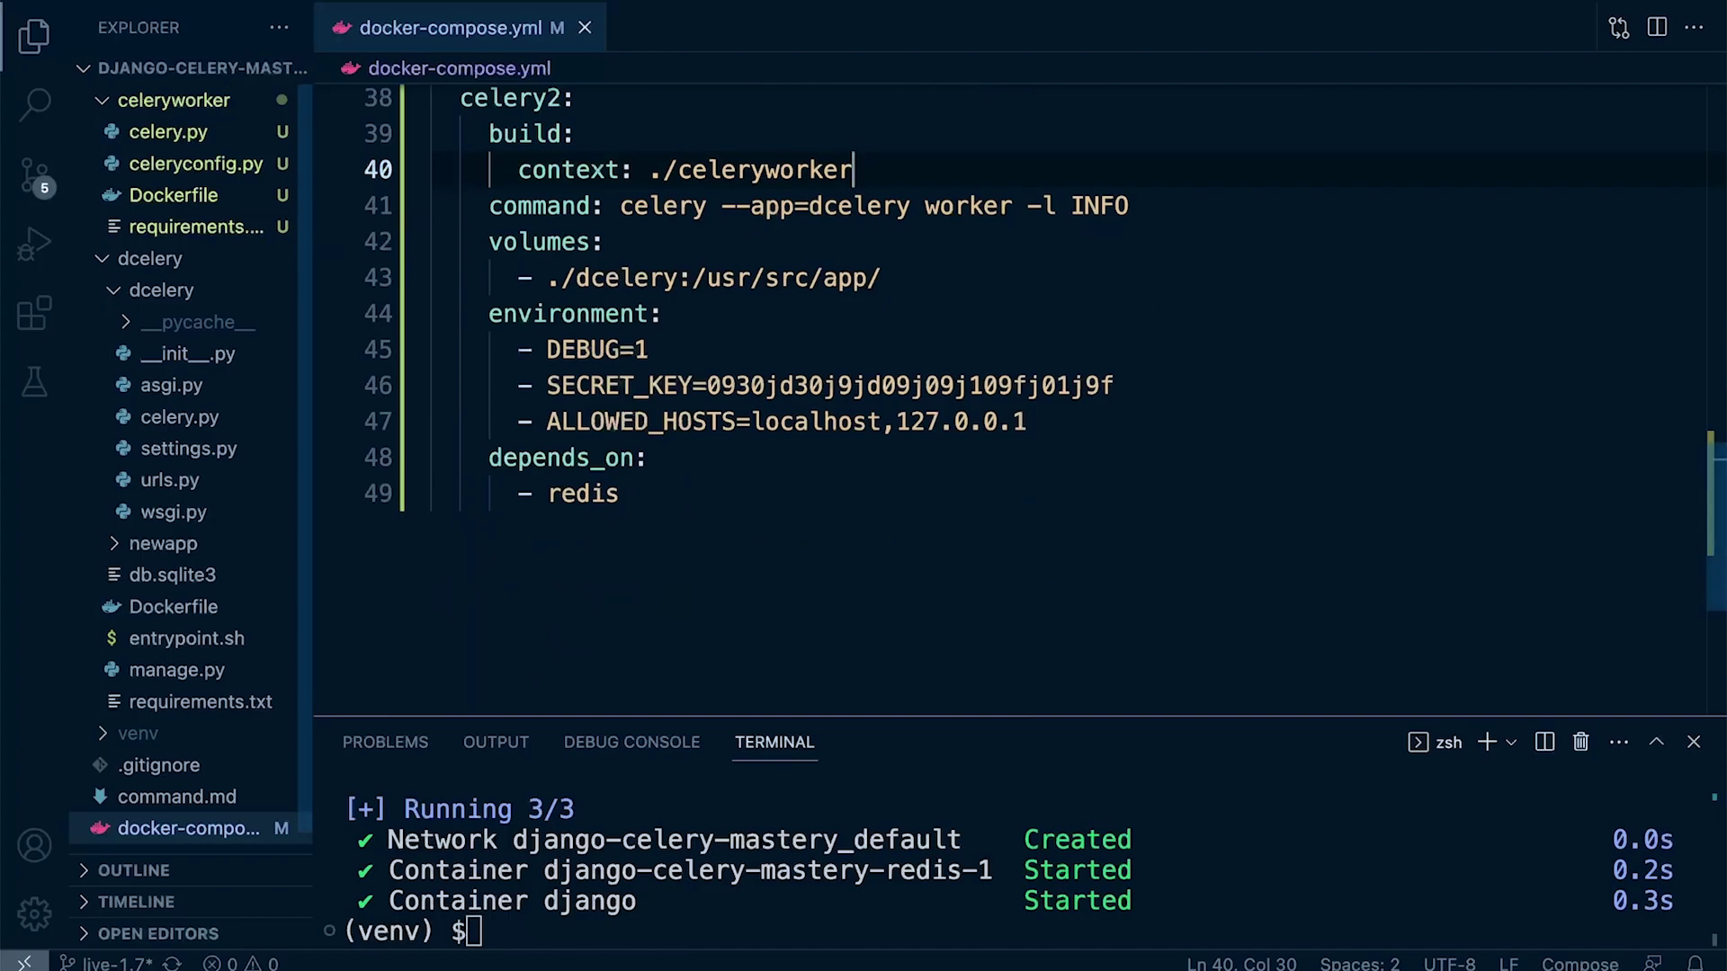
Add 'dockerfile: Dockerfile' under celery2's build context
key(Return)
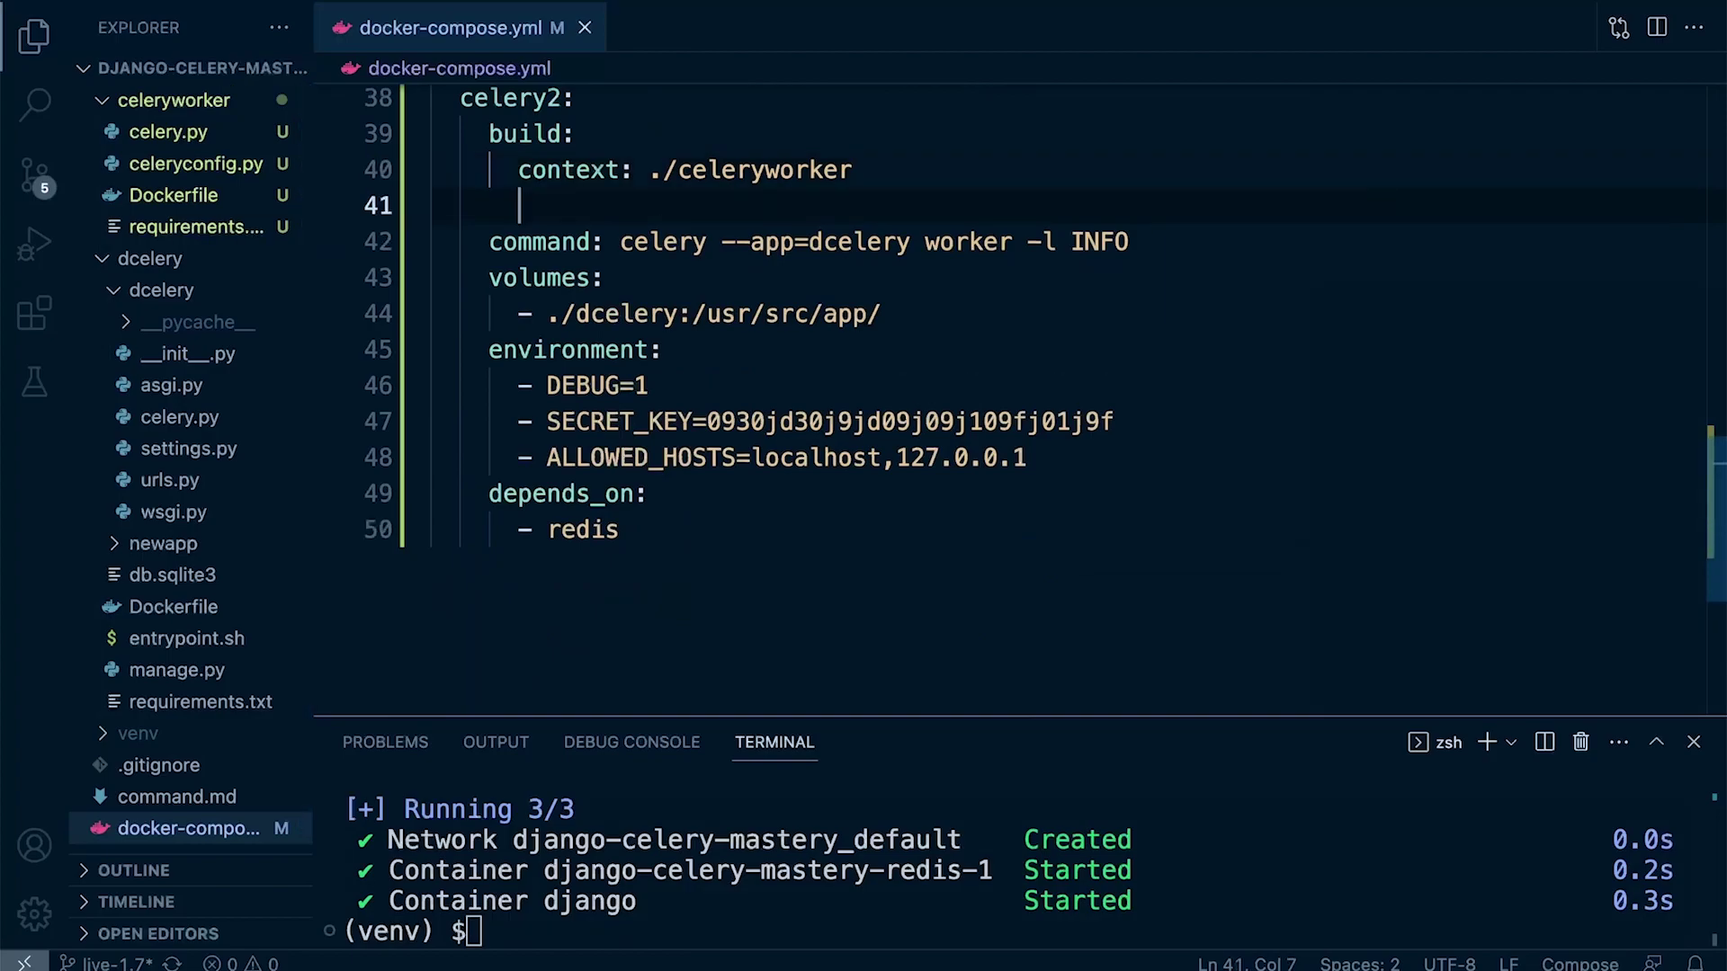
text(docker)
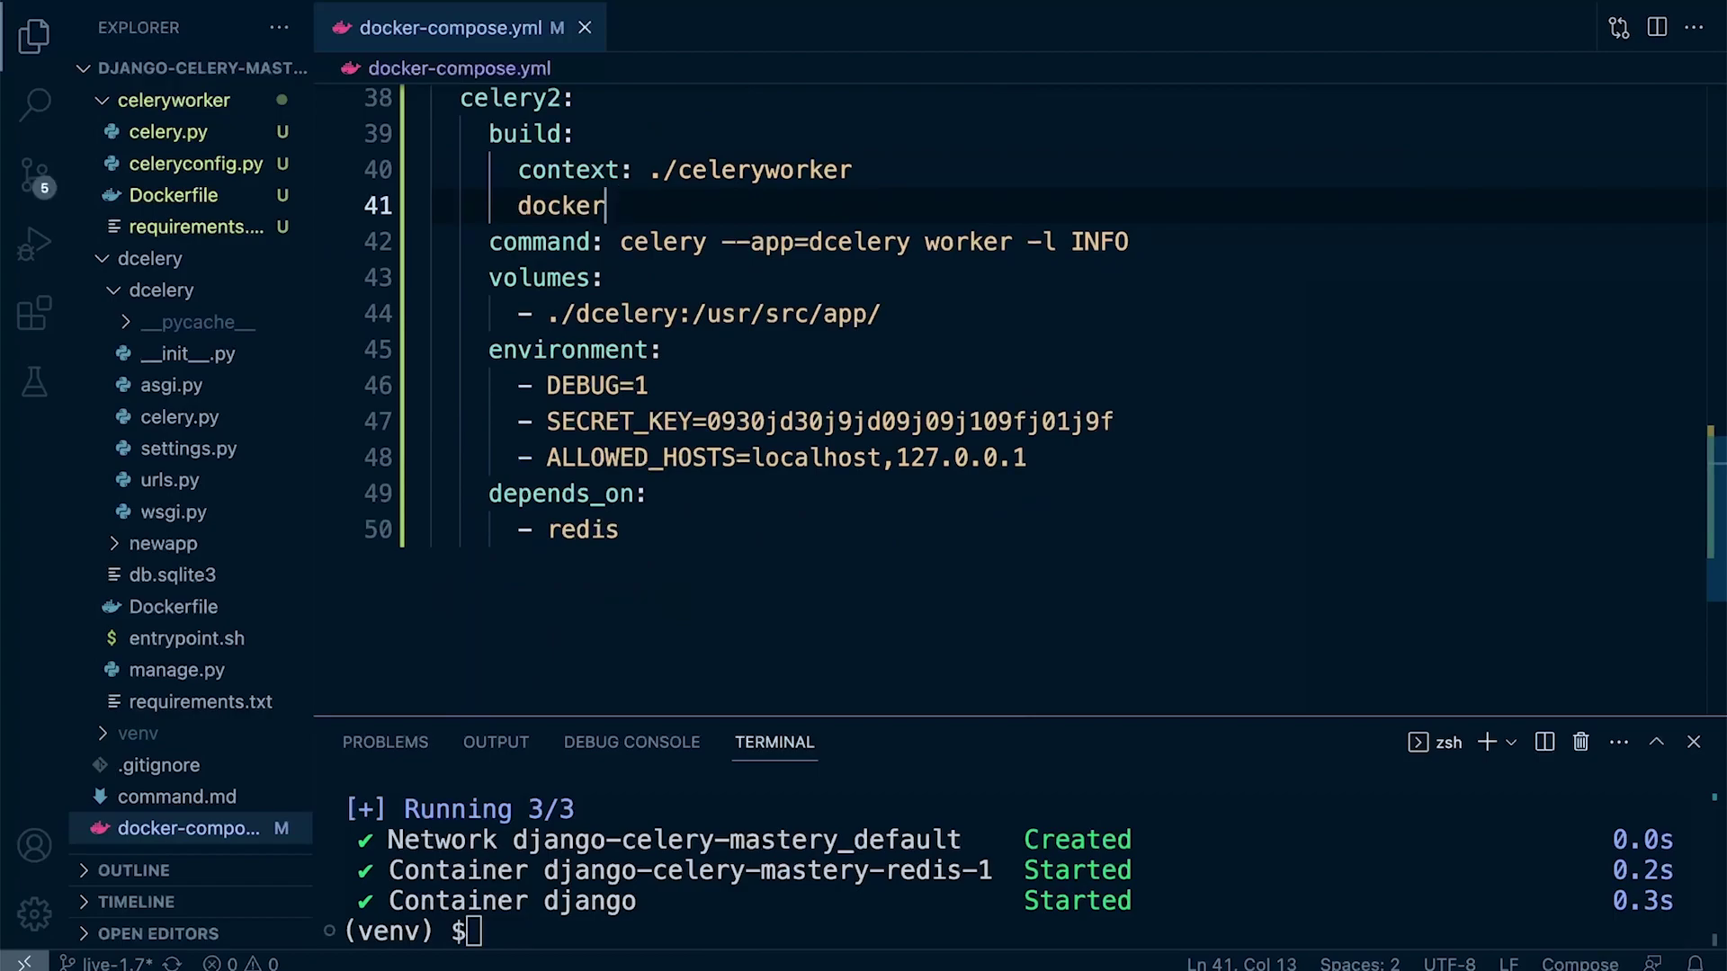
key(BackSpace)
text(file)
text(: D)
text(ockerFiel)
key(BackSpace)
key(BackSpace)
text(le)
key(Left)
key(Left)
key(Left)
key(shift+Left)
text(f)
key(End)
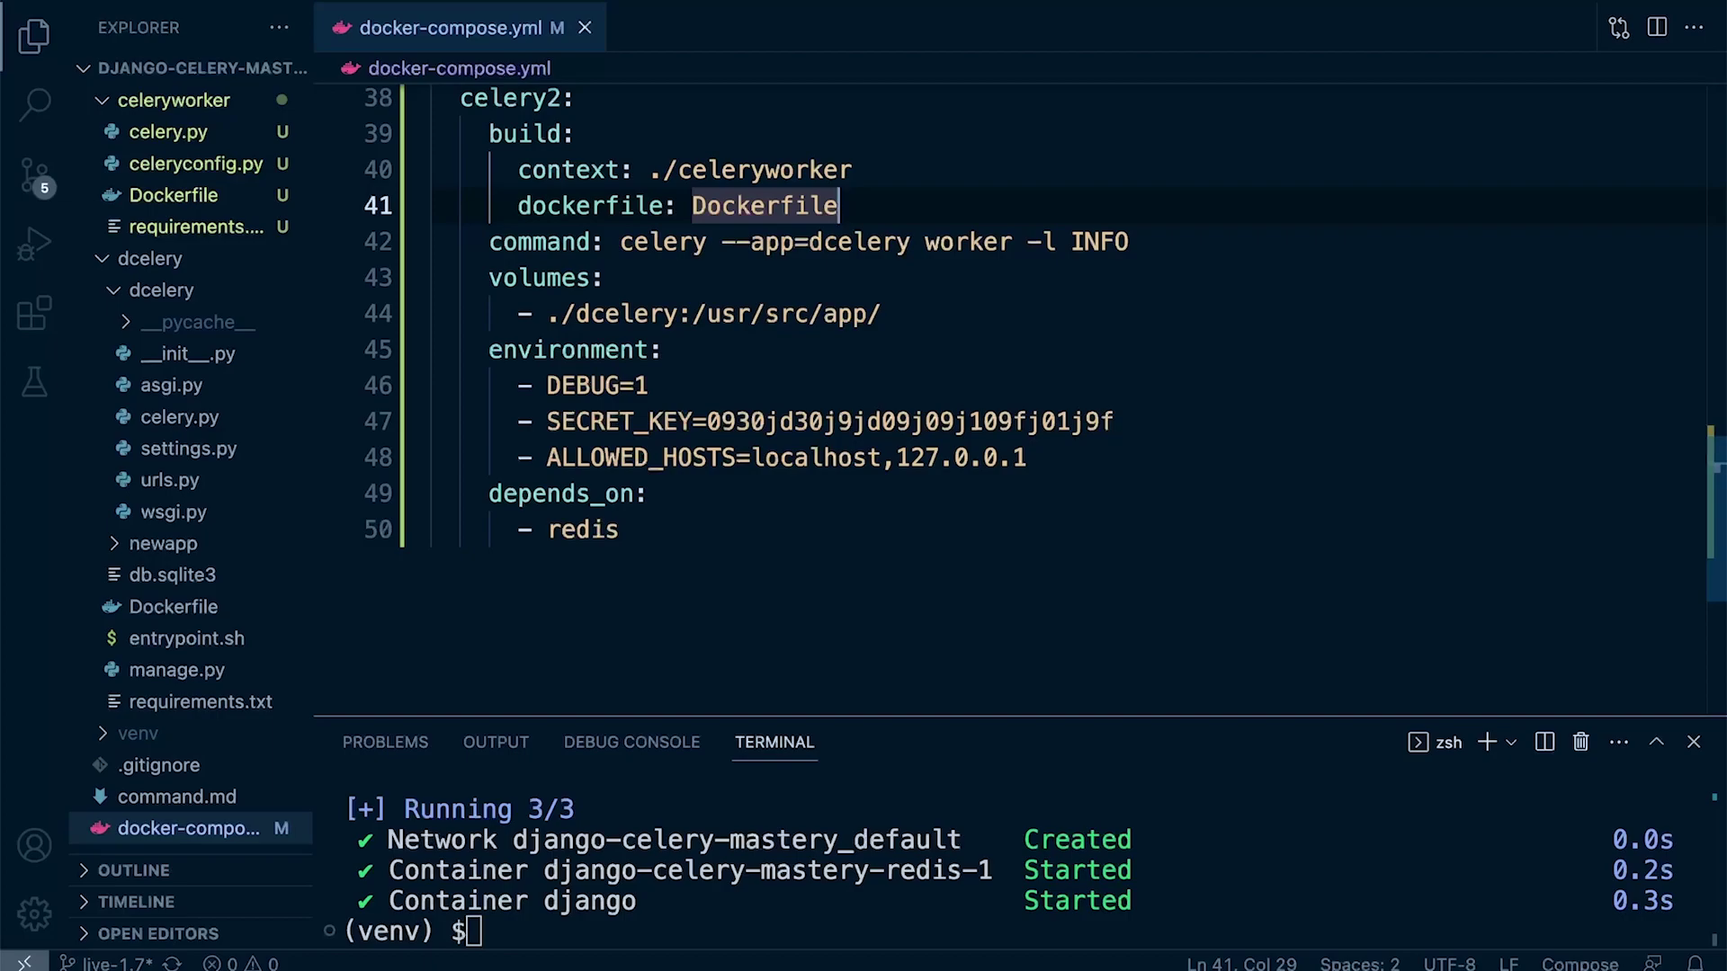
Replace --app=dcelery with -A dcelery in celery2's command and save docker-compose.yml
key(Down)
key(ctrl+Right)
key(ctrl+Right)
key(ctrl+shift+Left)
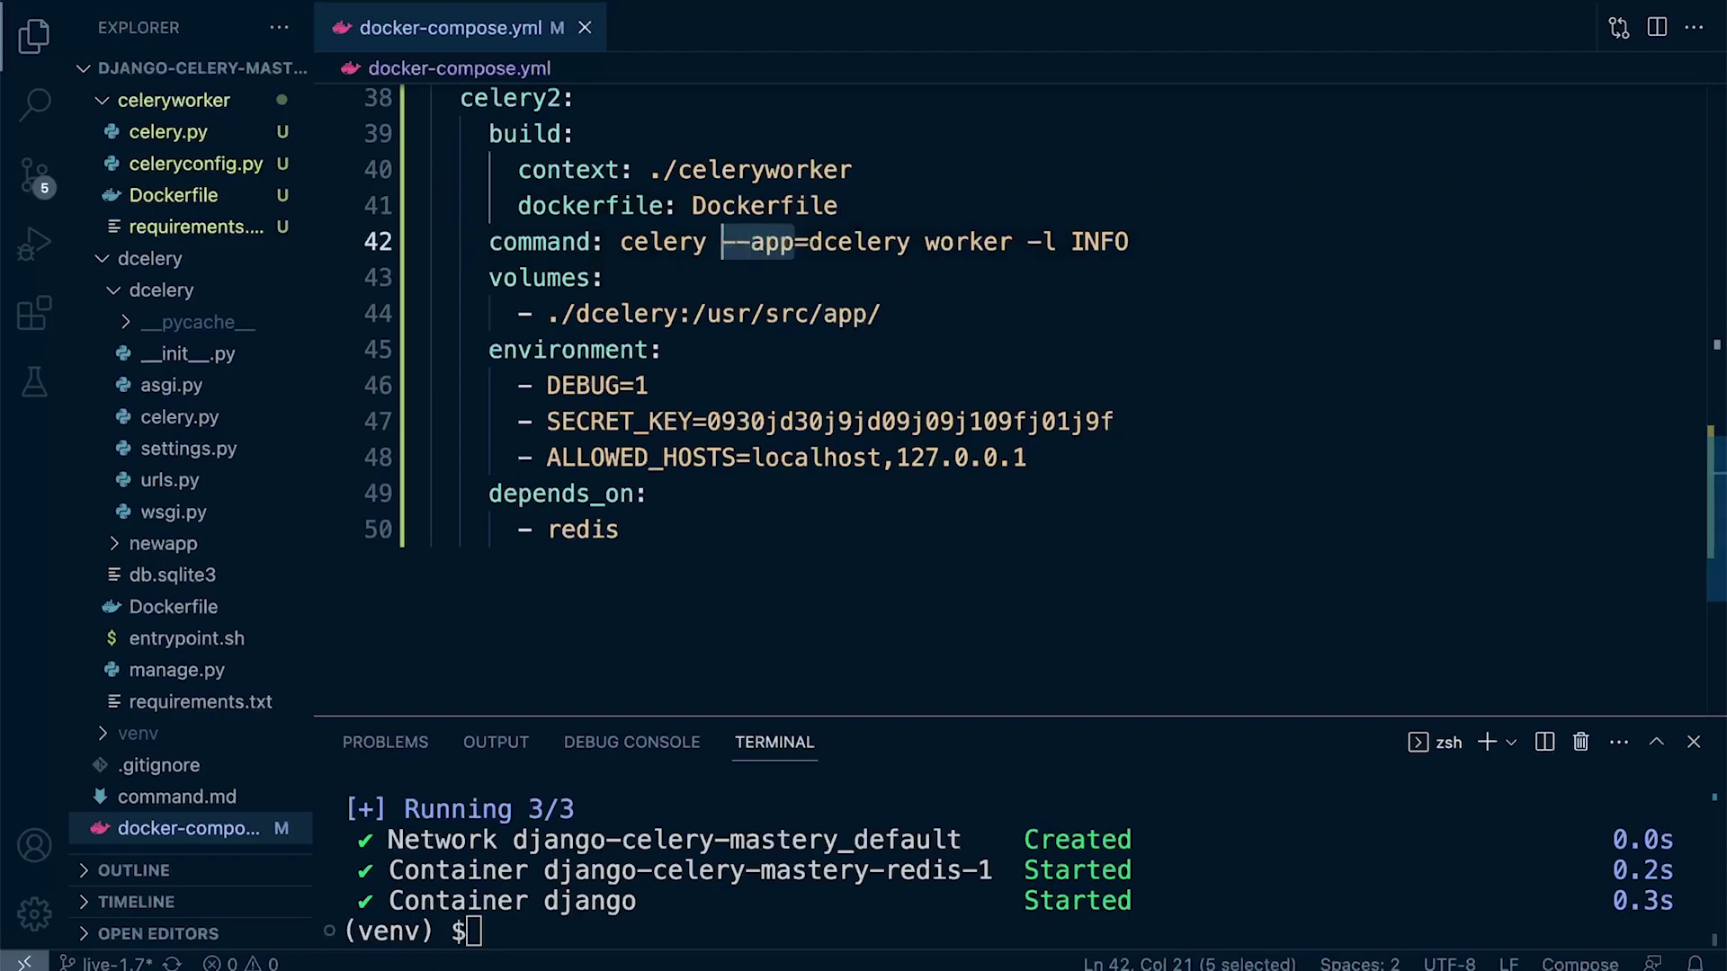
key(BackSpace)
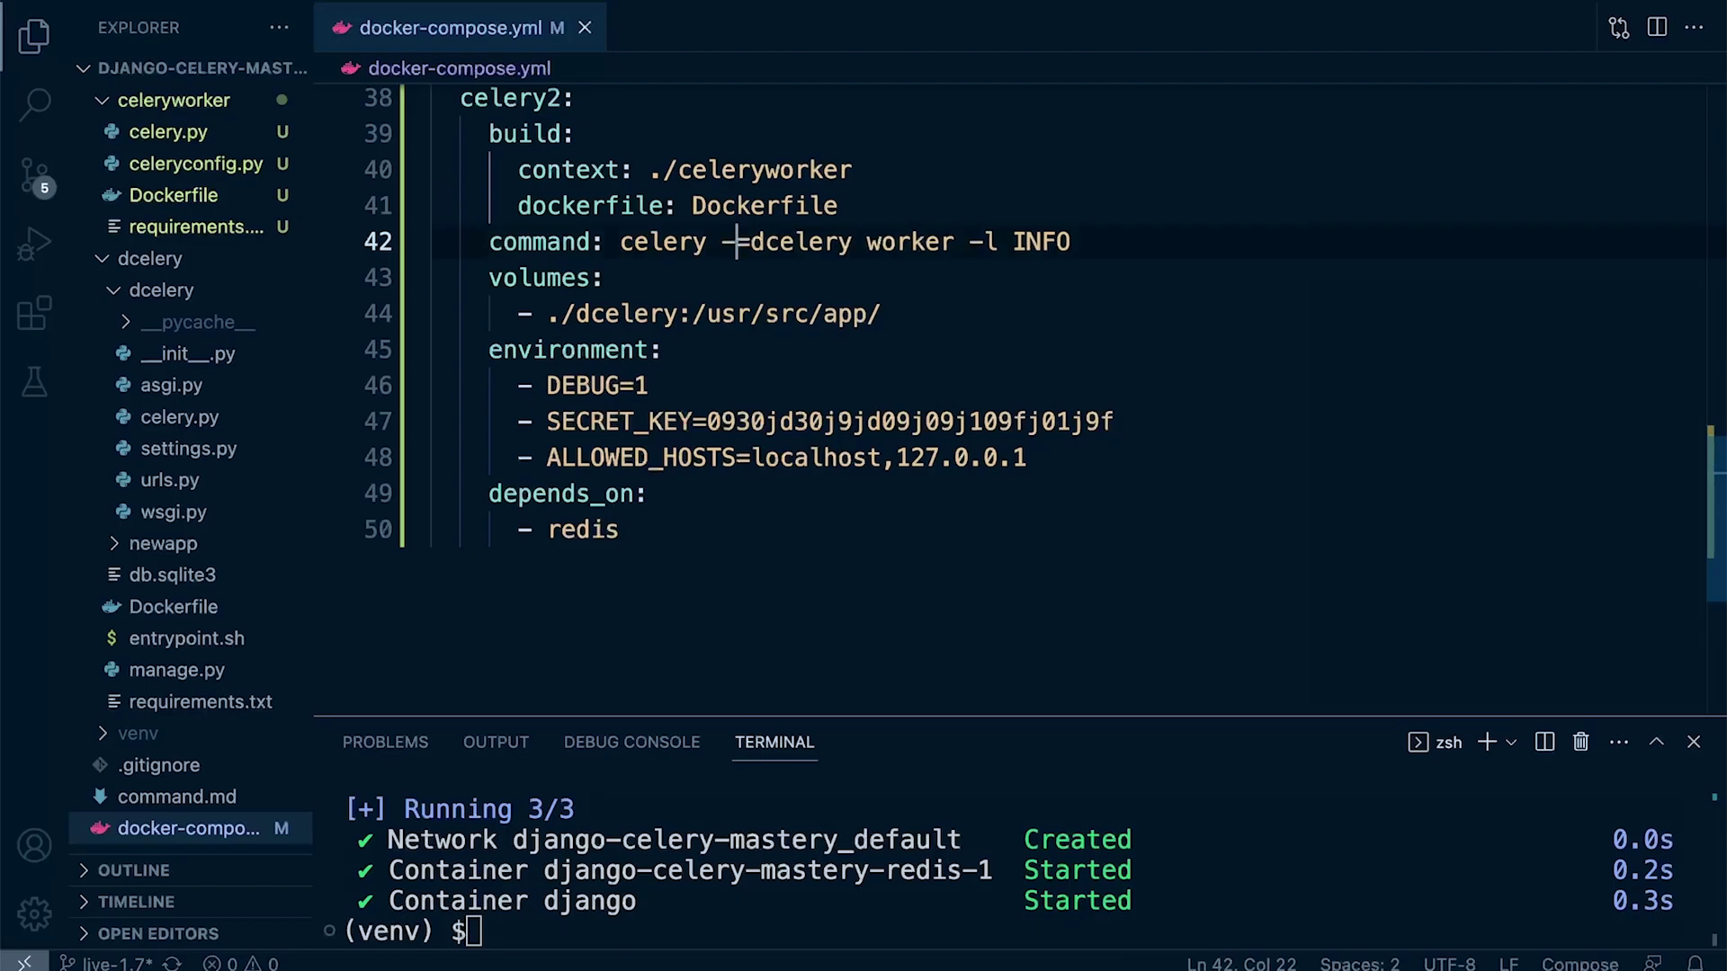
text(-A)
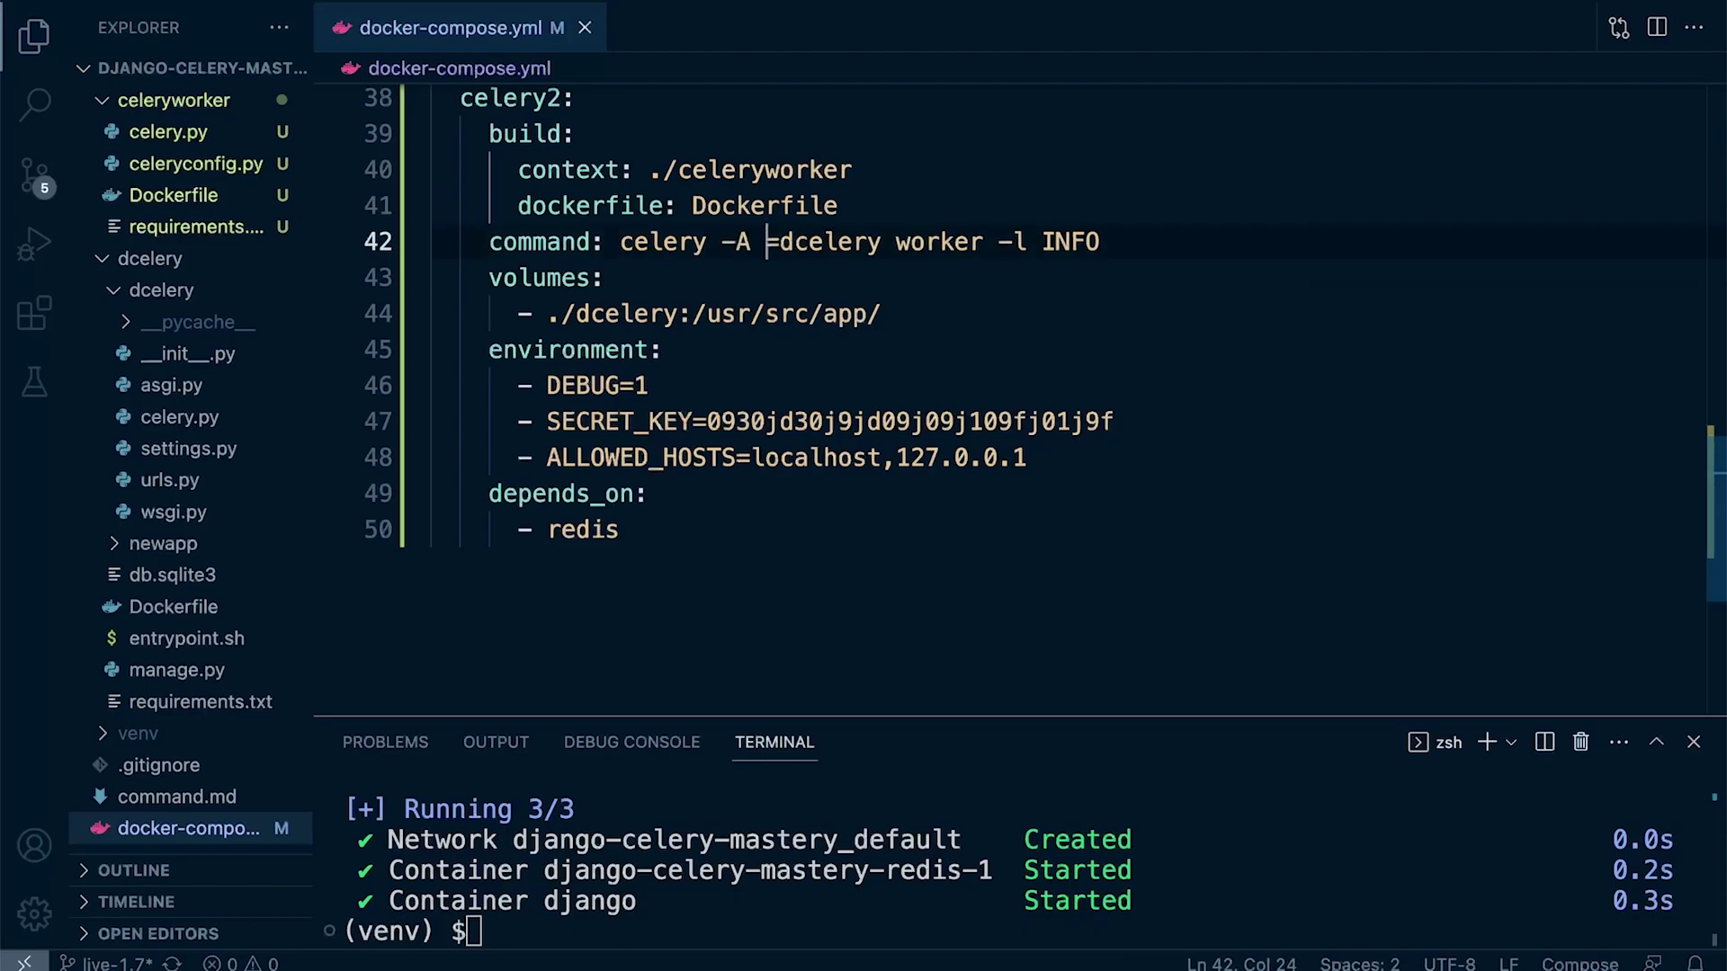
key(Right)
key(BackSpace)
click(875, 314)
key(Up)
scroll(945, 379, up, 2)
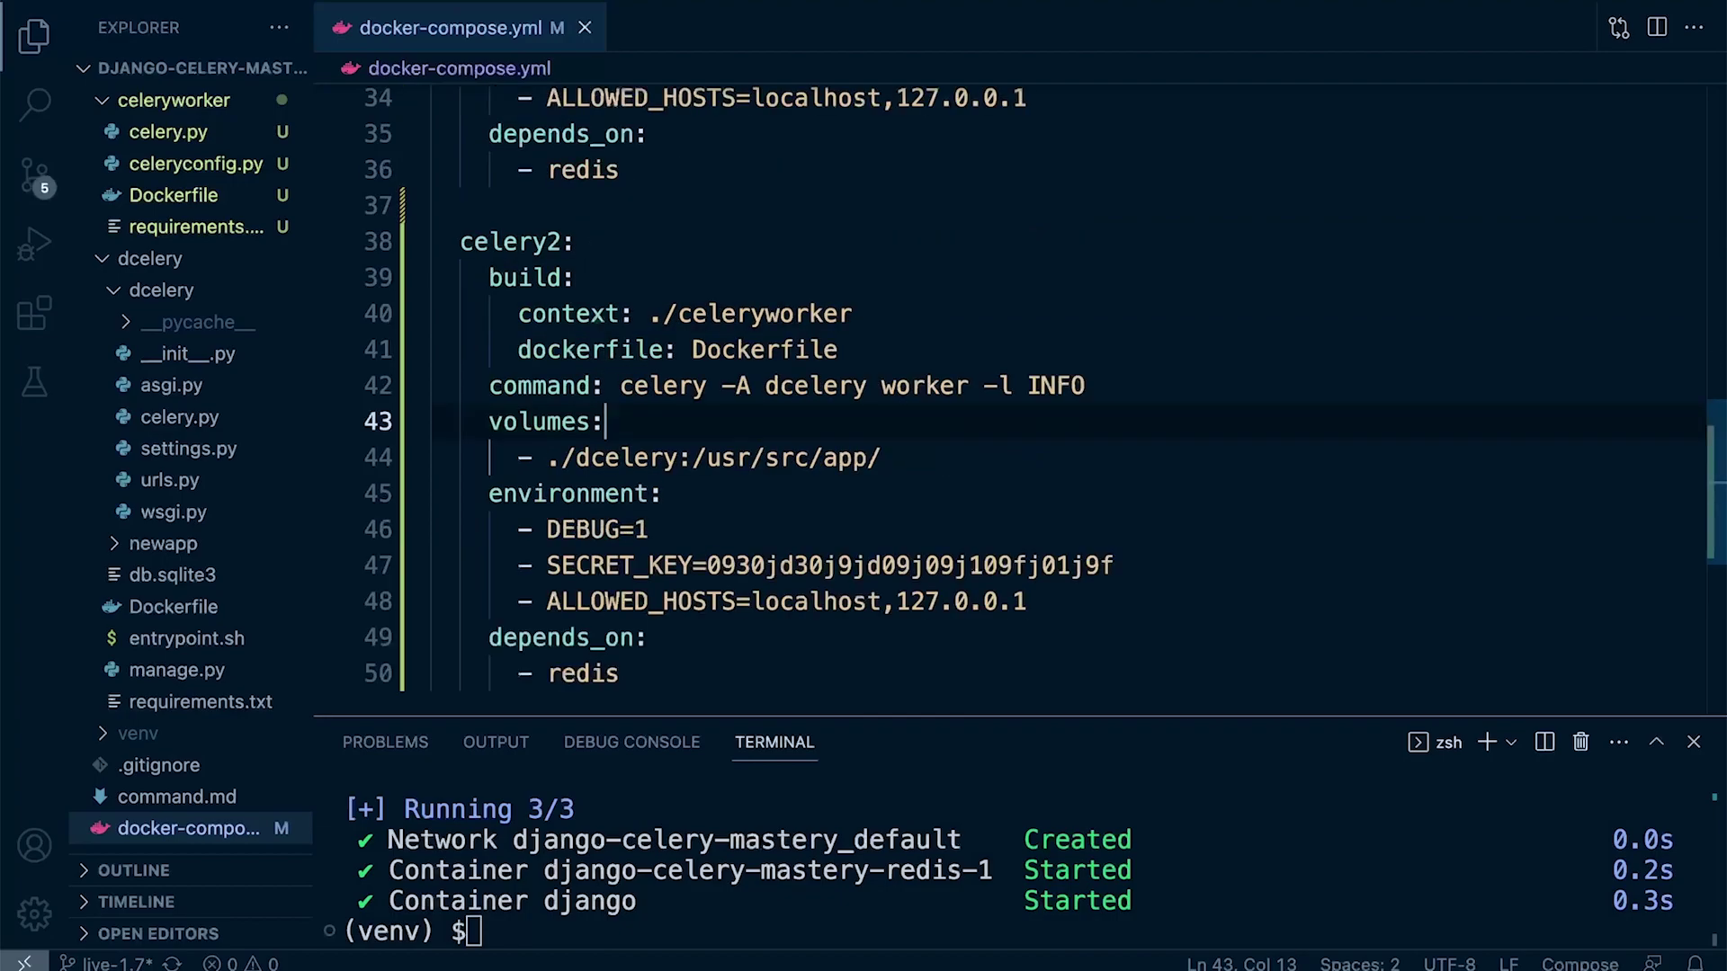
drag(723, 386, 752, 386)
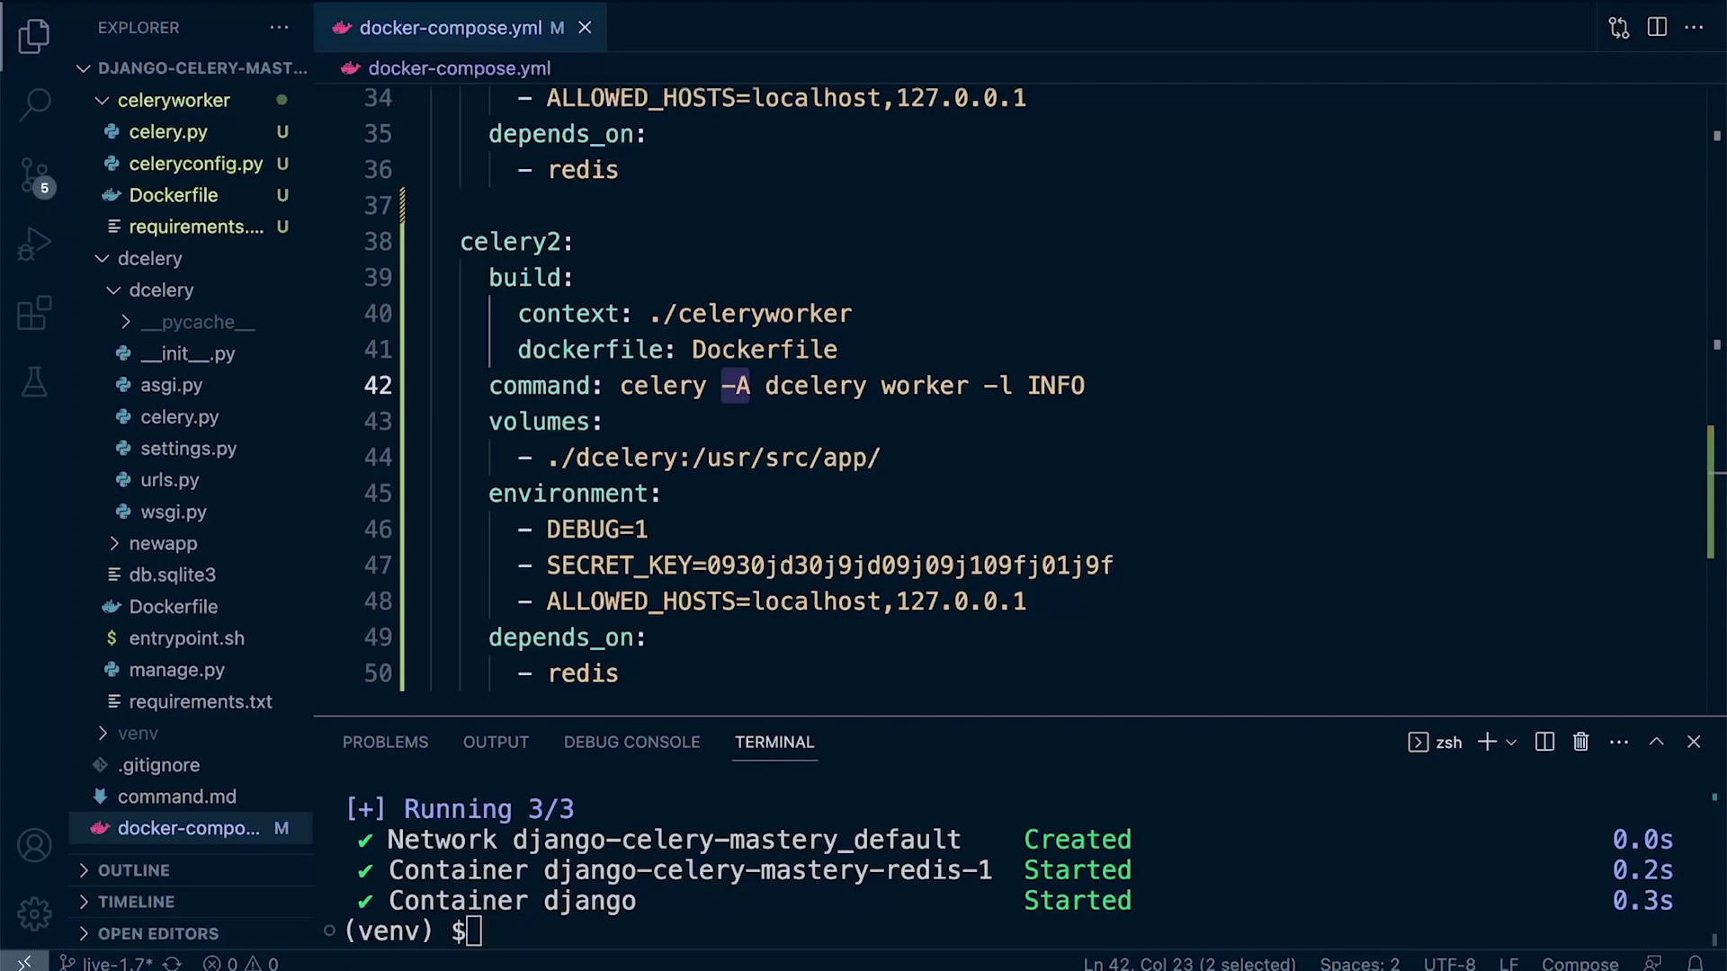
key(End)
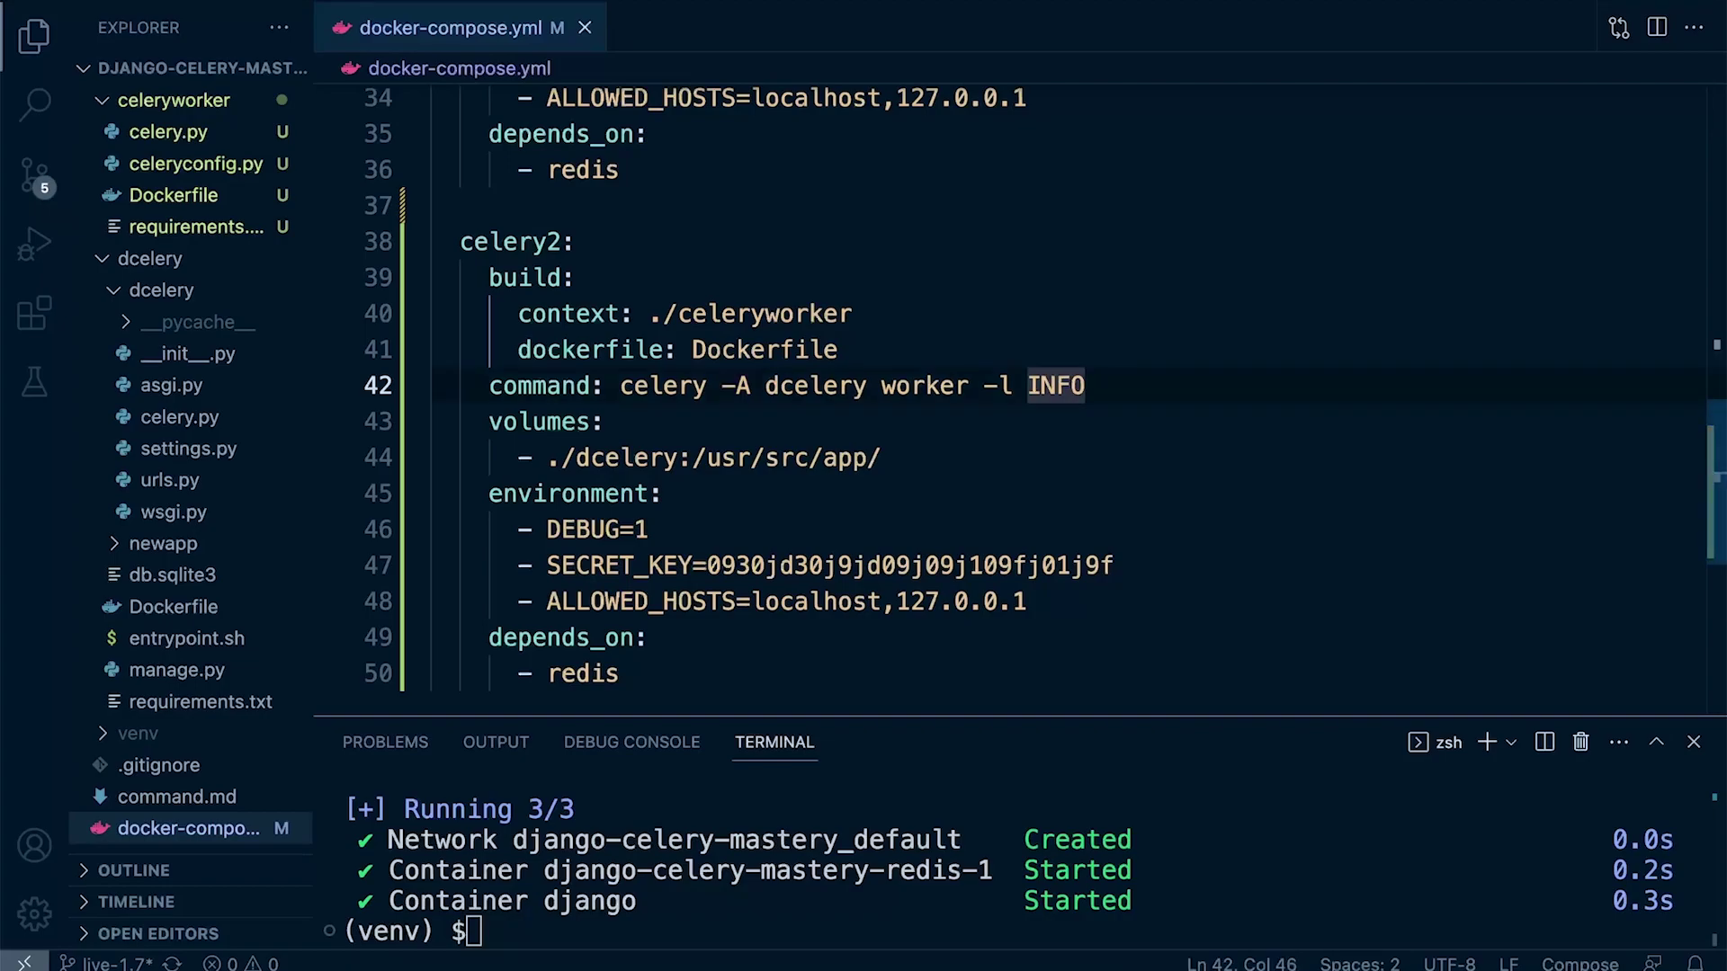
key(ctrl+s)
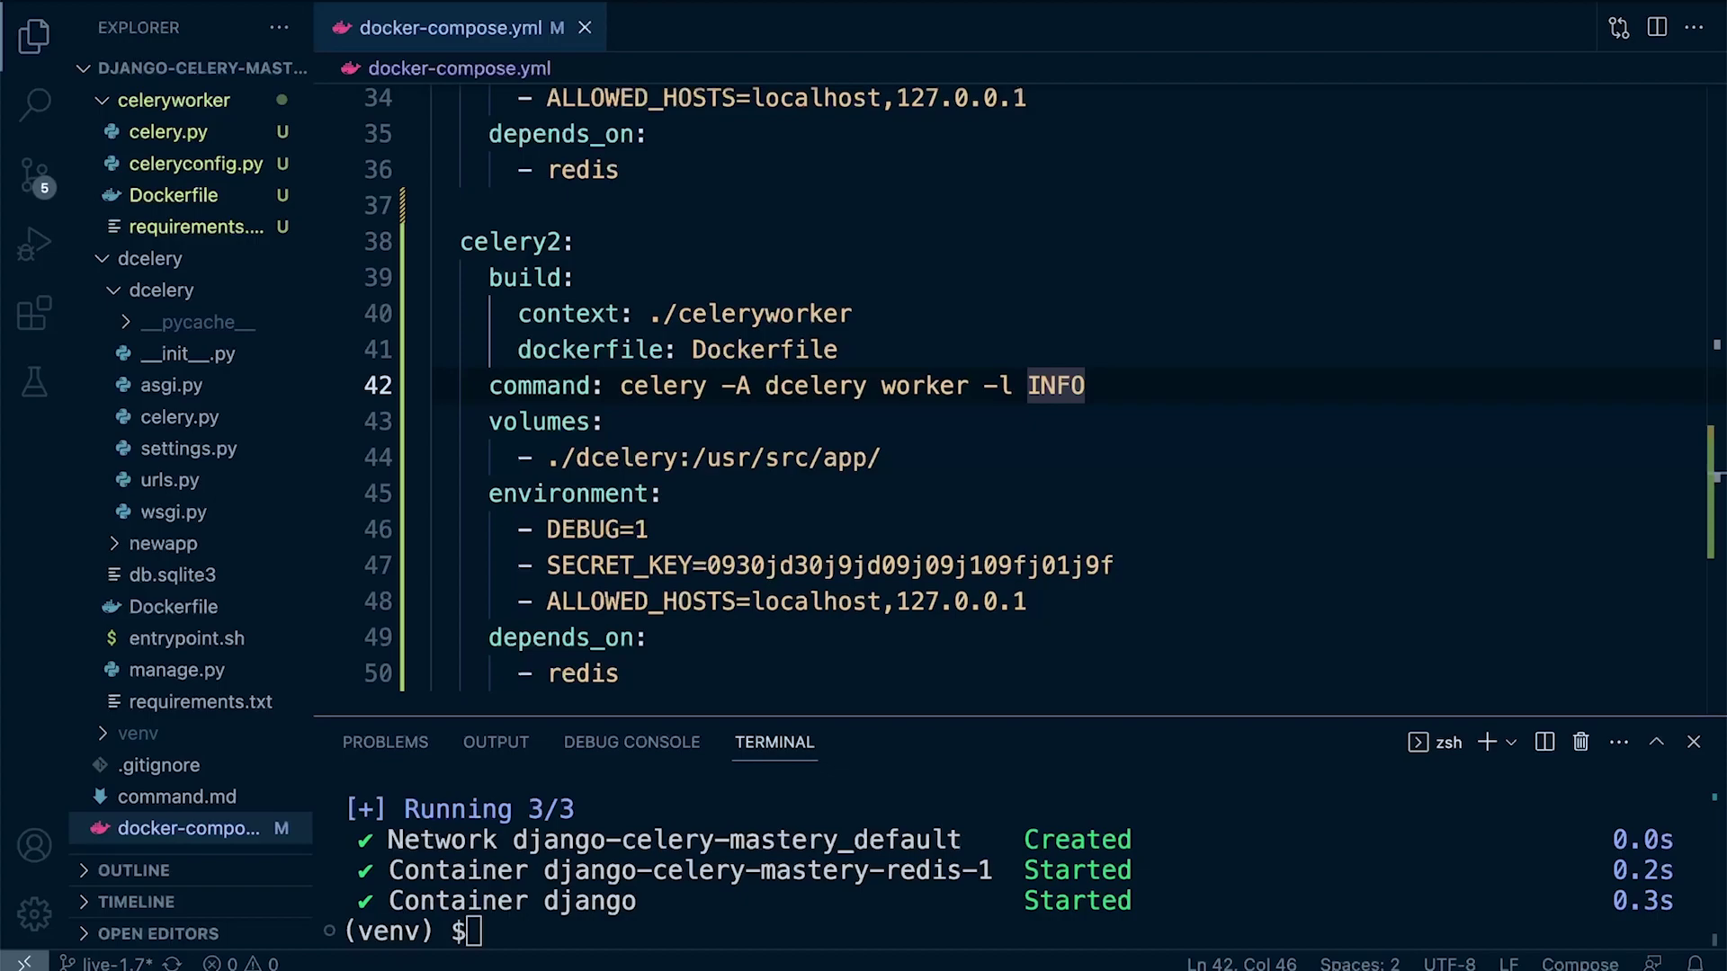
Delete celery2's environment block and save docker-compose.yml
click(581, 603)
drag(1028, 602, 429, 494)
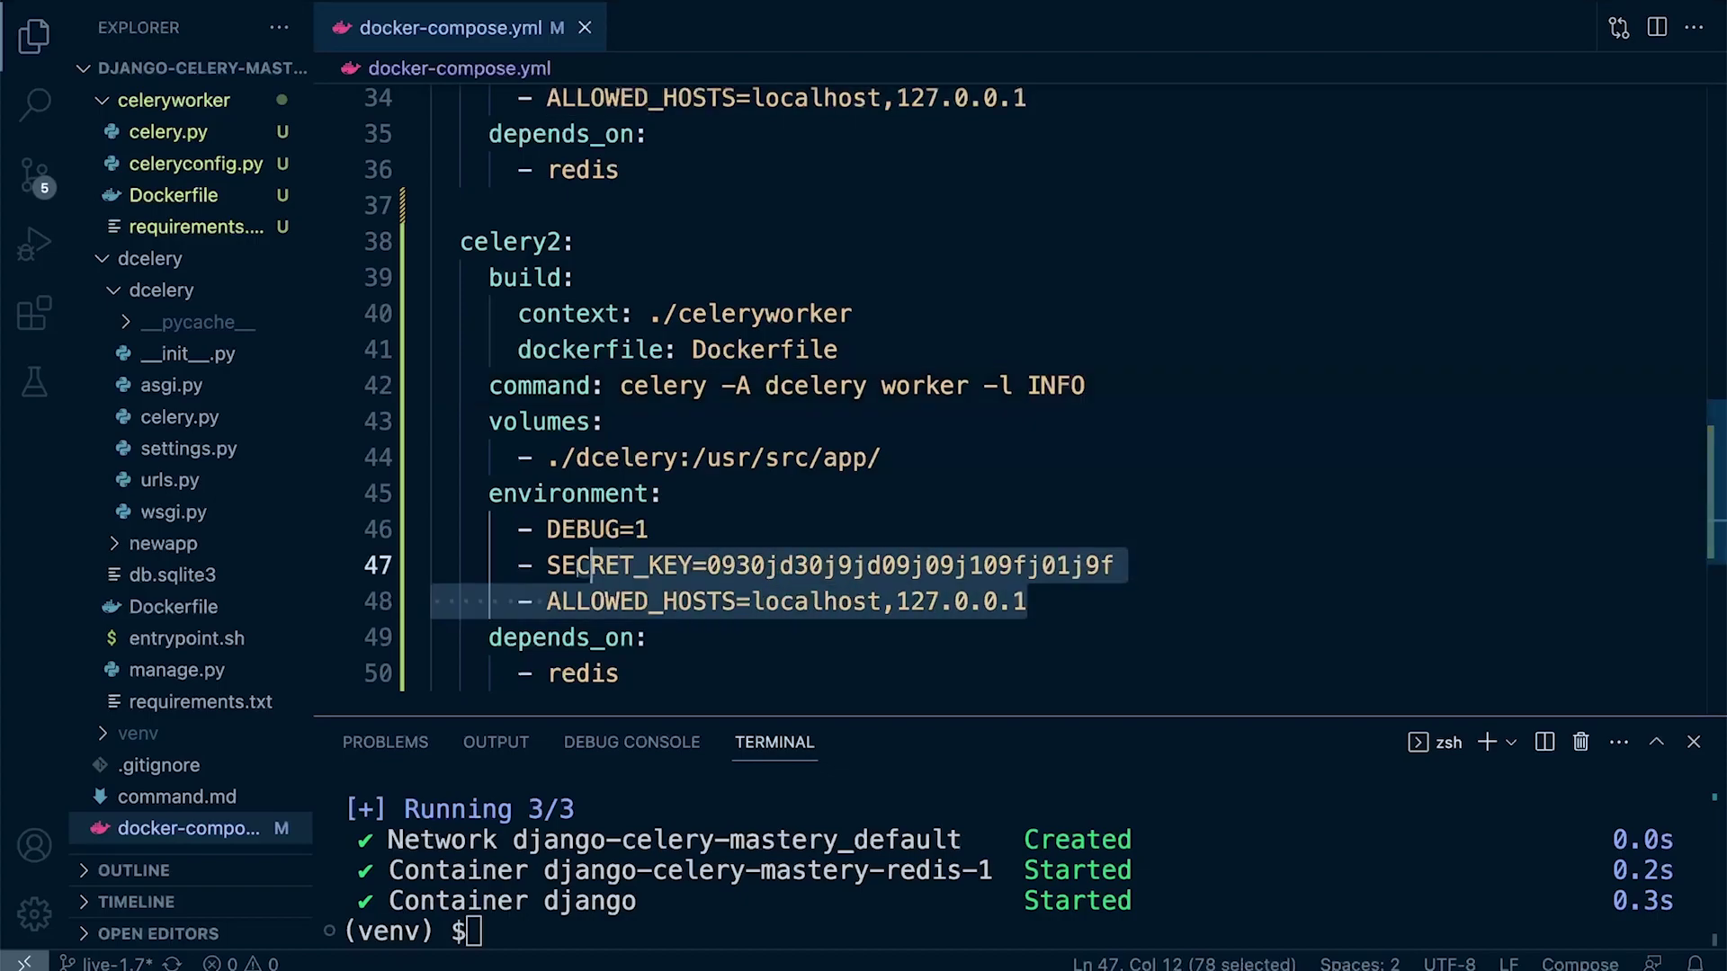
key(BackSpace)
key(BackSpace)
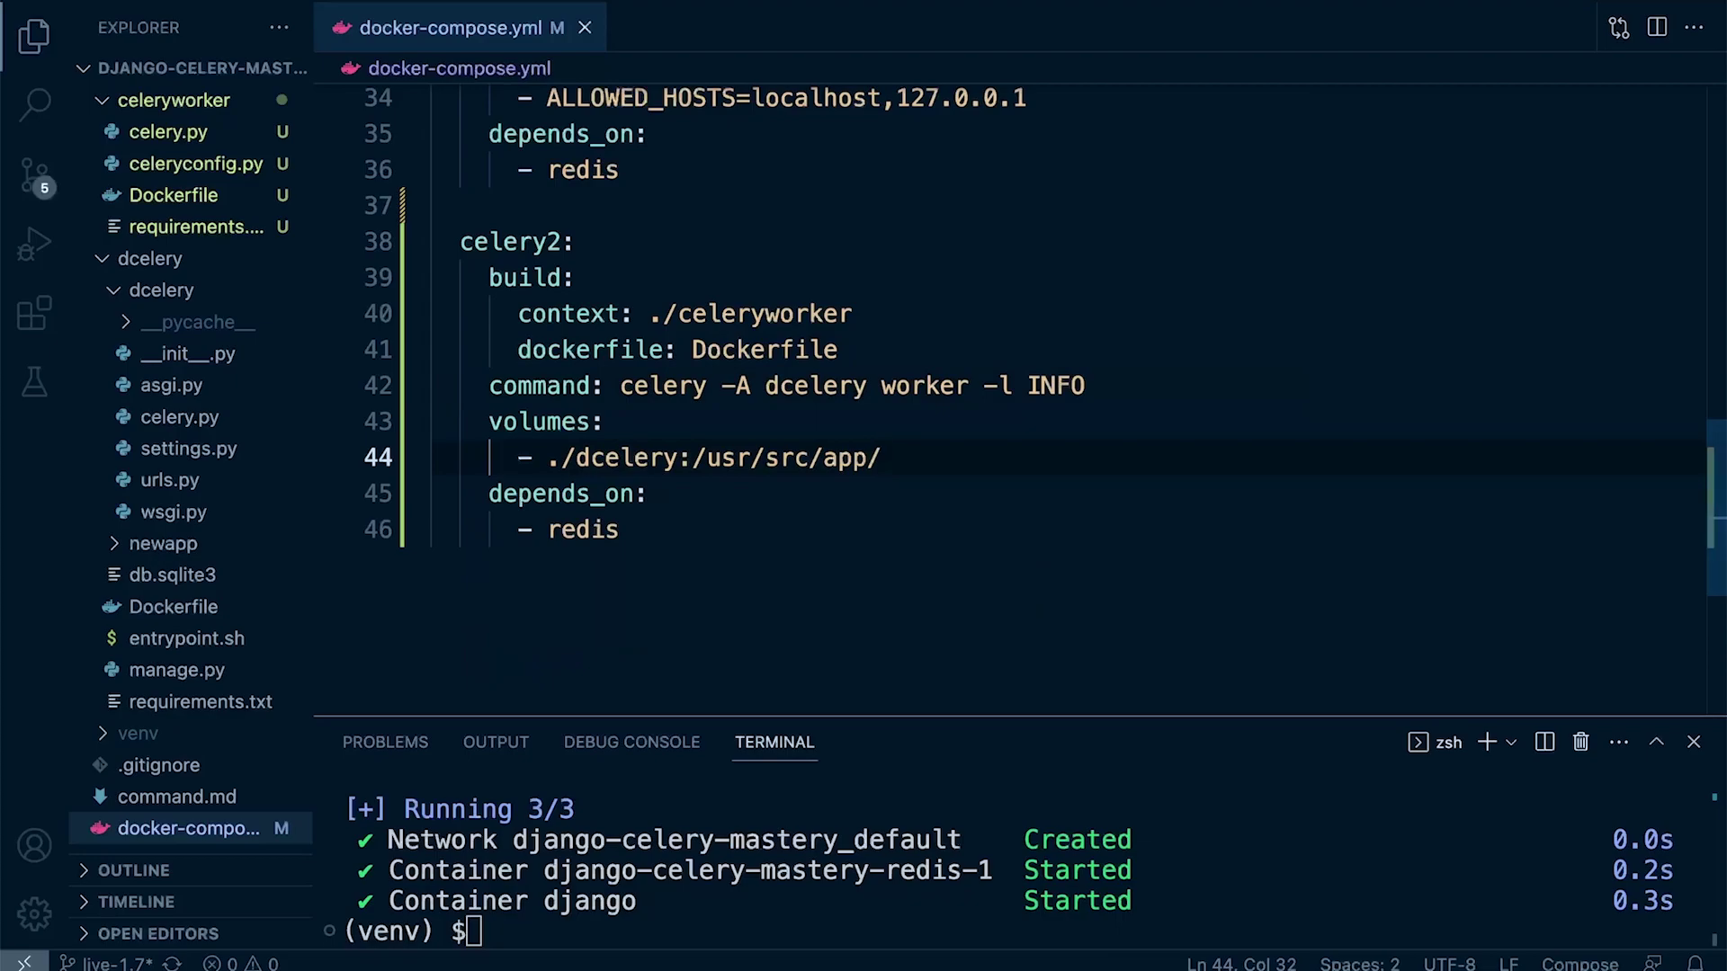
key(ctrl+s)
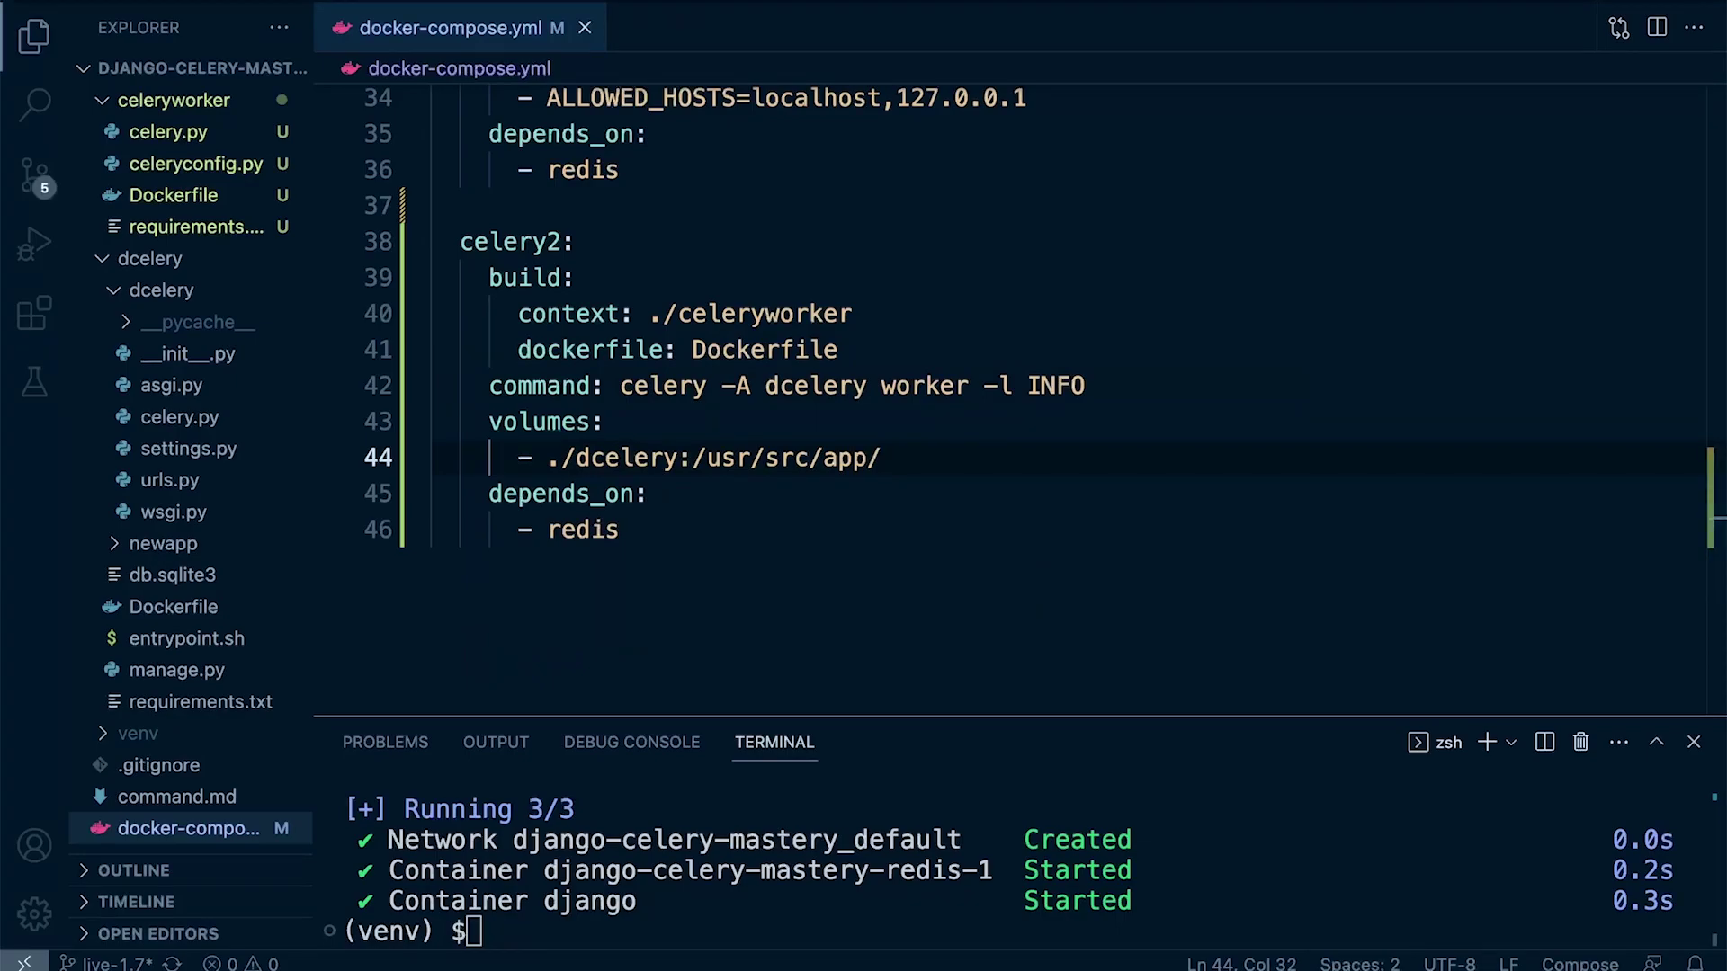
Add a '- django' entry under redis in celery2's depends_on
key(Down)
key(Down)
key(End)
key(Return)
text(- )
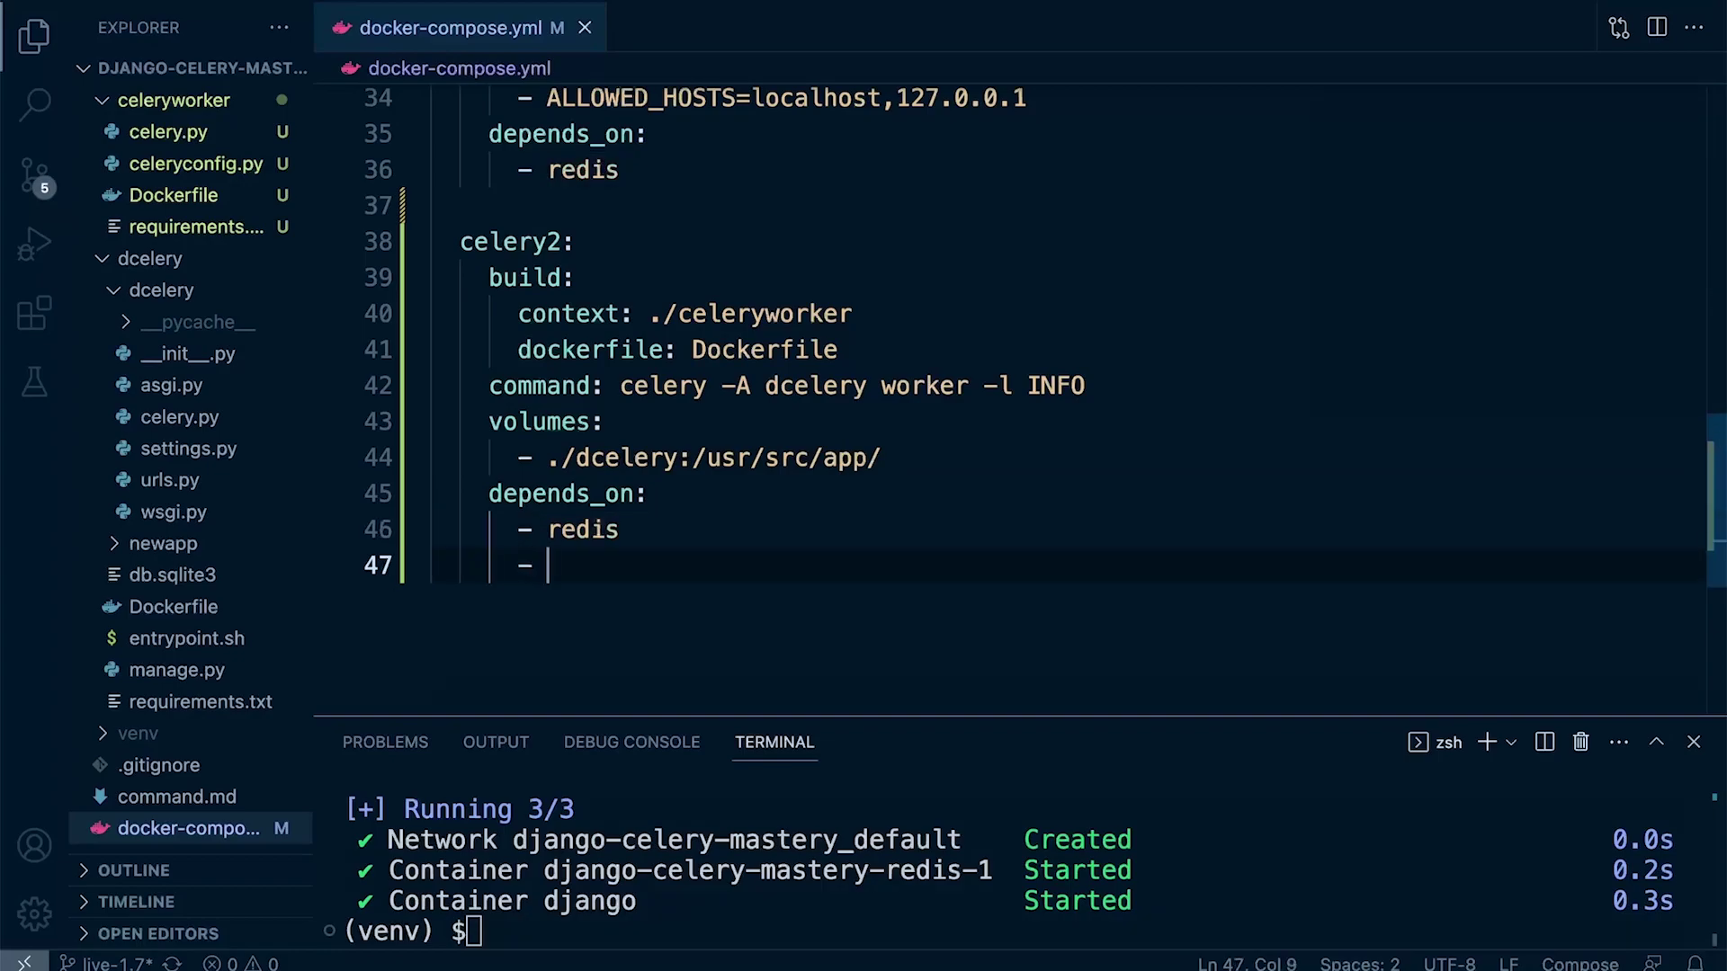
text( django)
key(BackSpace)
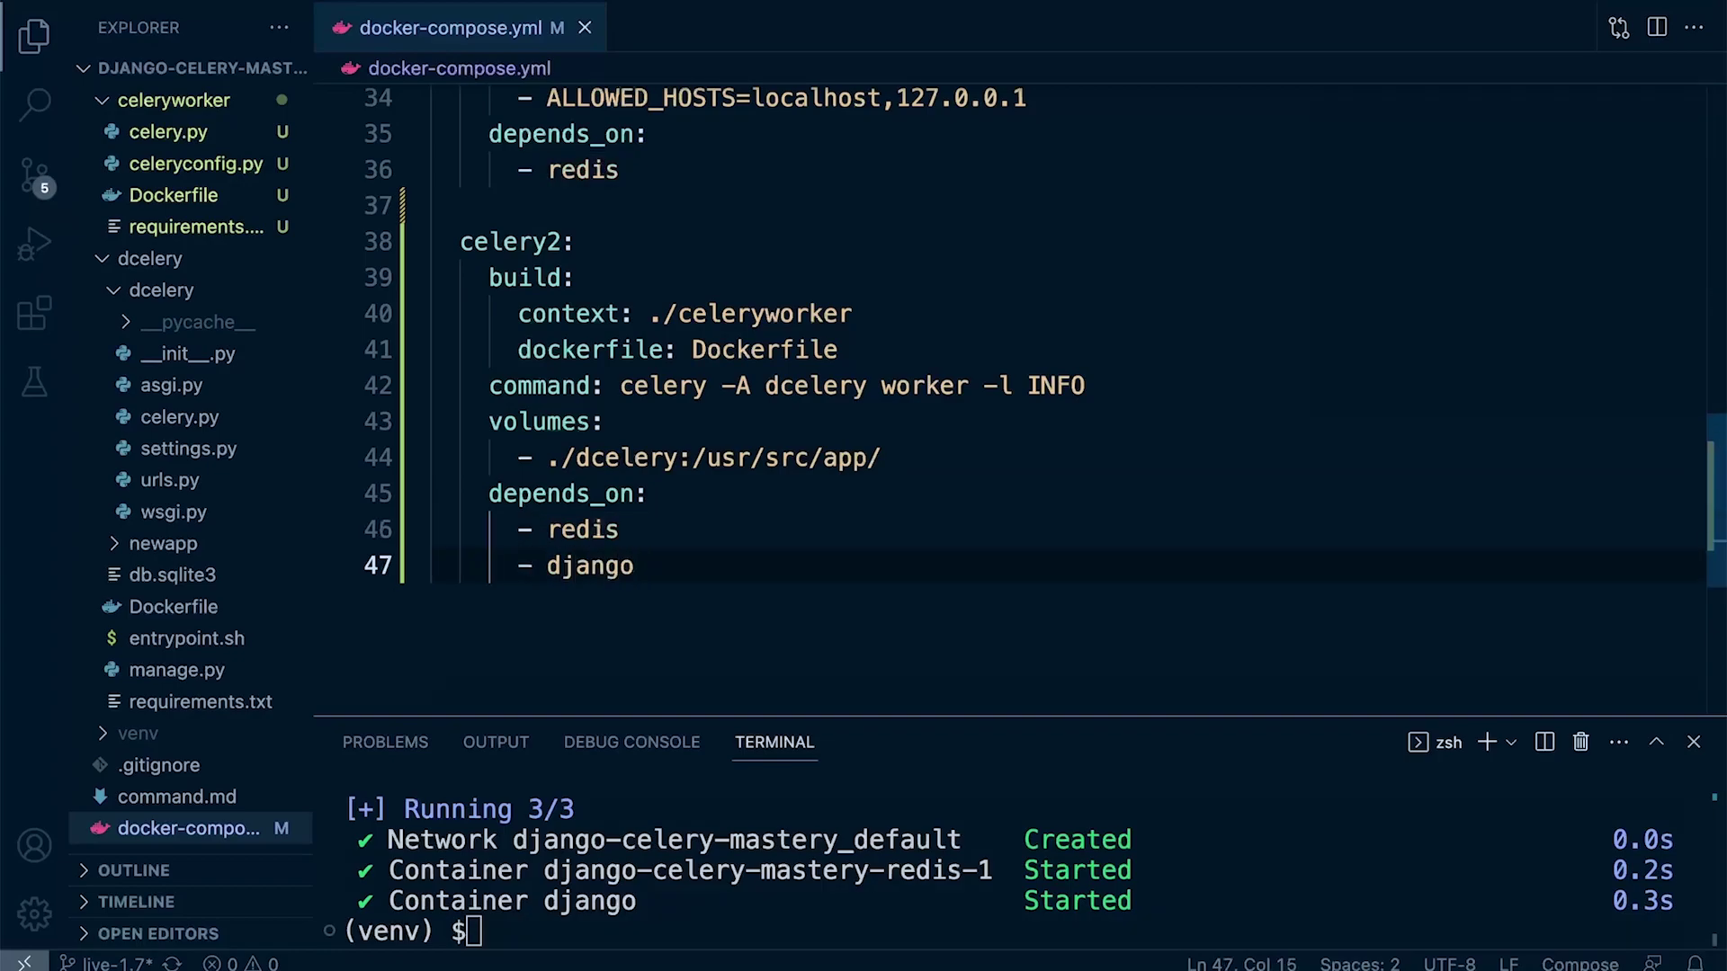
key(shift+Home)
key(ctrl+c)
scroll(865, 404, up, 3)
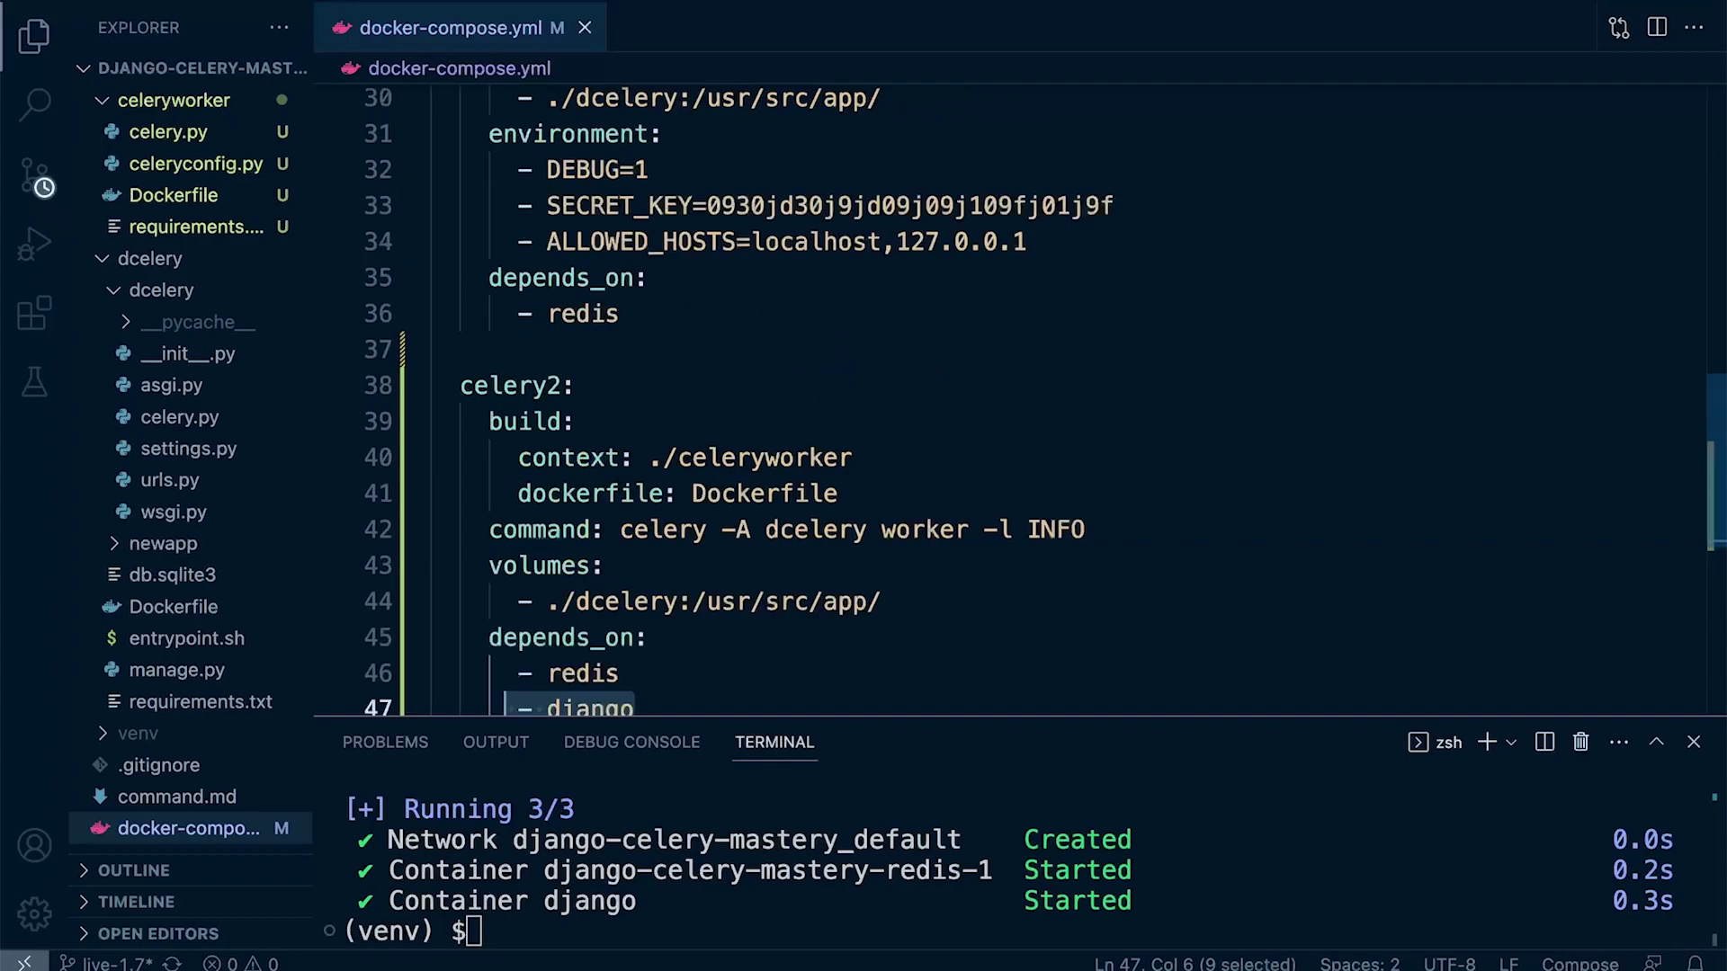
Paste the '- django' dependency under redis in the celery service as well
click(619, 314)
key(Return)
key(ctrl+v)
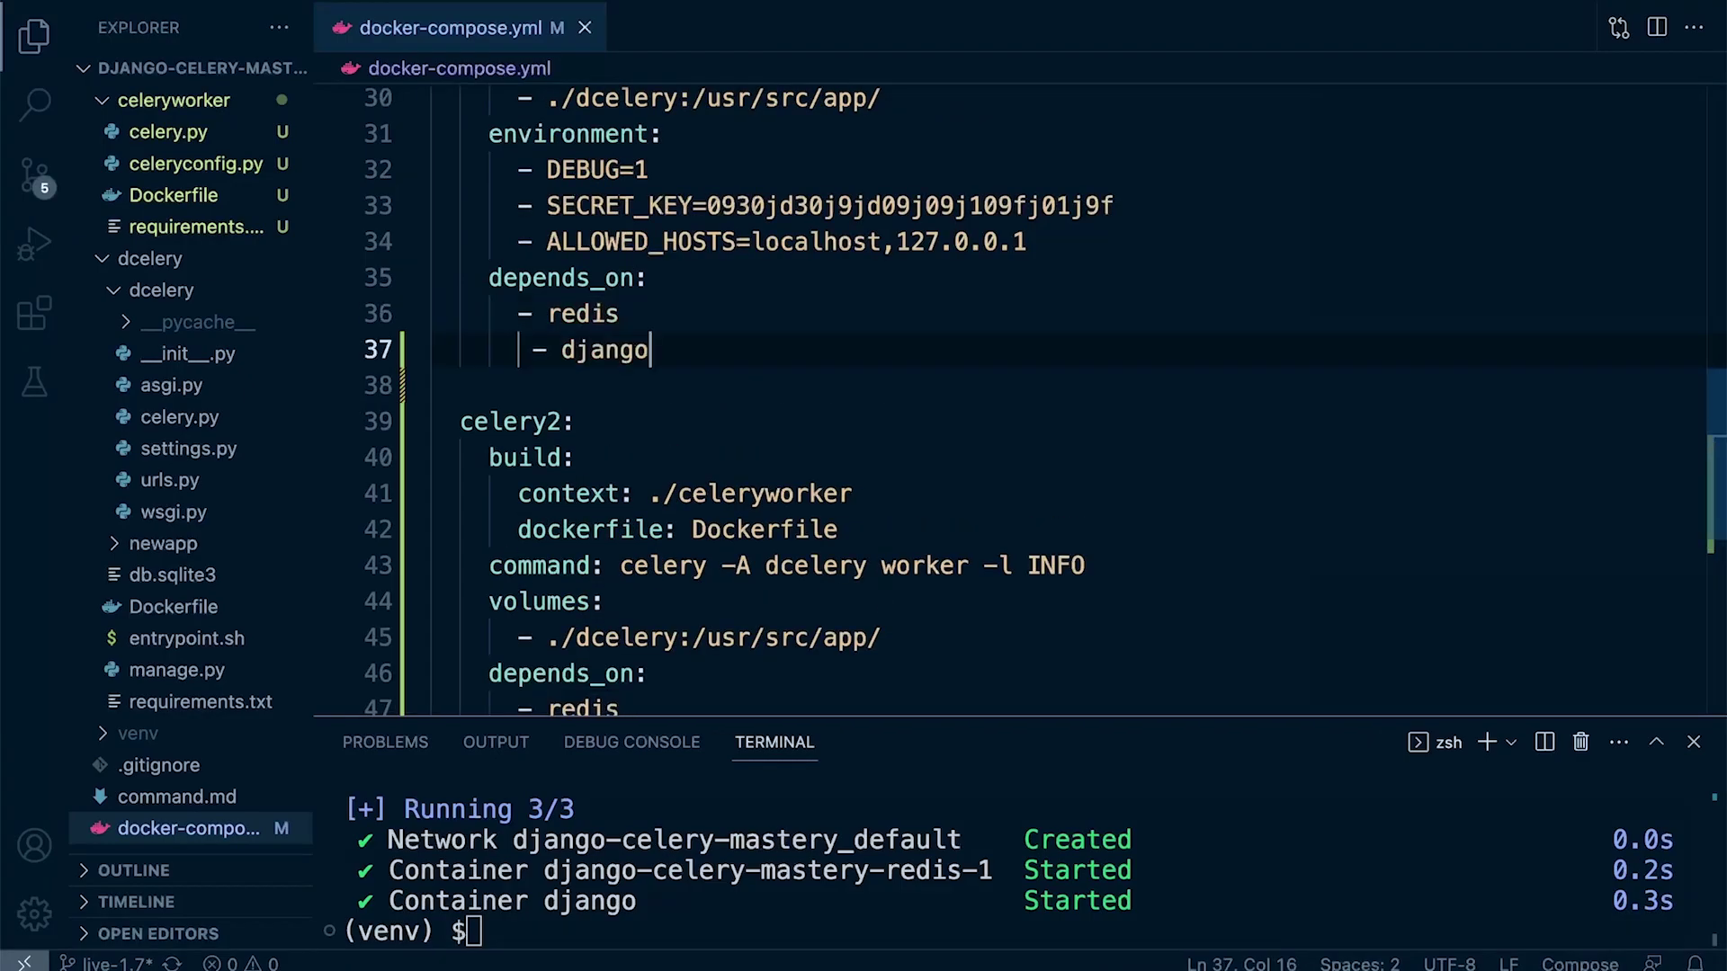
key(BackSpace)
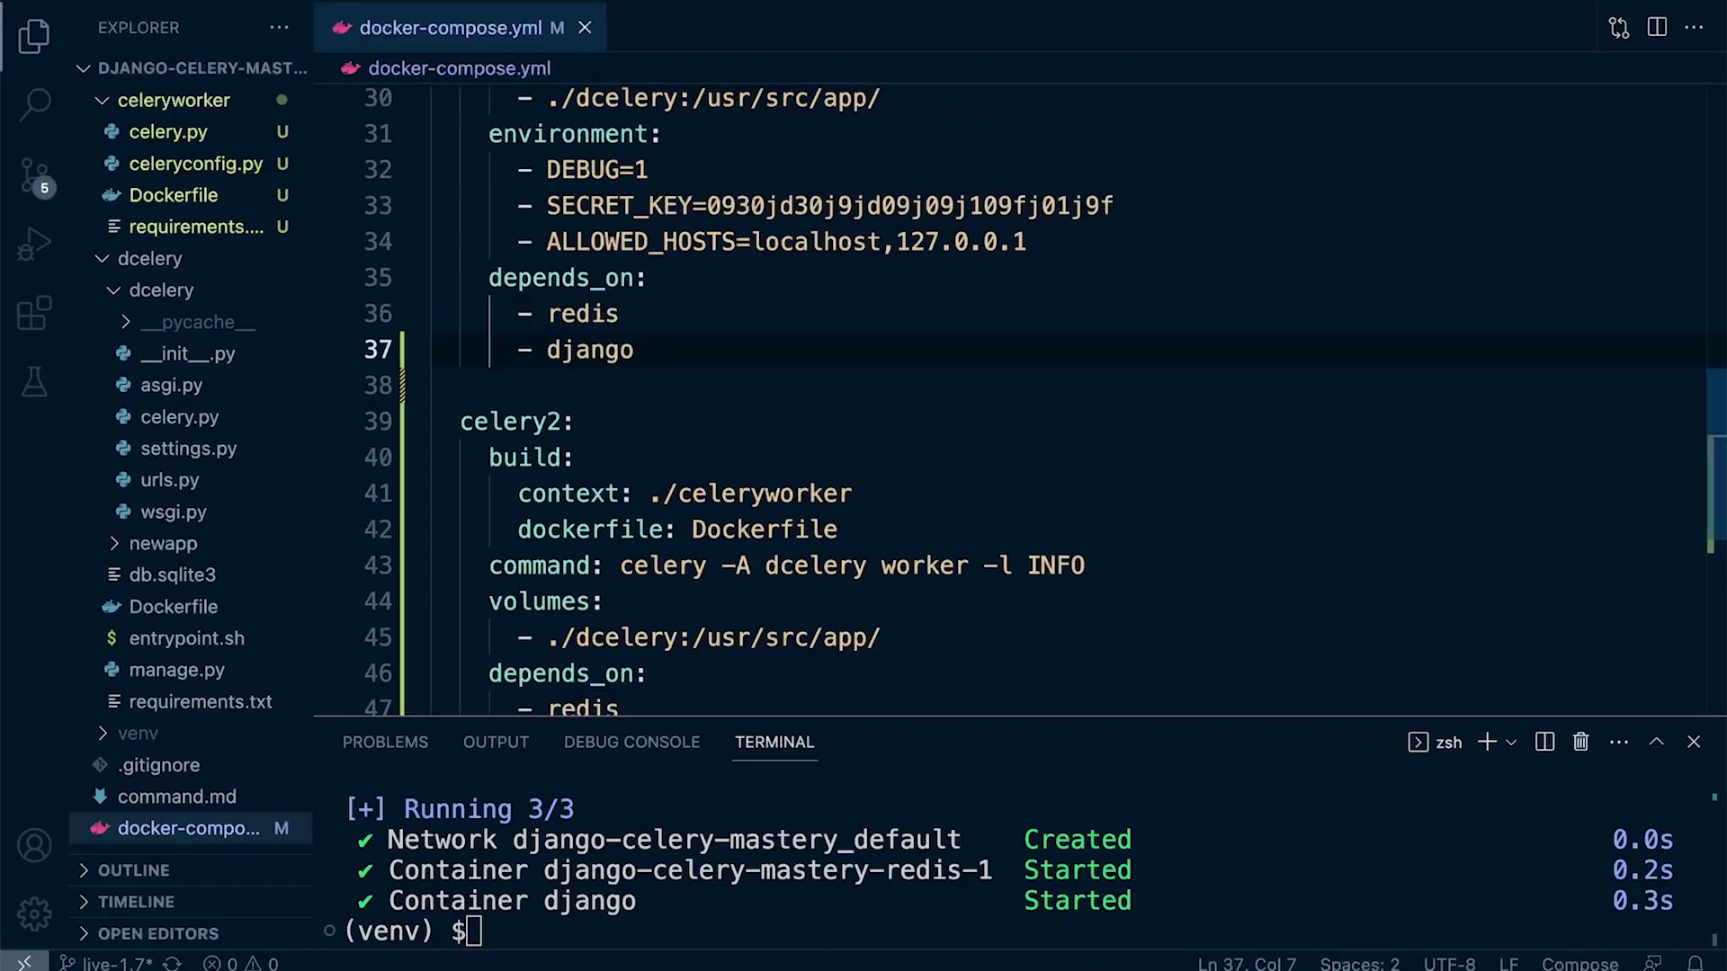
scroll(863, 406, down, 1)
click(581, 607)
key(ctrl+minus)
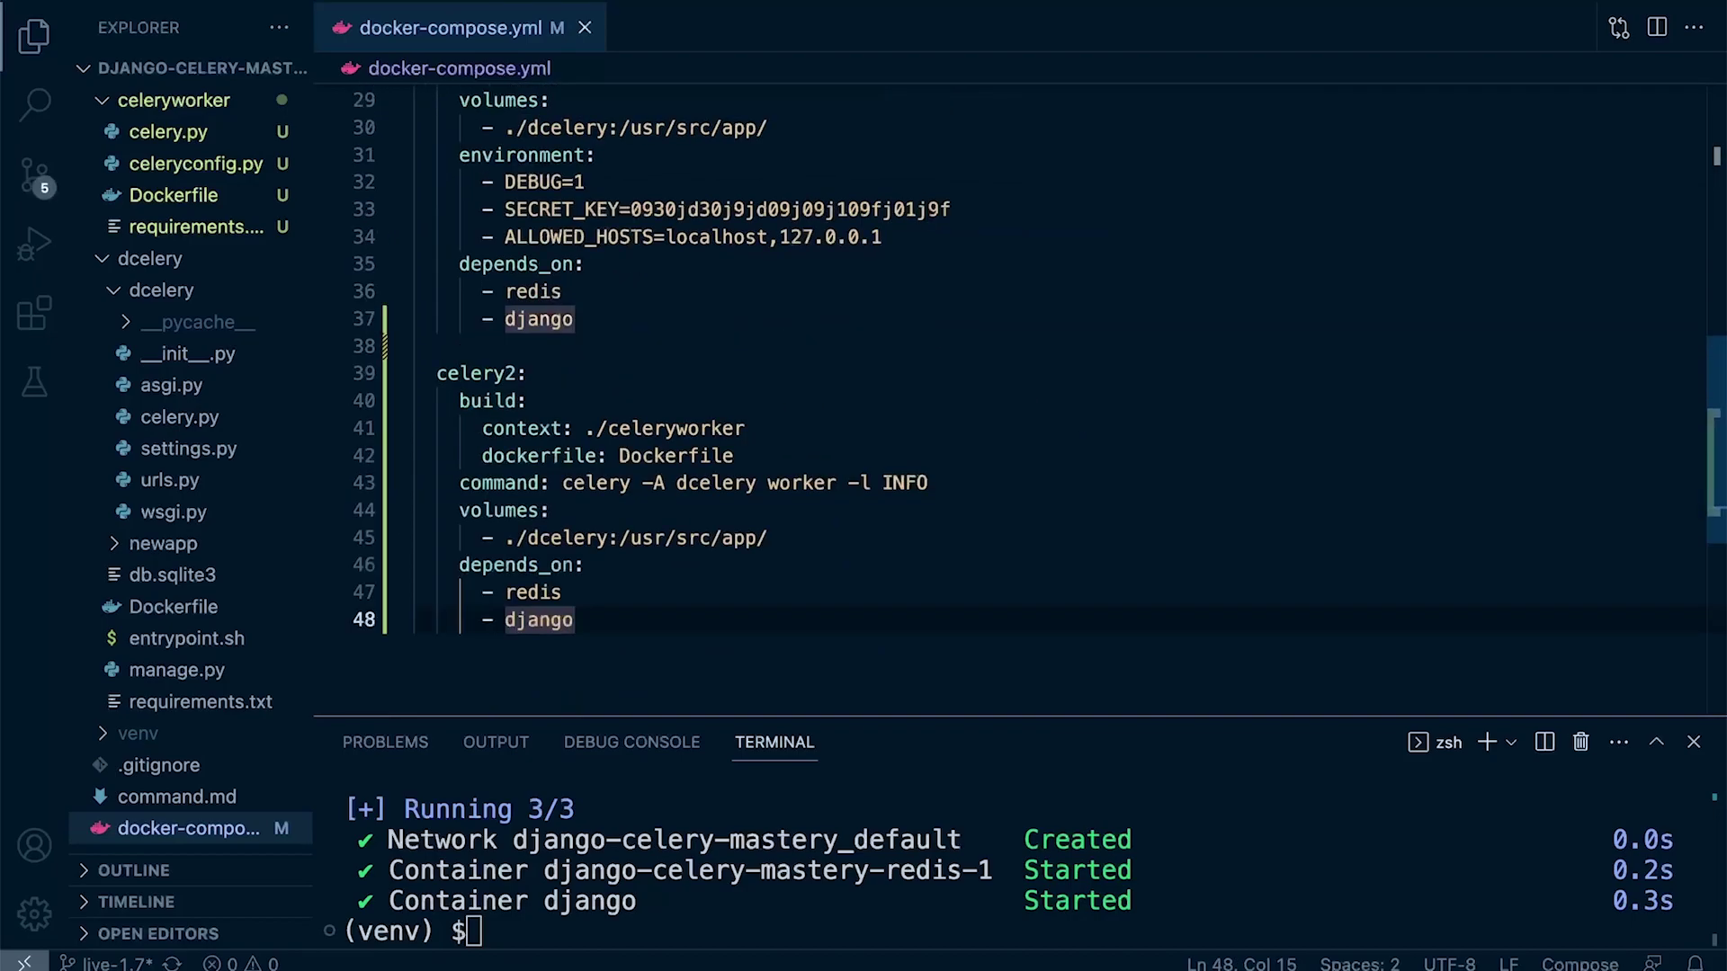
key(ctrl+plus)
key(ctrl+plus)
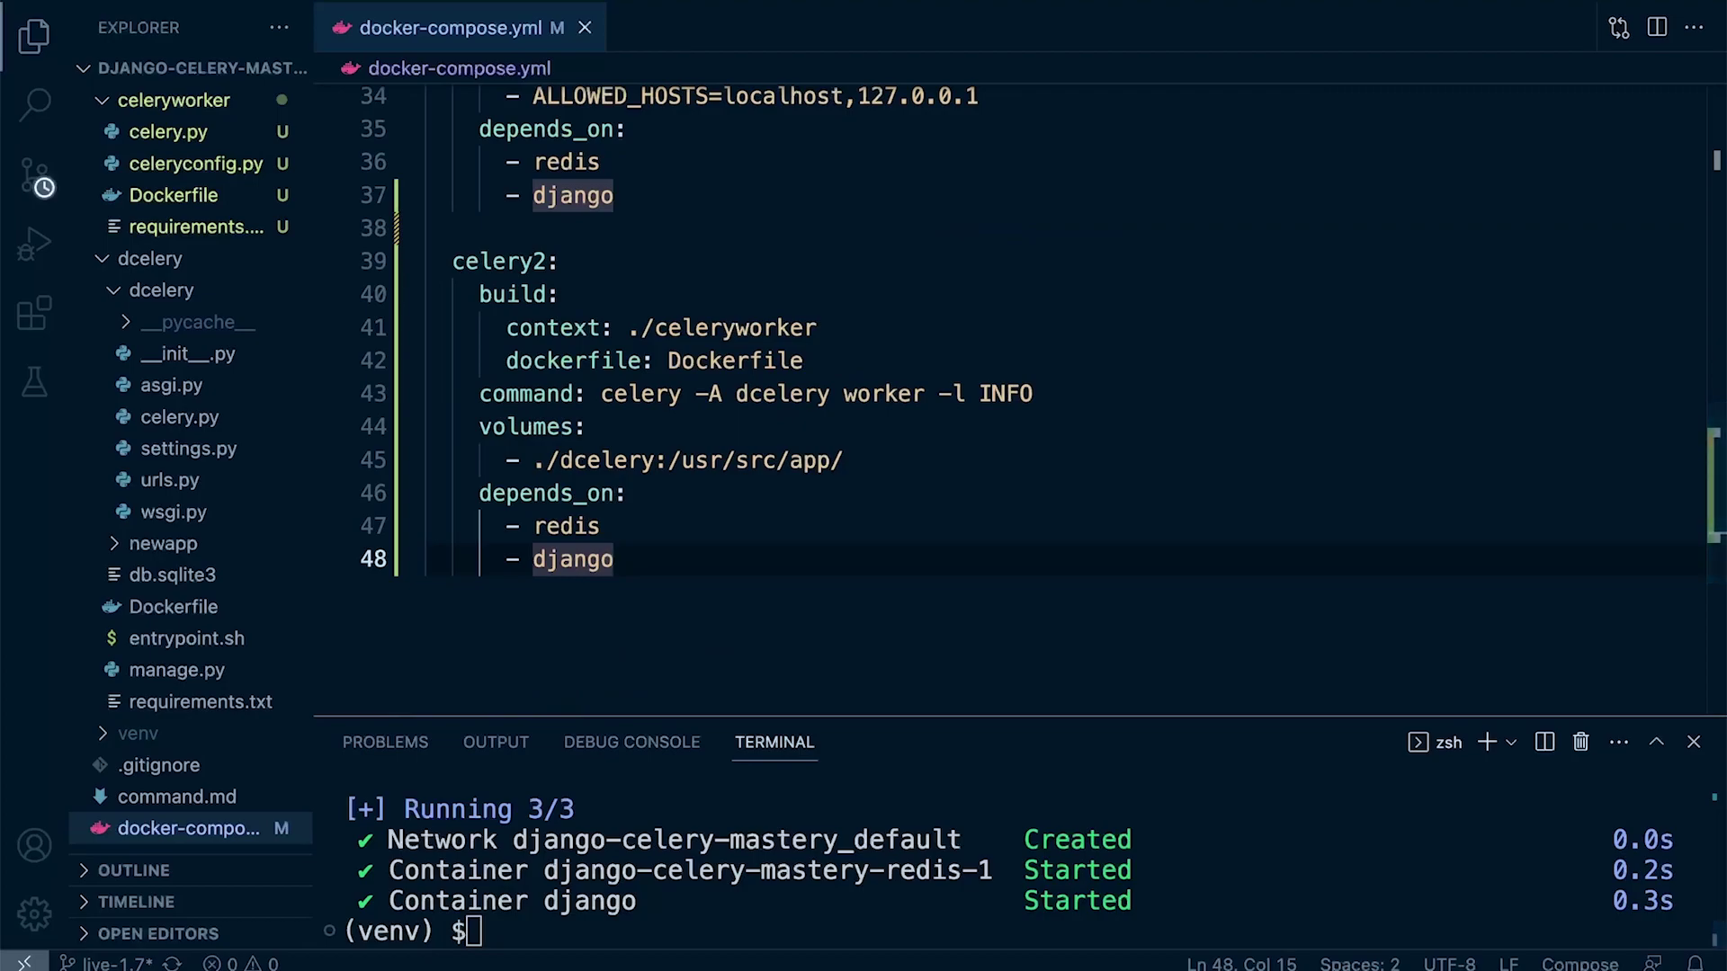
Delete all the project's containers in Docker Desktop
click(965, 969)
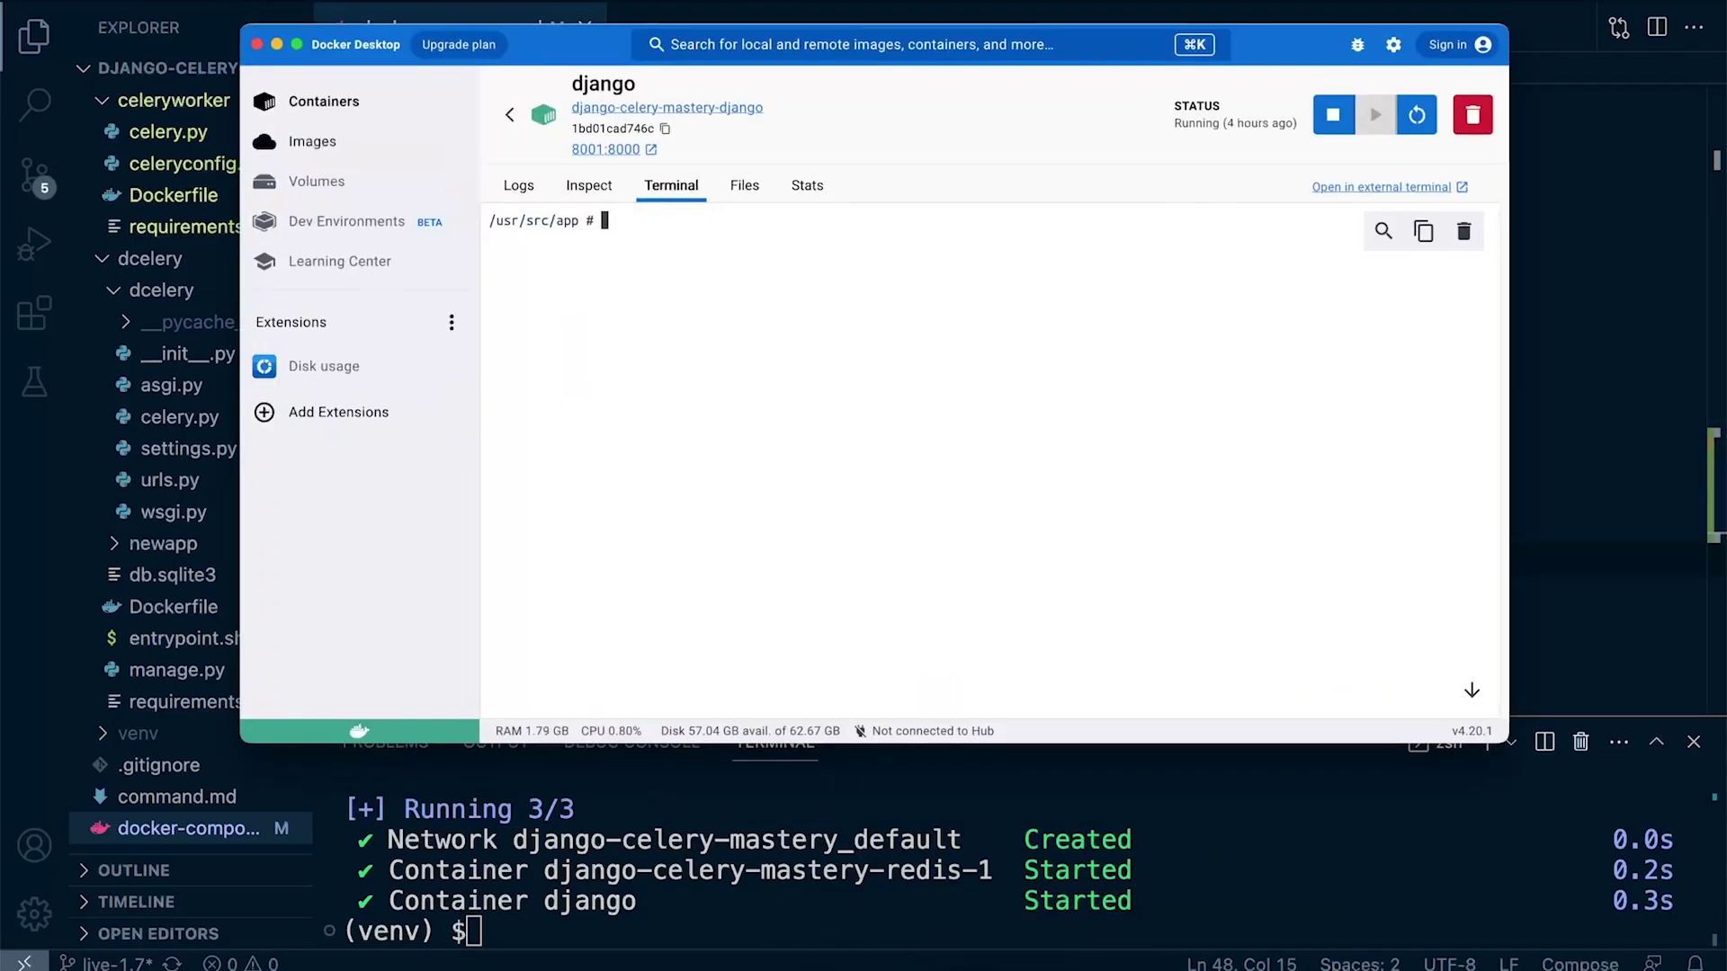
click(324, 101)
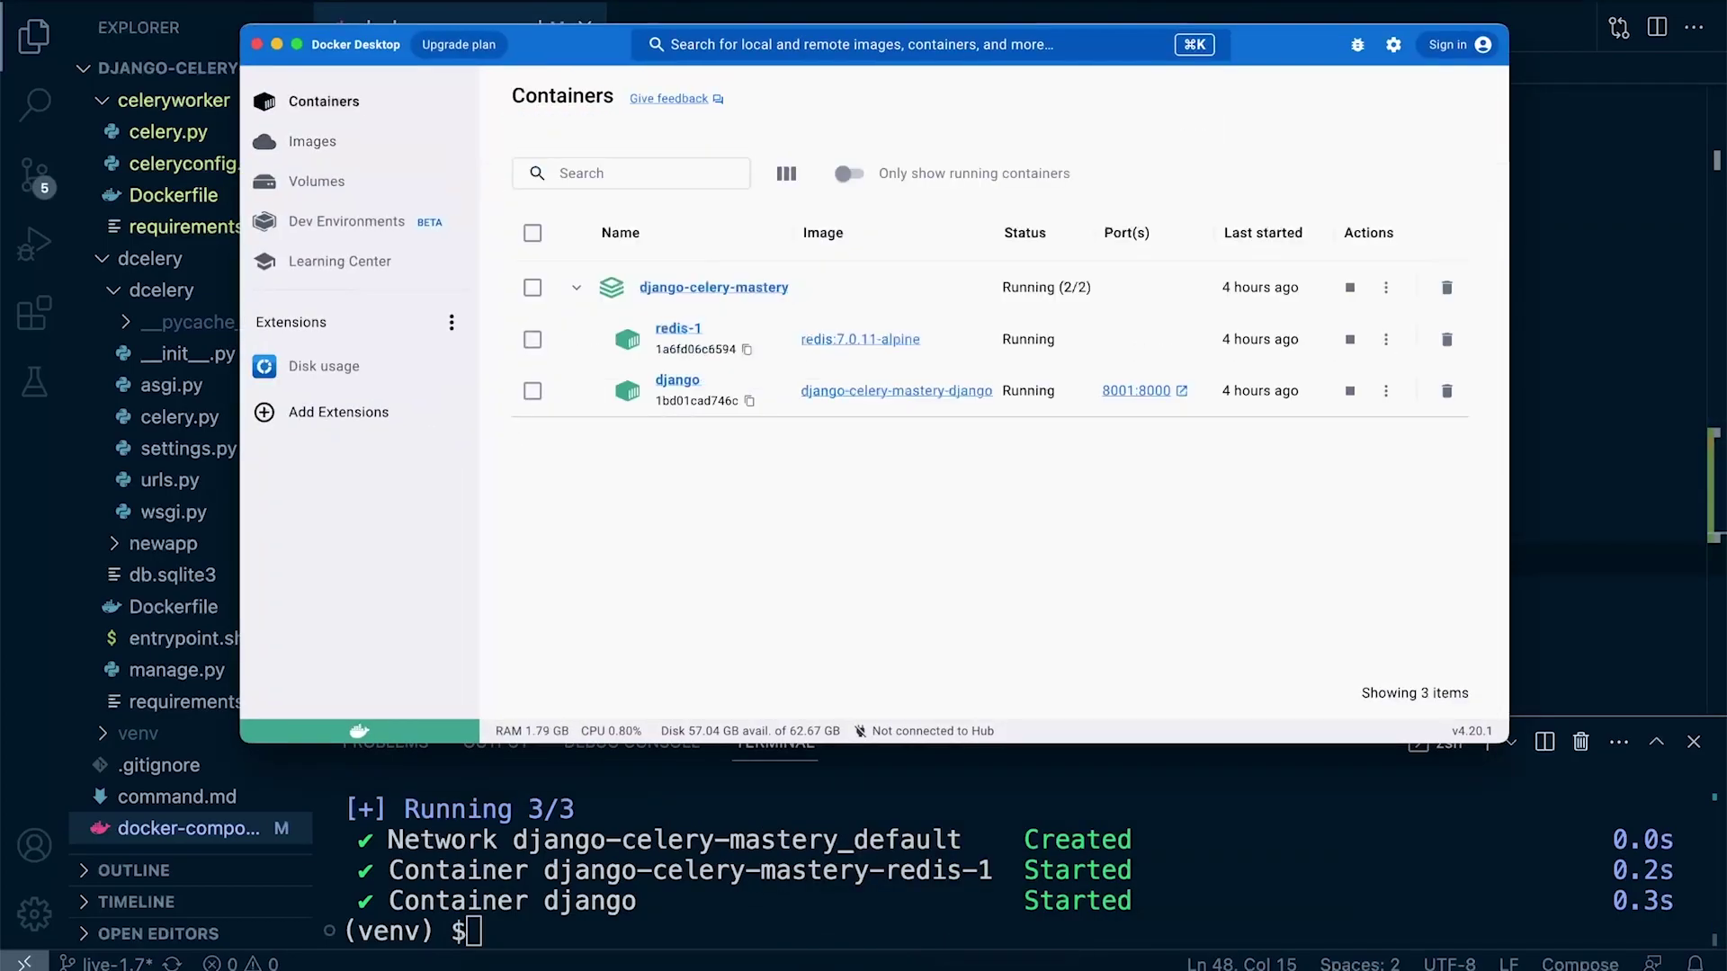
click(531, 233)
click(1294, 173)
click(1070, 488)
Permanently delete both local images, then hide Docker Desktop
click(312, 140)
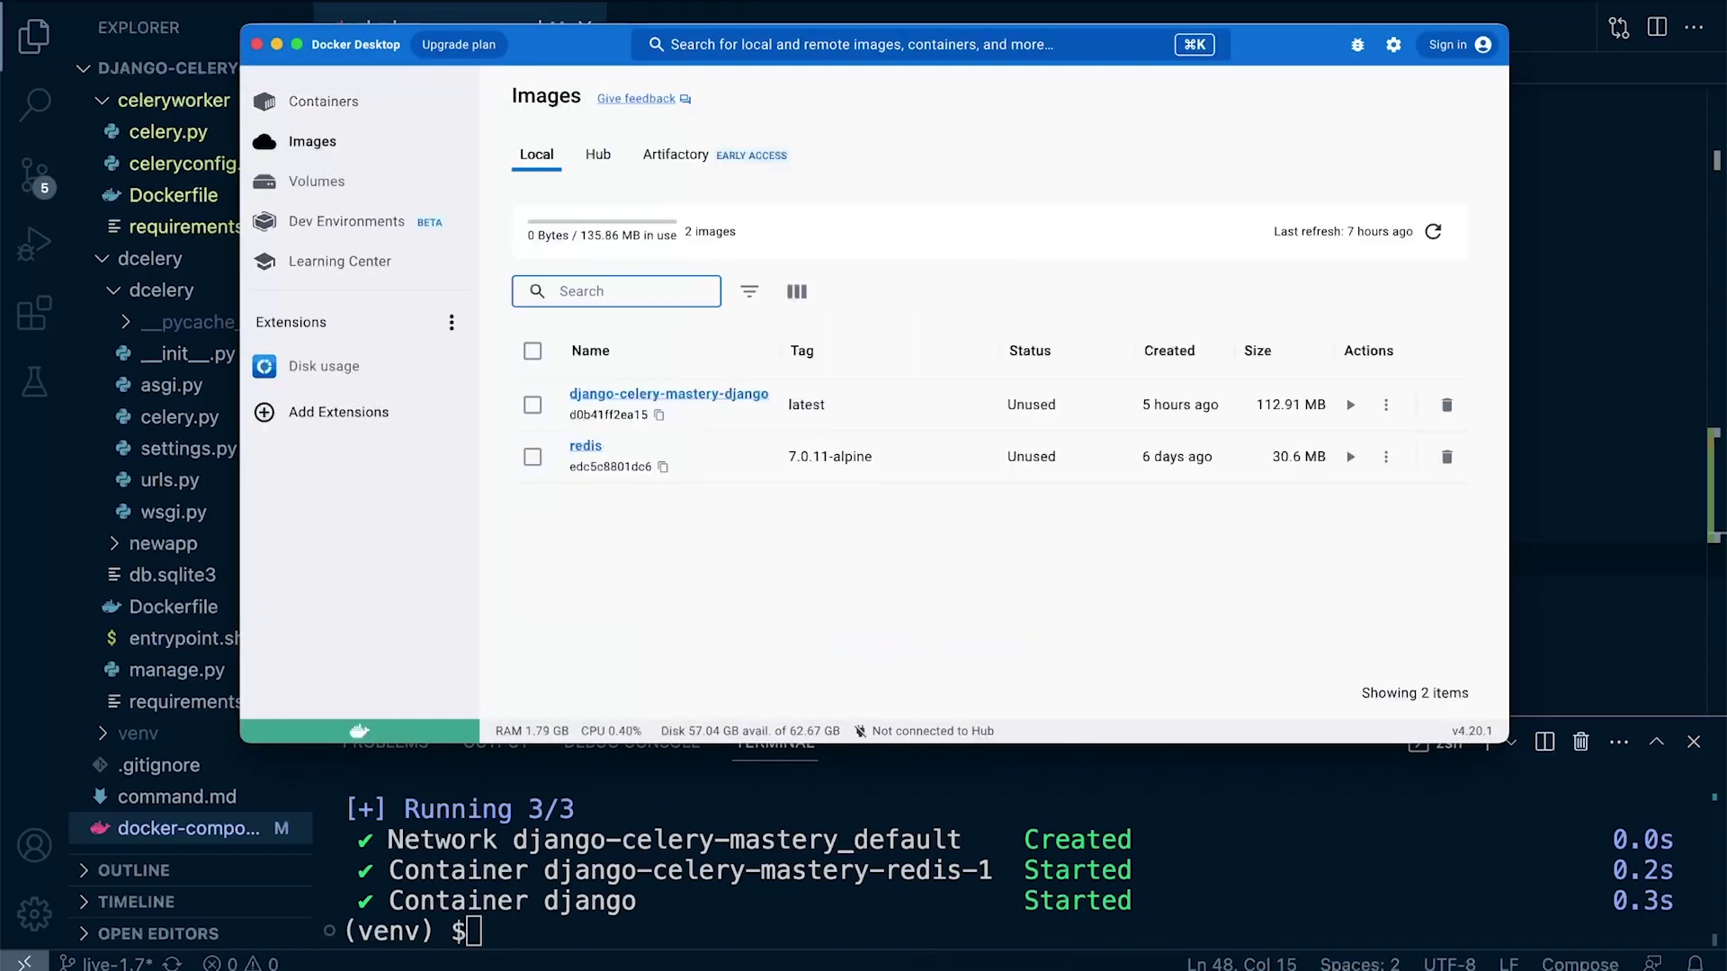
click(533, 350)
click(1204, 291)
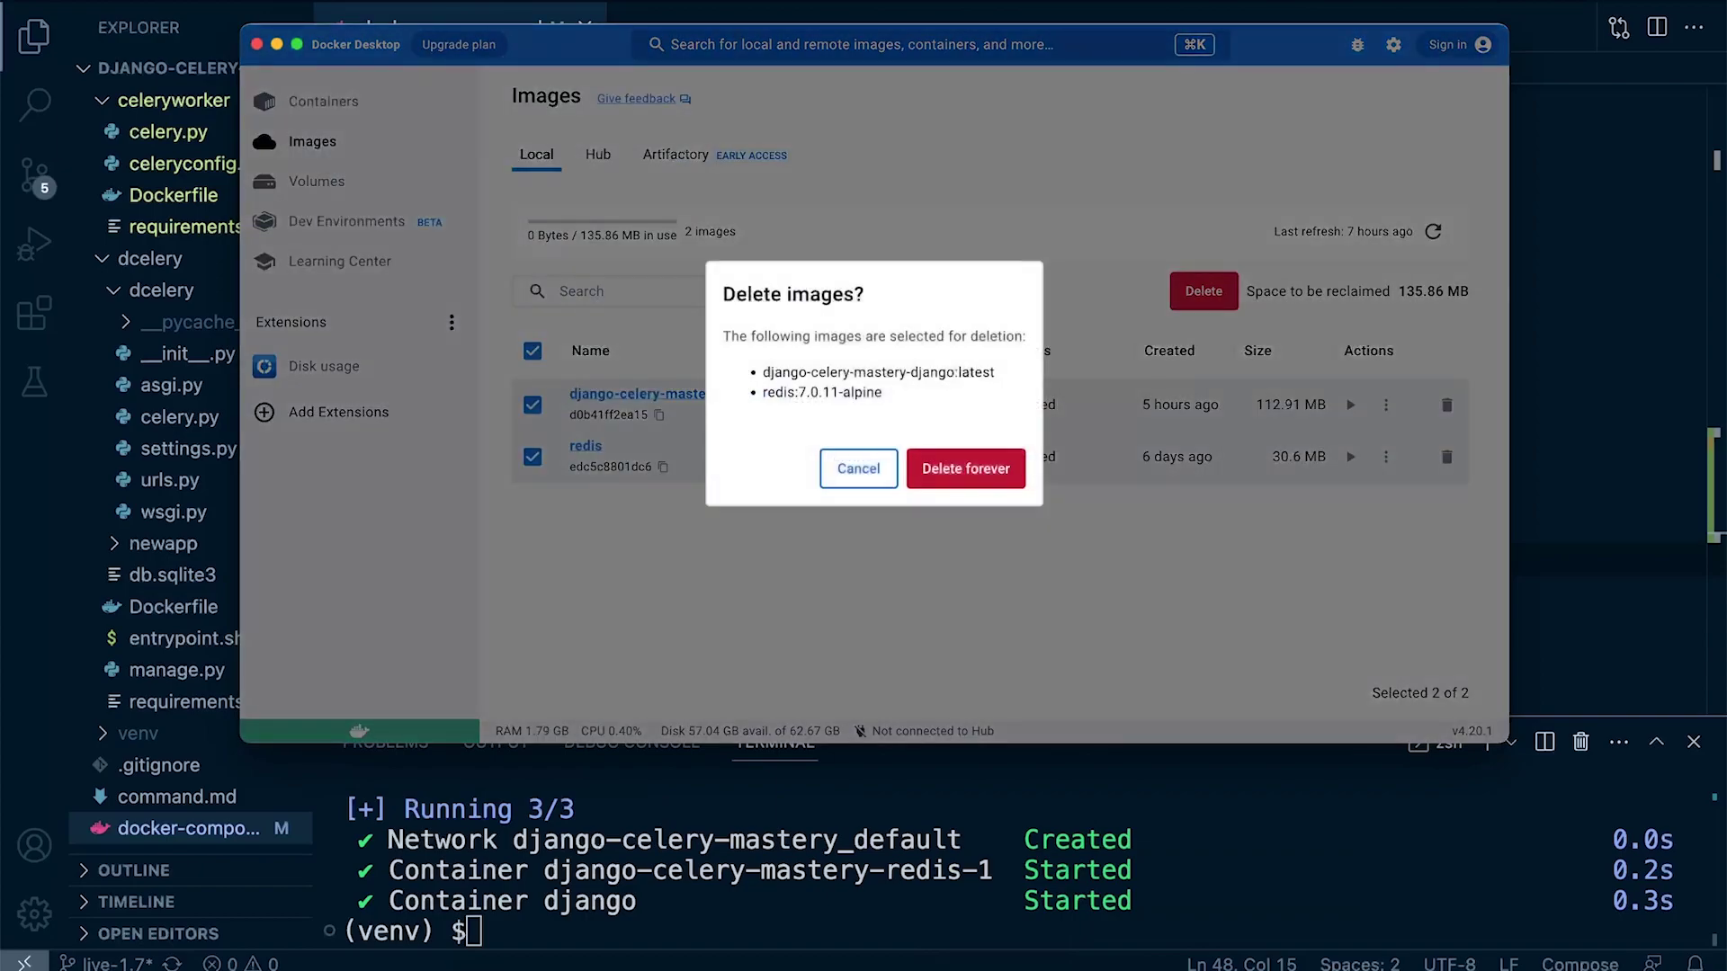
click(965, 468)
key(super+Tab)
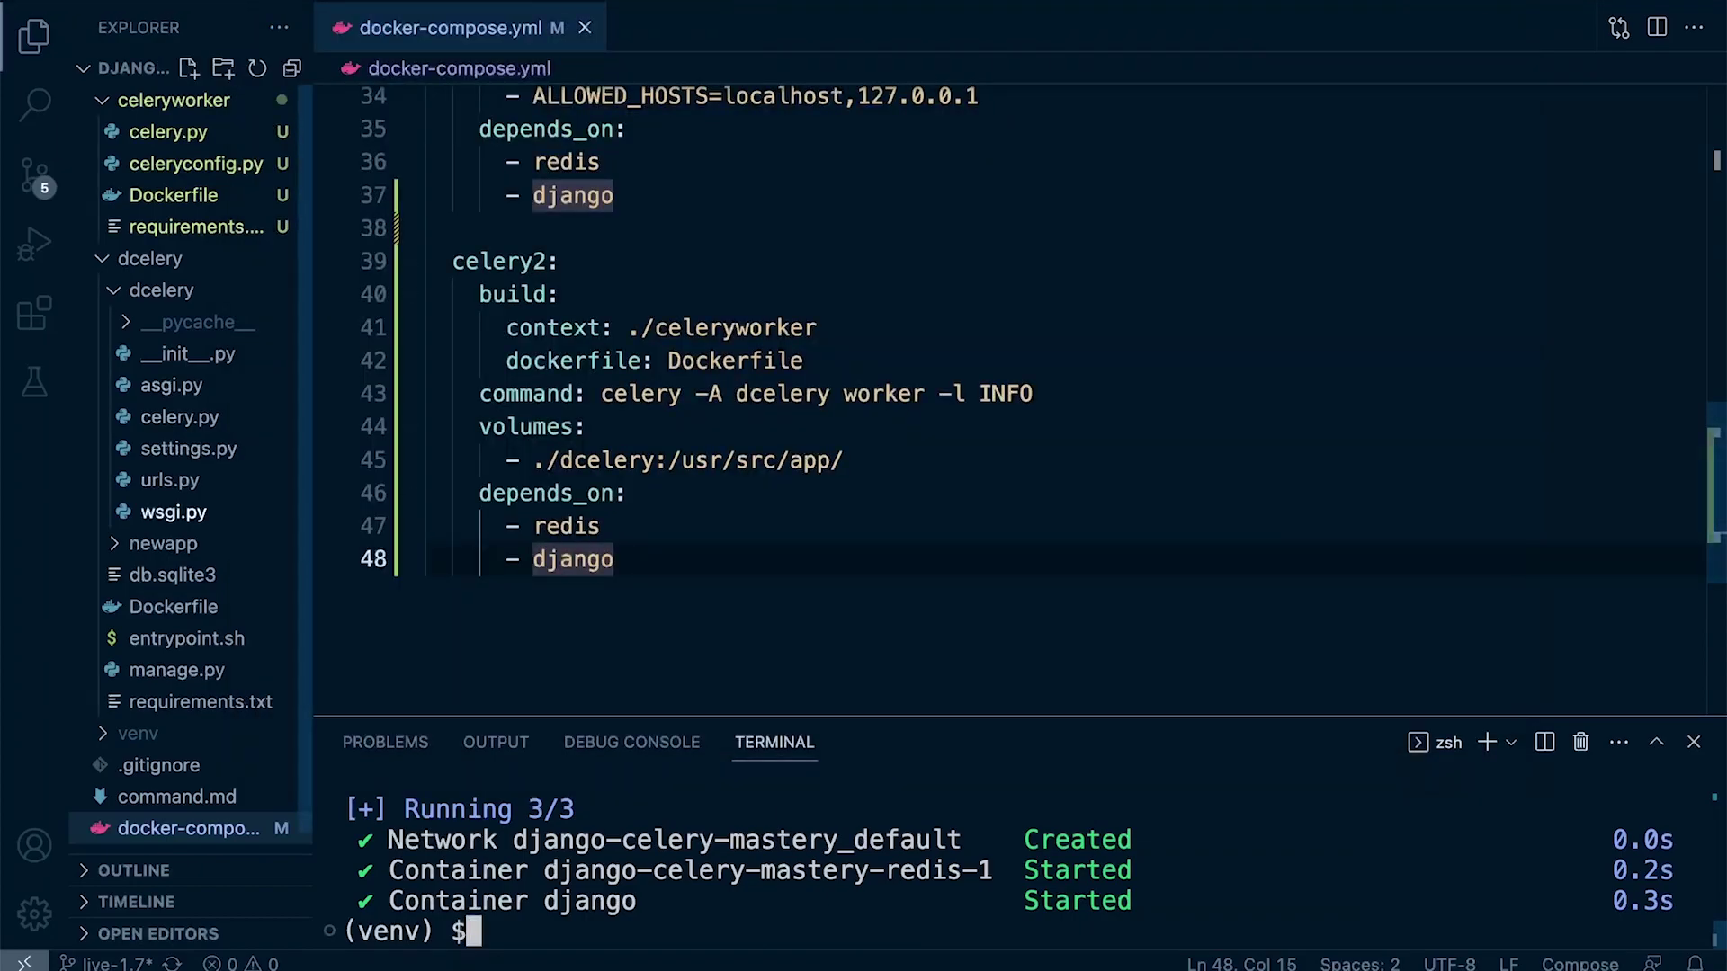
Run 'docker-compose up -d --build', copied from command.md, in the terminal
click(177, 797)
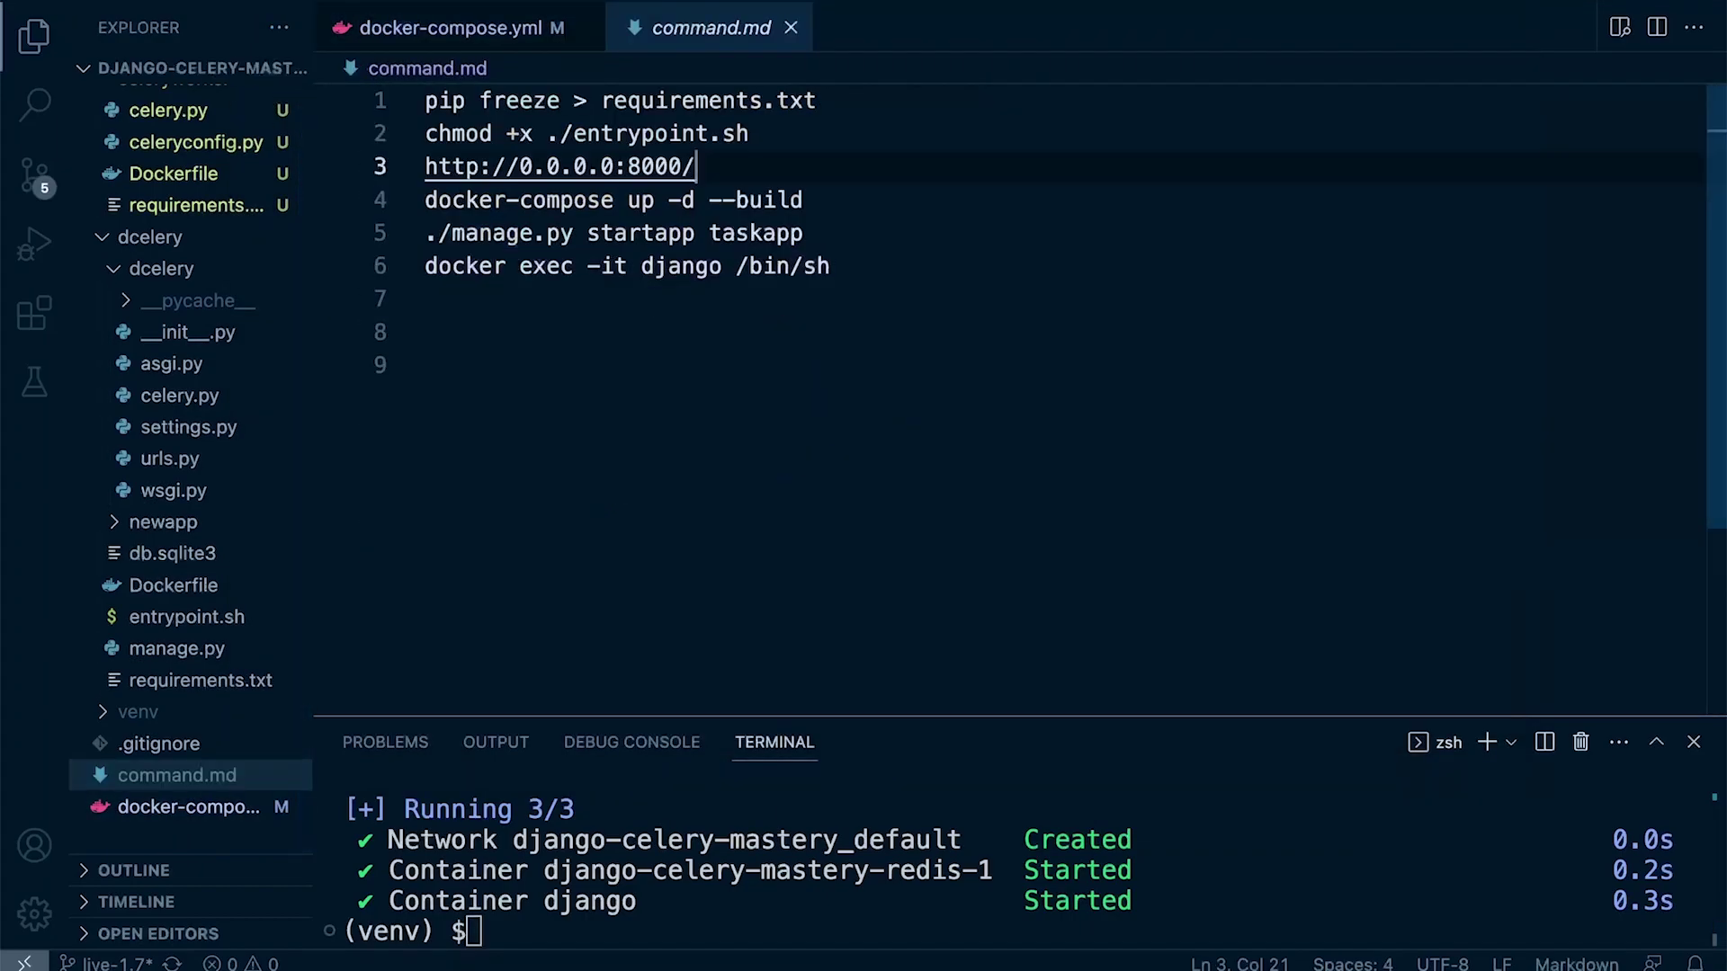
drag(804, 200, 426, 199)
key(ctrl+c)
key(ctrl+v)
key(Return)
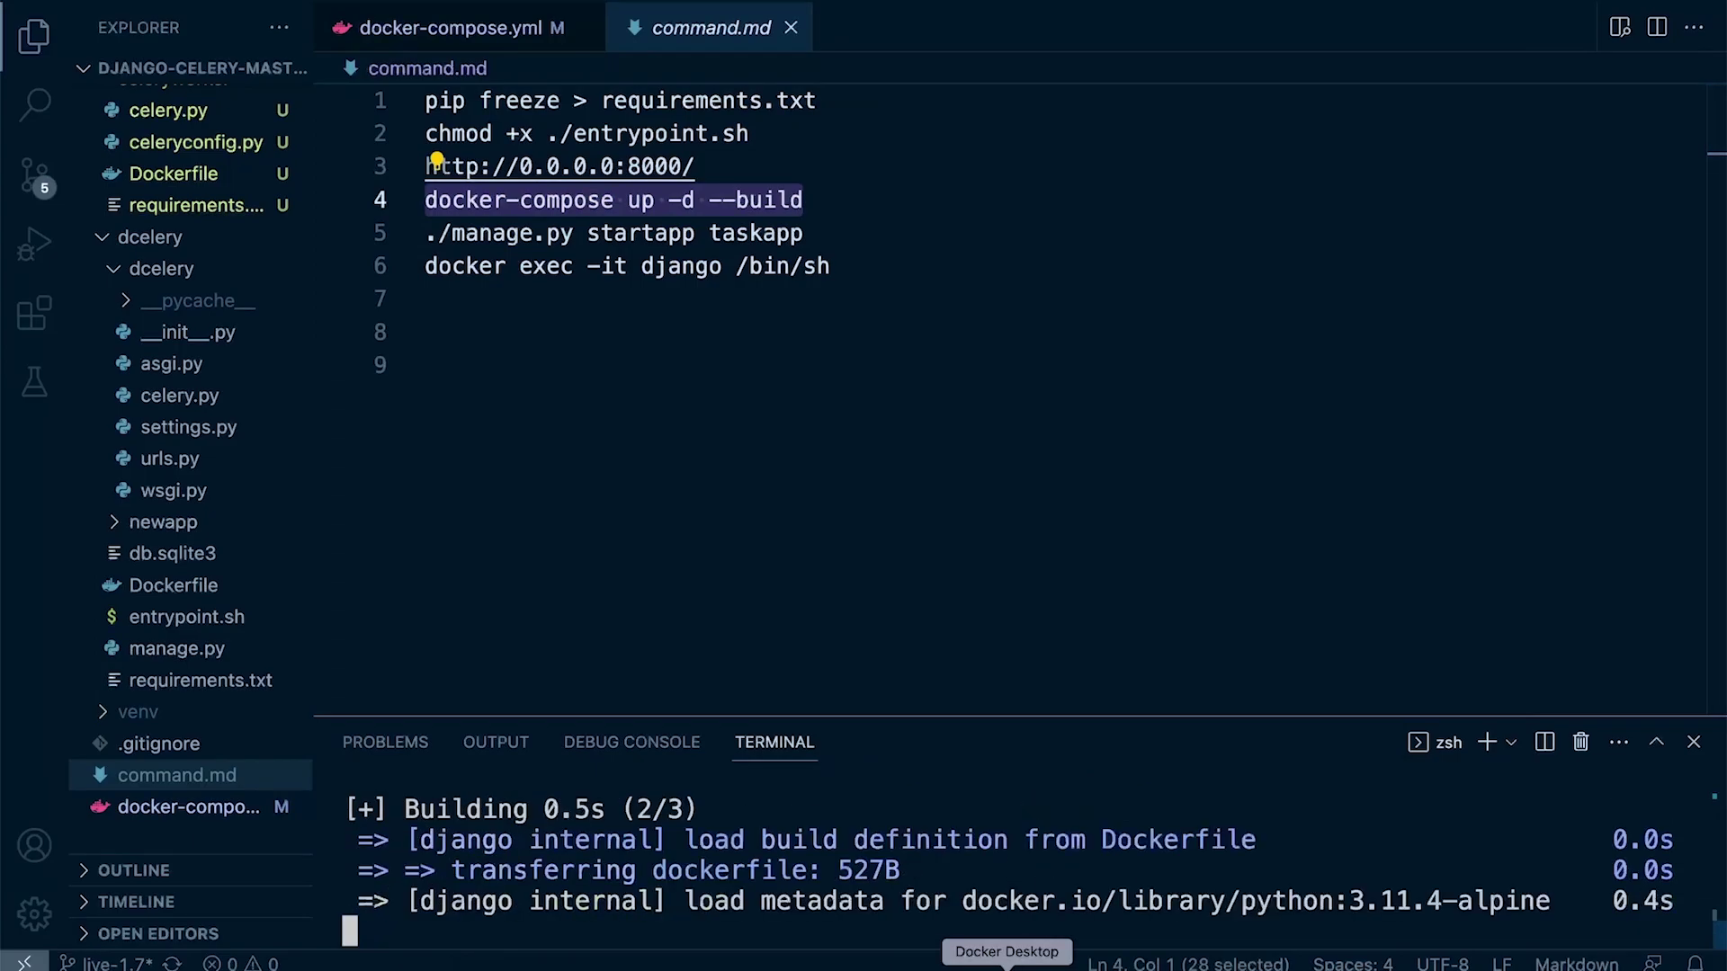
Check the containers in Docker Desktop and open celery2-1's details
click(1005, 966)
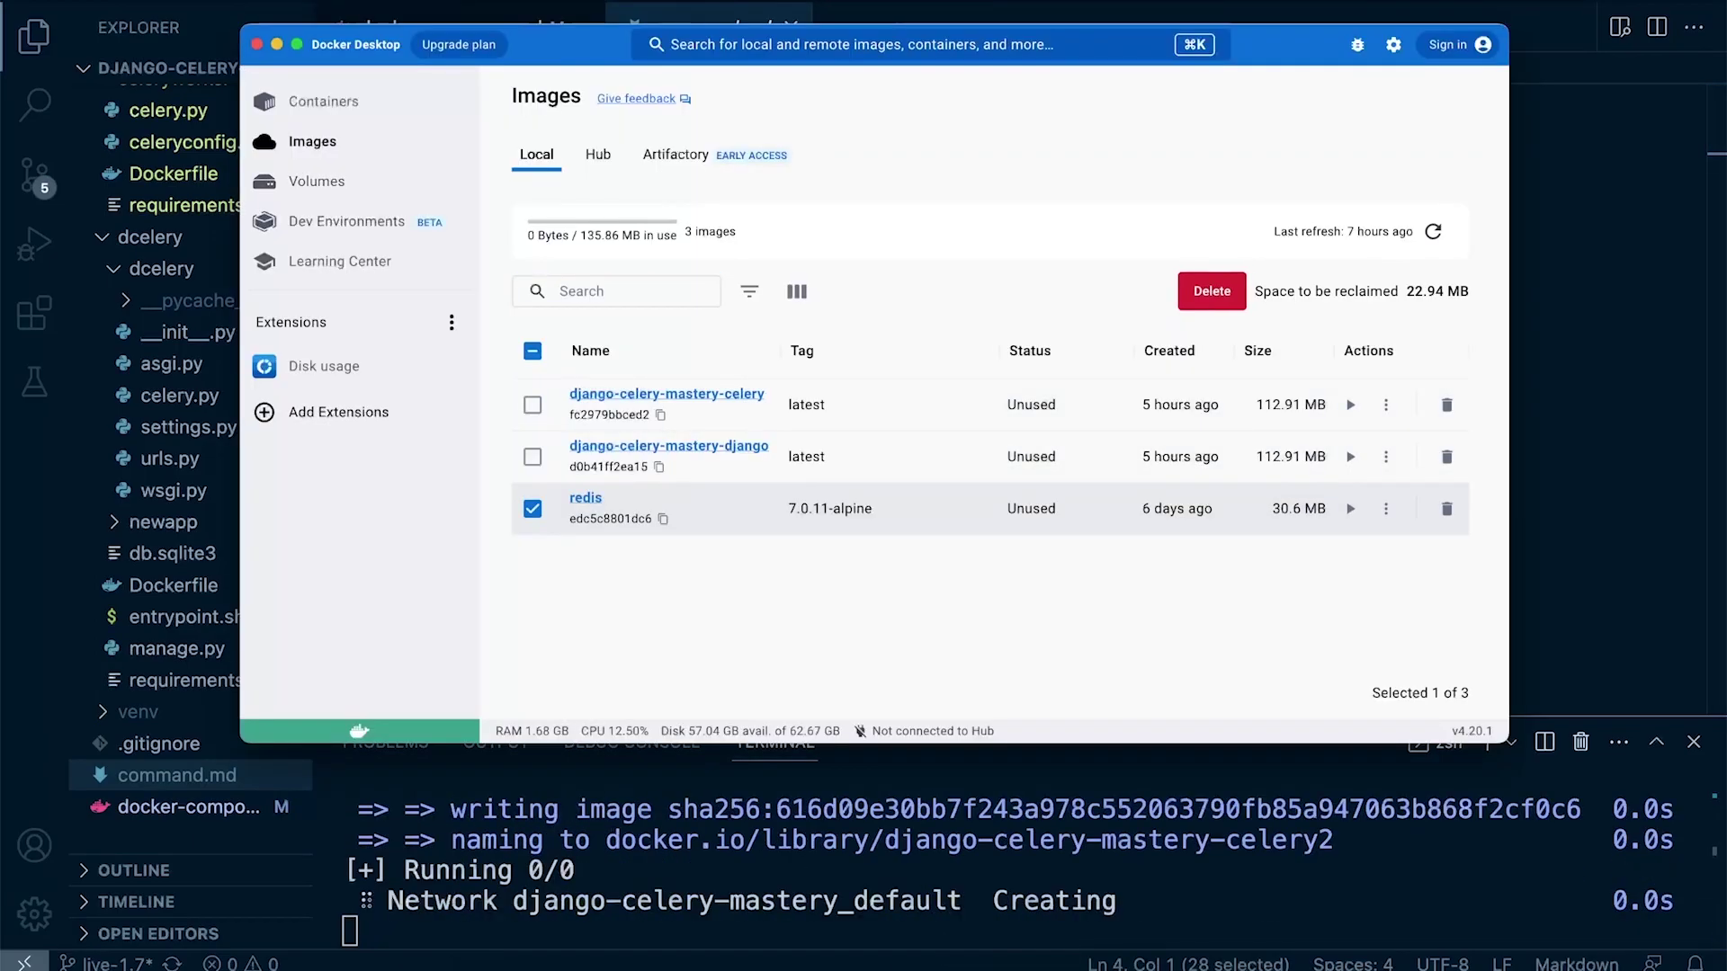
click(322, 102)
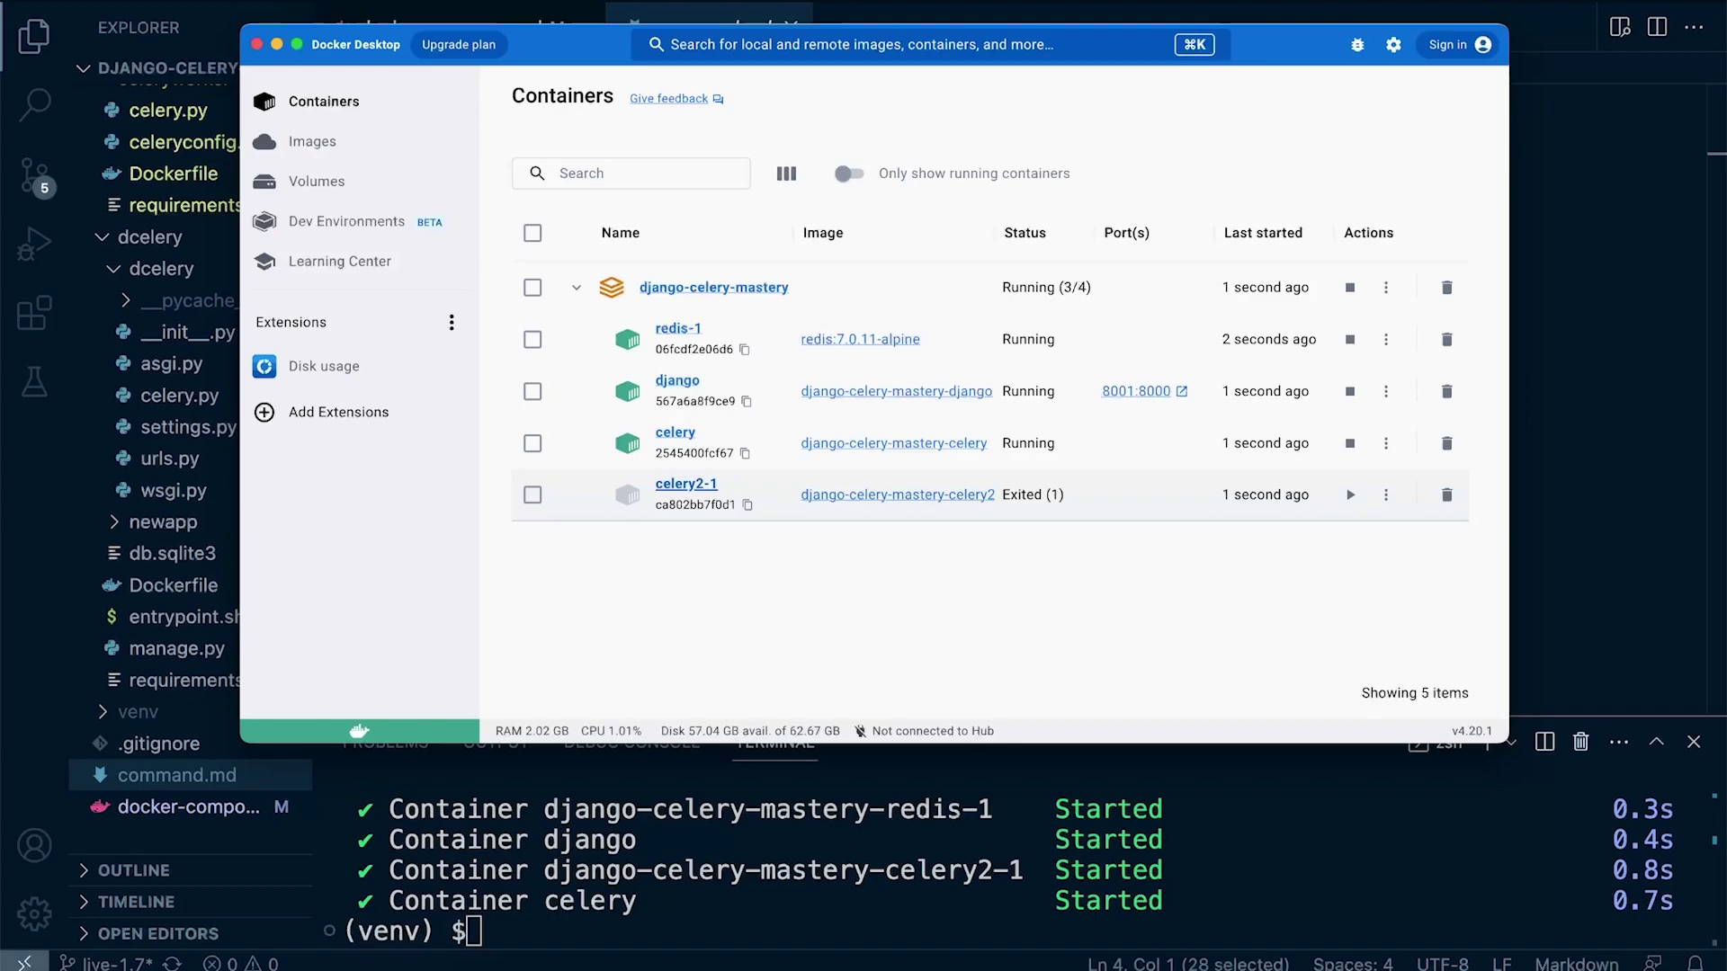
click(686, 484)
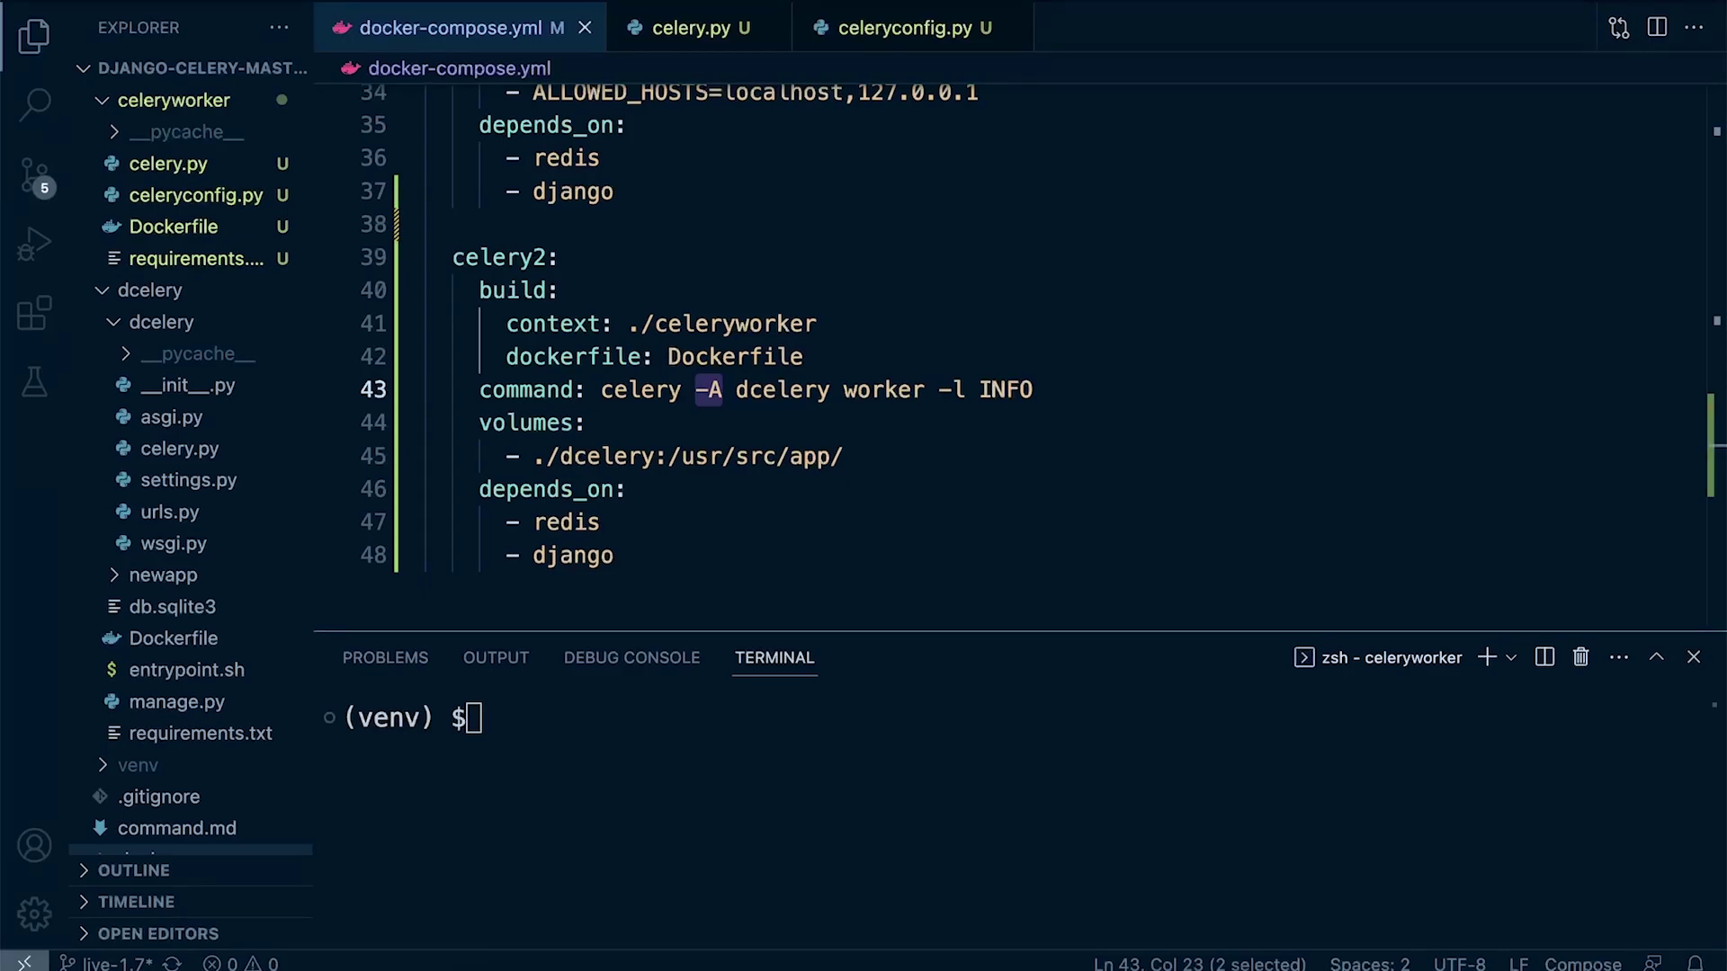
Review celeryconfig.py's broker settings and the celeryworker Dockerfile's /usr/src/app paths
key(Down)
key(Up)
key(ctrl+shift+Right)
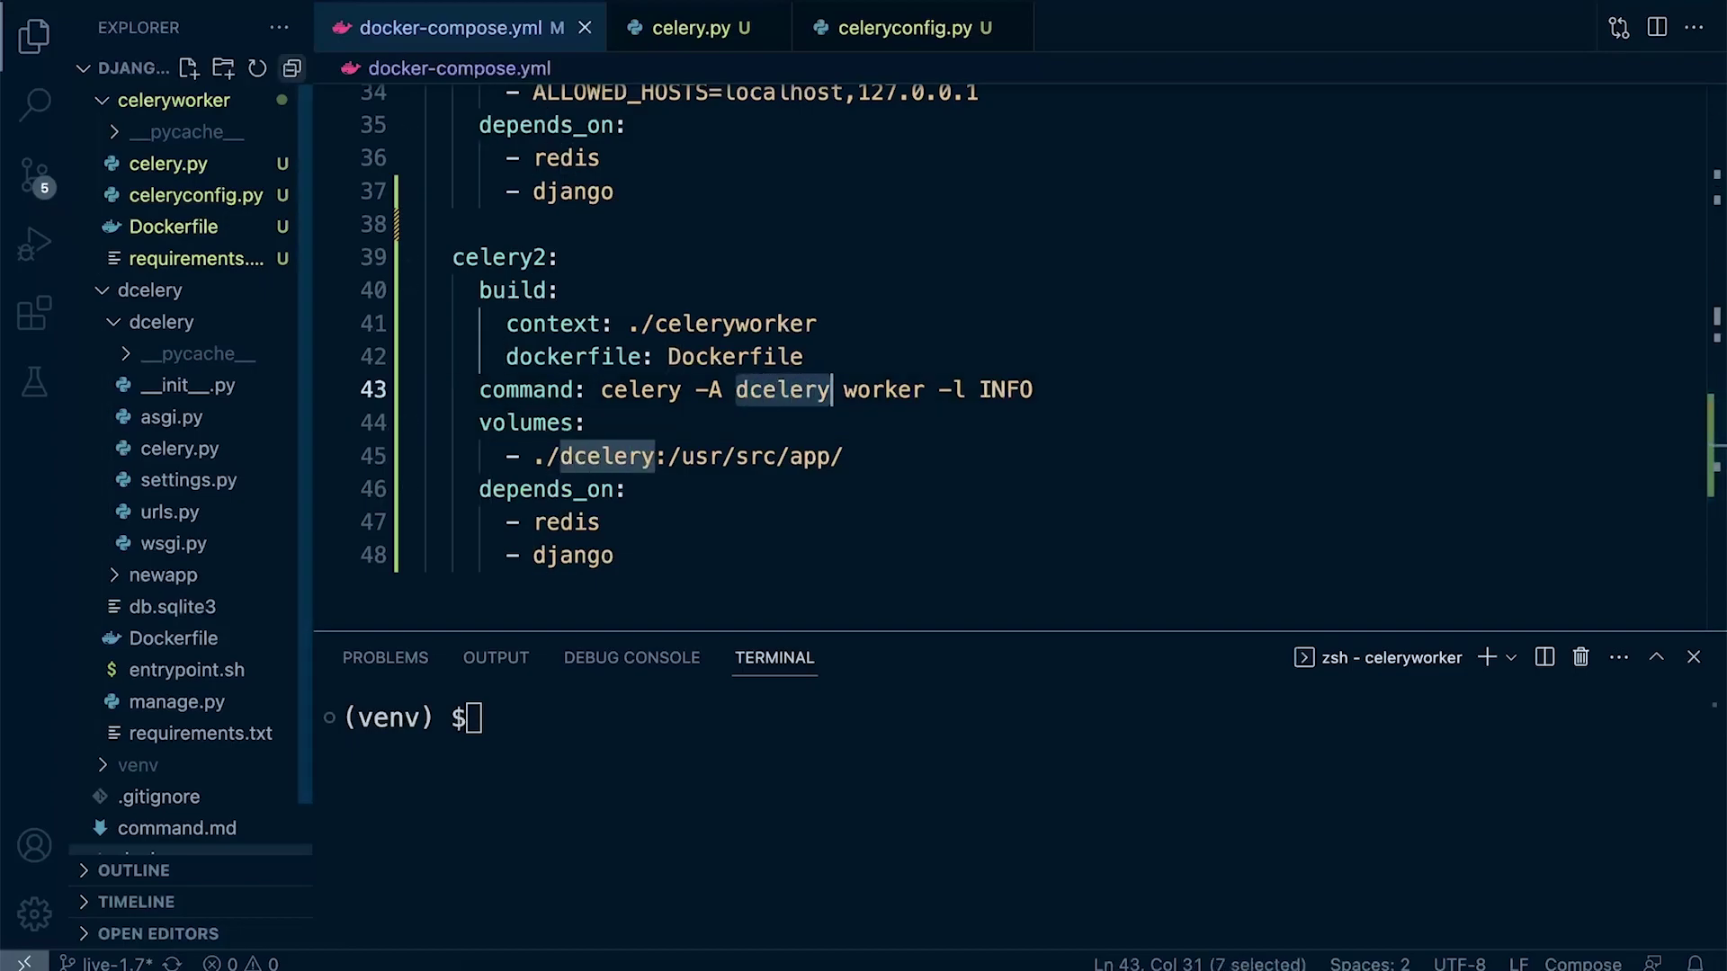
click(905, 28)
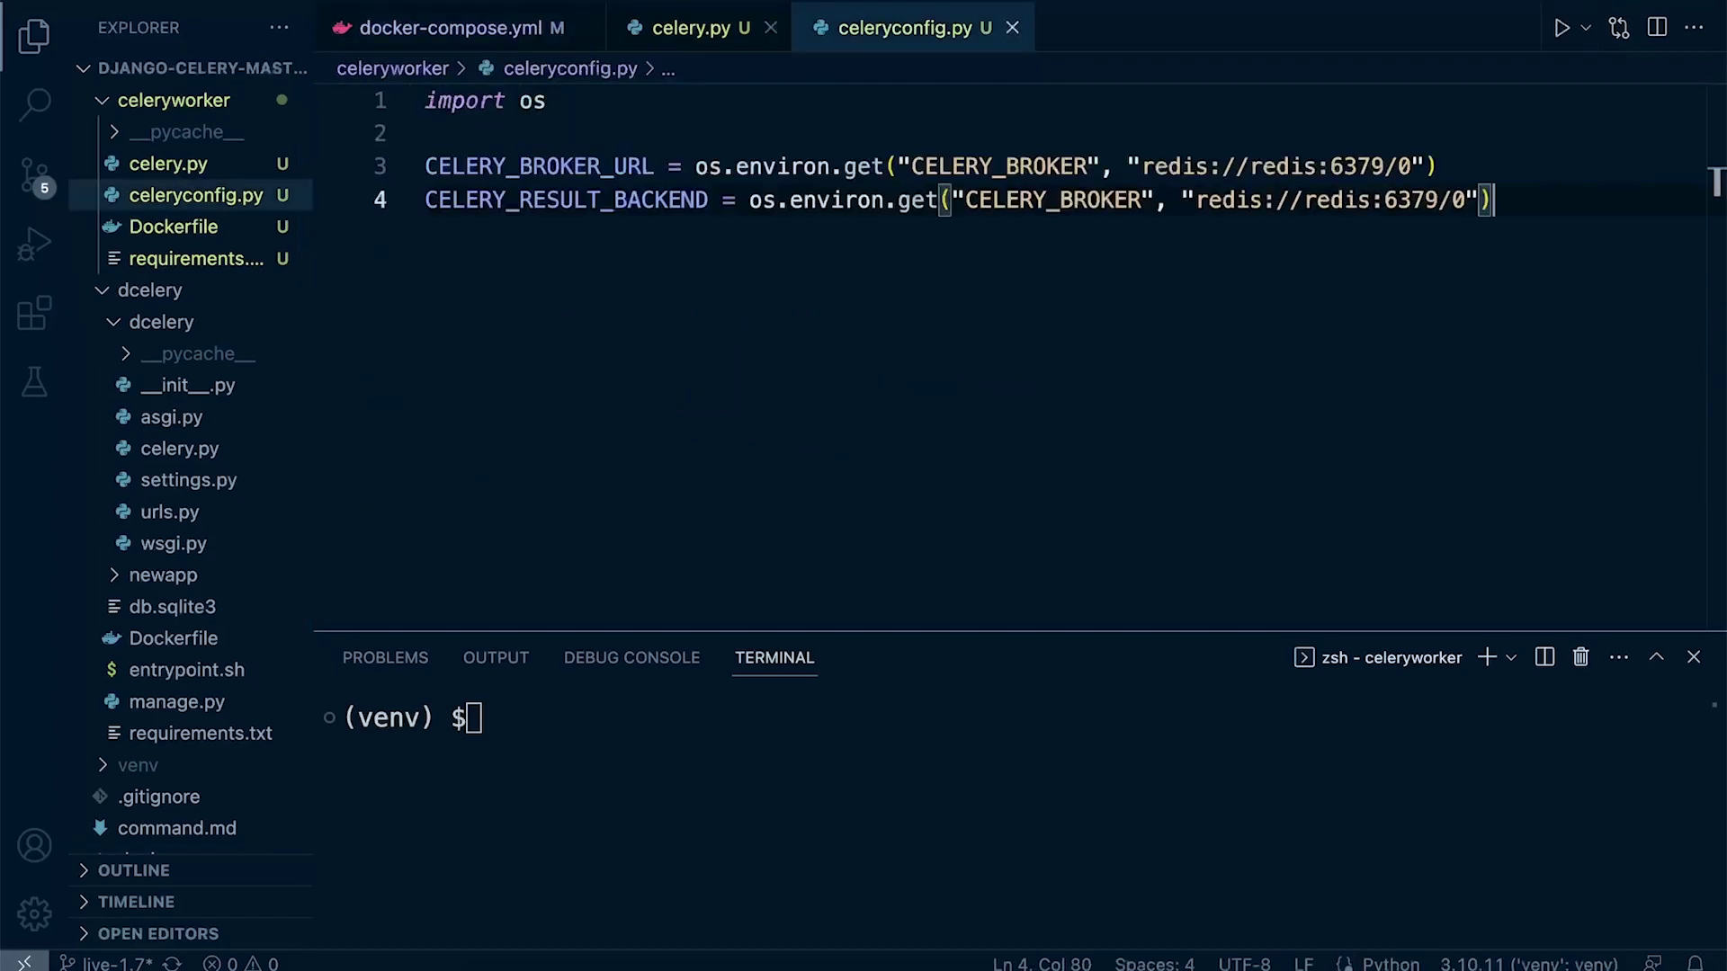
click(451, 27)
click(174, 174)
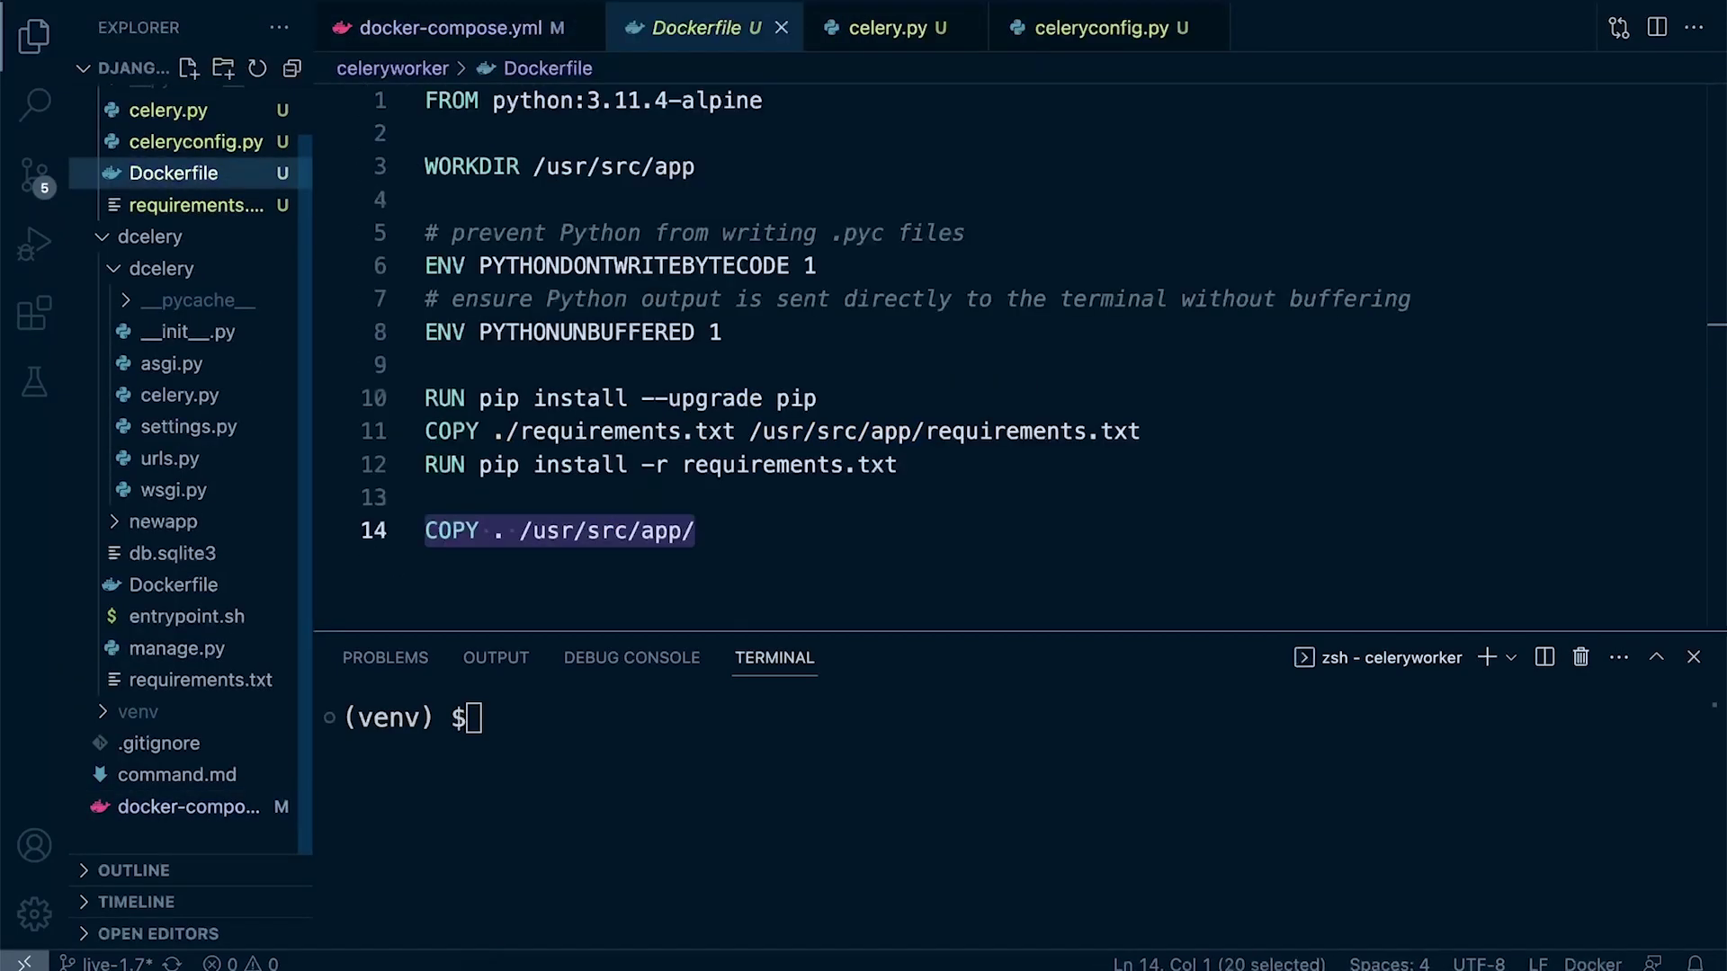
drag(425, 166, 697, 166)
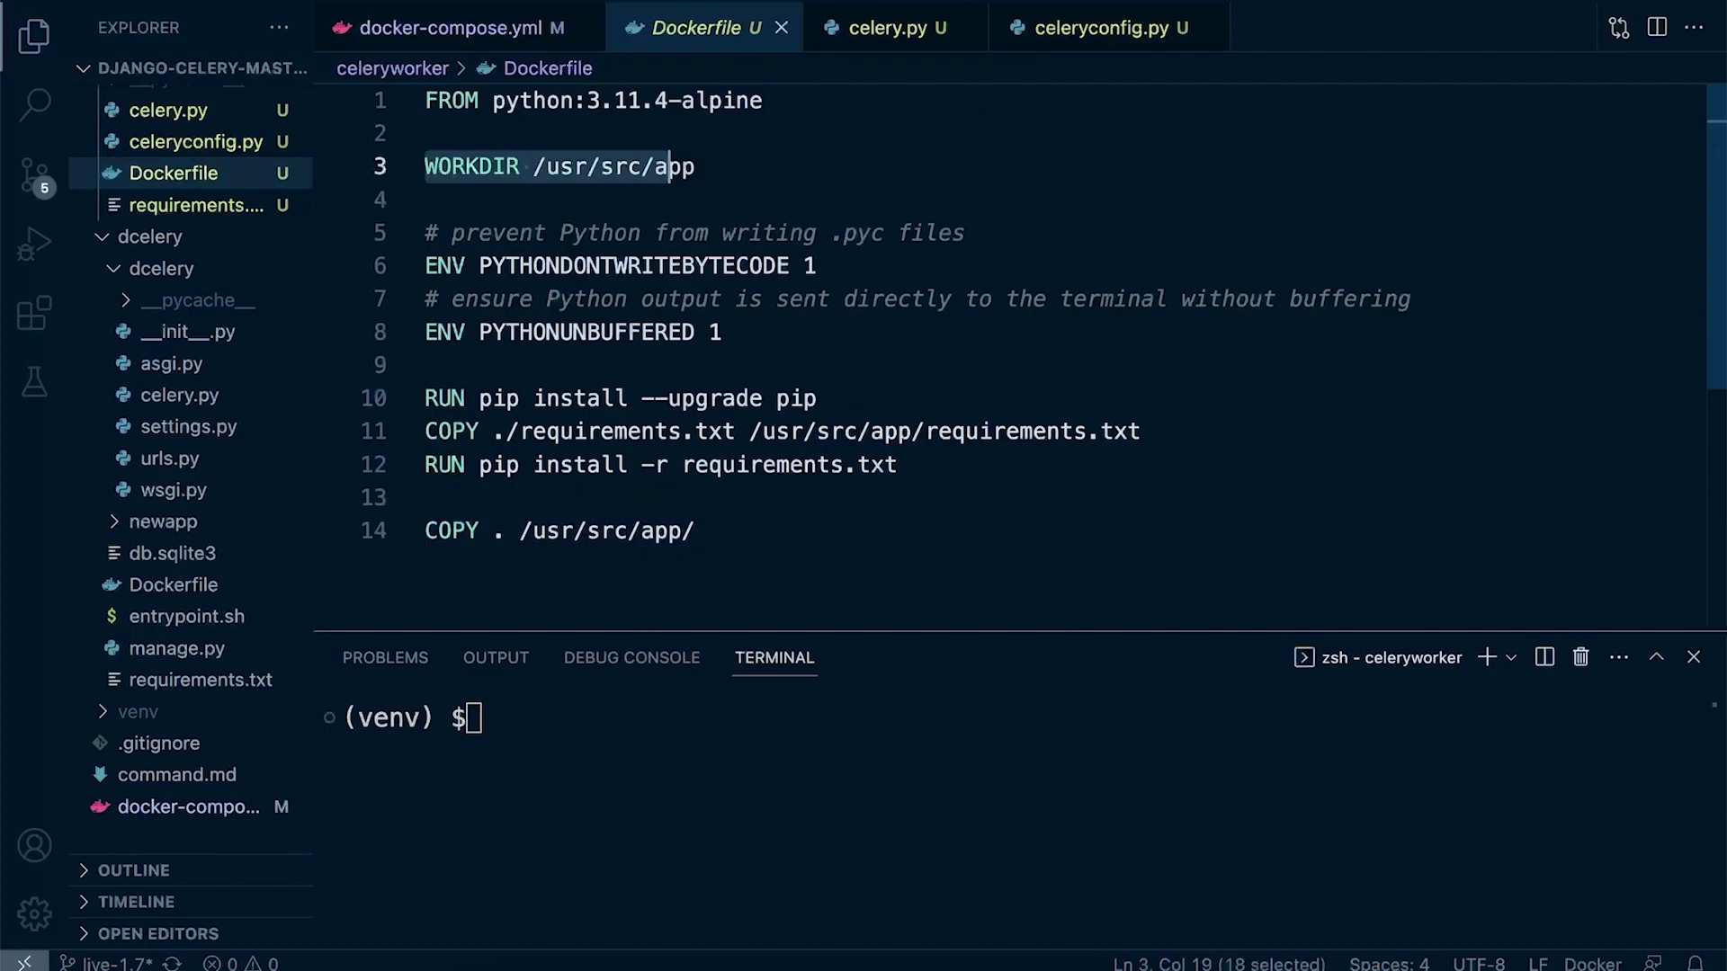
drag(695, 530, 426, 531)
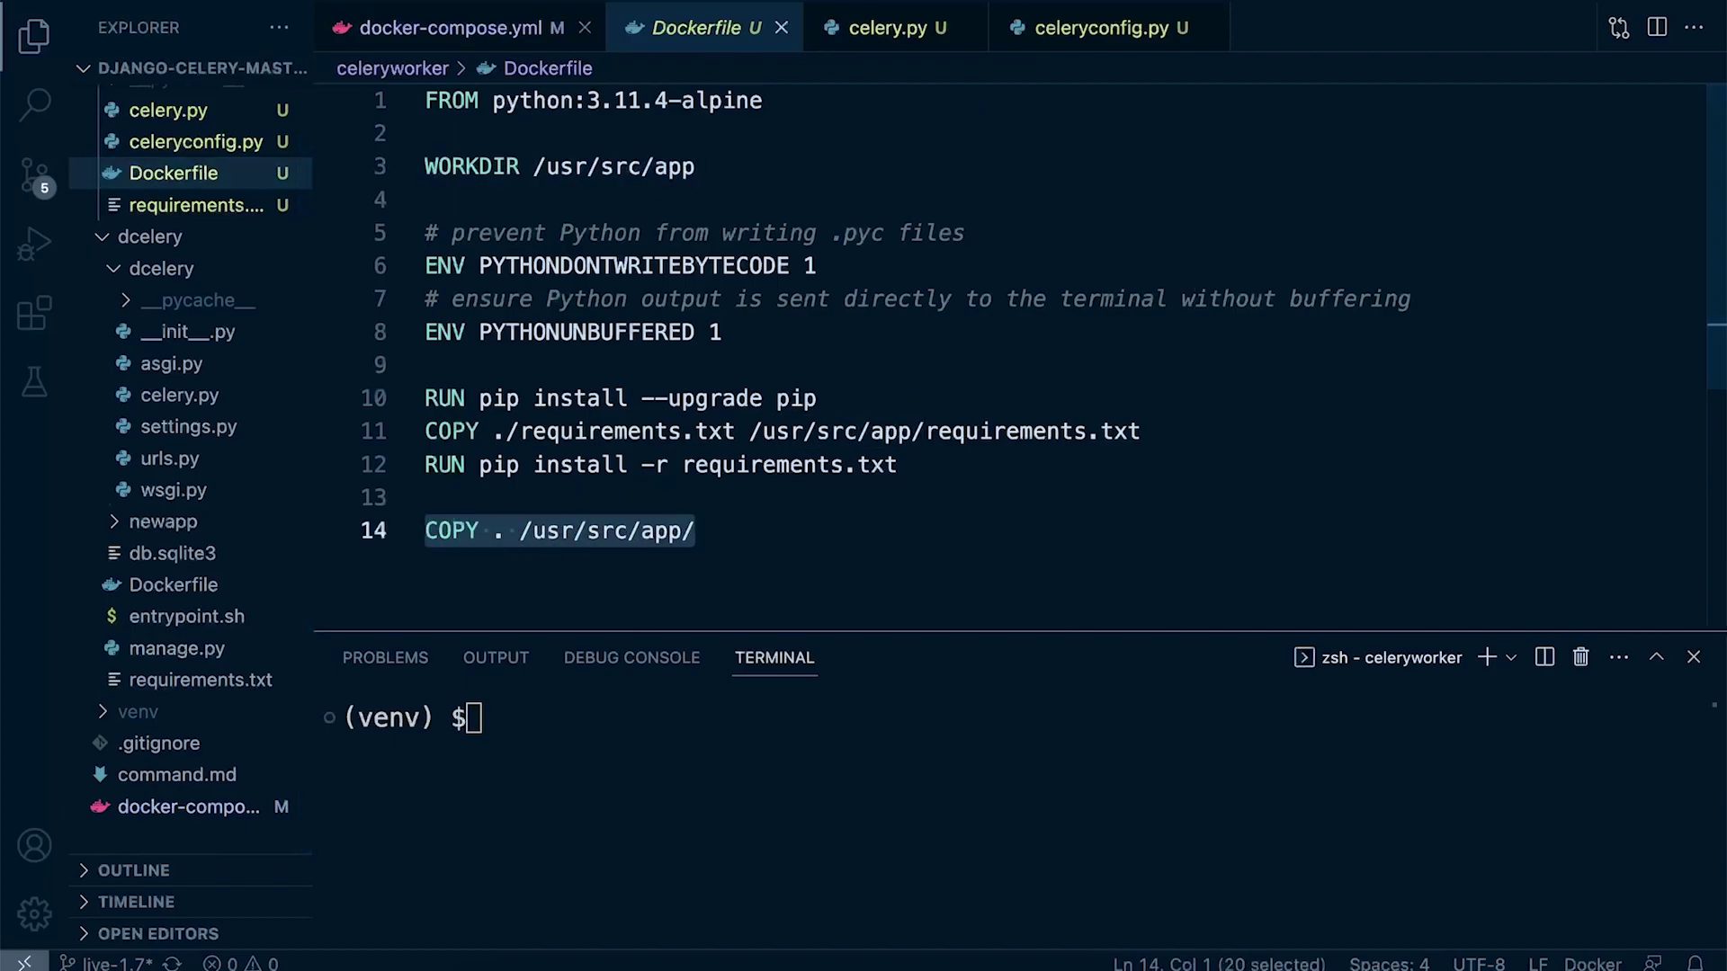
click(452, 27)
Change celery2's command to '-A celery' and its volume to './celeryworker'
double_click(1005, 390)
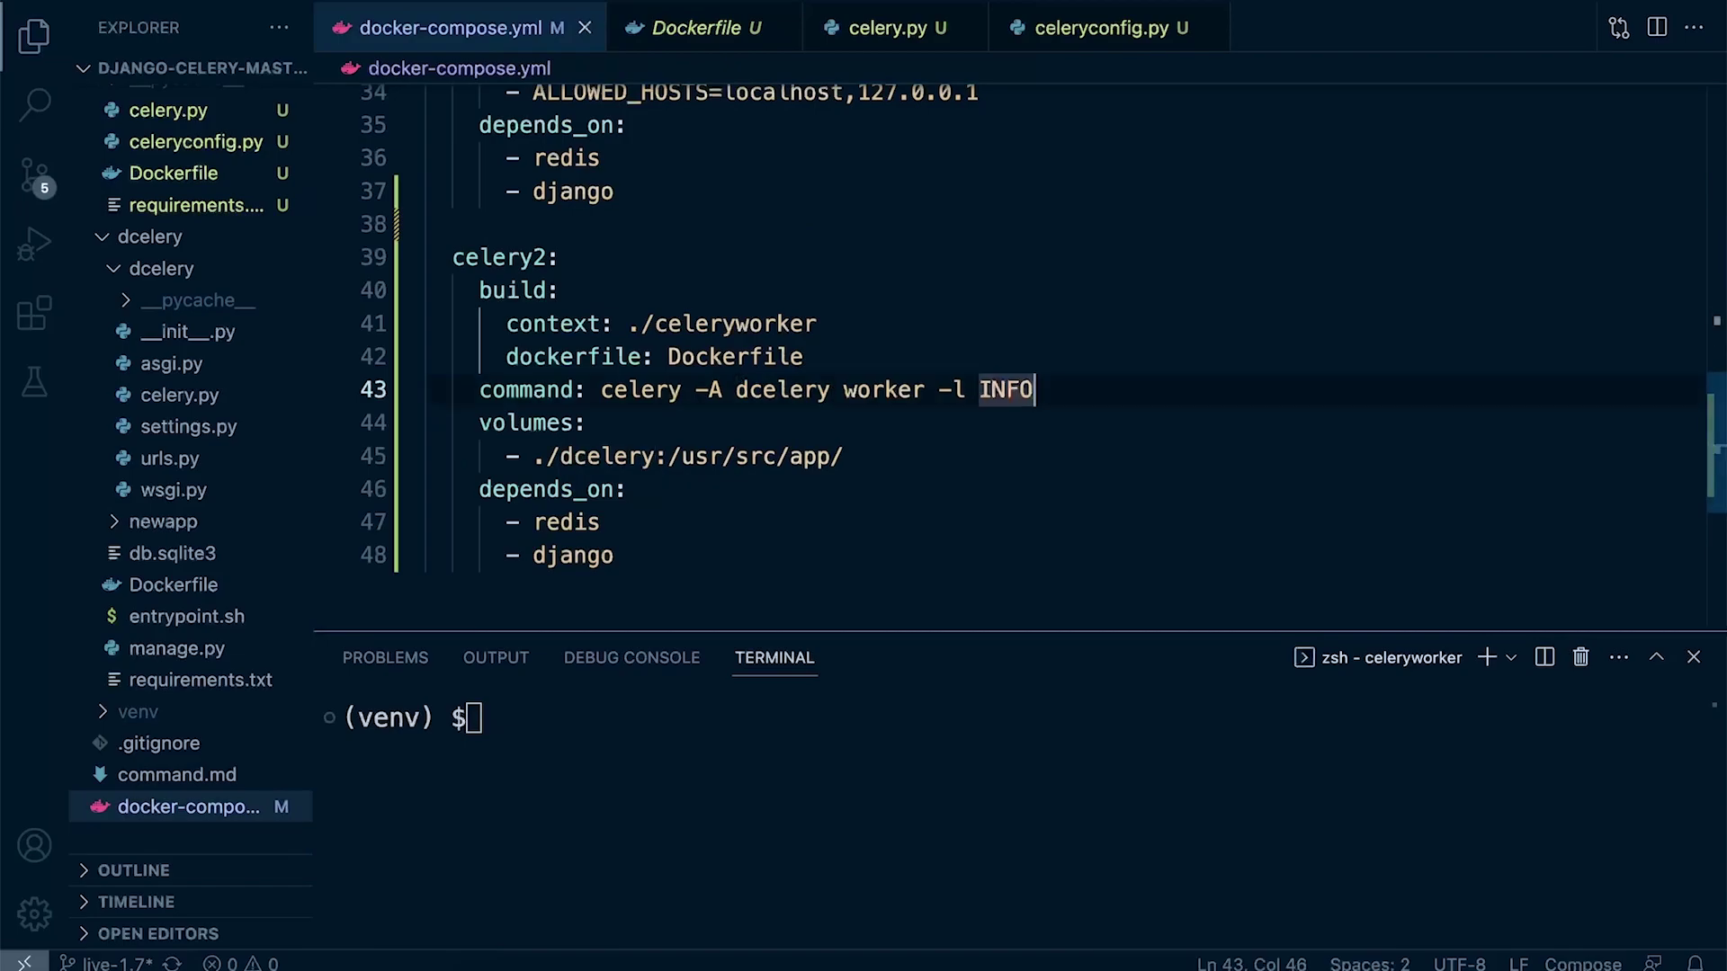
double_click(527, 423)
drag(1033, 390, 479, 389)
scroll(189, 404, up, 2)
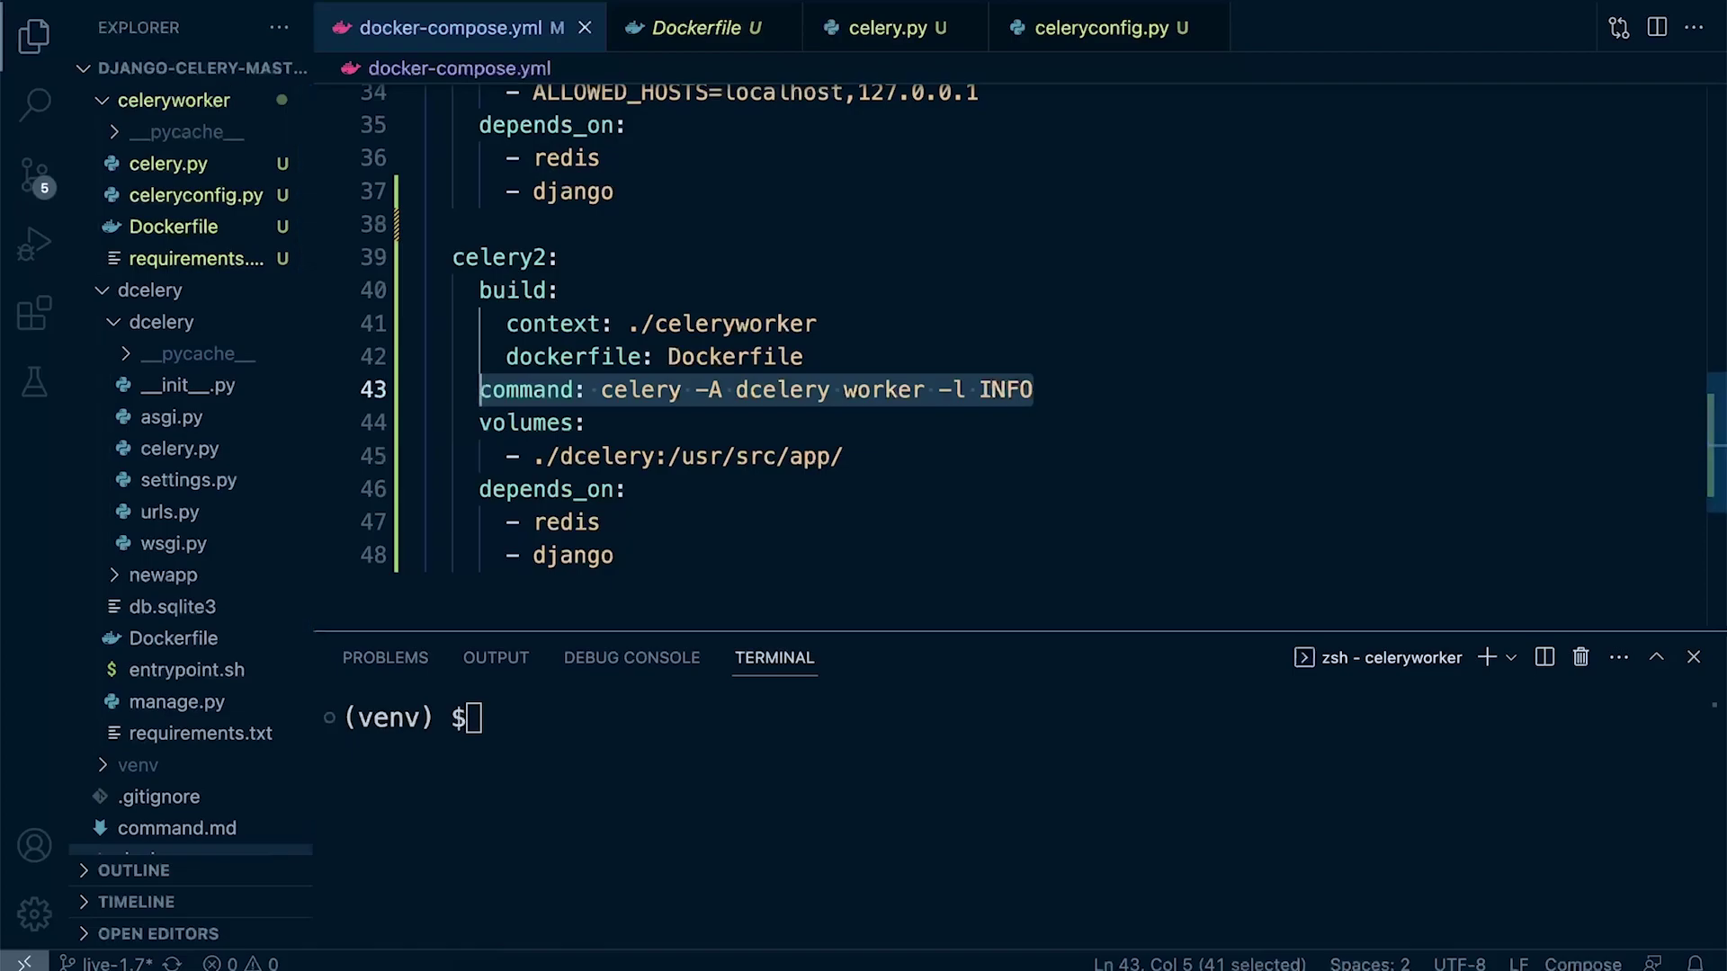
key(Down)
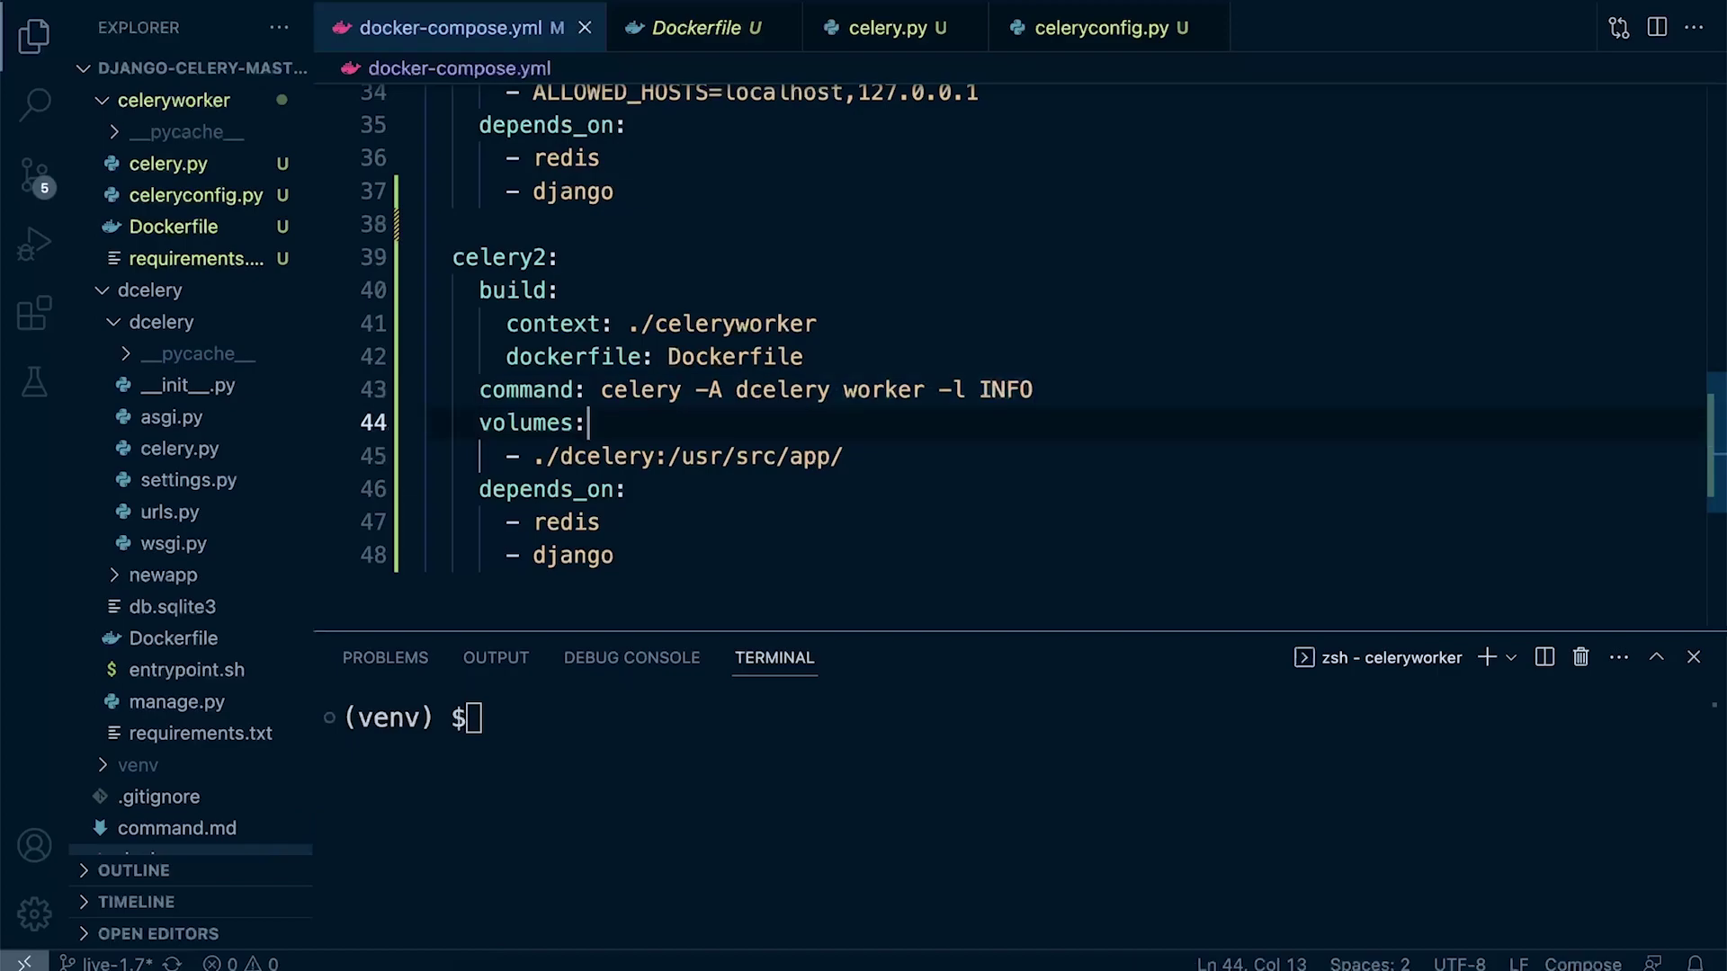
double_click(782, 389)
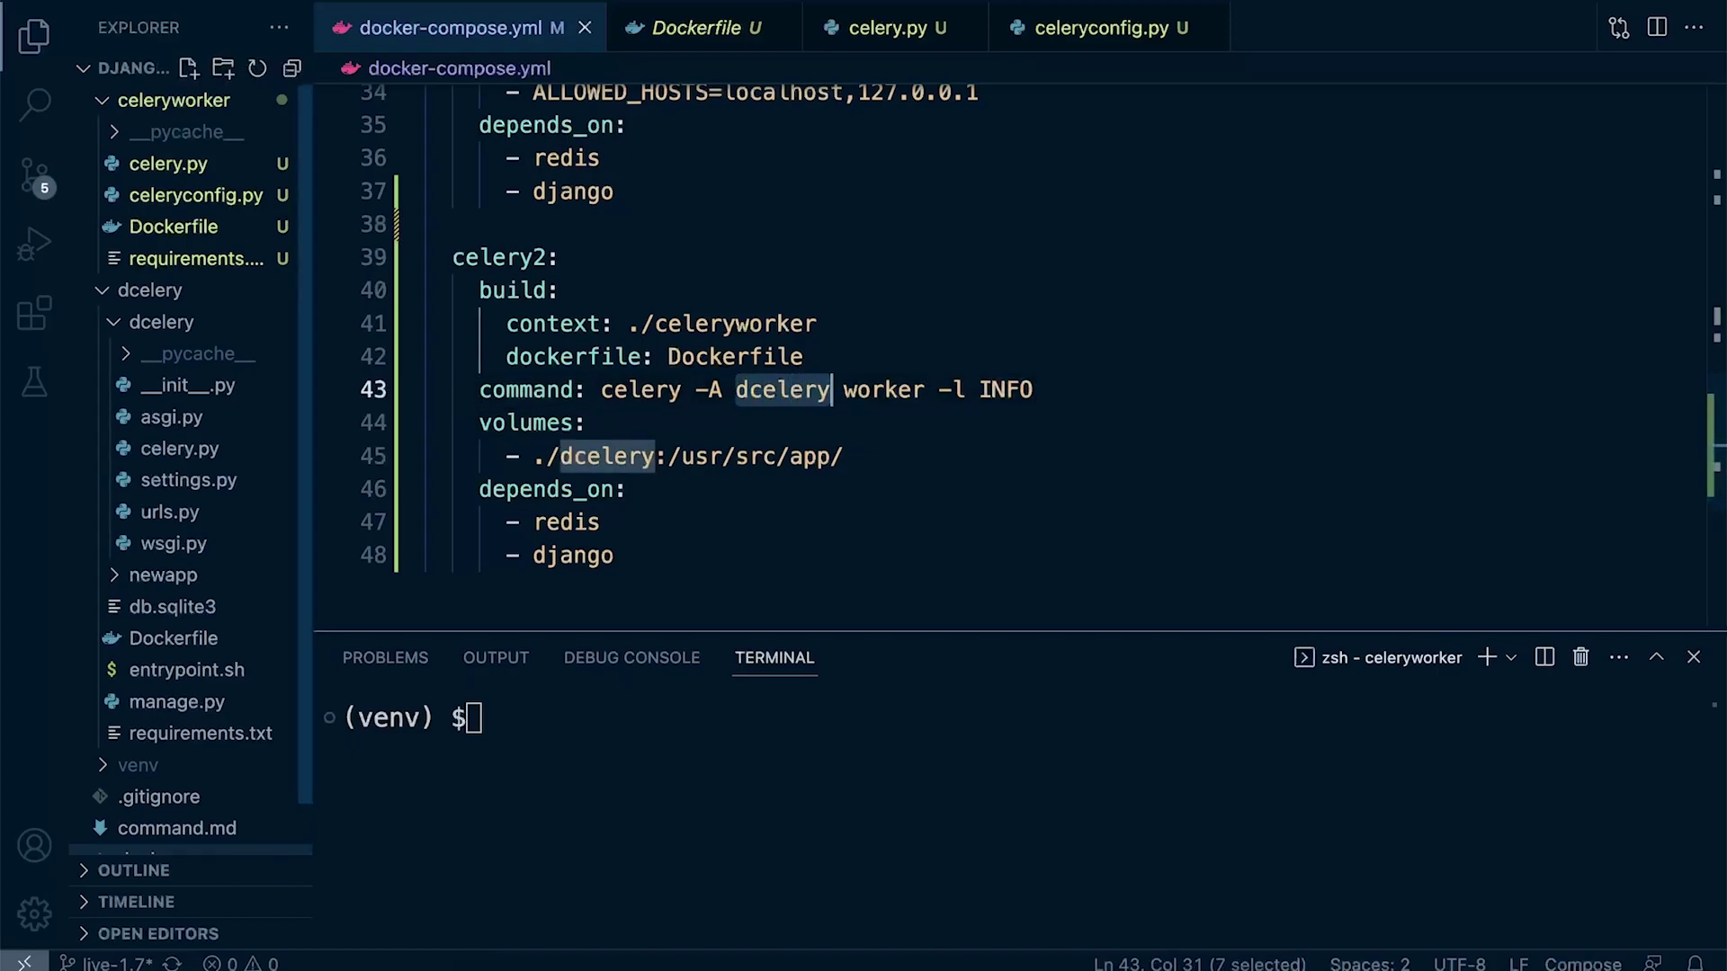
text(ce)
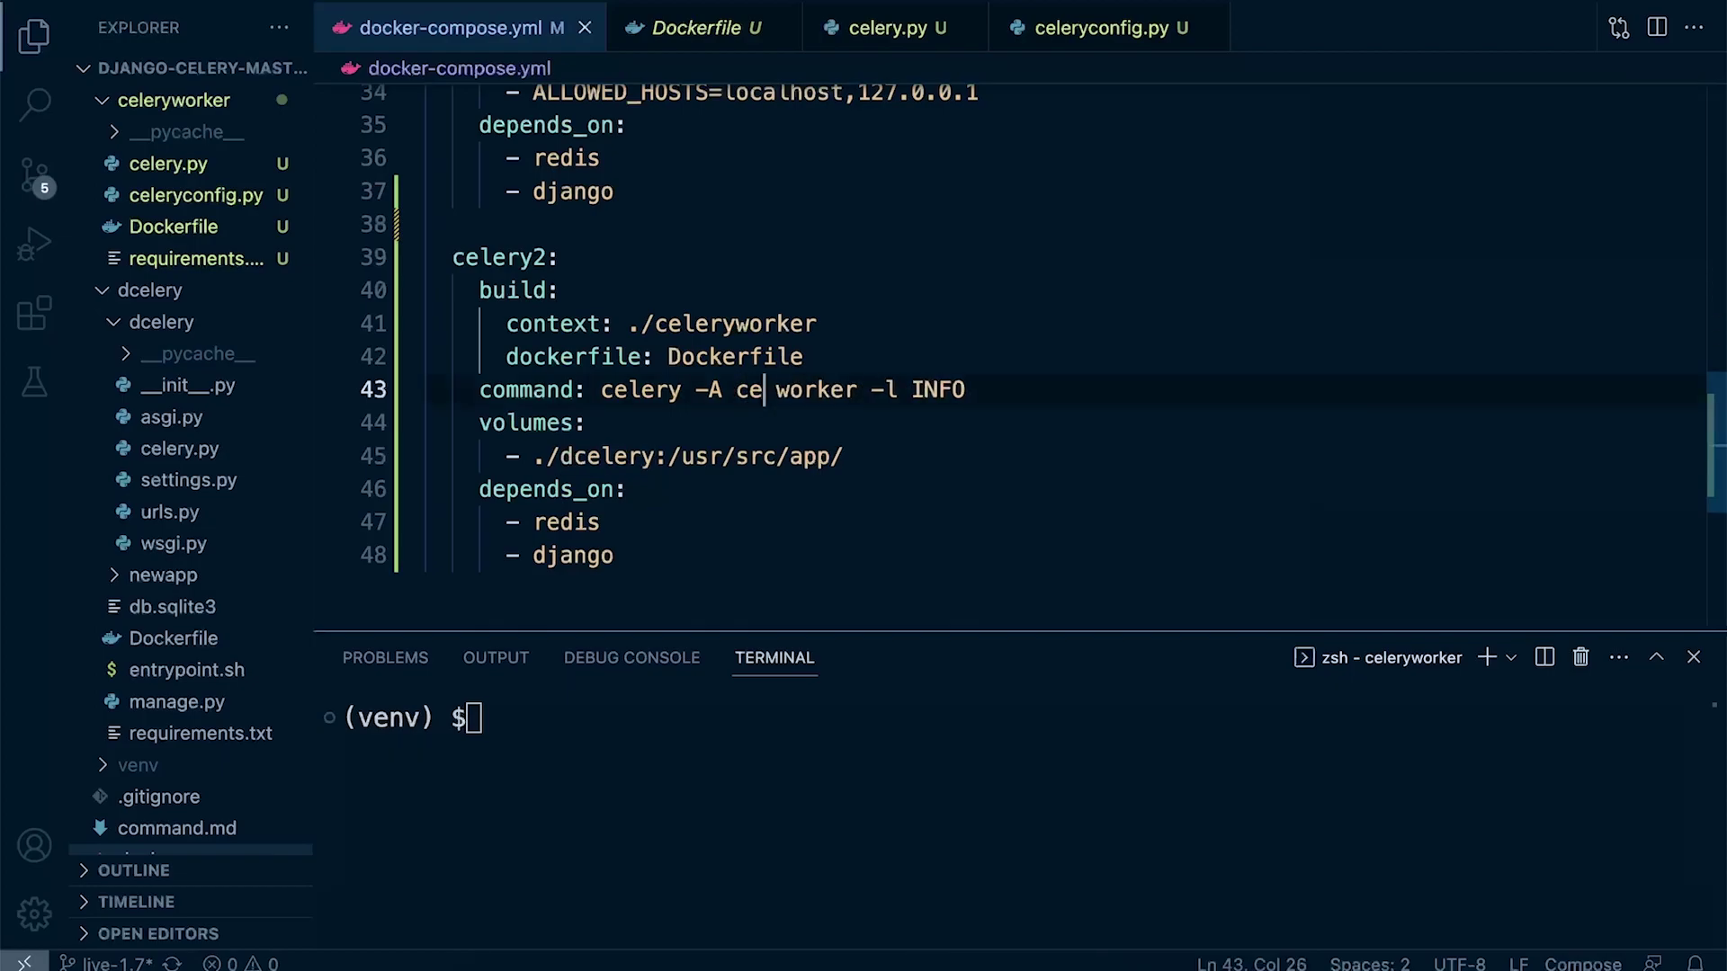
text(lery)
key(Down)
key(Down)
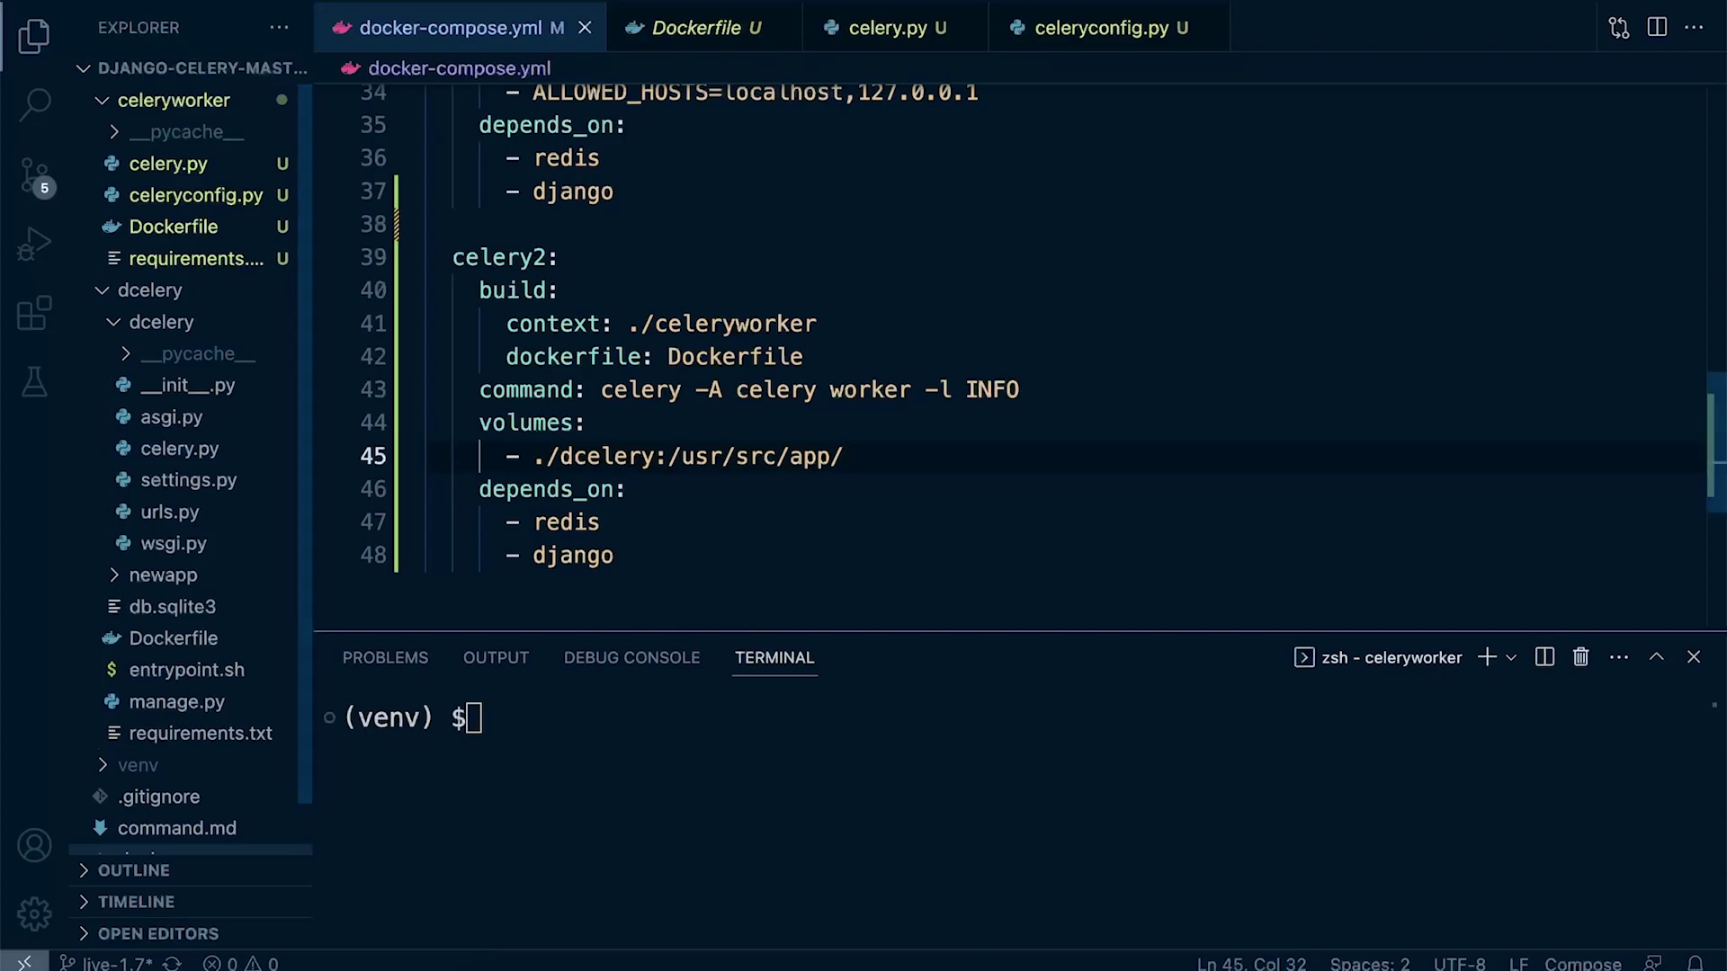
click(587, 456)
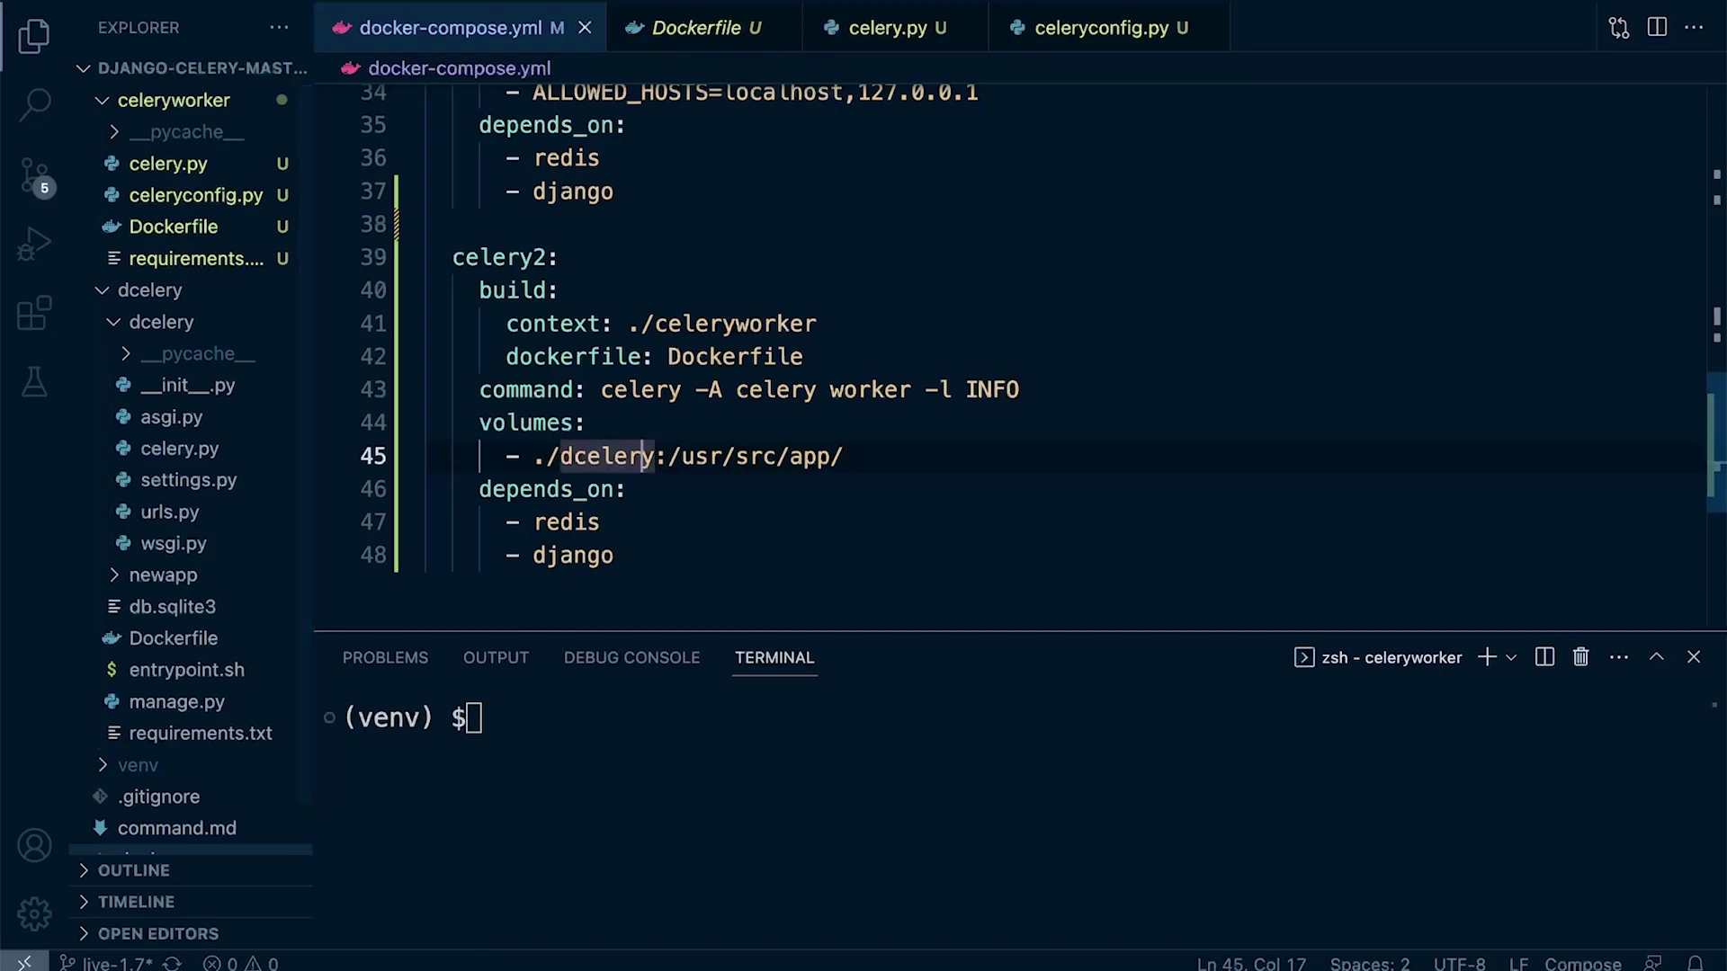
double_click(587, 456)
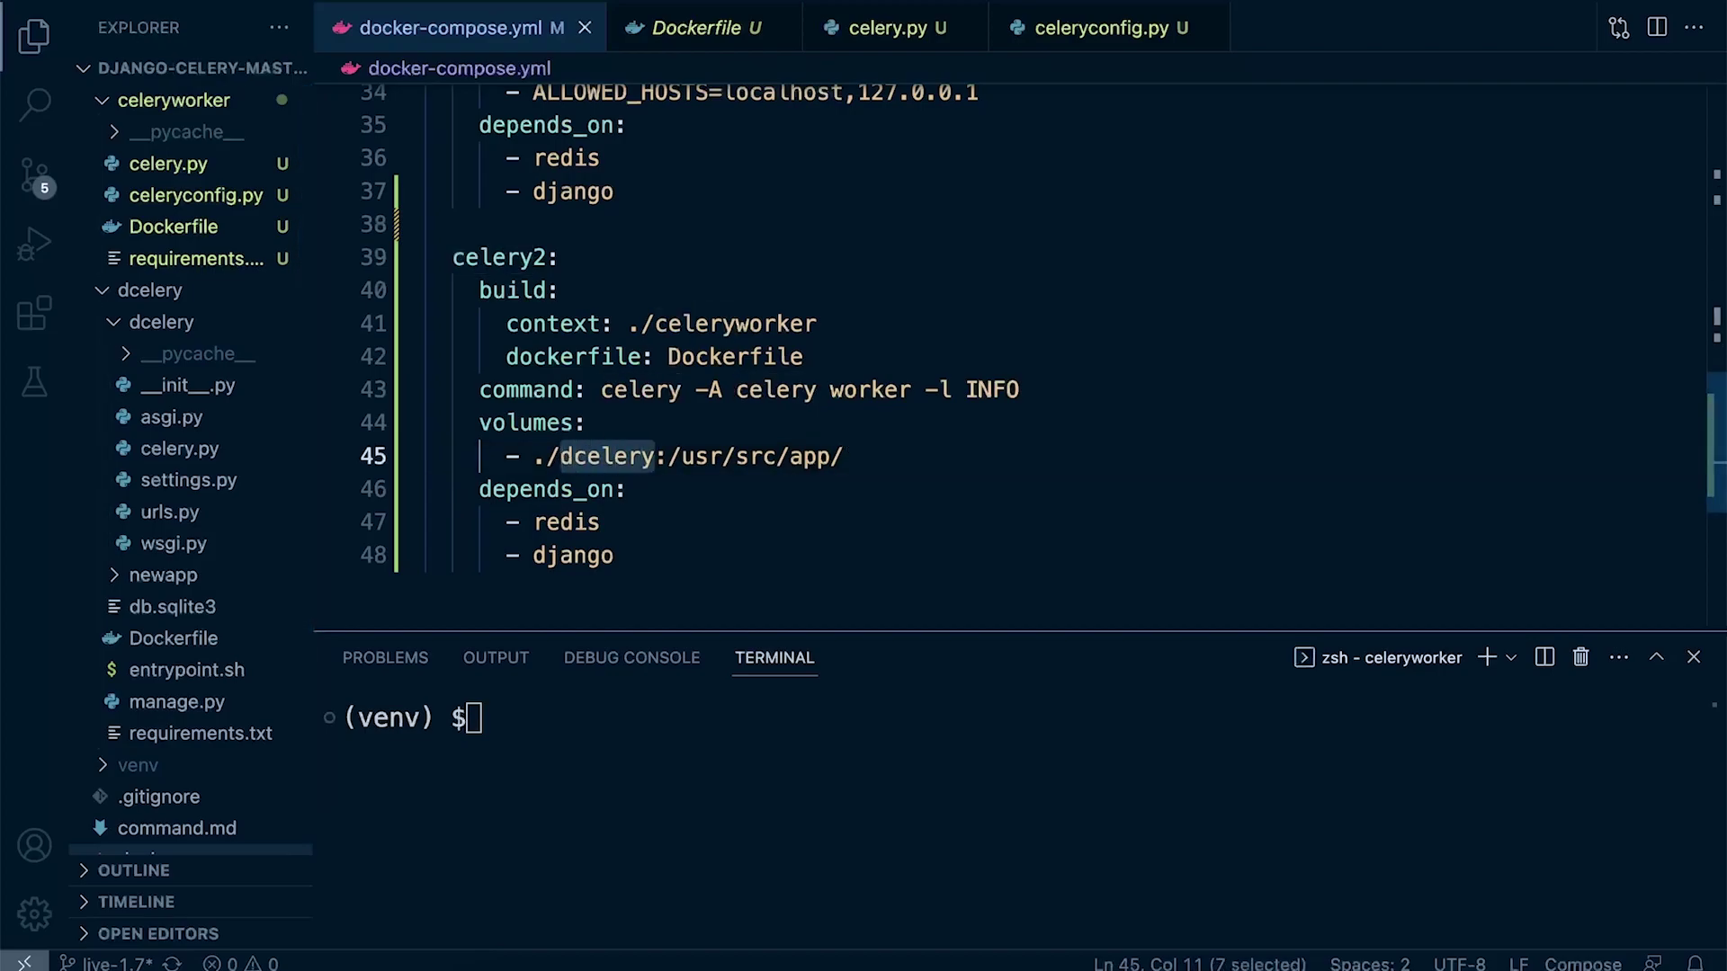
text(celeryworker)
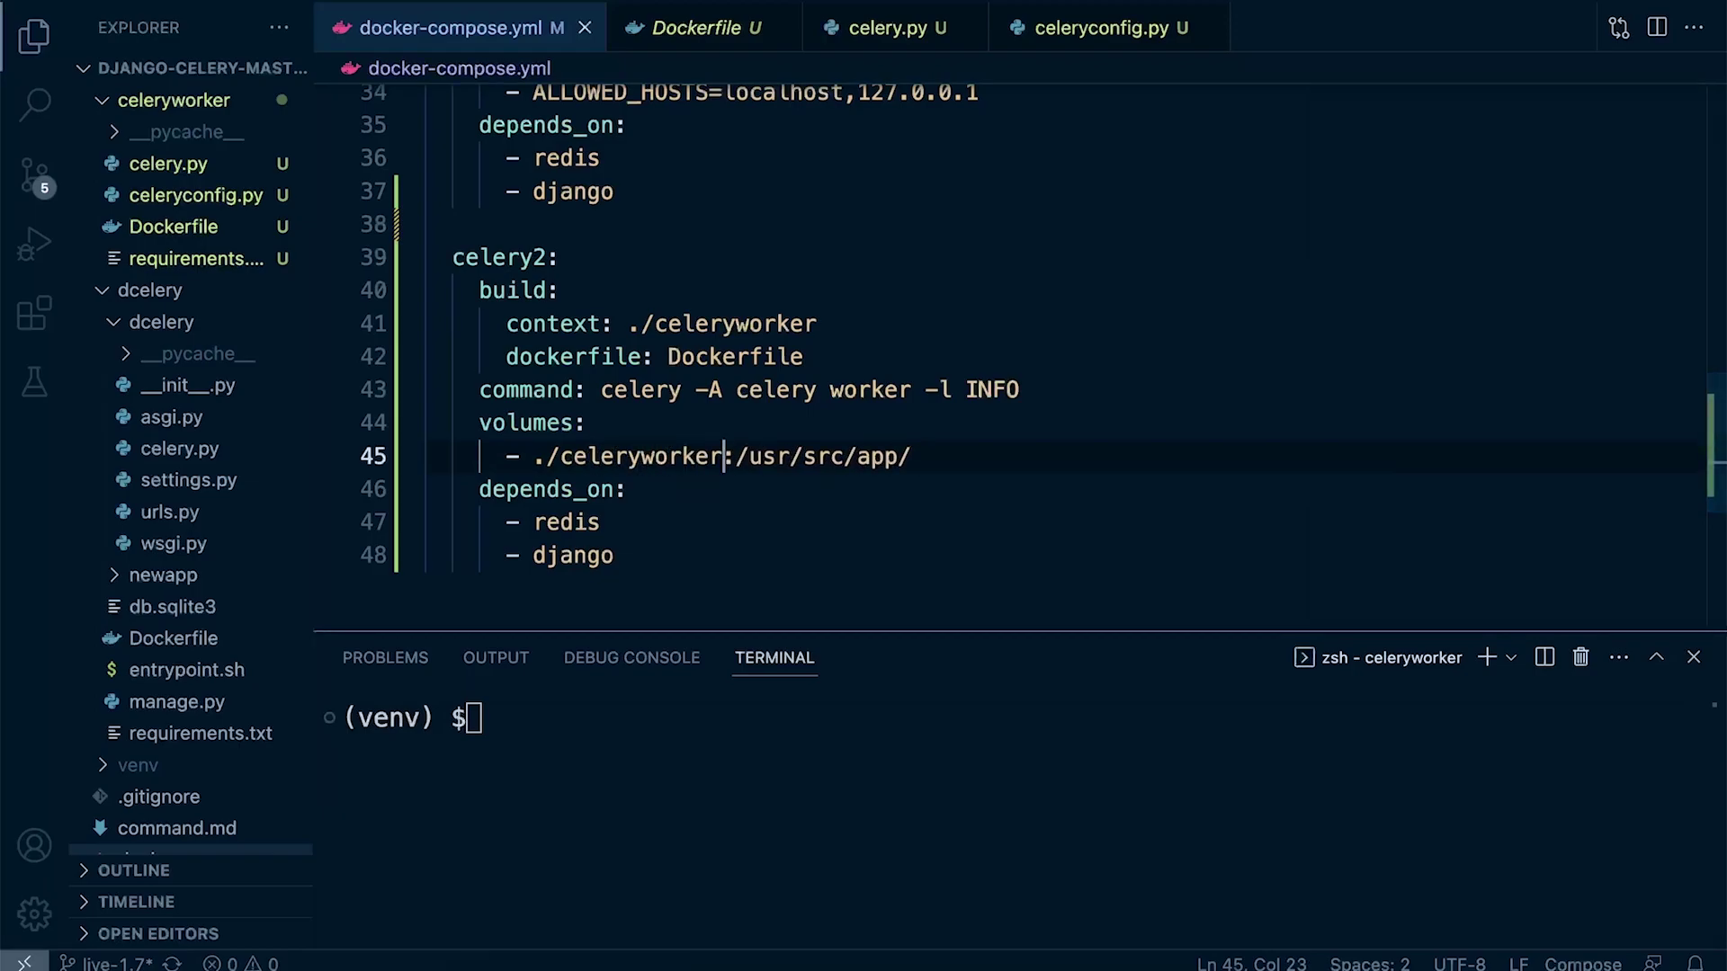
scroll(190, 540, down, 2)
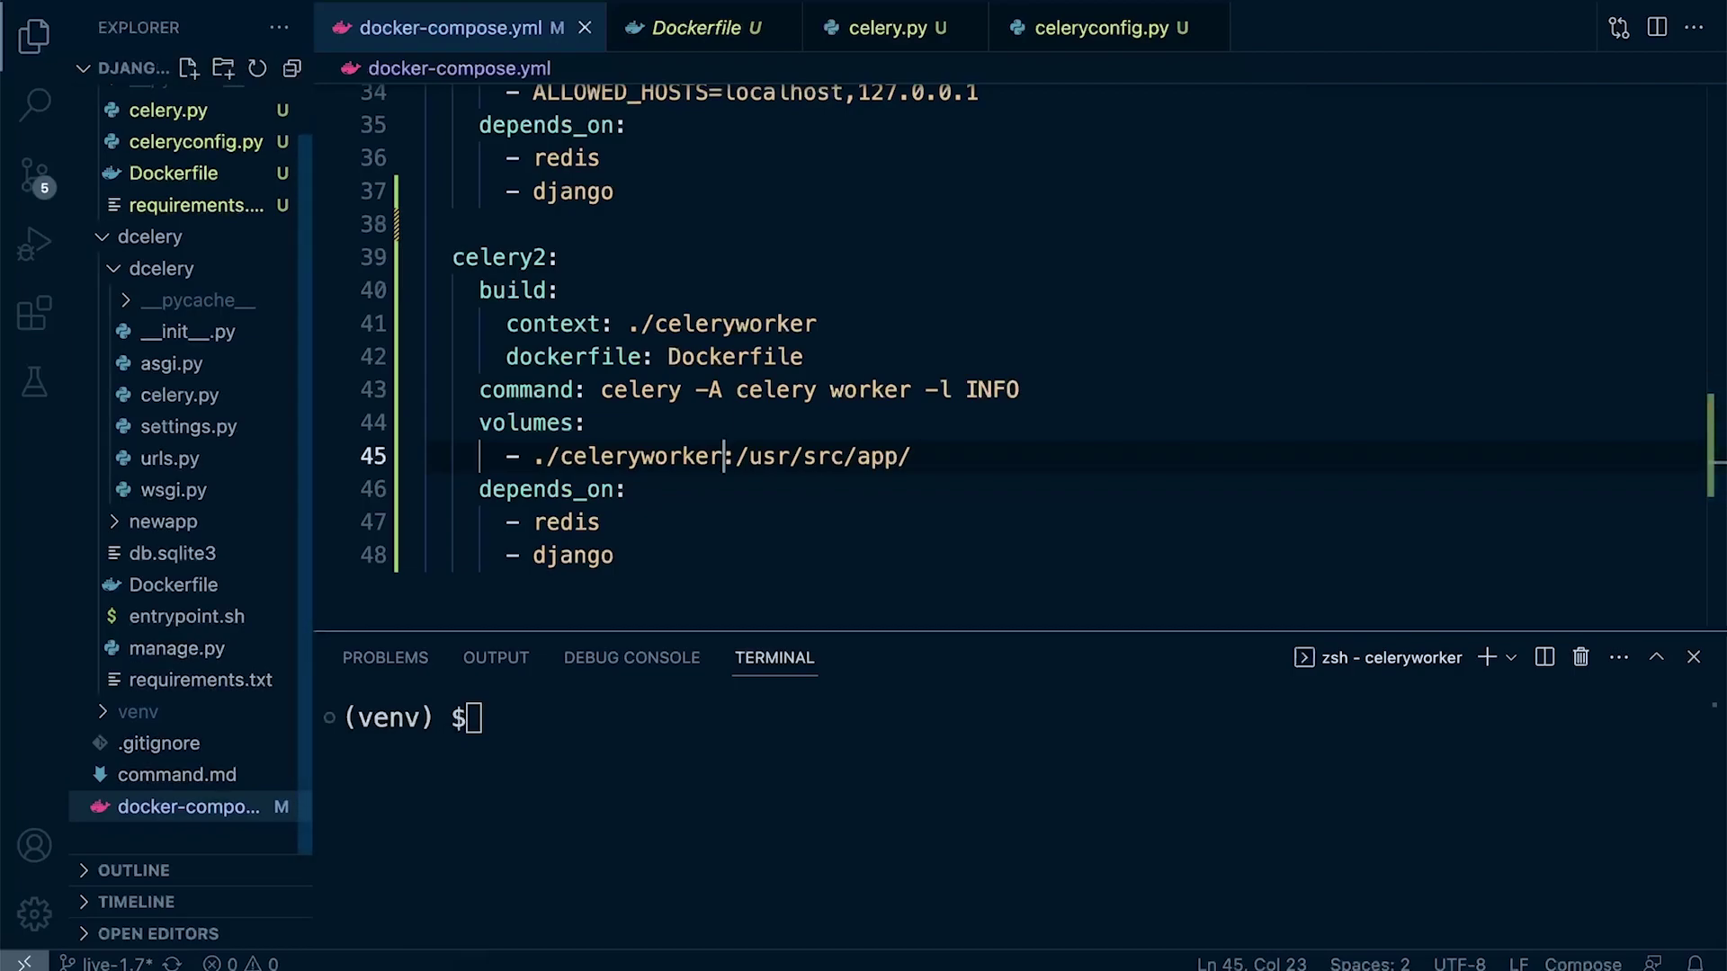
scroll(190, 541, up, 2)
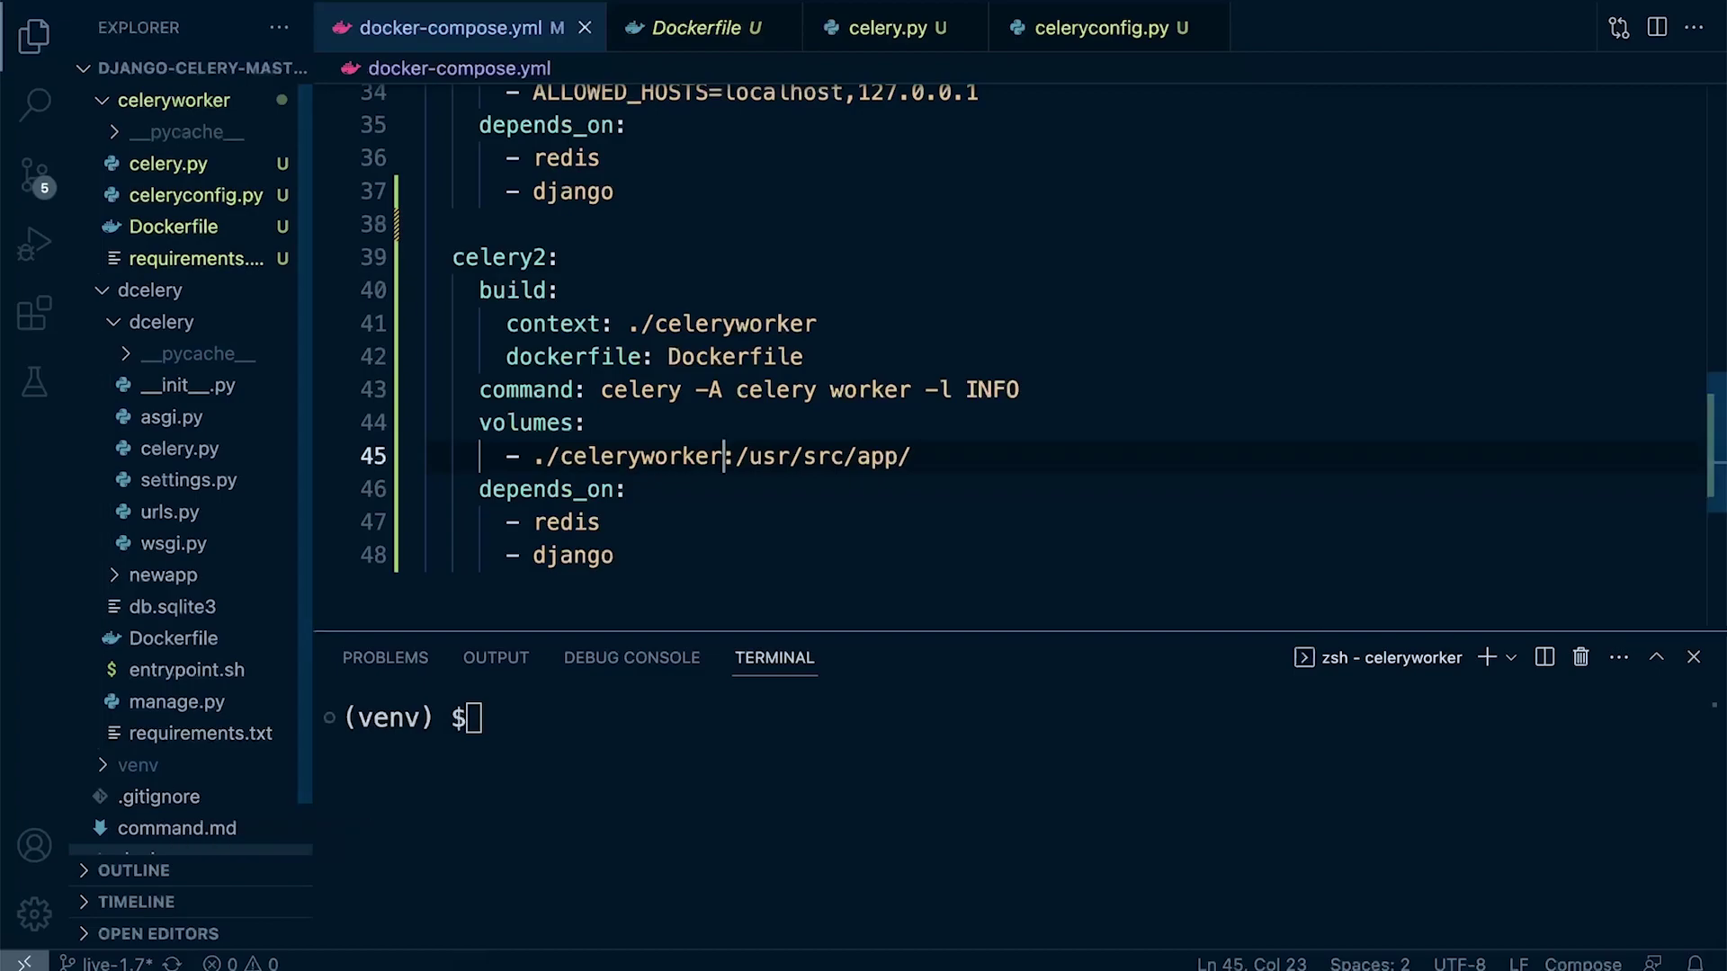
scroll(189, 540, down, 2)
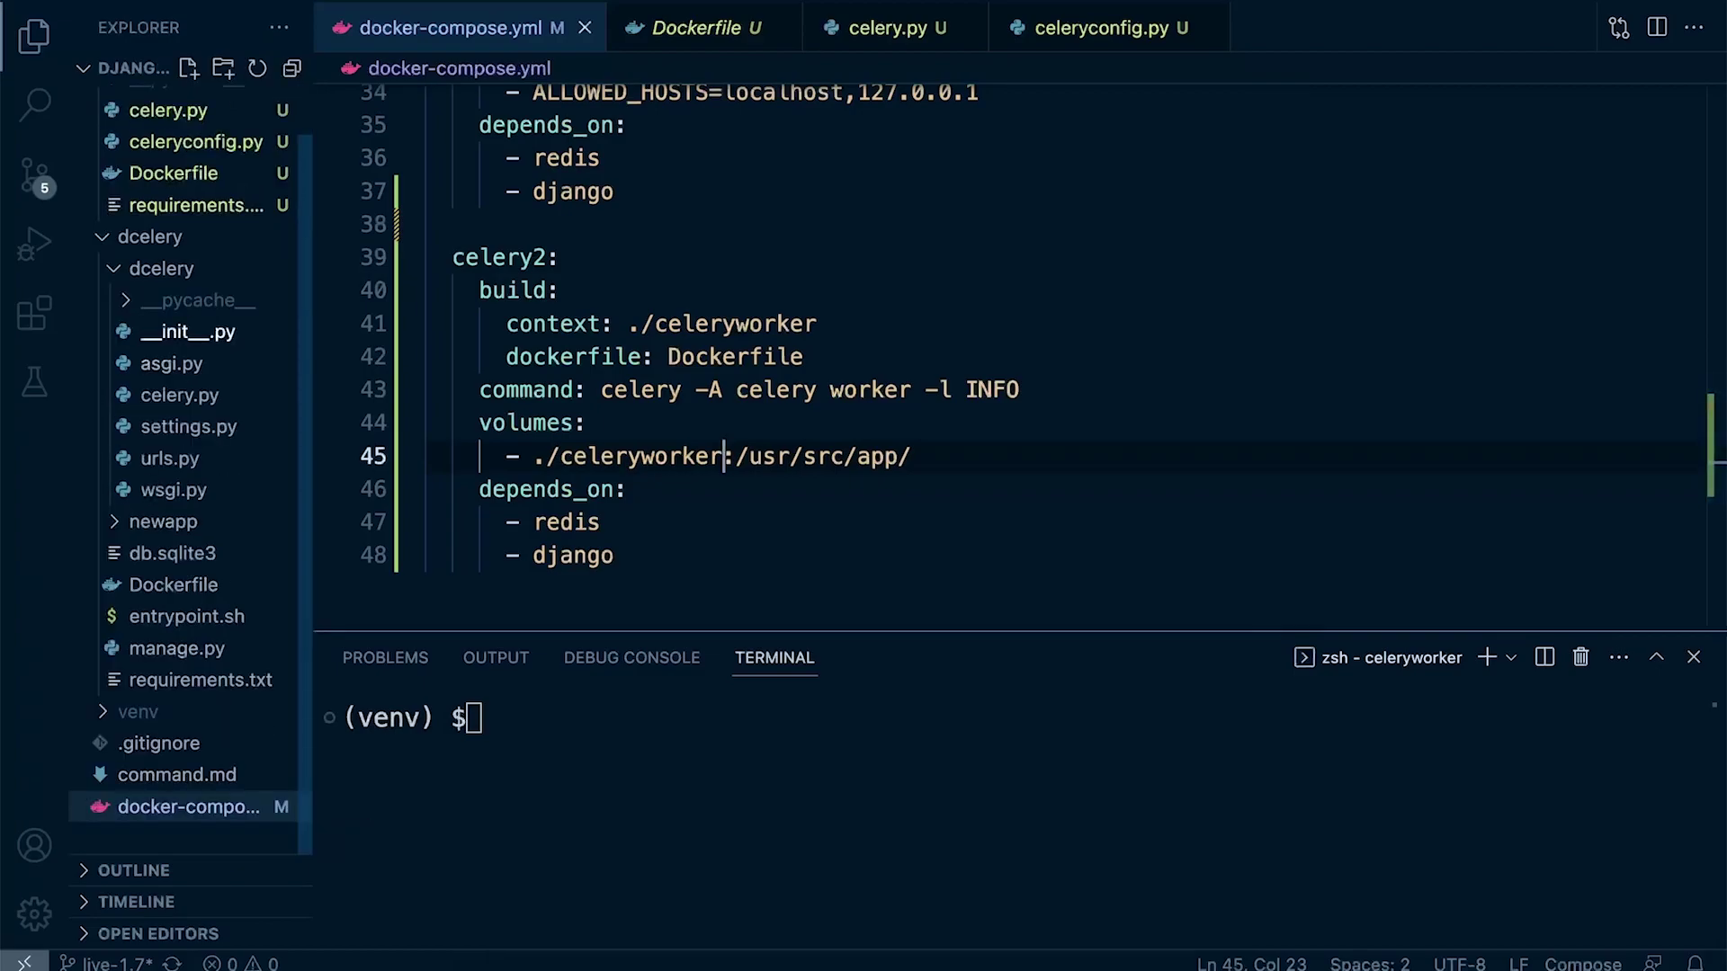
click(149, 237)
In celeryworker/celery.py, add namespace="CELERY" to the config_from_object call
click(173, 100)
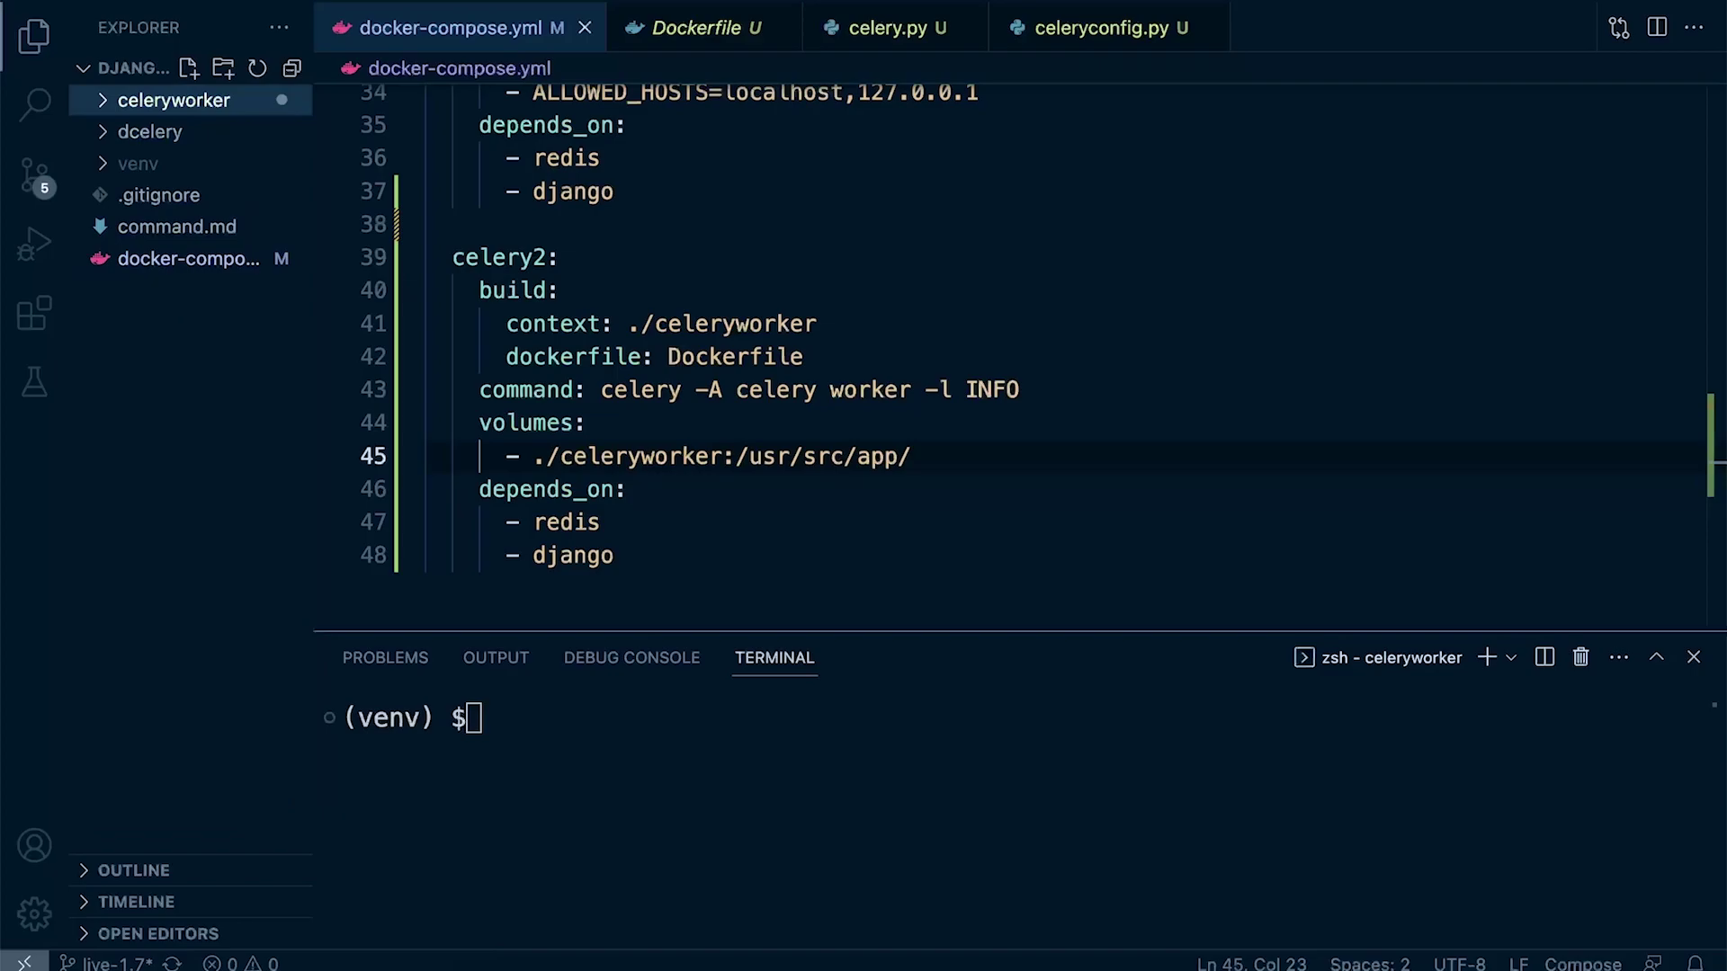
click(173, 100)
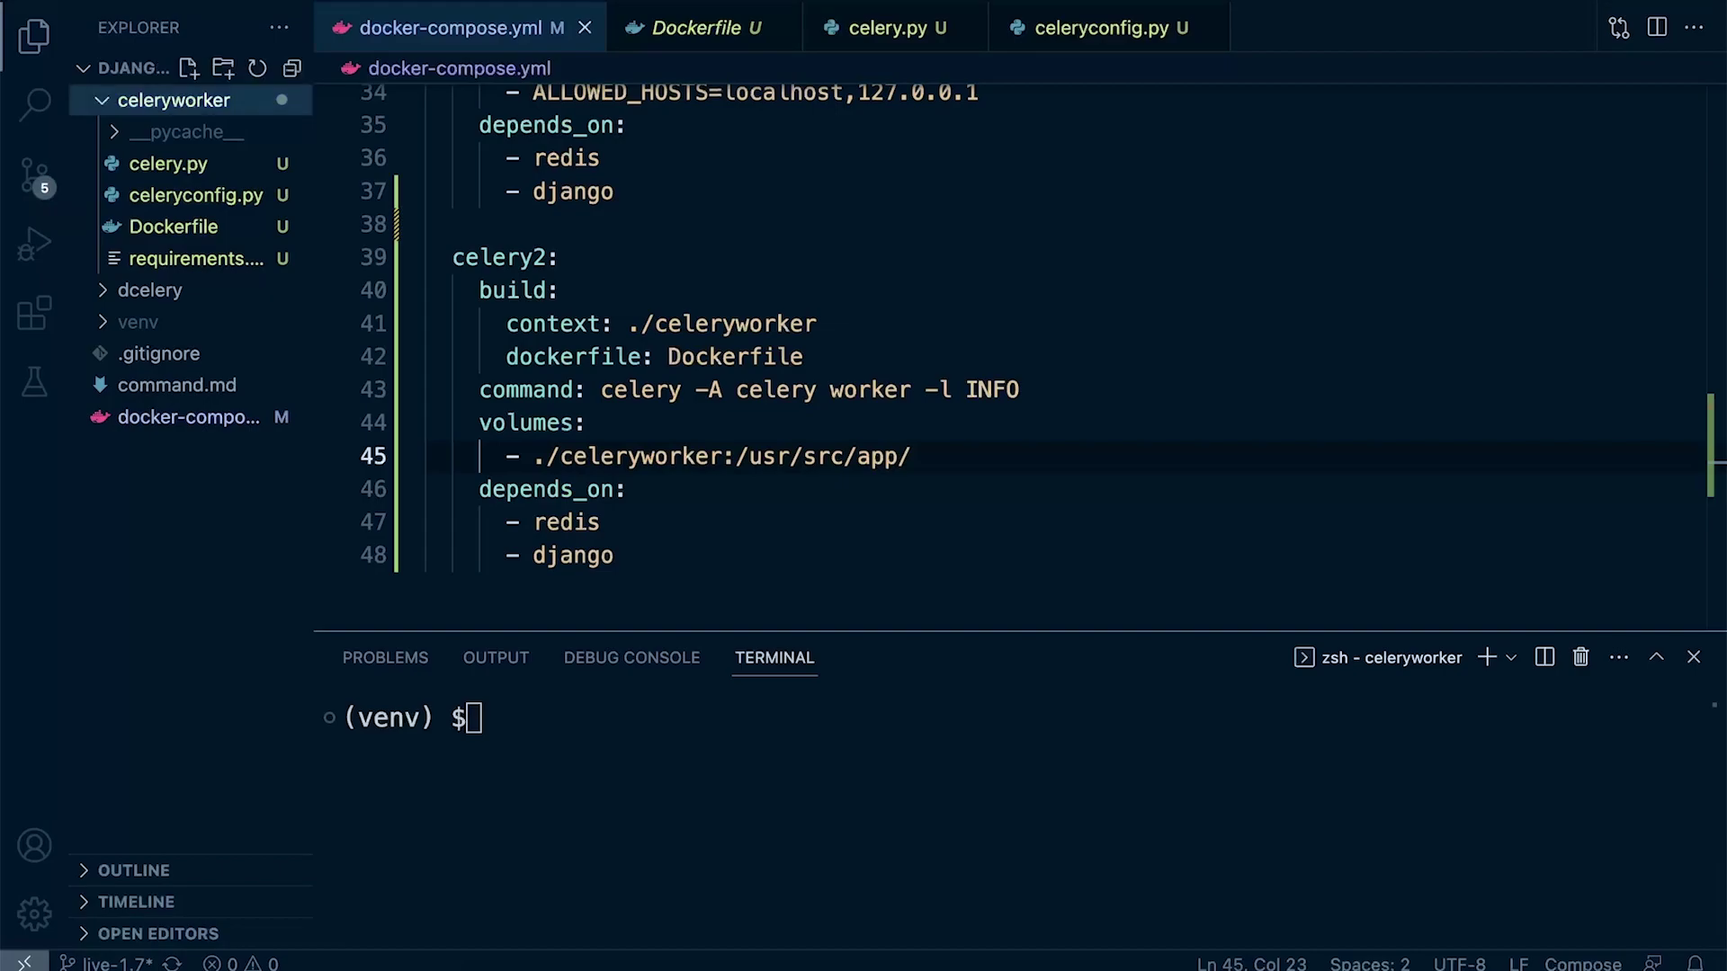
click(167, 164)
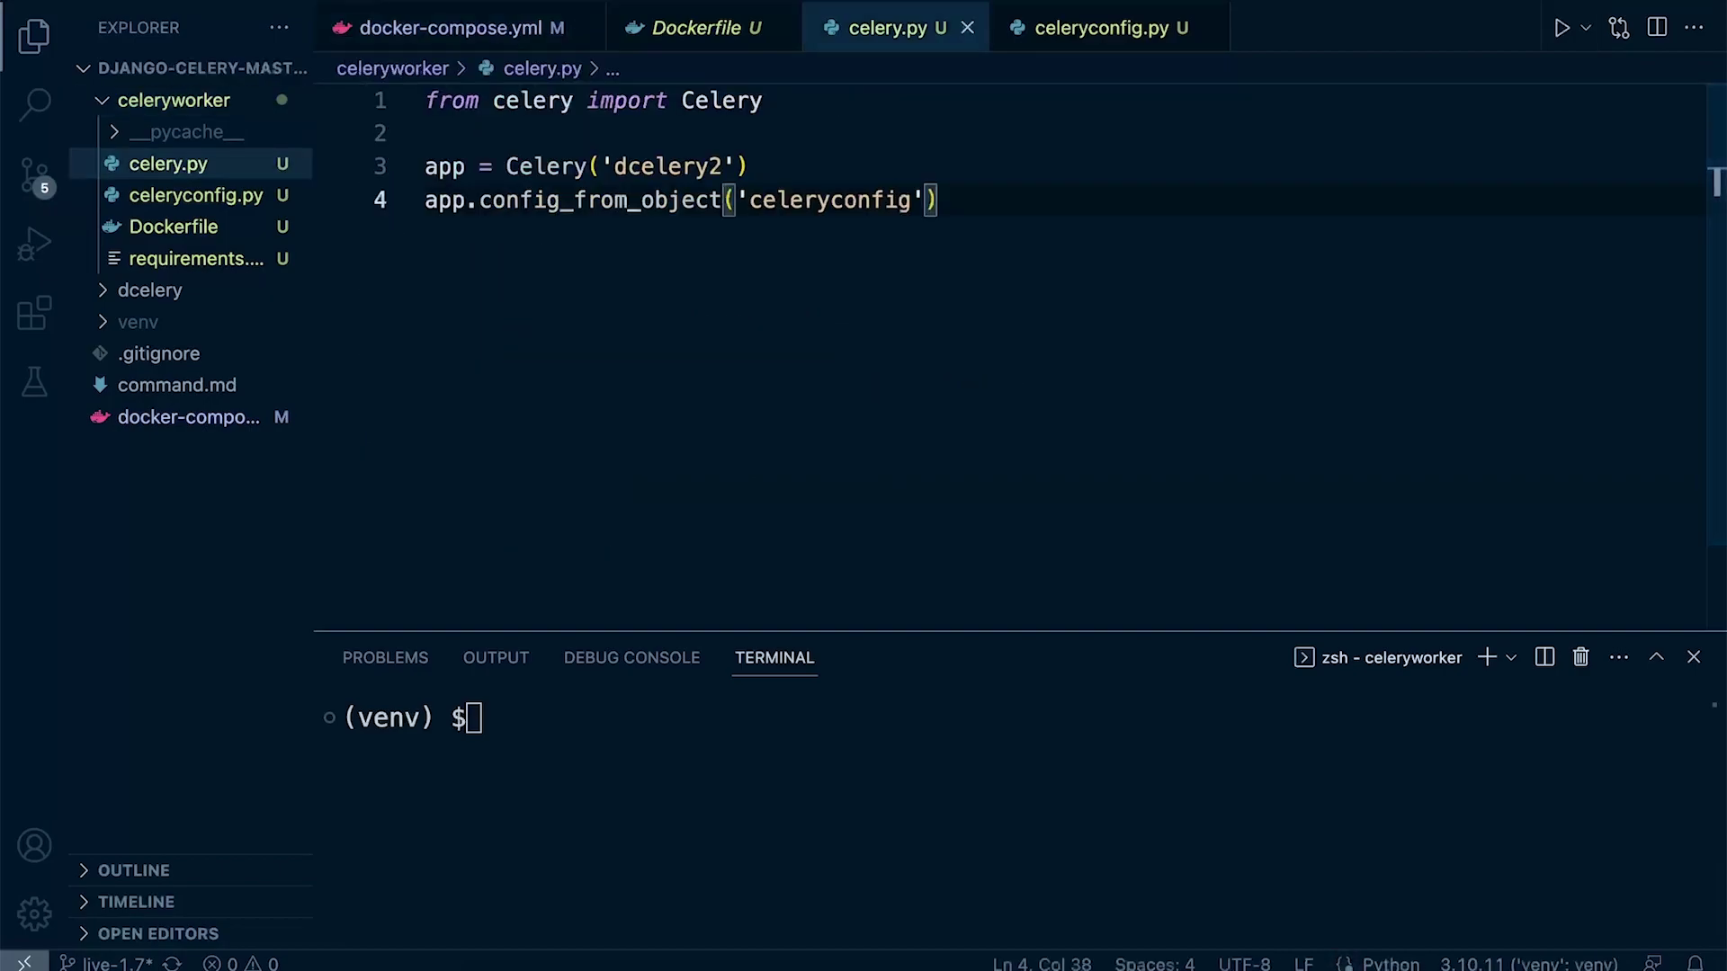
text(, name)
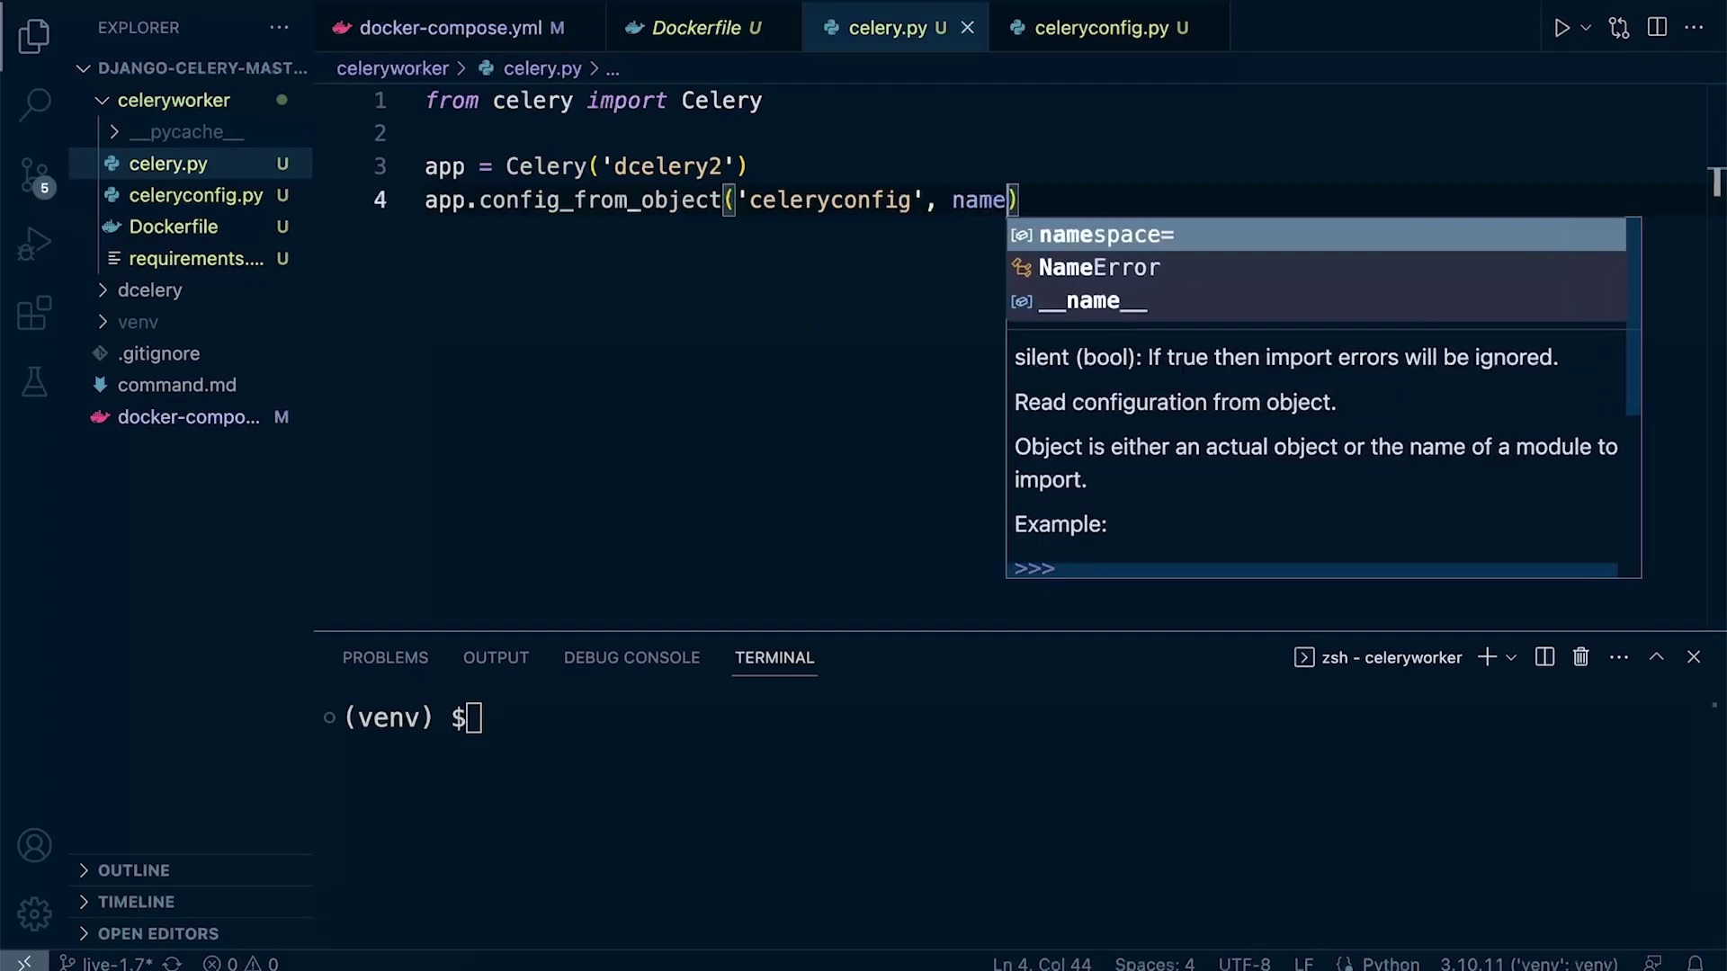
key(Tab)
text("")
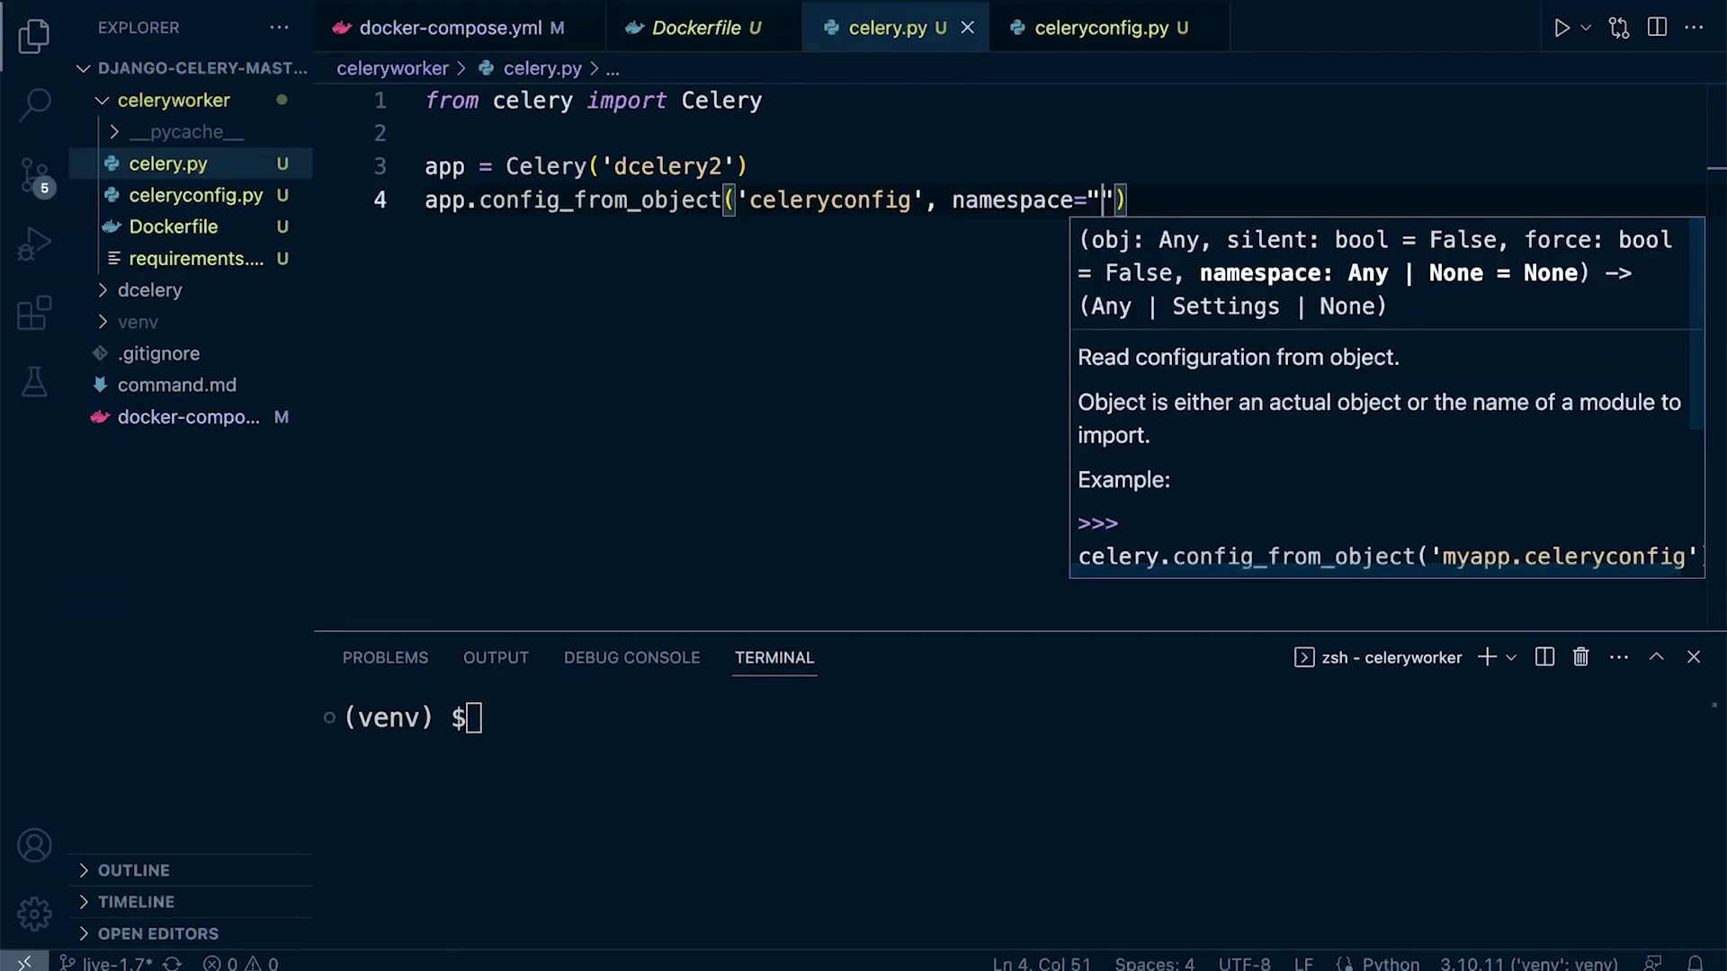
text(CELERY)
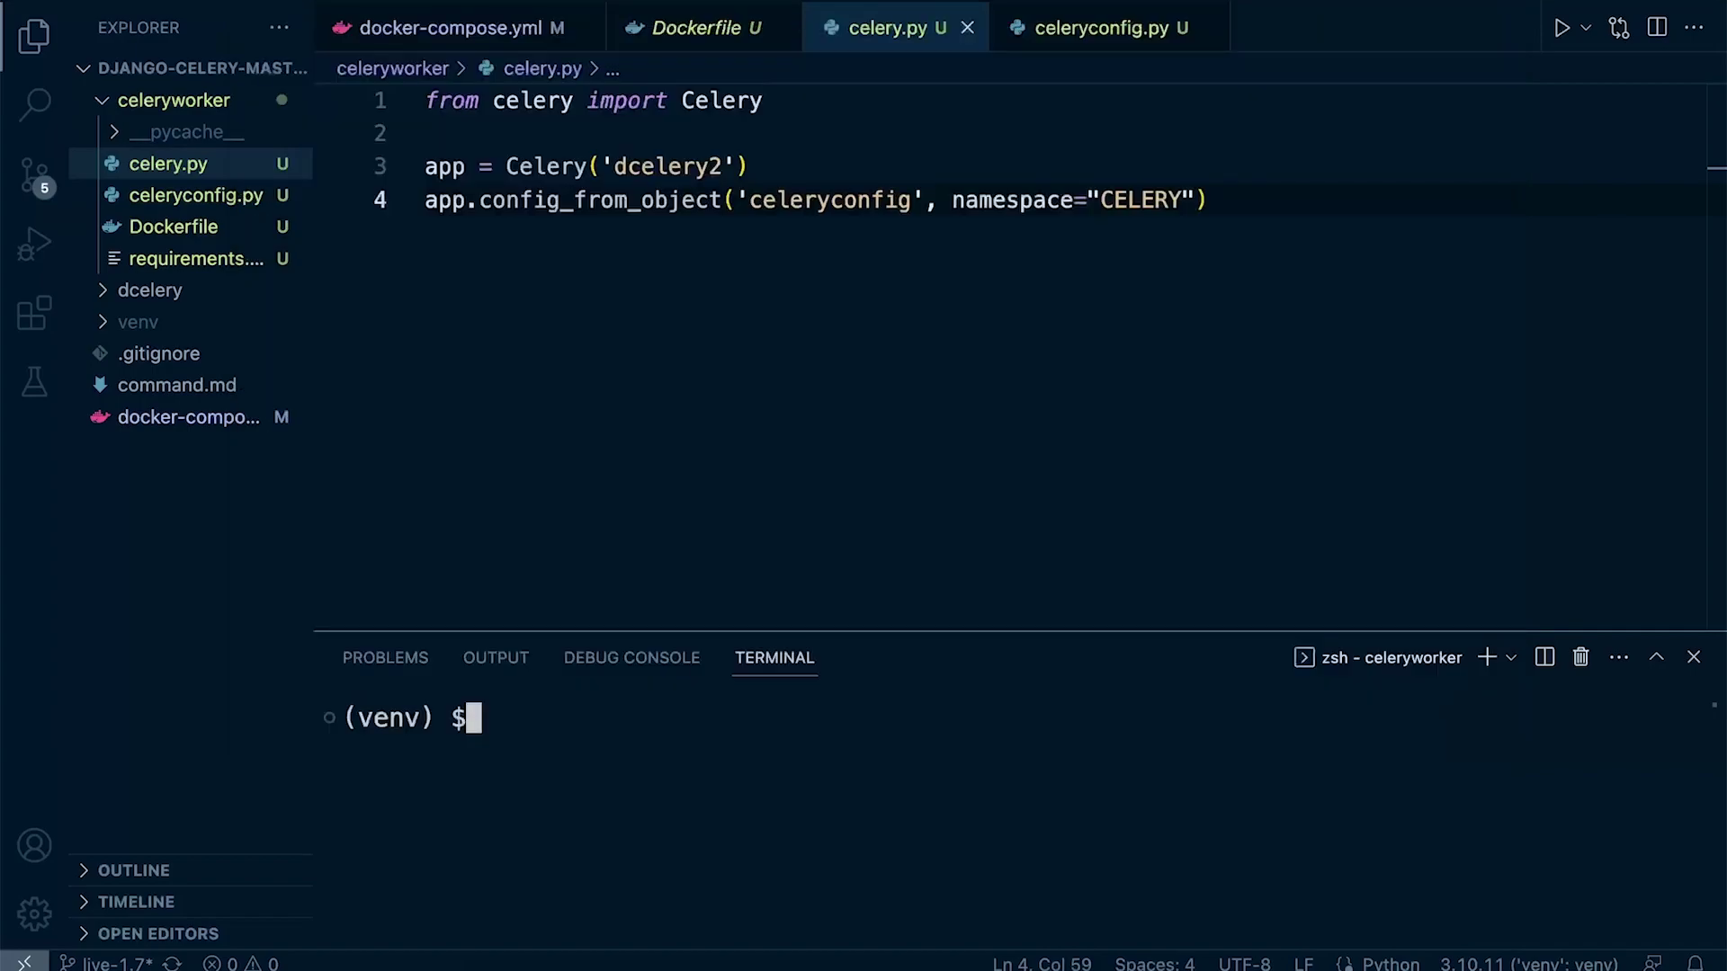
text(docker-compose up -d --build)
Run the compose rebuild, then open celery2-1's logs in Docker Desktop
key(Return)
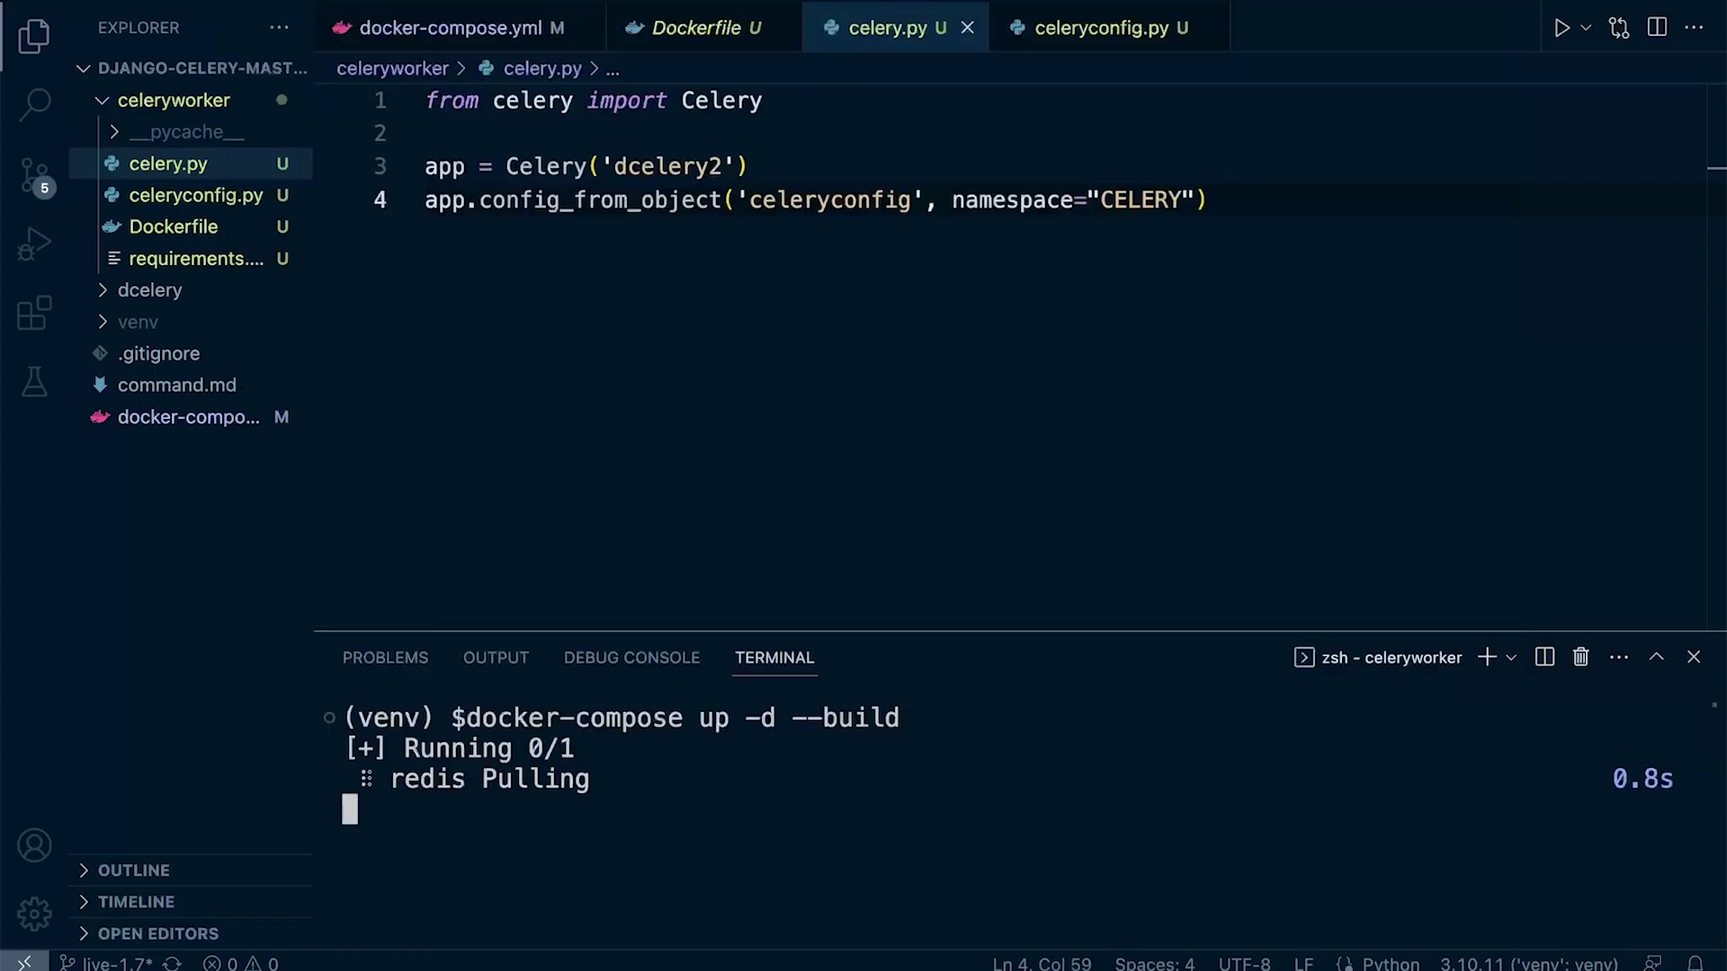
click(1007, 963)
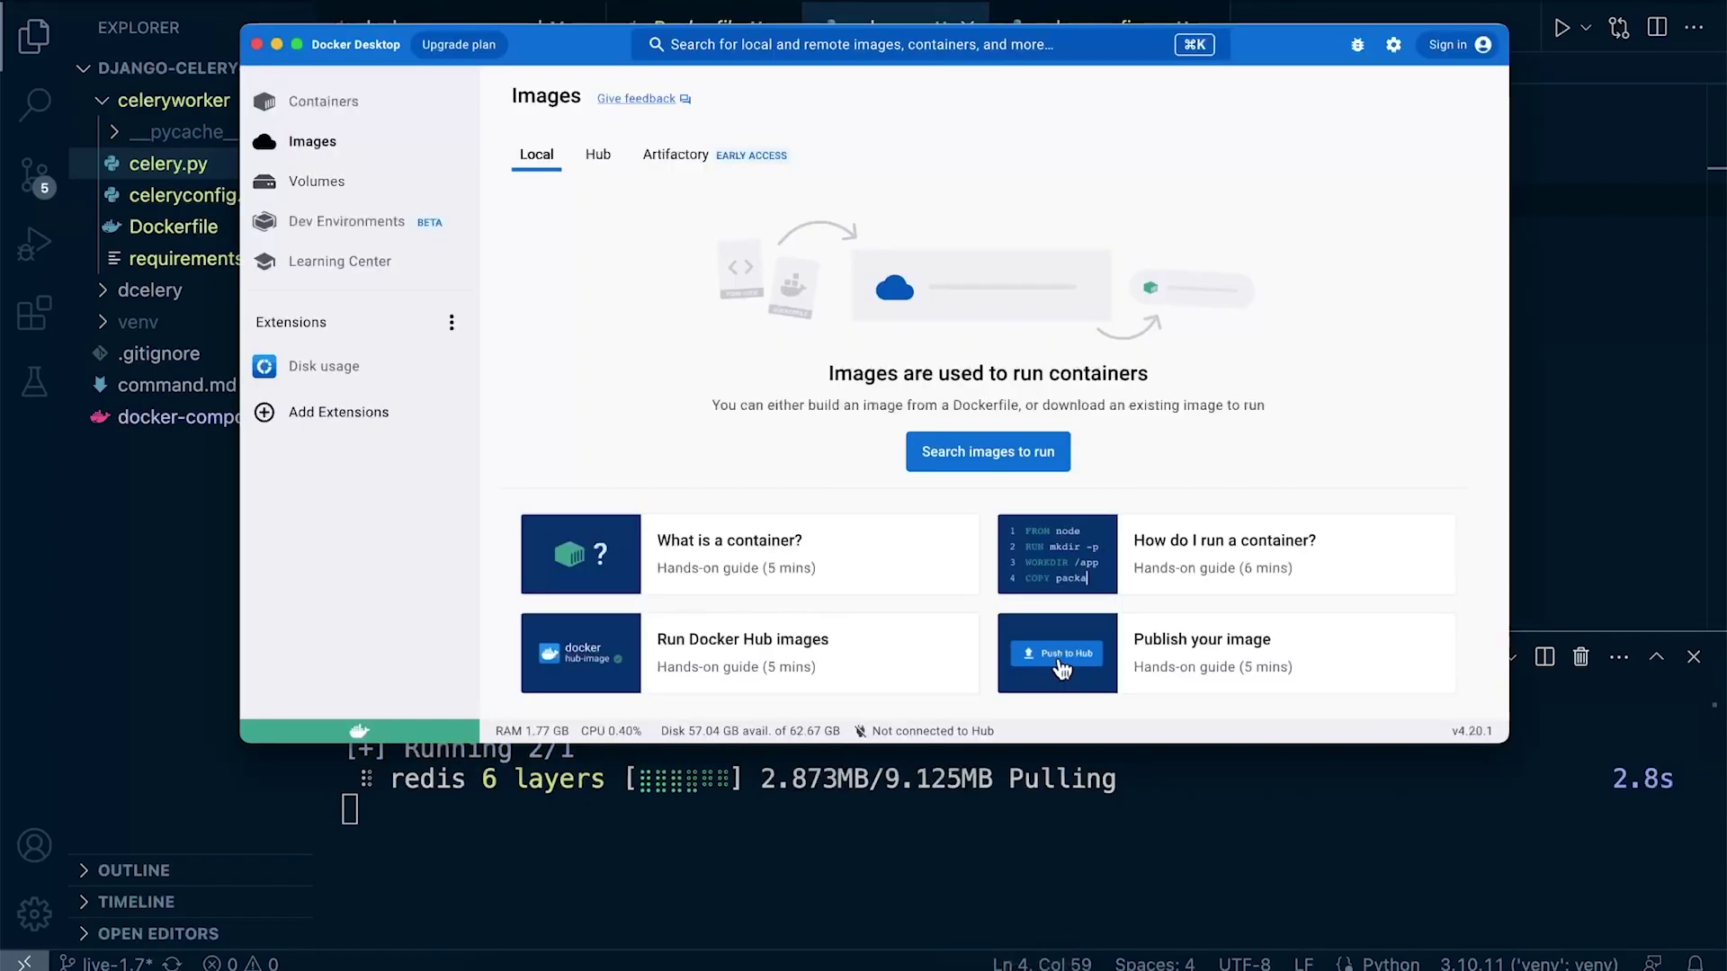
click(324, 100)
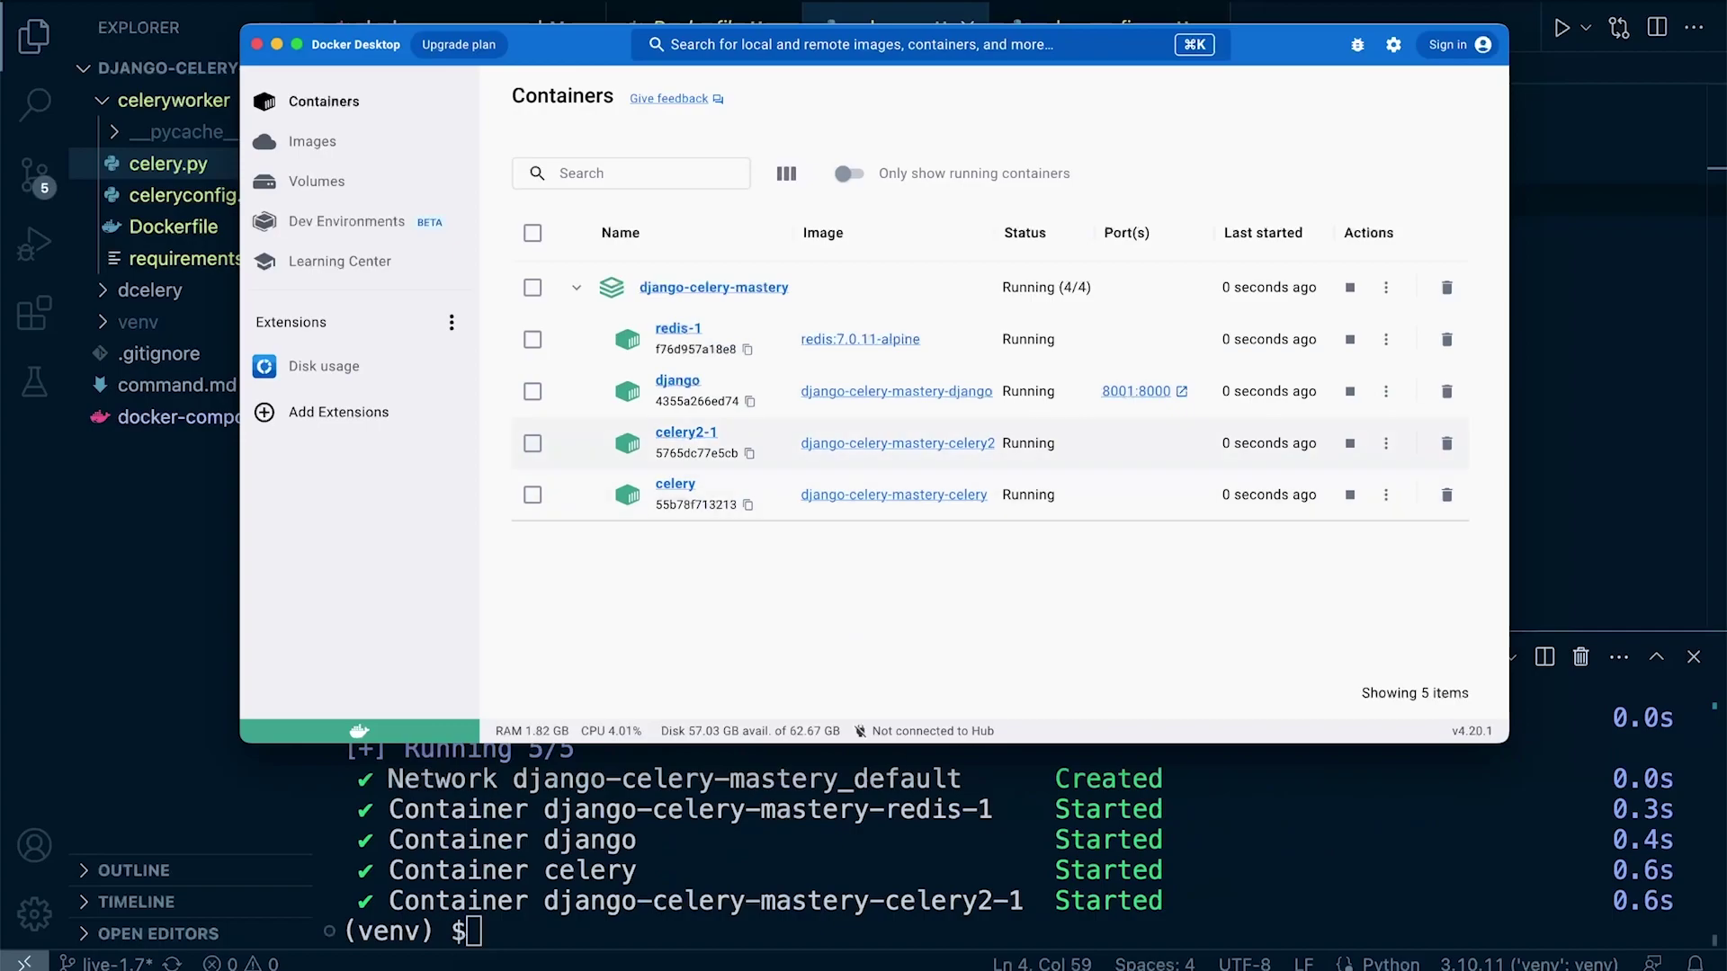
click(687, 431)
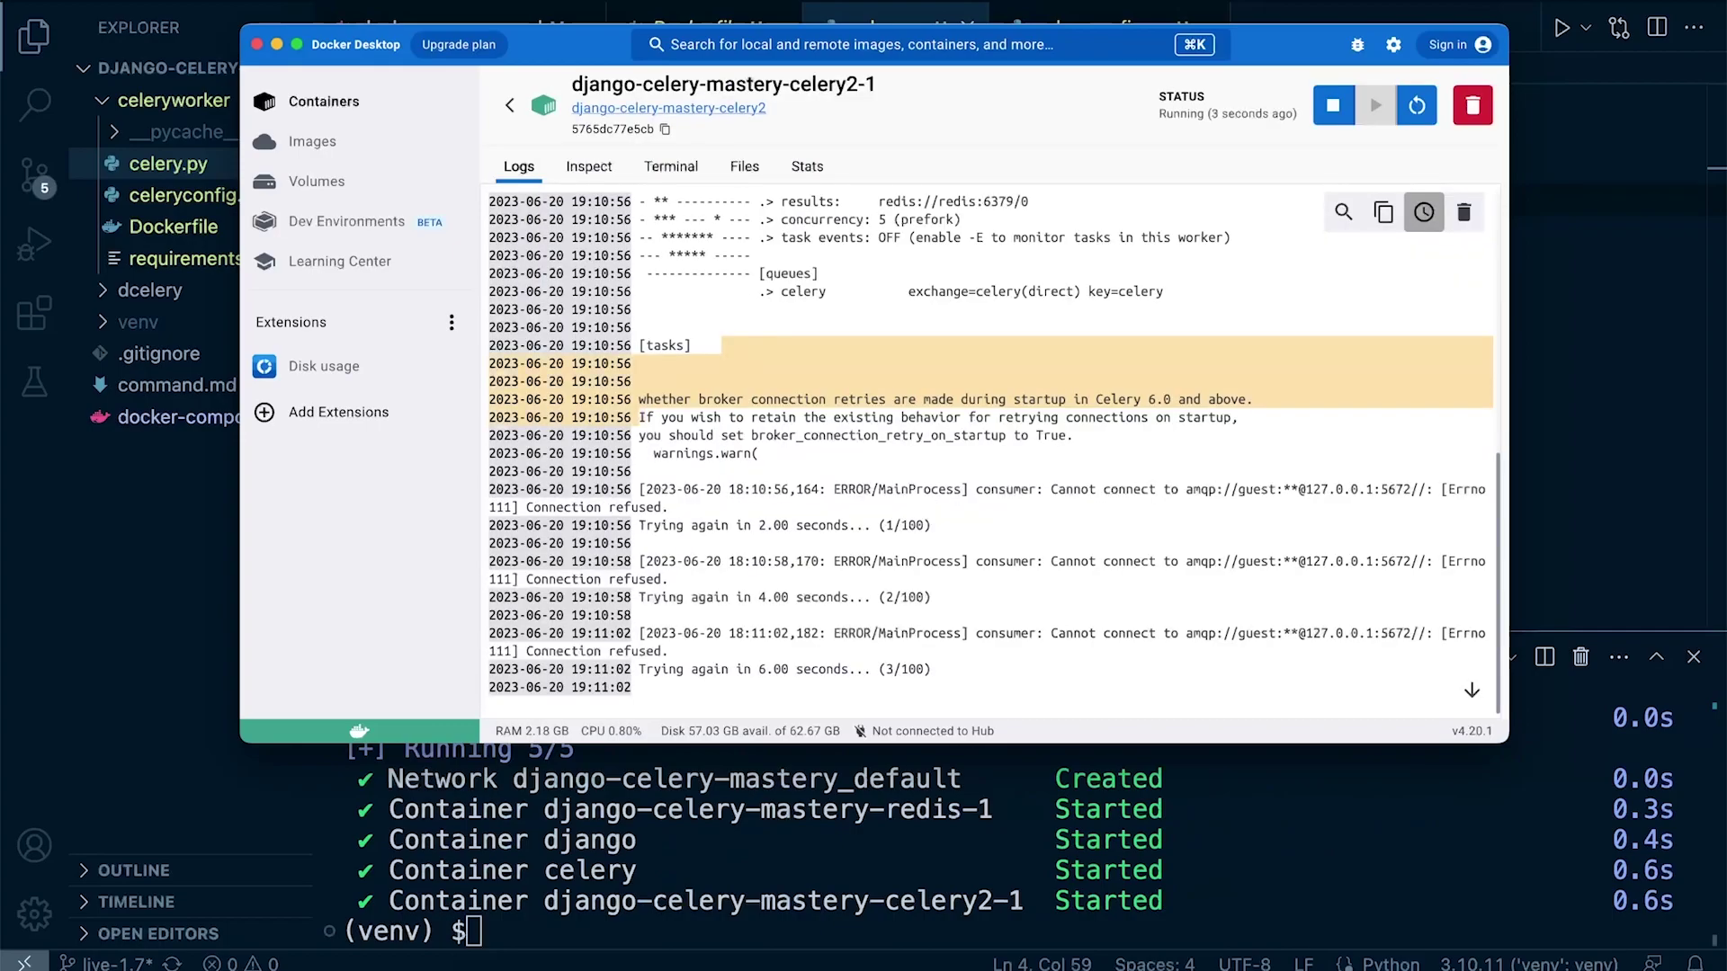
scroll(993, 445, up, 5)
scroll(992, 445, down, 5)
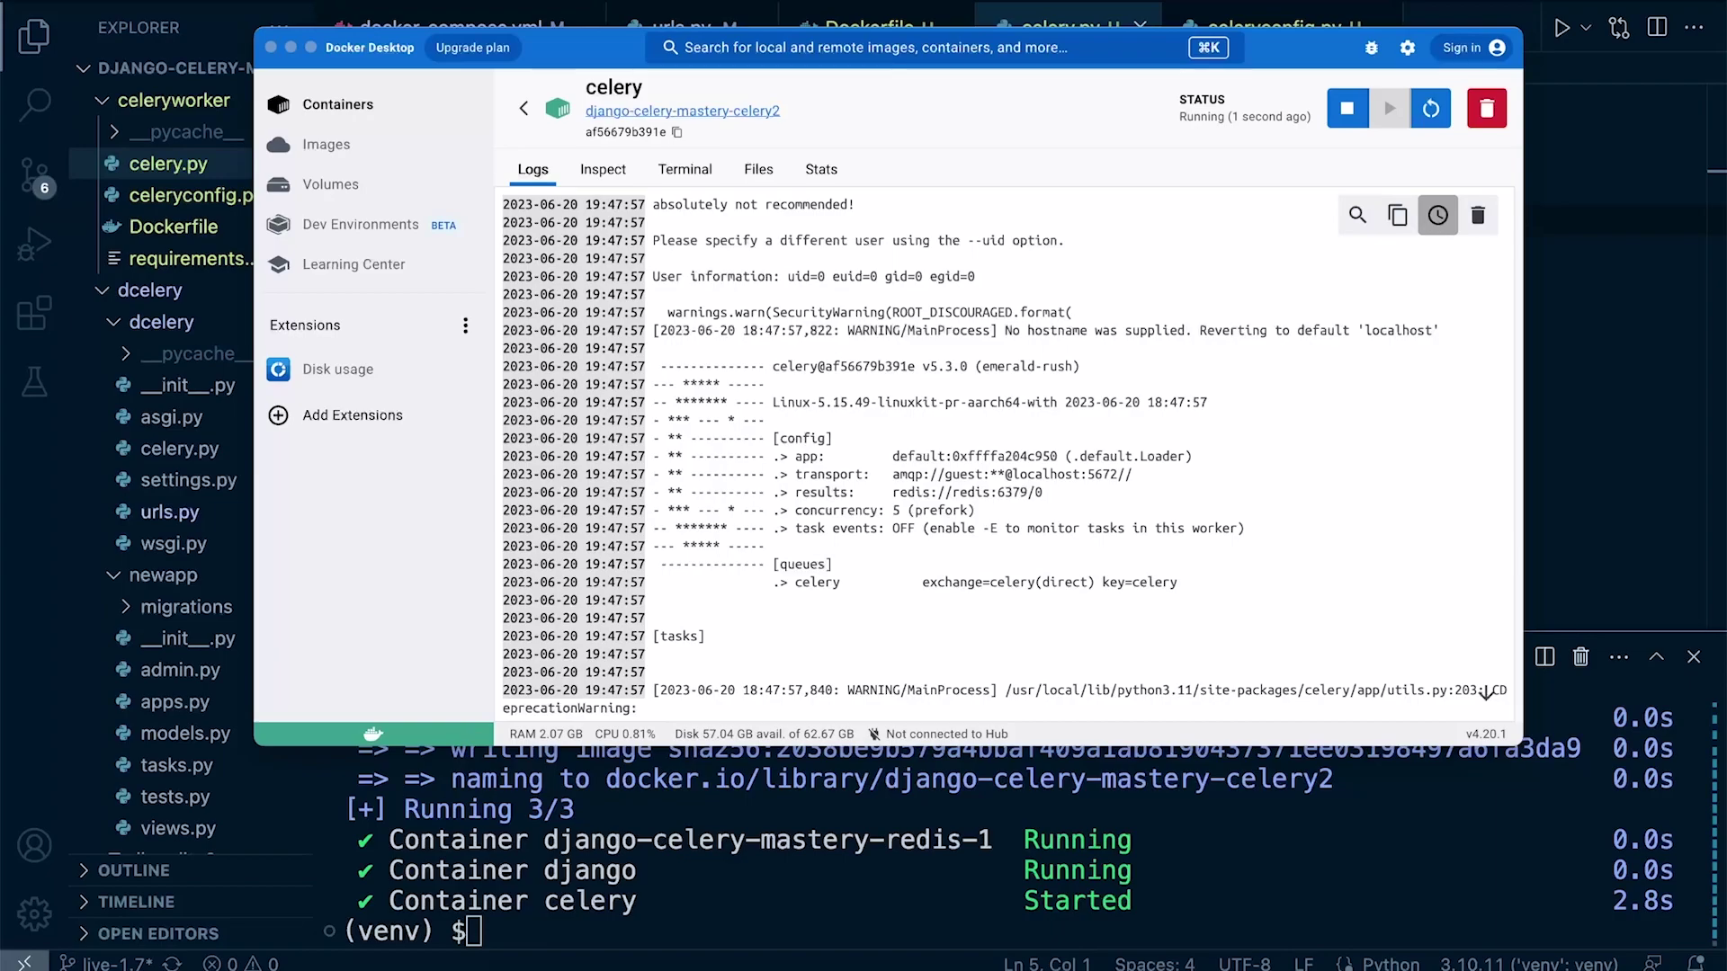
scroll(1005, 459, down, 1)
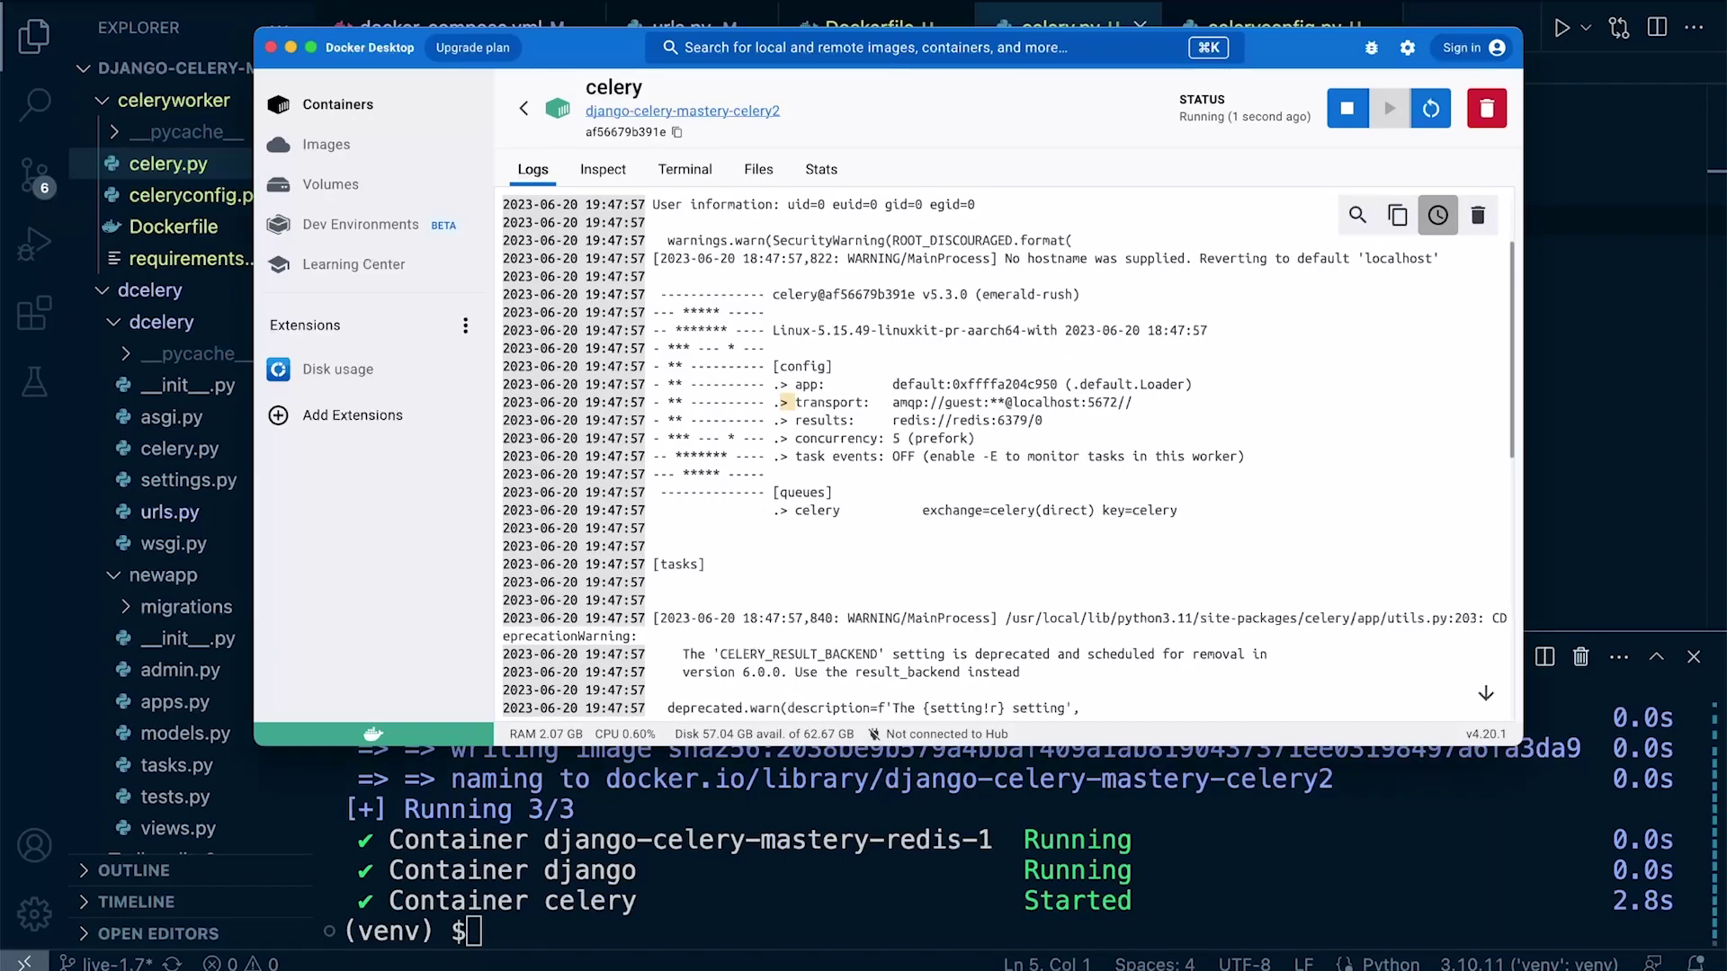
drag(783, 402, 1087, 421)
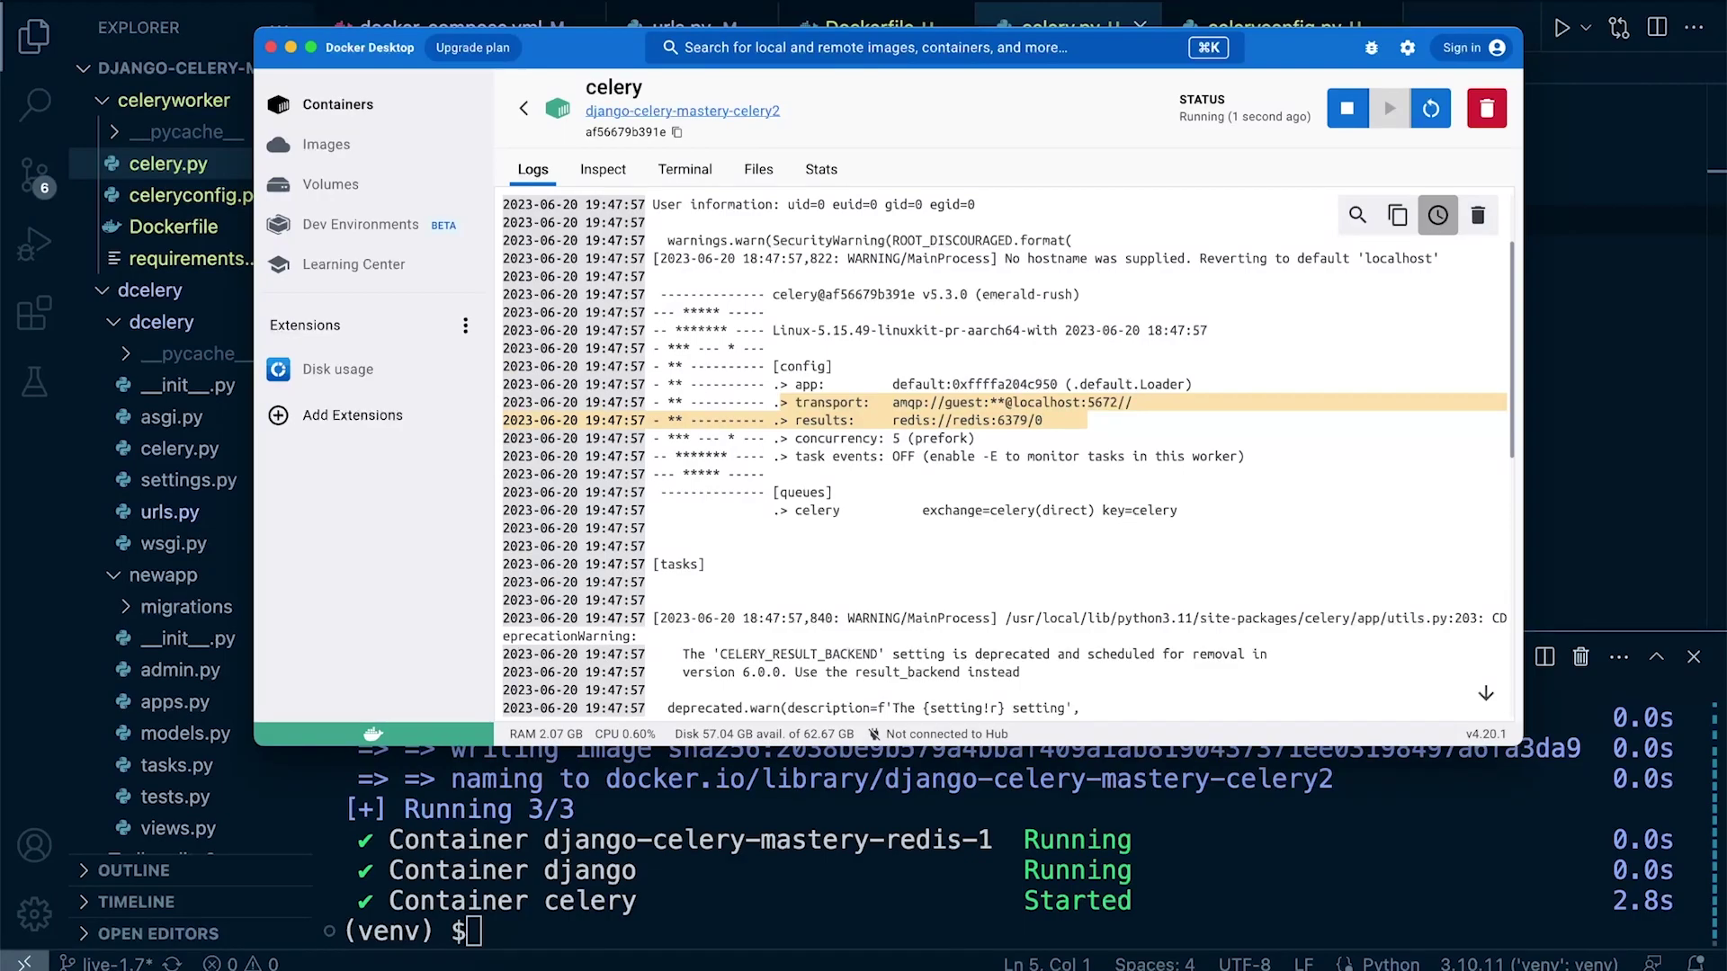
Highlight the worker log's redis results backend and amqp transport addresses
drag(1052, 420, 797, 419)
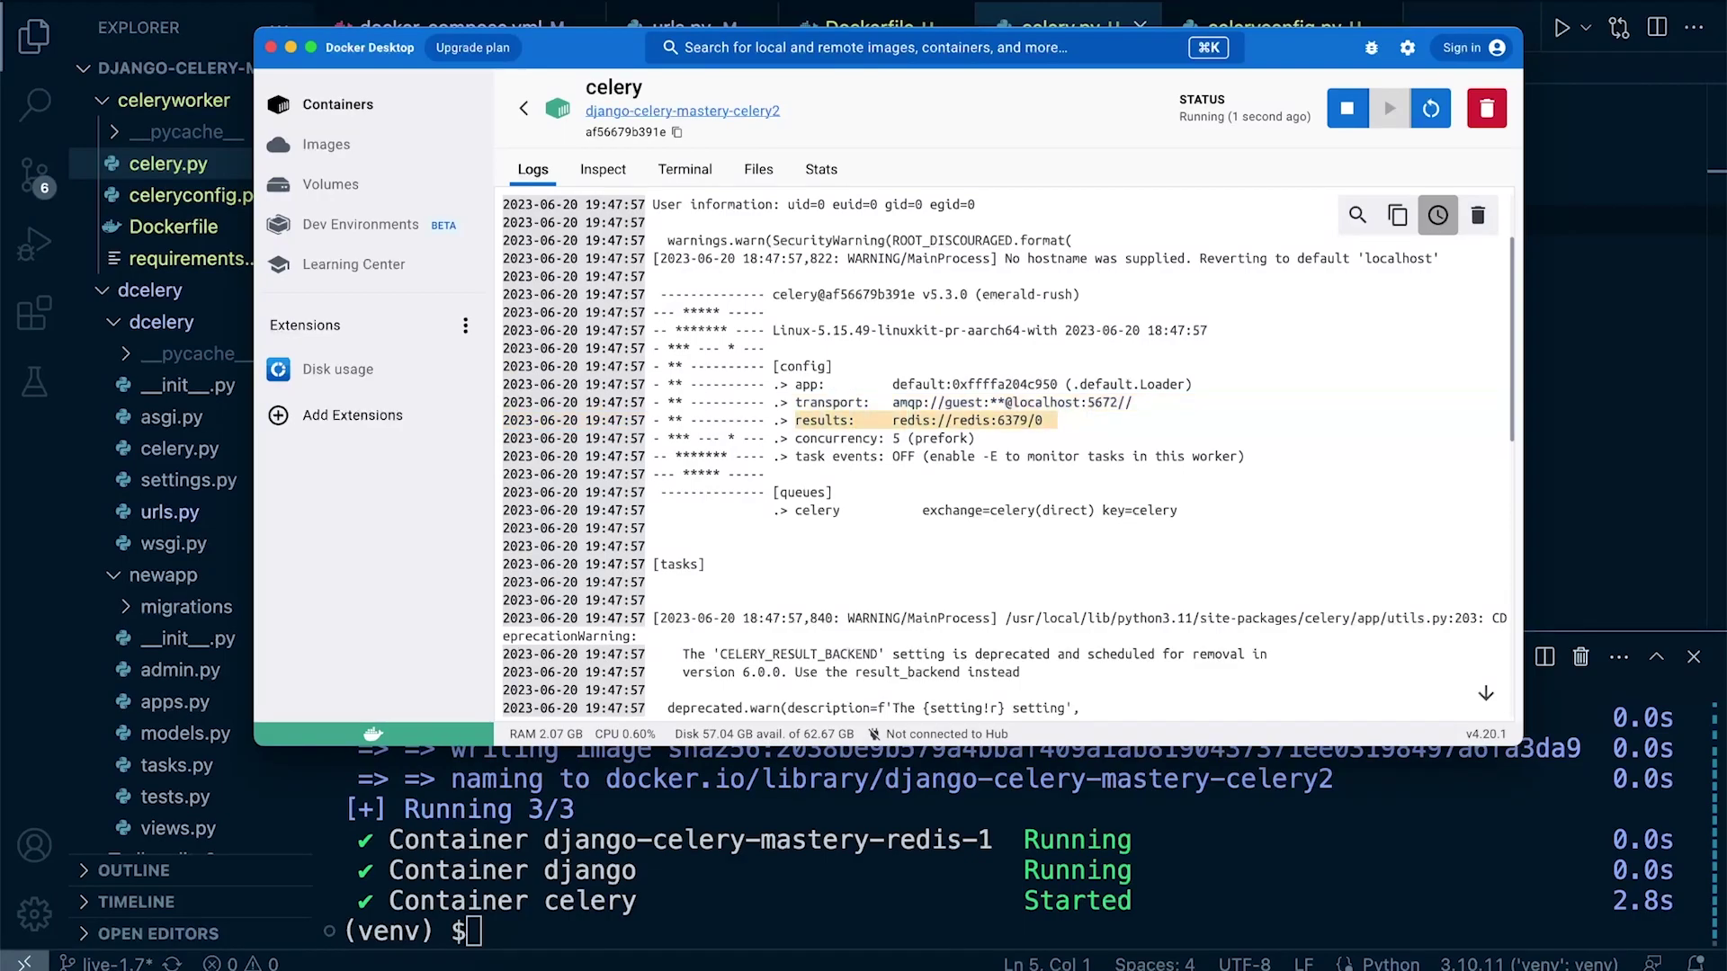
click(1006, 540)
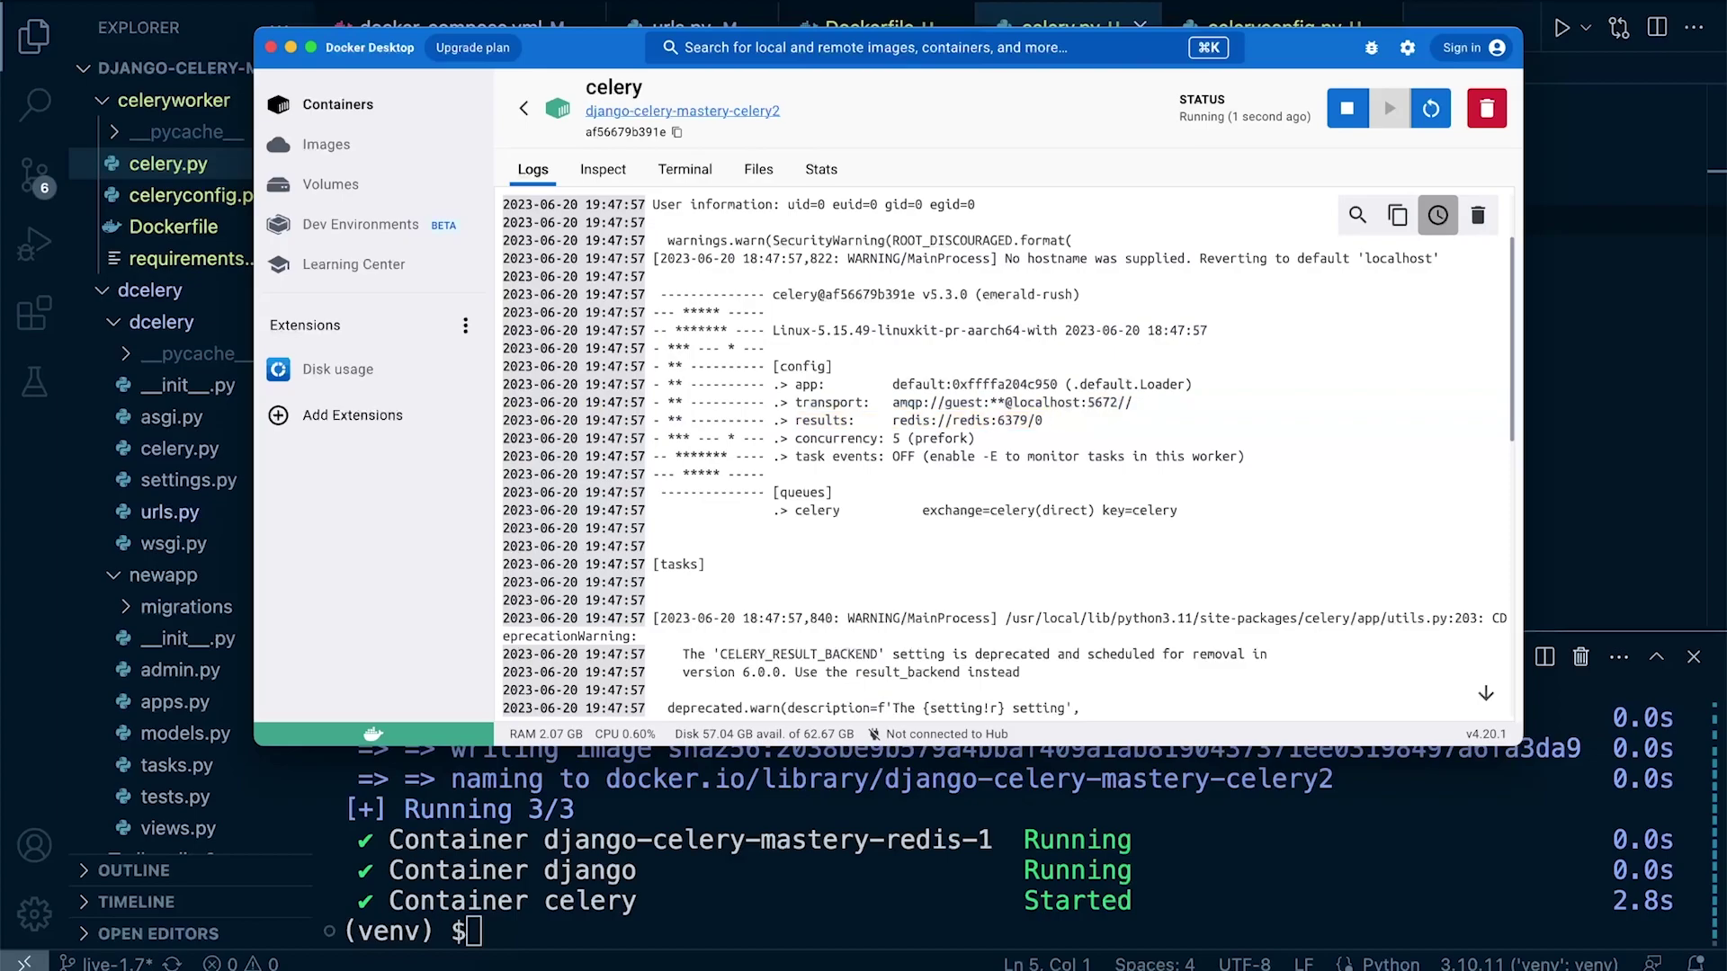
drag(1162, 402, 796, 403)
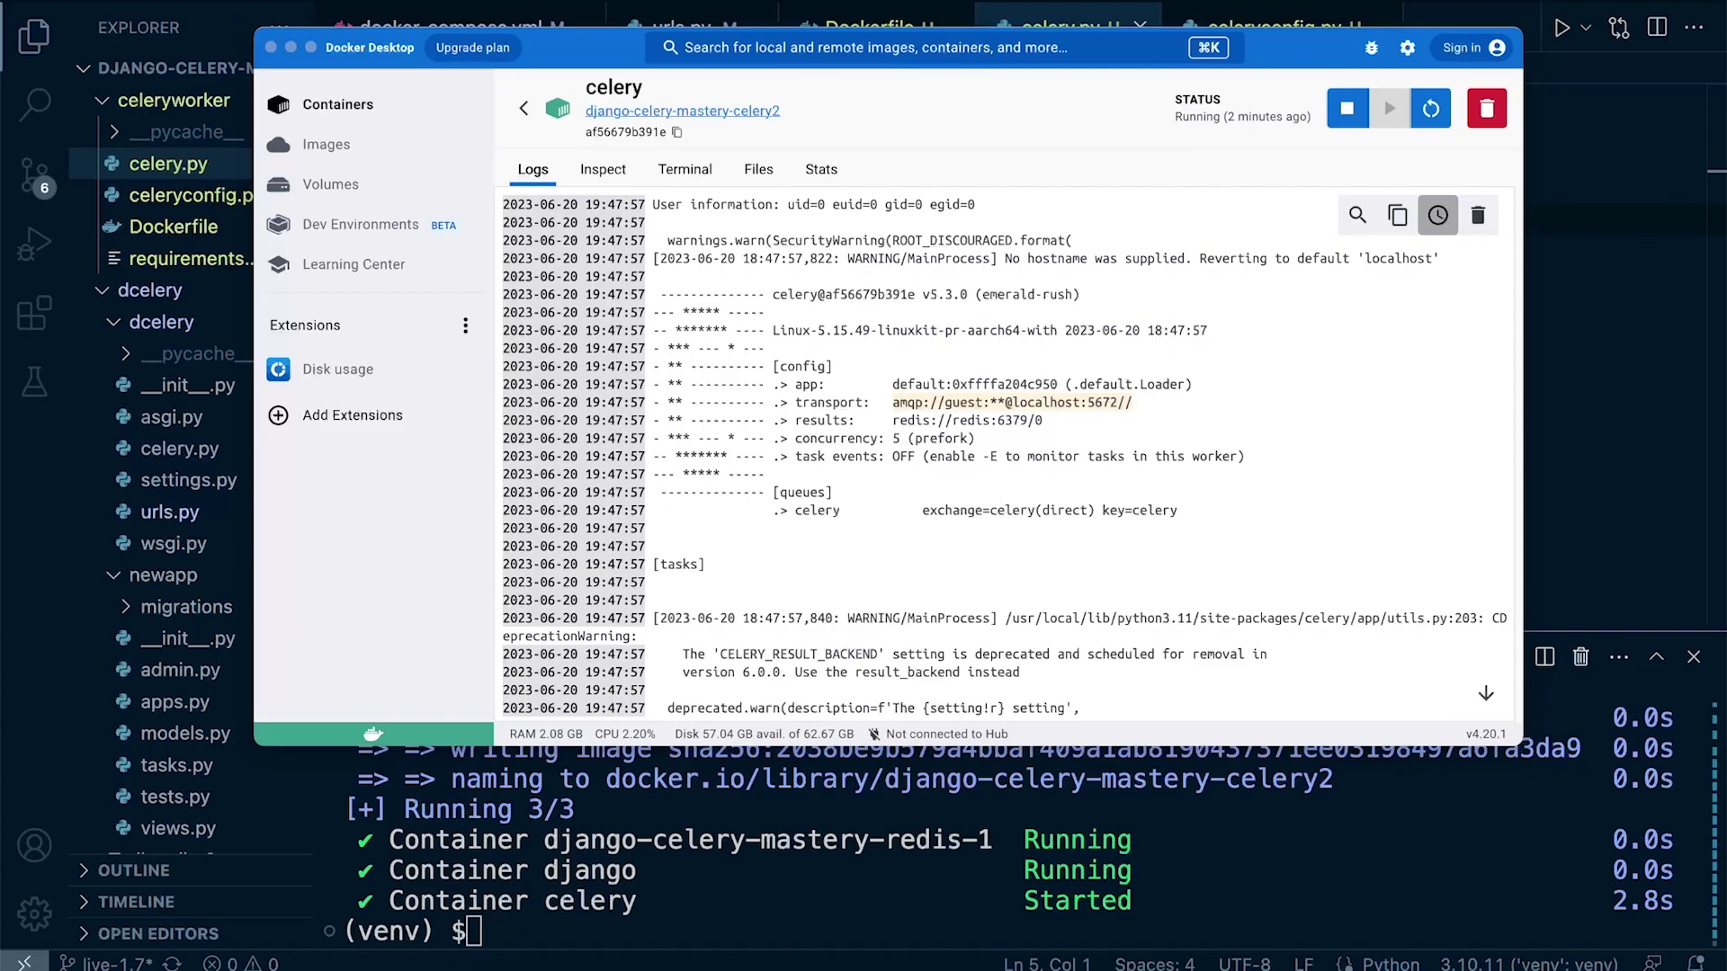
drag(1139, 402, 782, 402)
text(return)
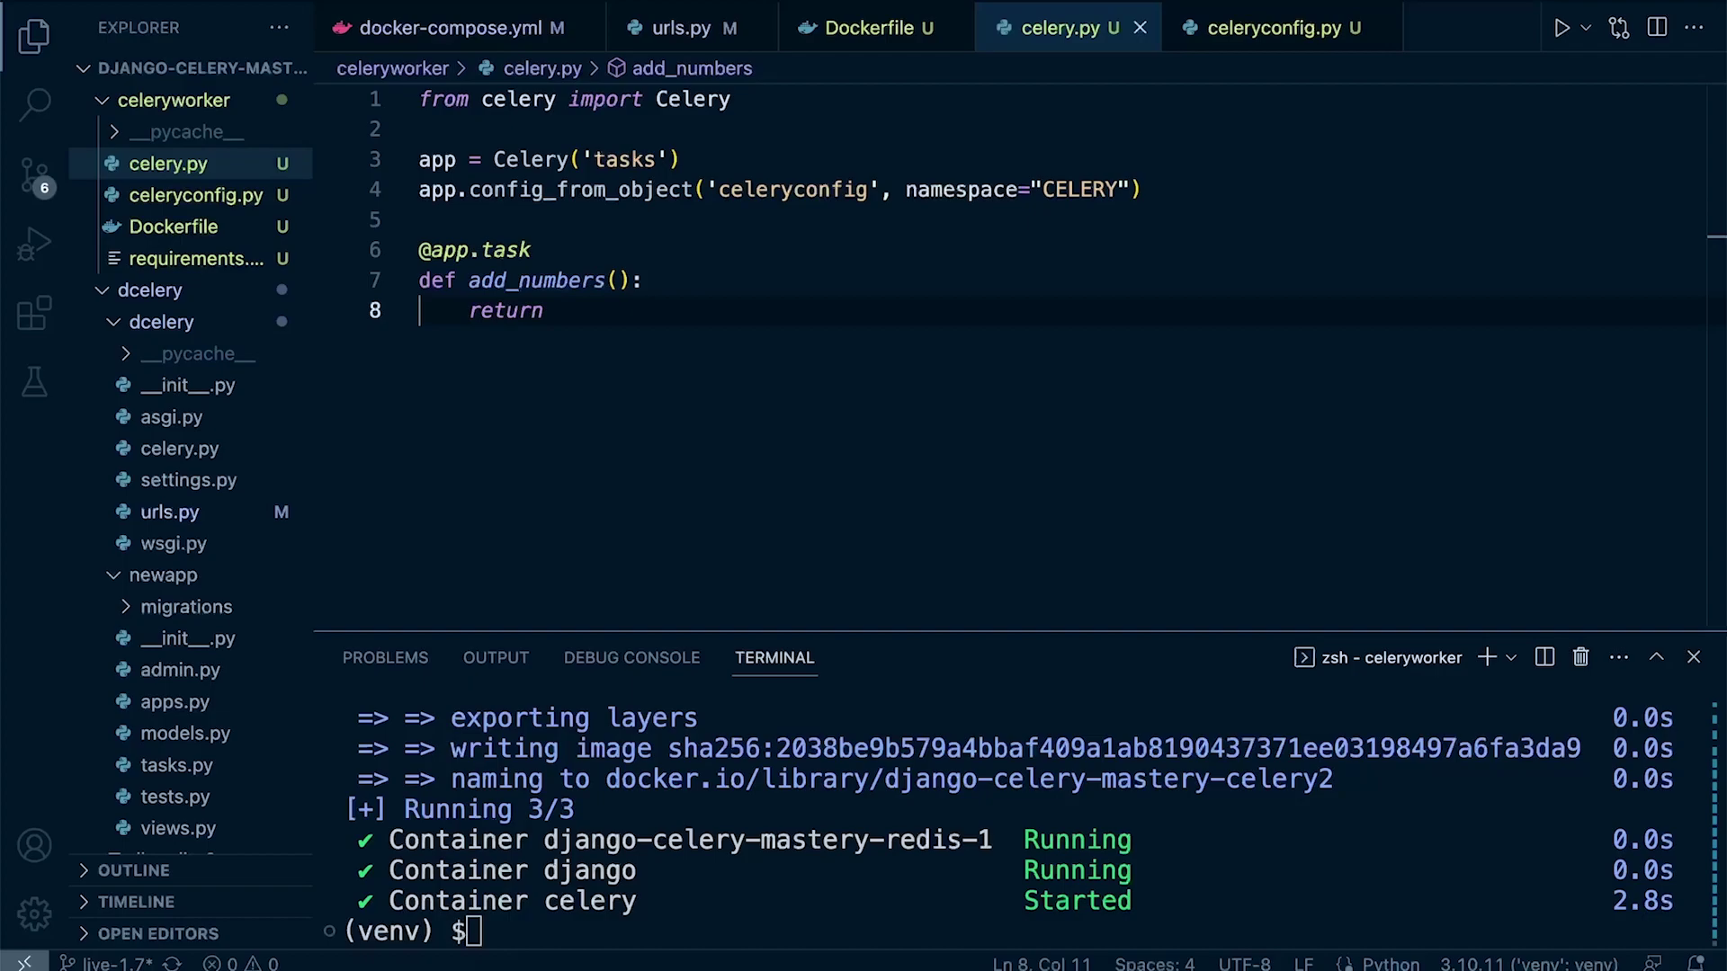
After checking celeryconfig.py, delete namespace="CELERY" from celery.py's config_from_object call
click(196, 194)
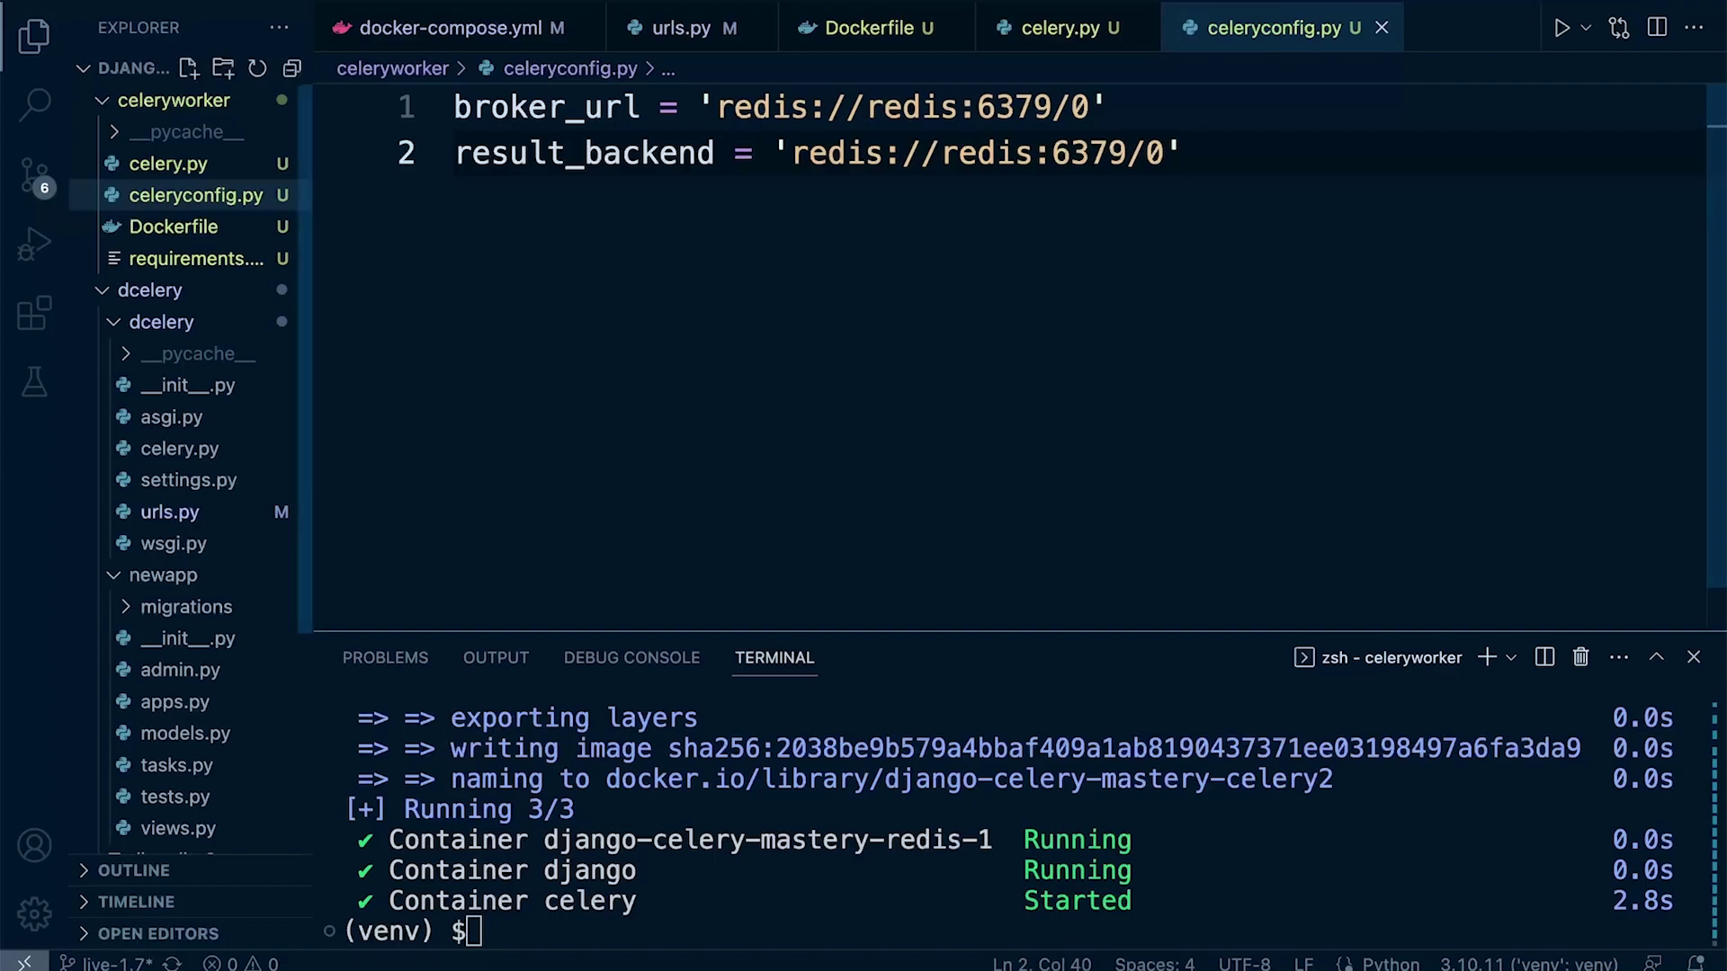
click(168, 164)
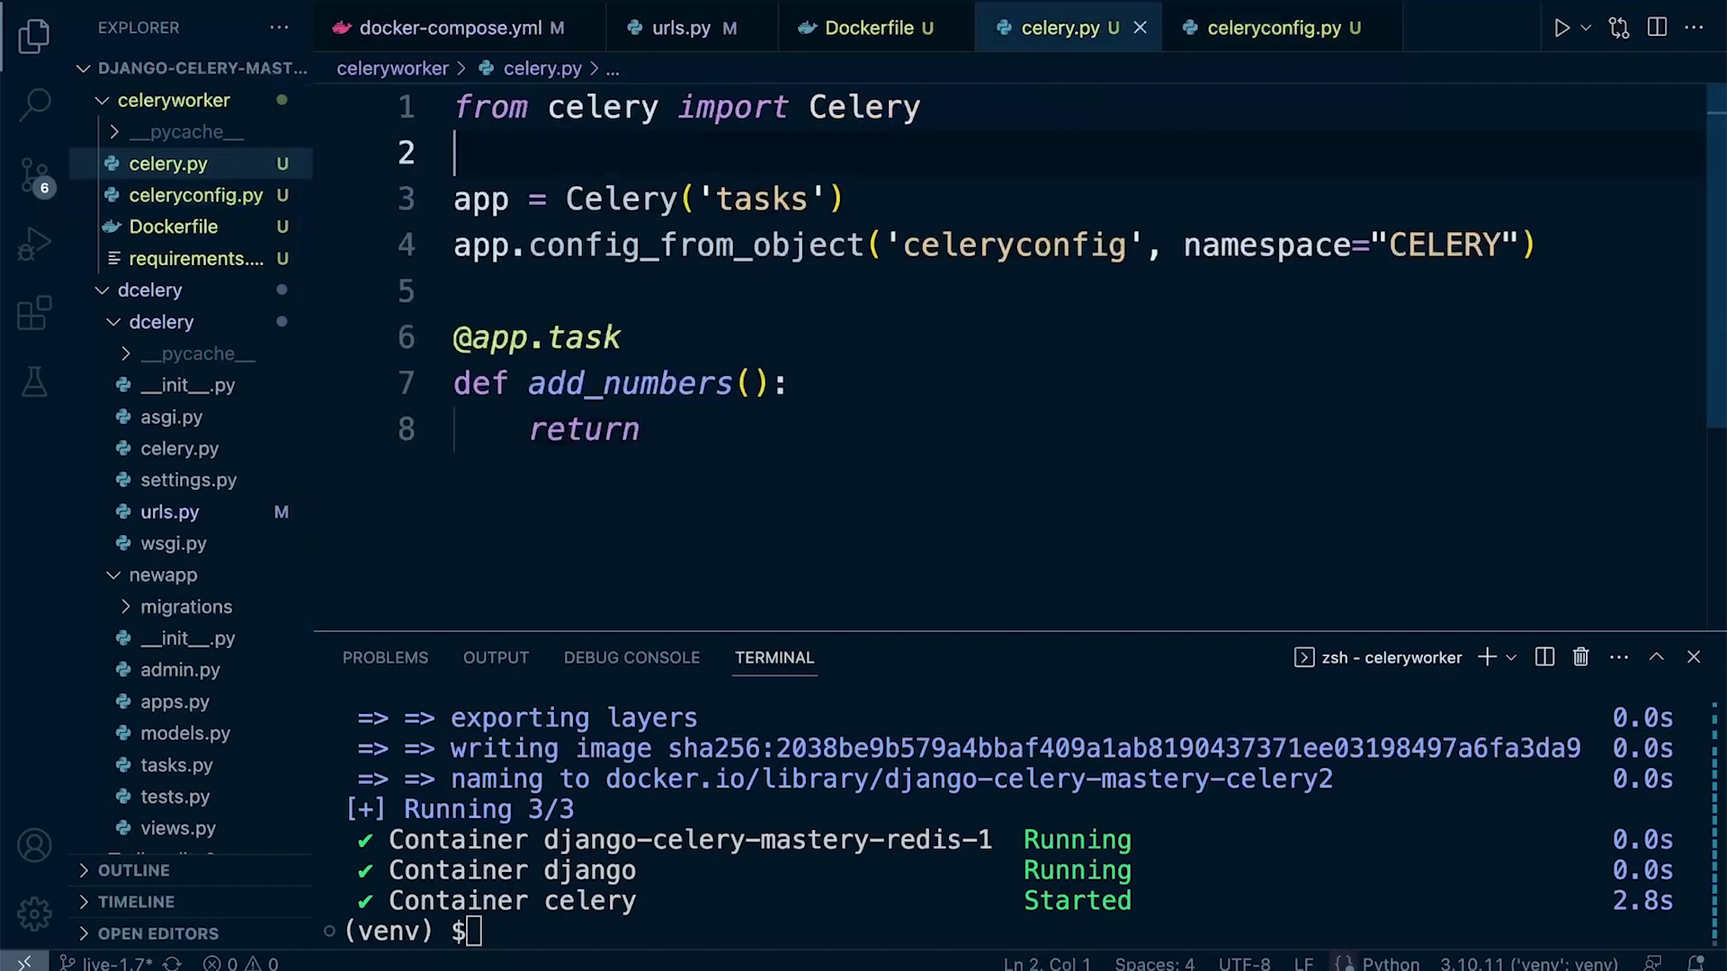
double_click(762, 198)
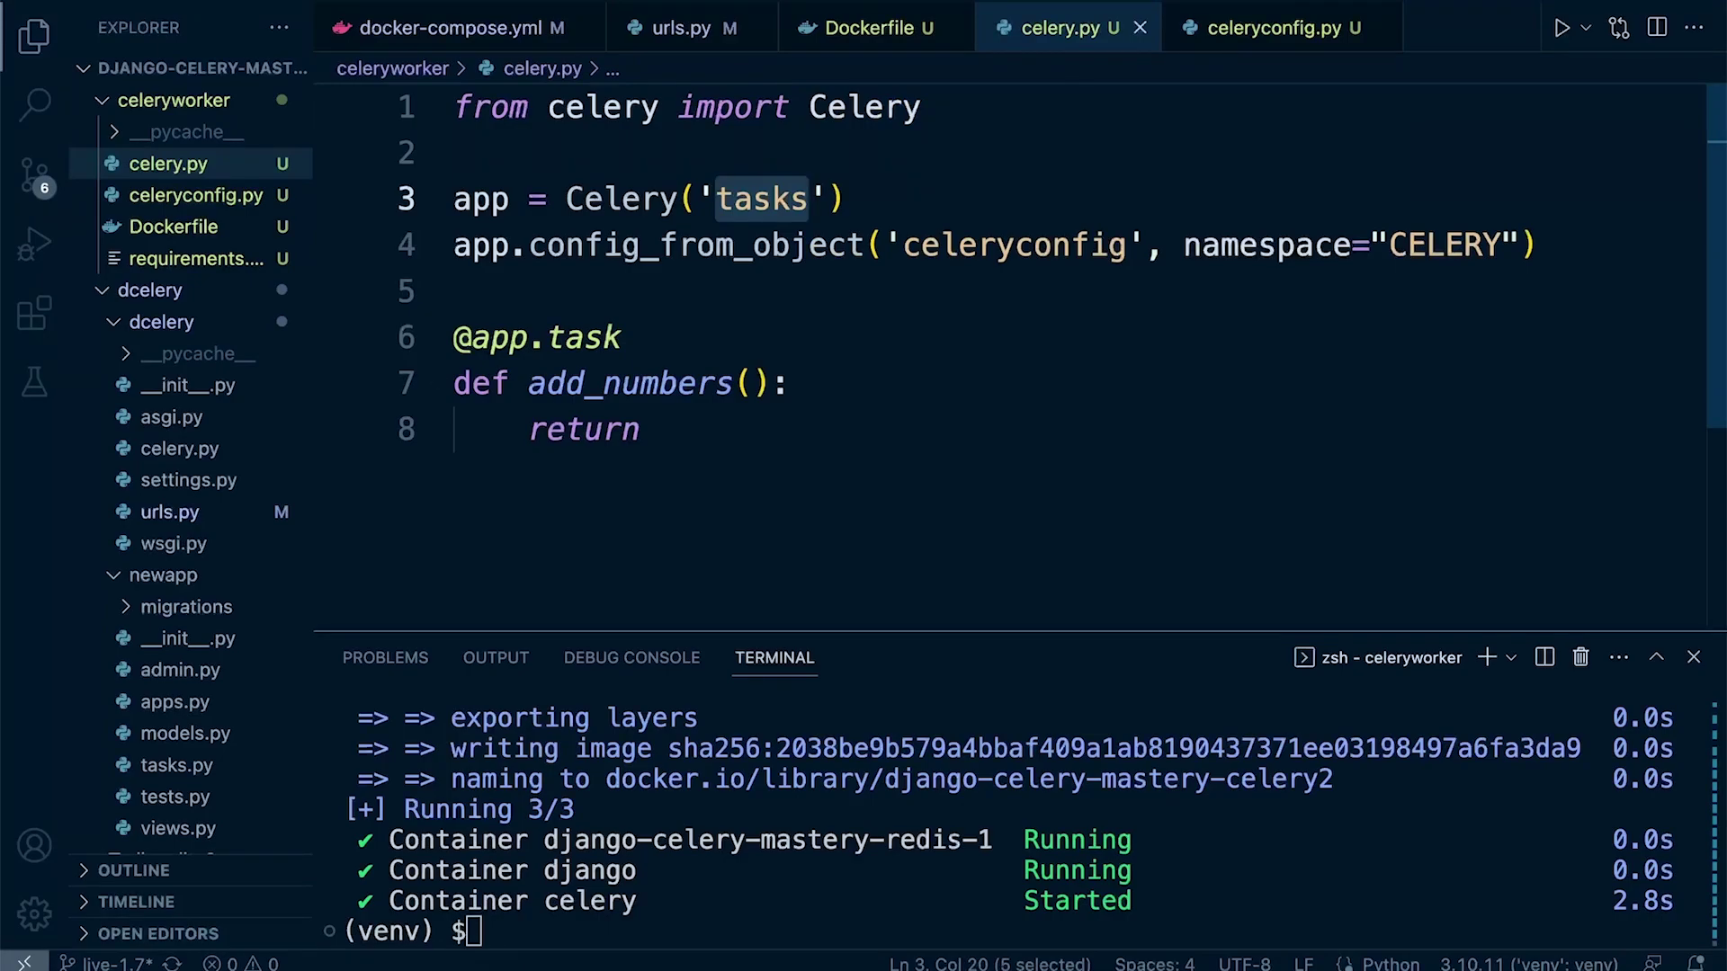
double_click(583, 338)
drag(455, 245, 848, 243)
drag(1185, 245, 1526, 245)
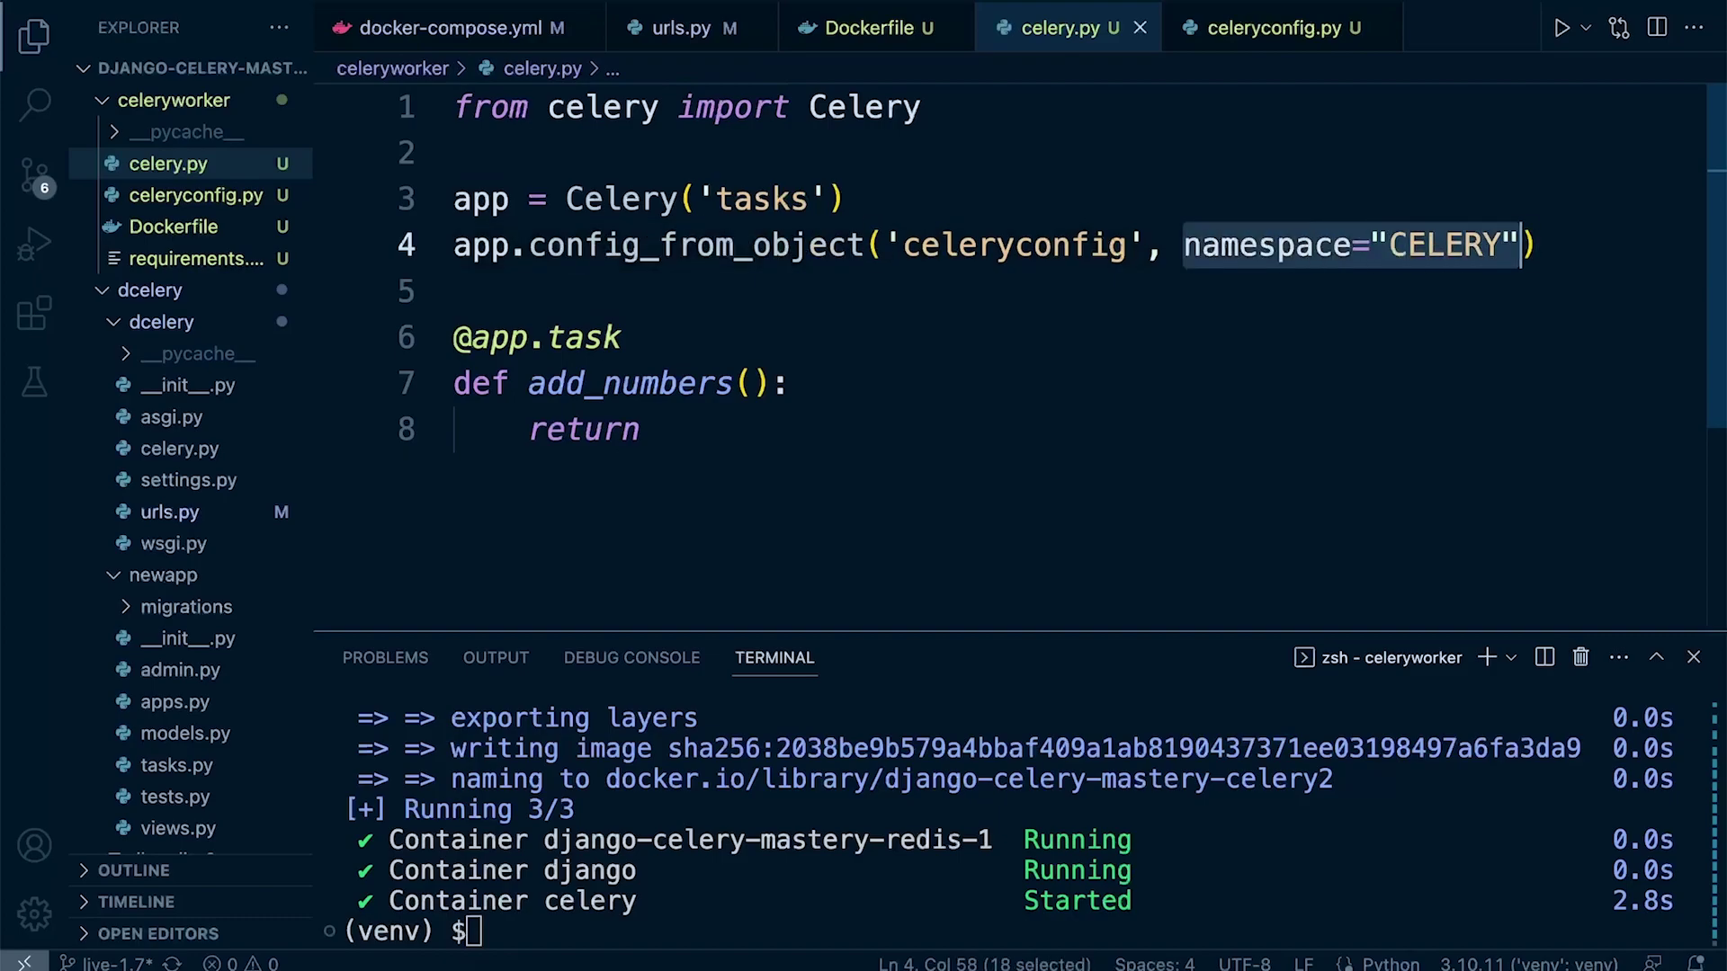
key(BackSpace)
key(BackSpace)
key(BackSpace)
key(Down)
key(Down)
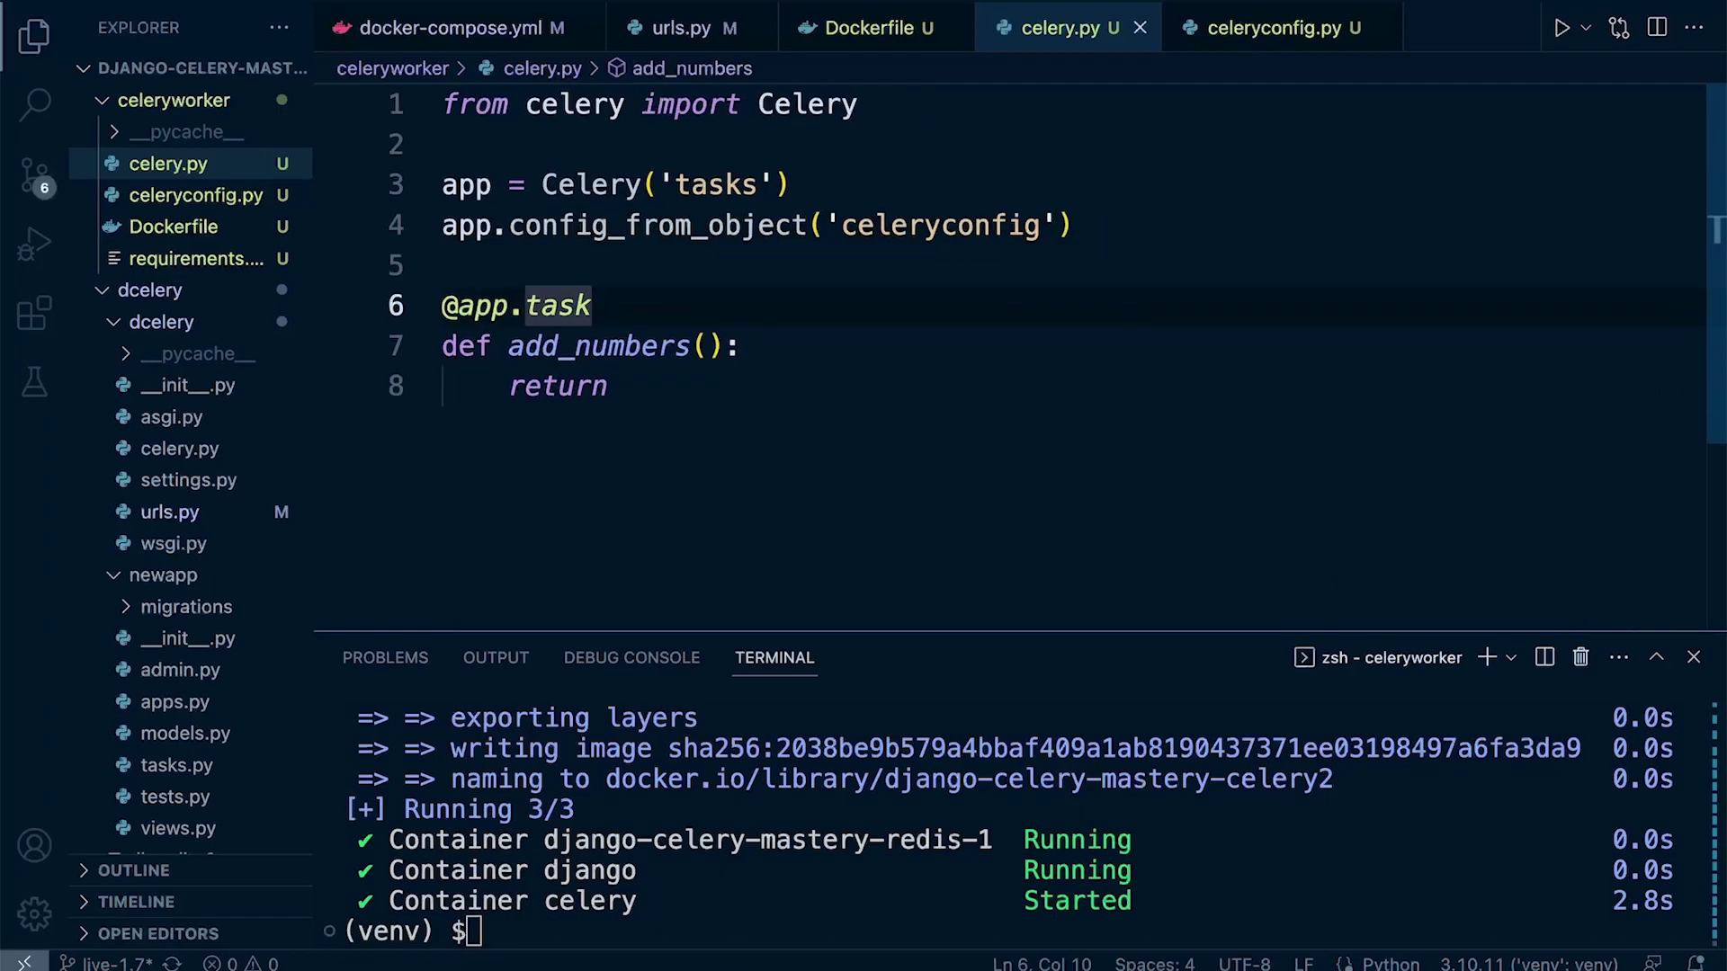
key(super+Tab)
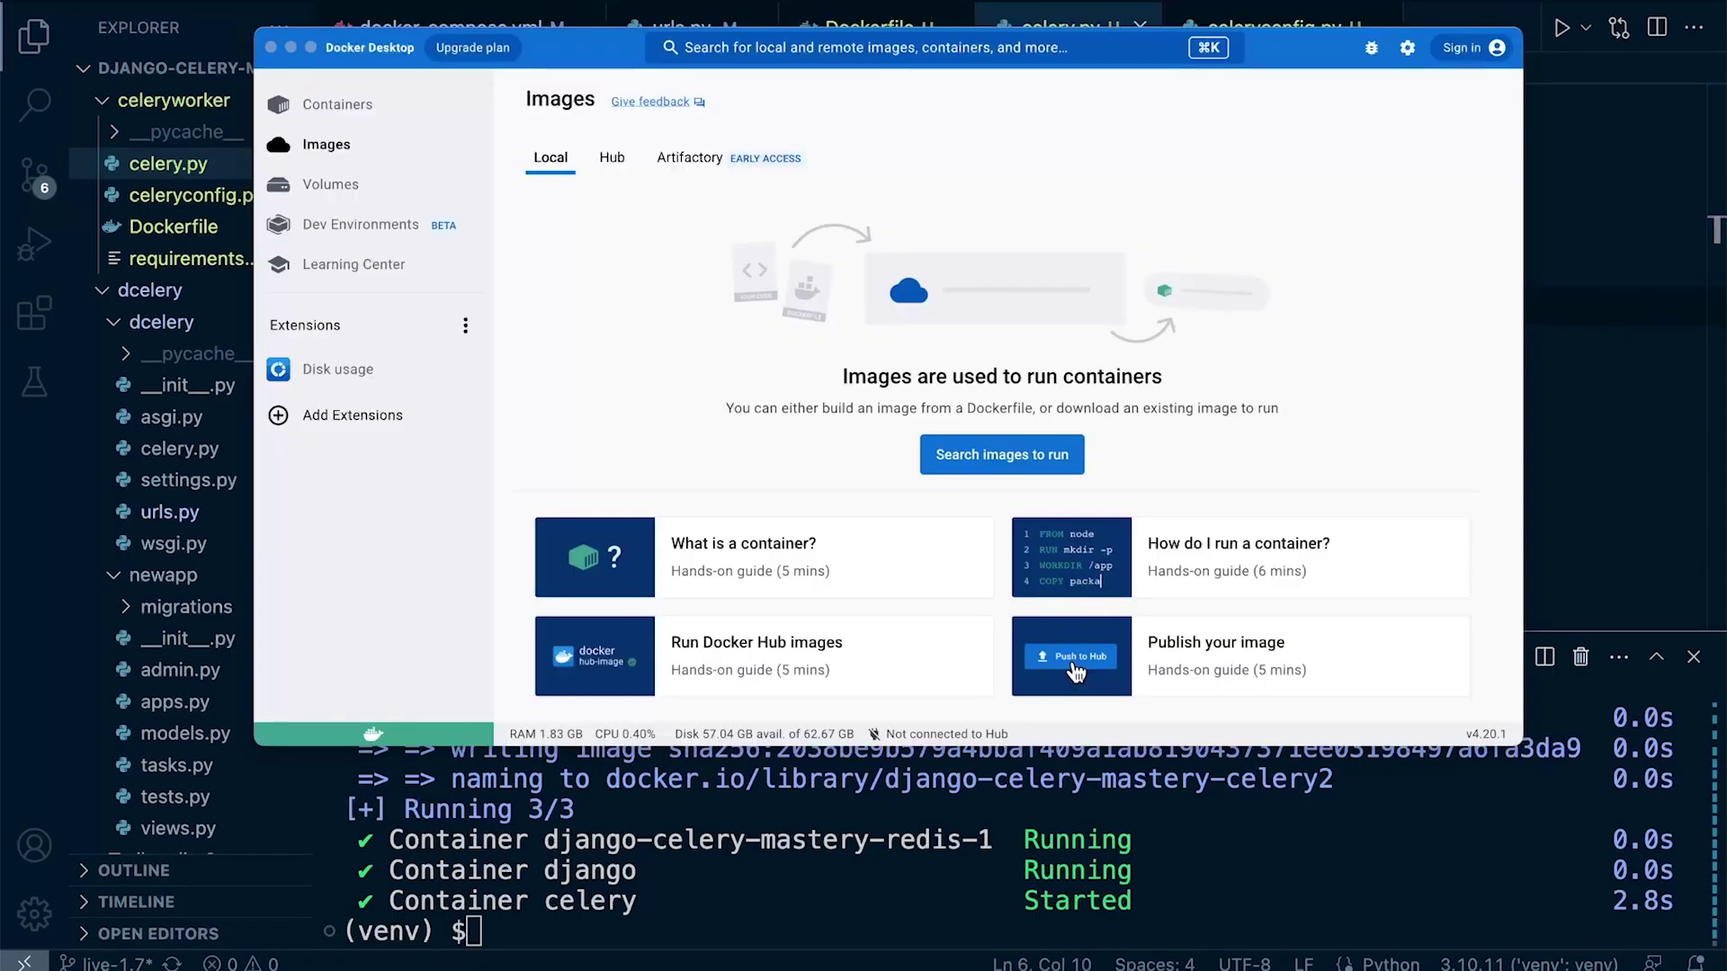
Recall and rerun 'docker-compose up -d --build' in the terminal
key(super+Tab)
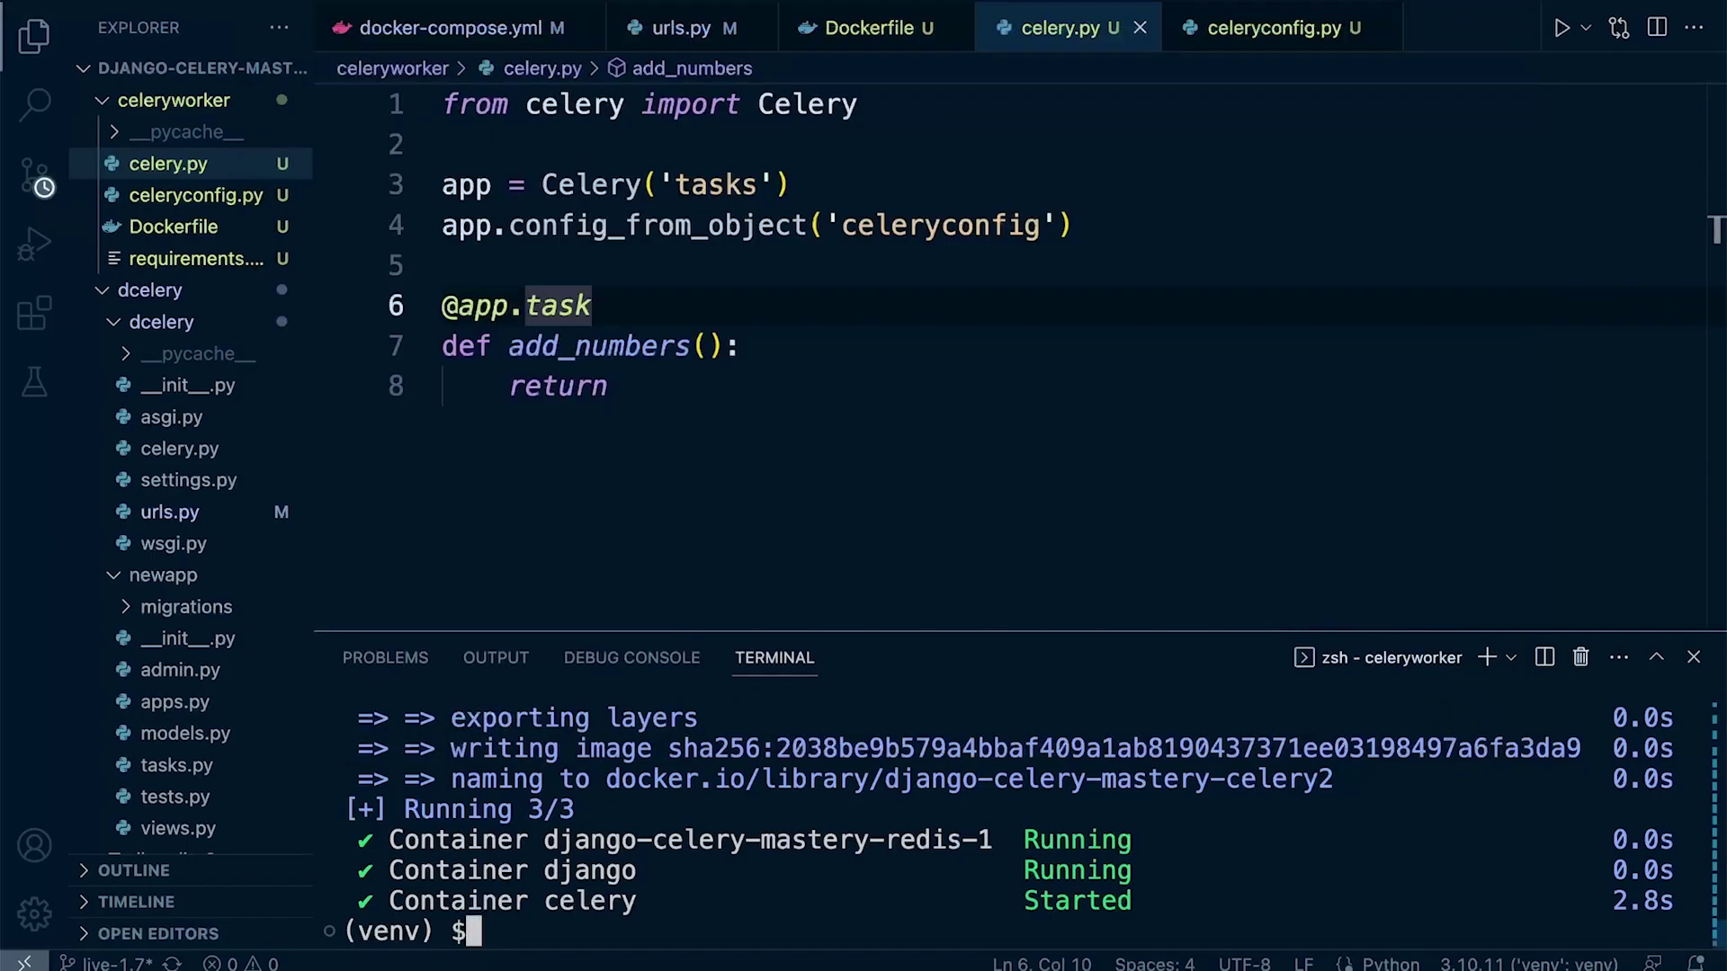
key(Up)
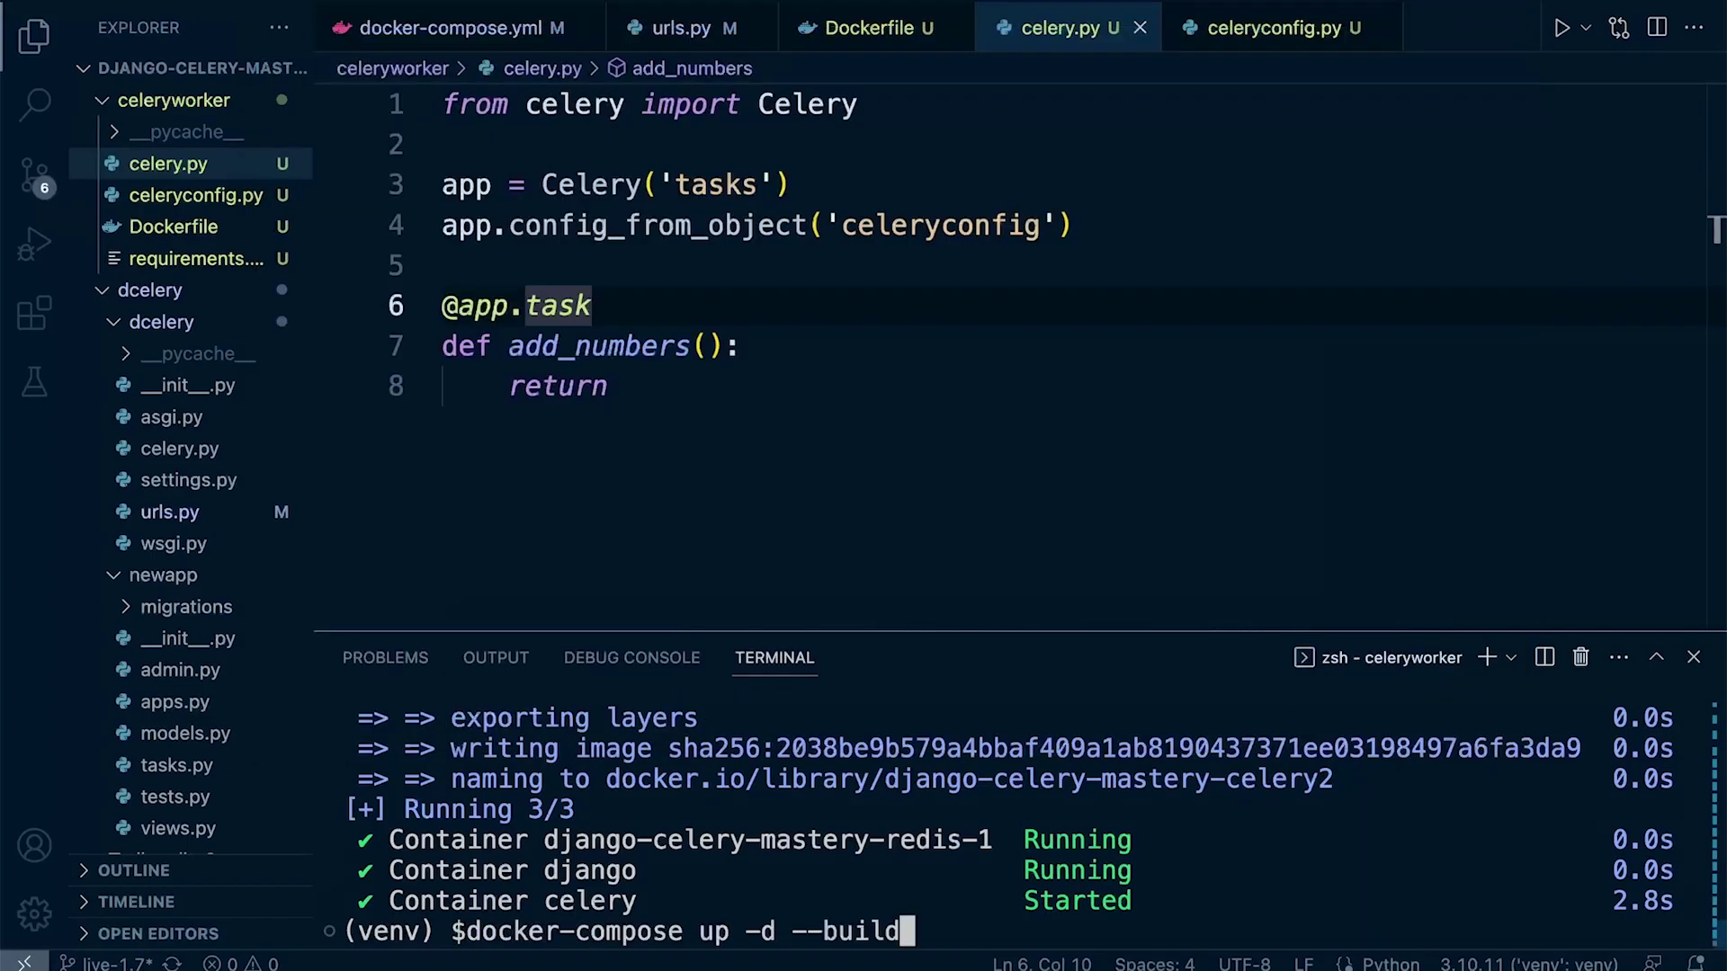
key(Return)
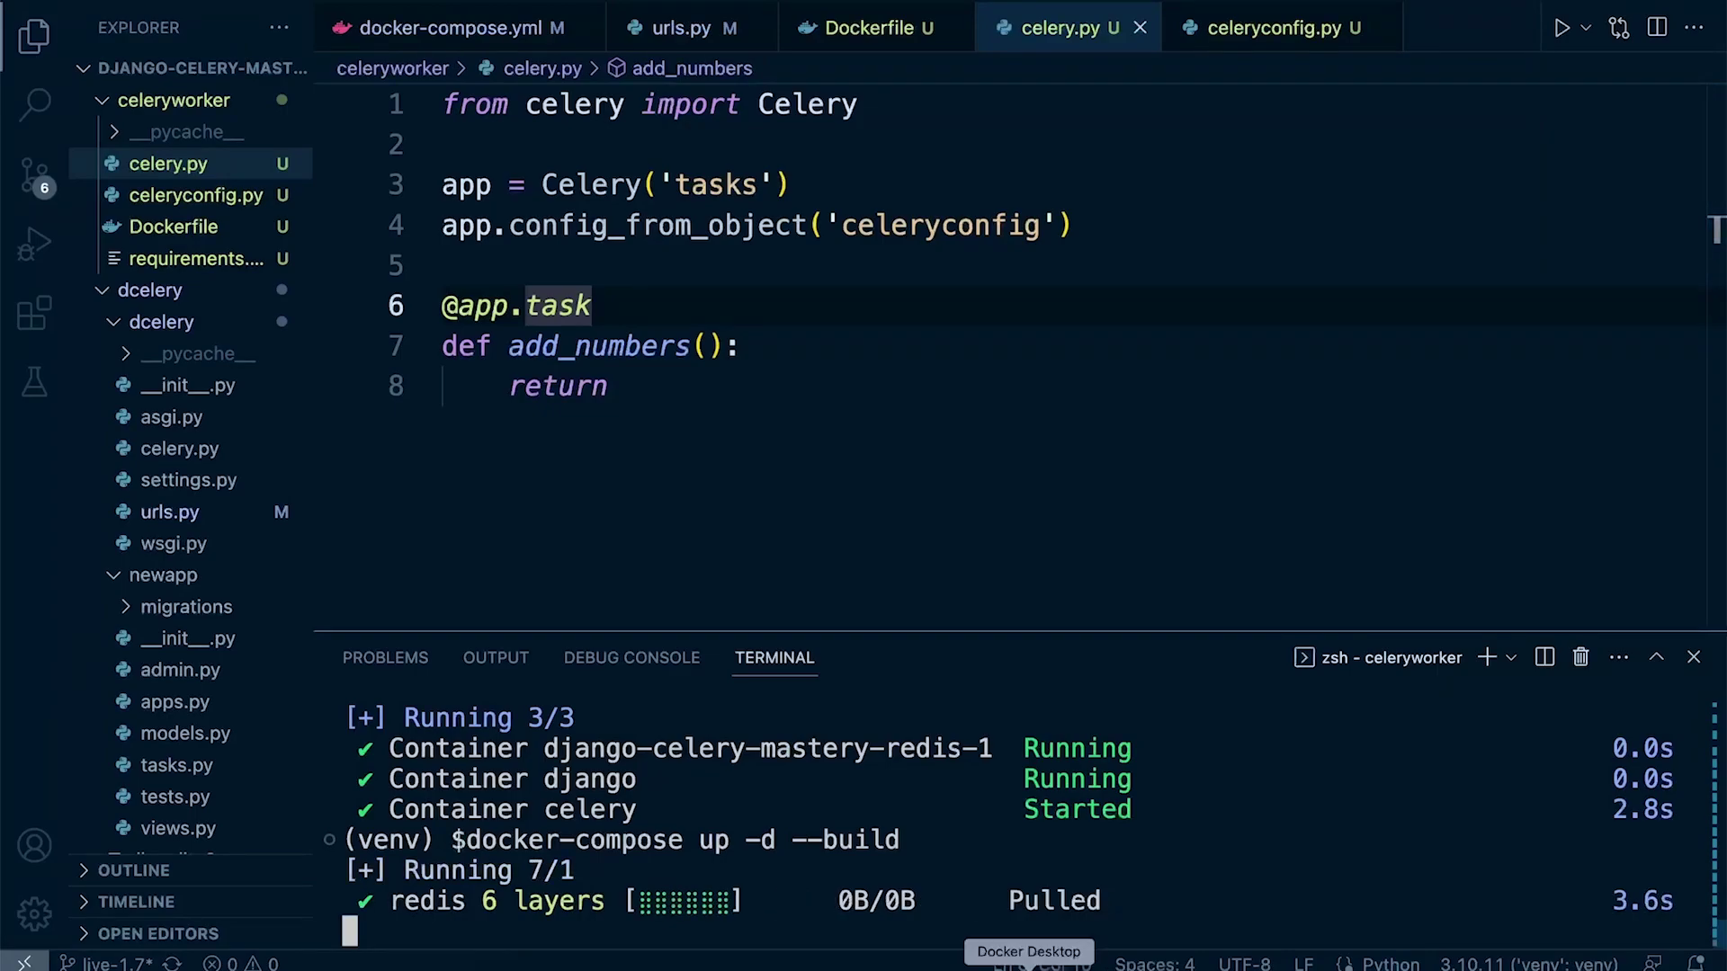
Open the celery container's logs and highlight the redis transport and results addresses
click(1030, 966)
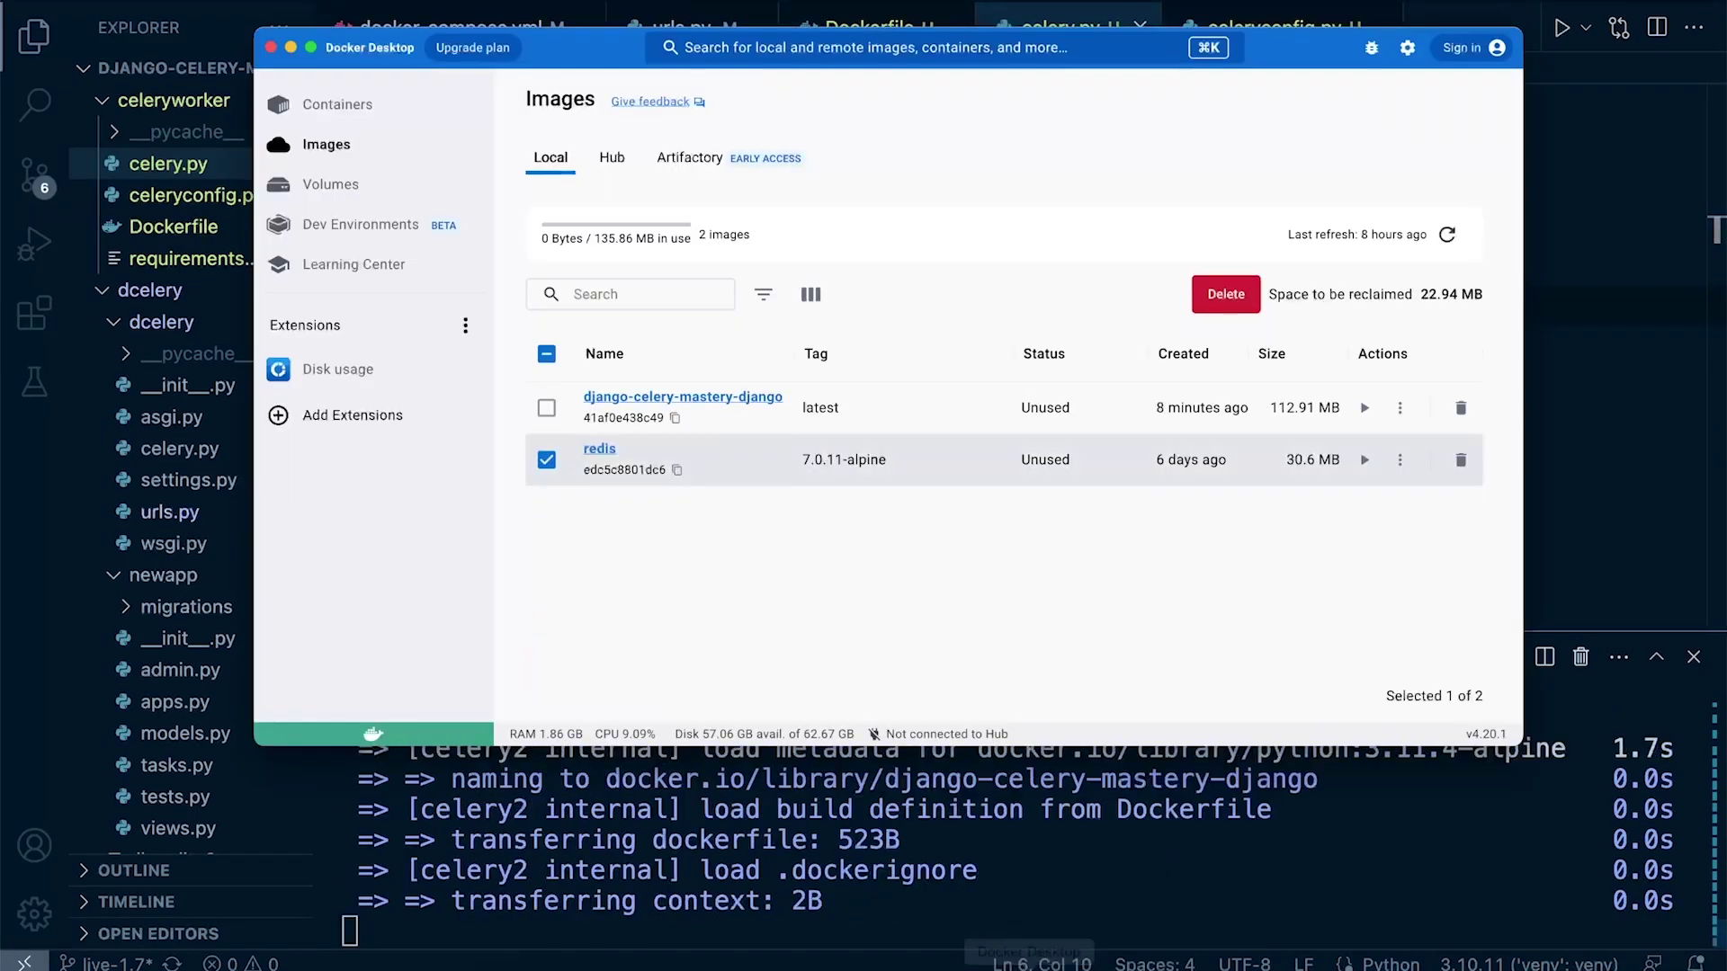
click(337, 104)
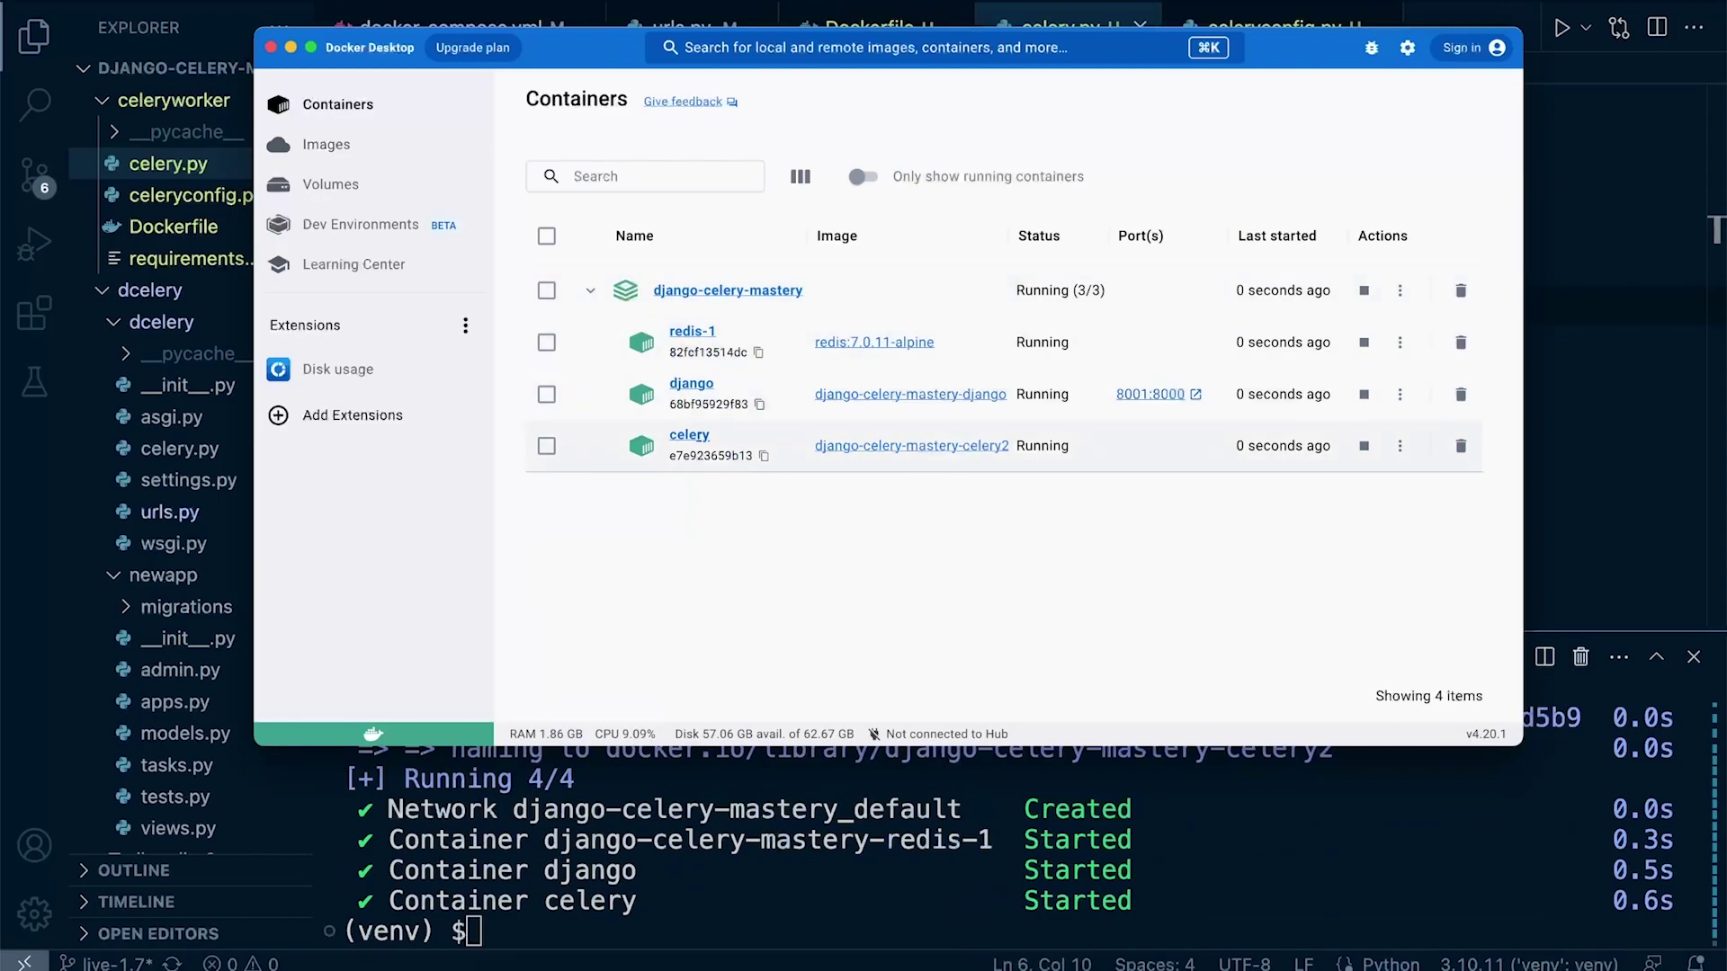
click(689, 435)
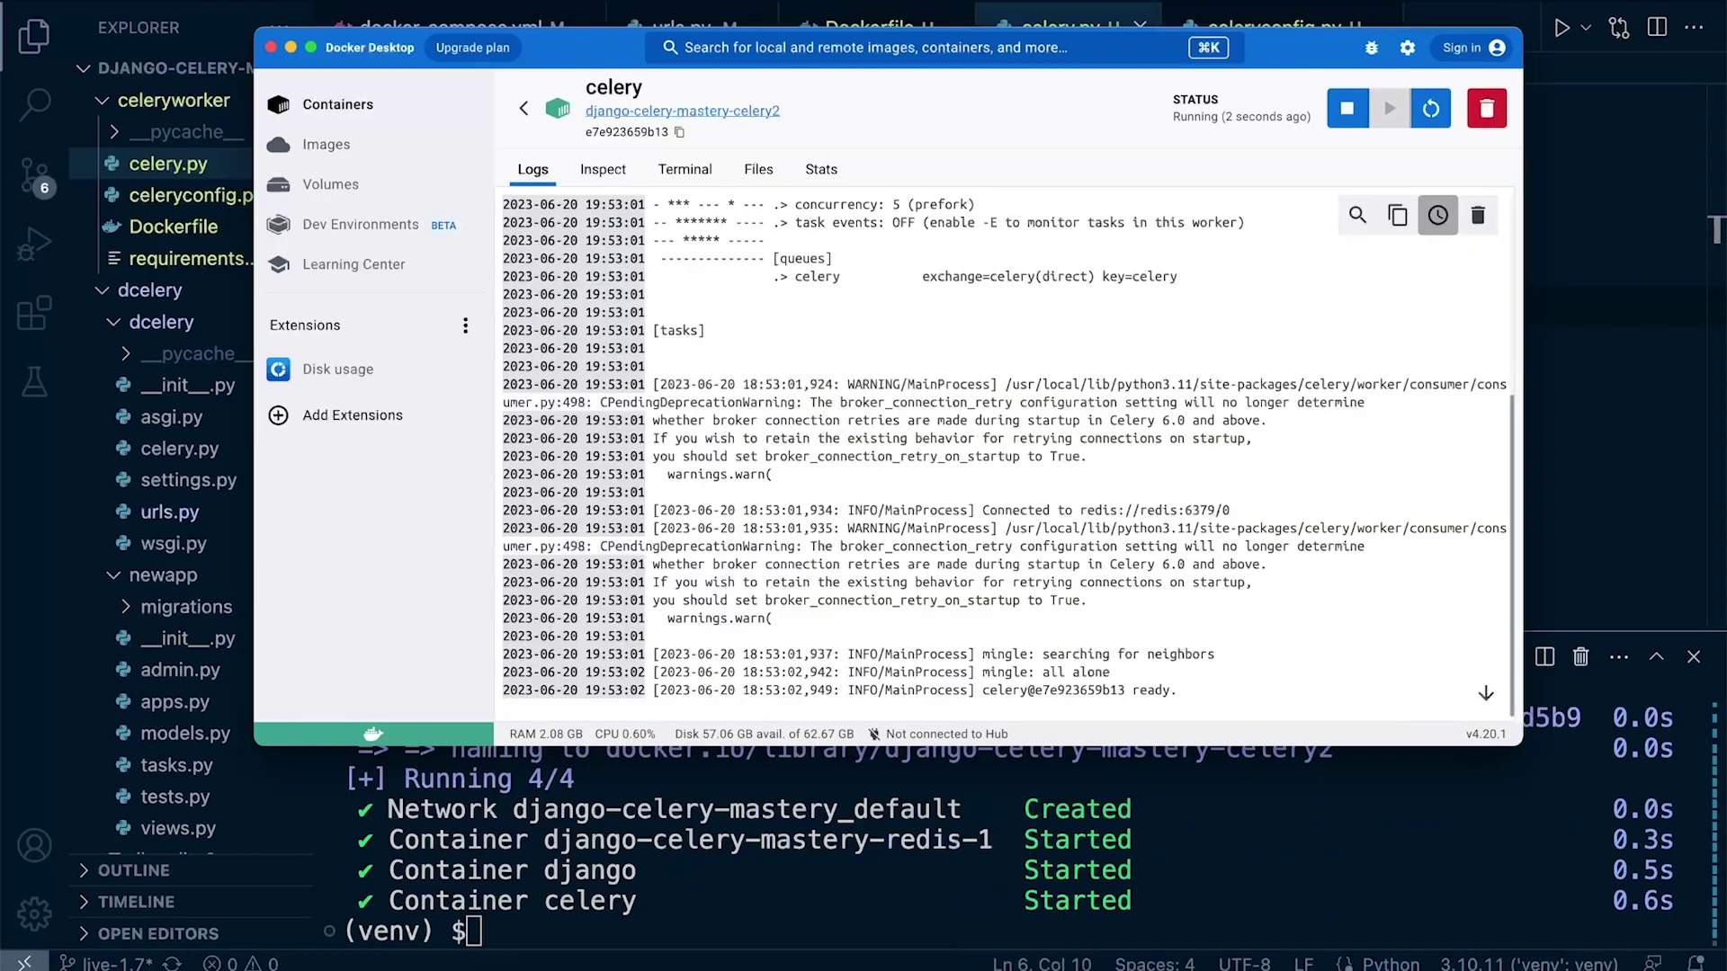
scroll(1006, 459, up, 2)
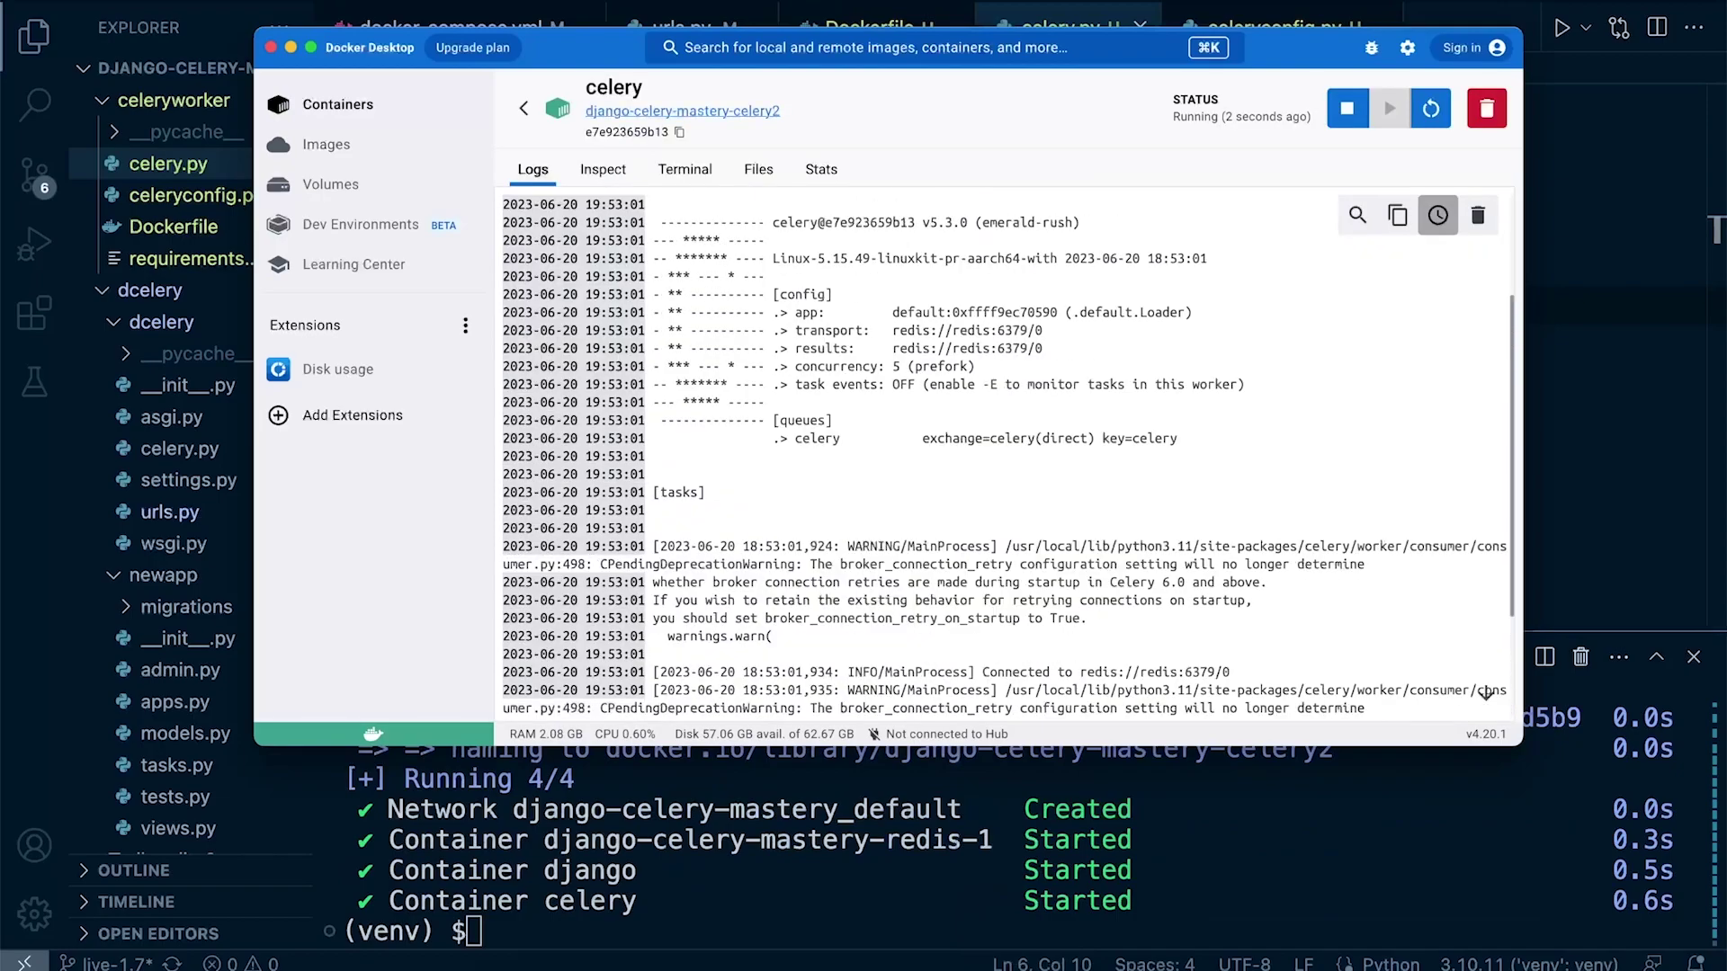
drag(903, 331, 1042, 331)
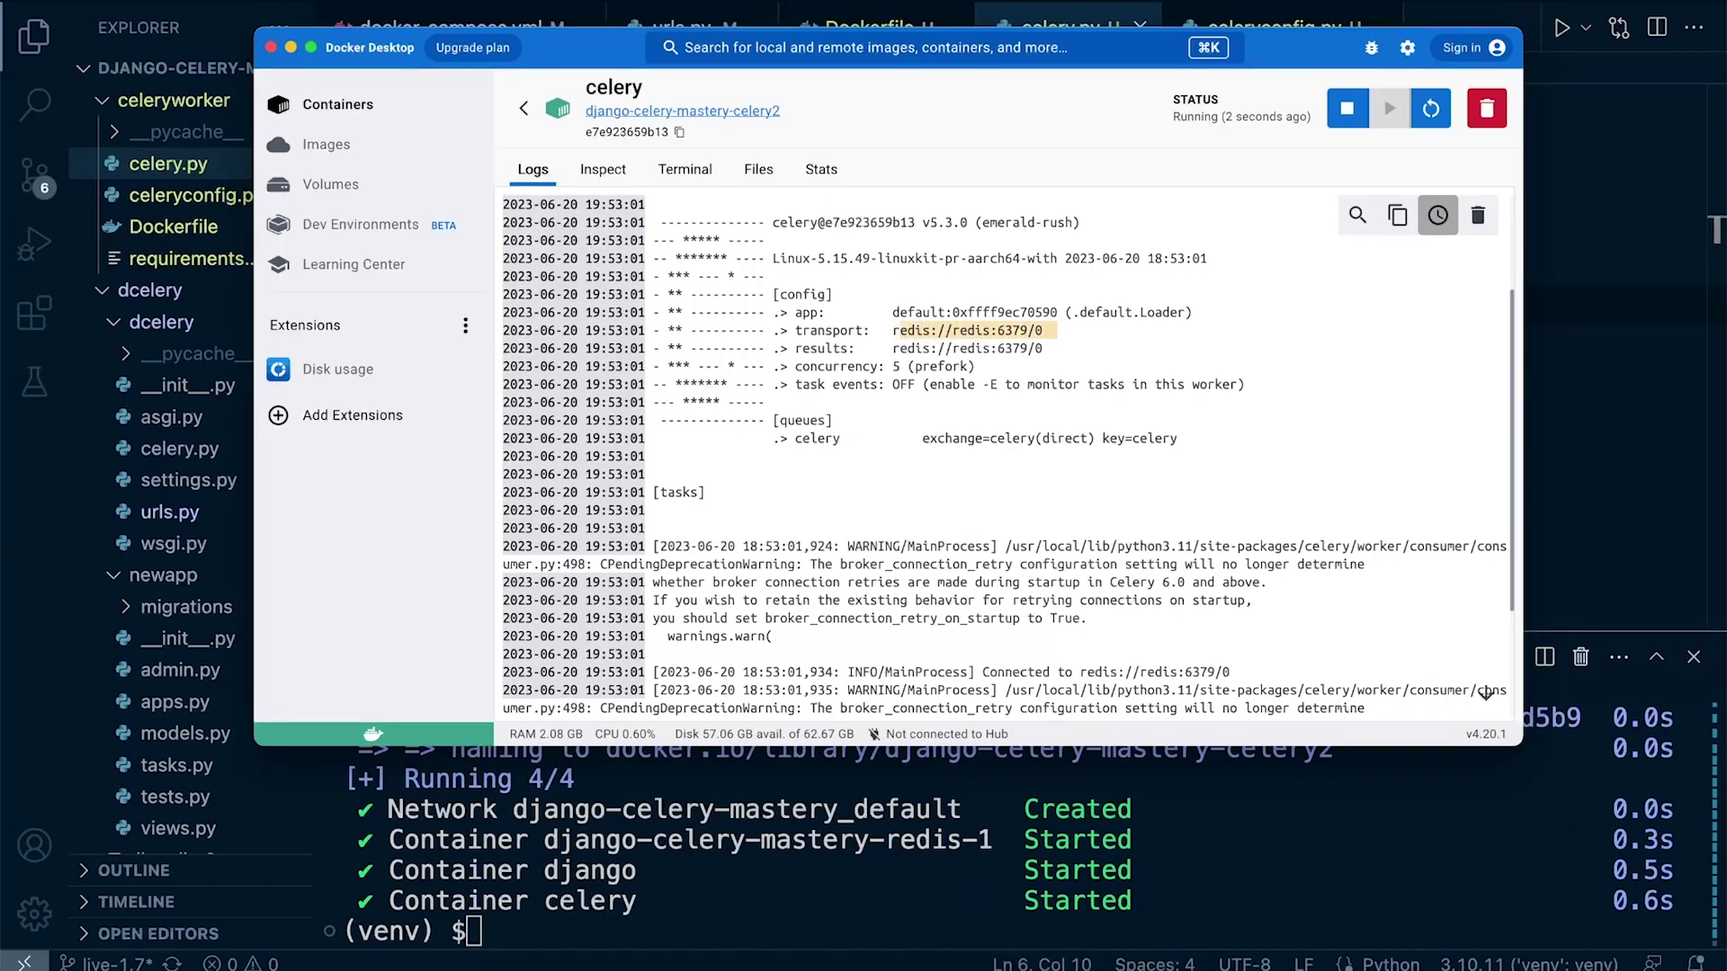
drag(893, 349, 1043, 348)
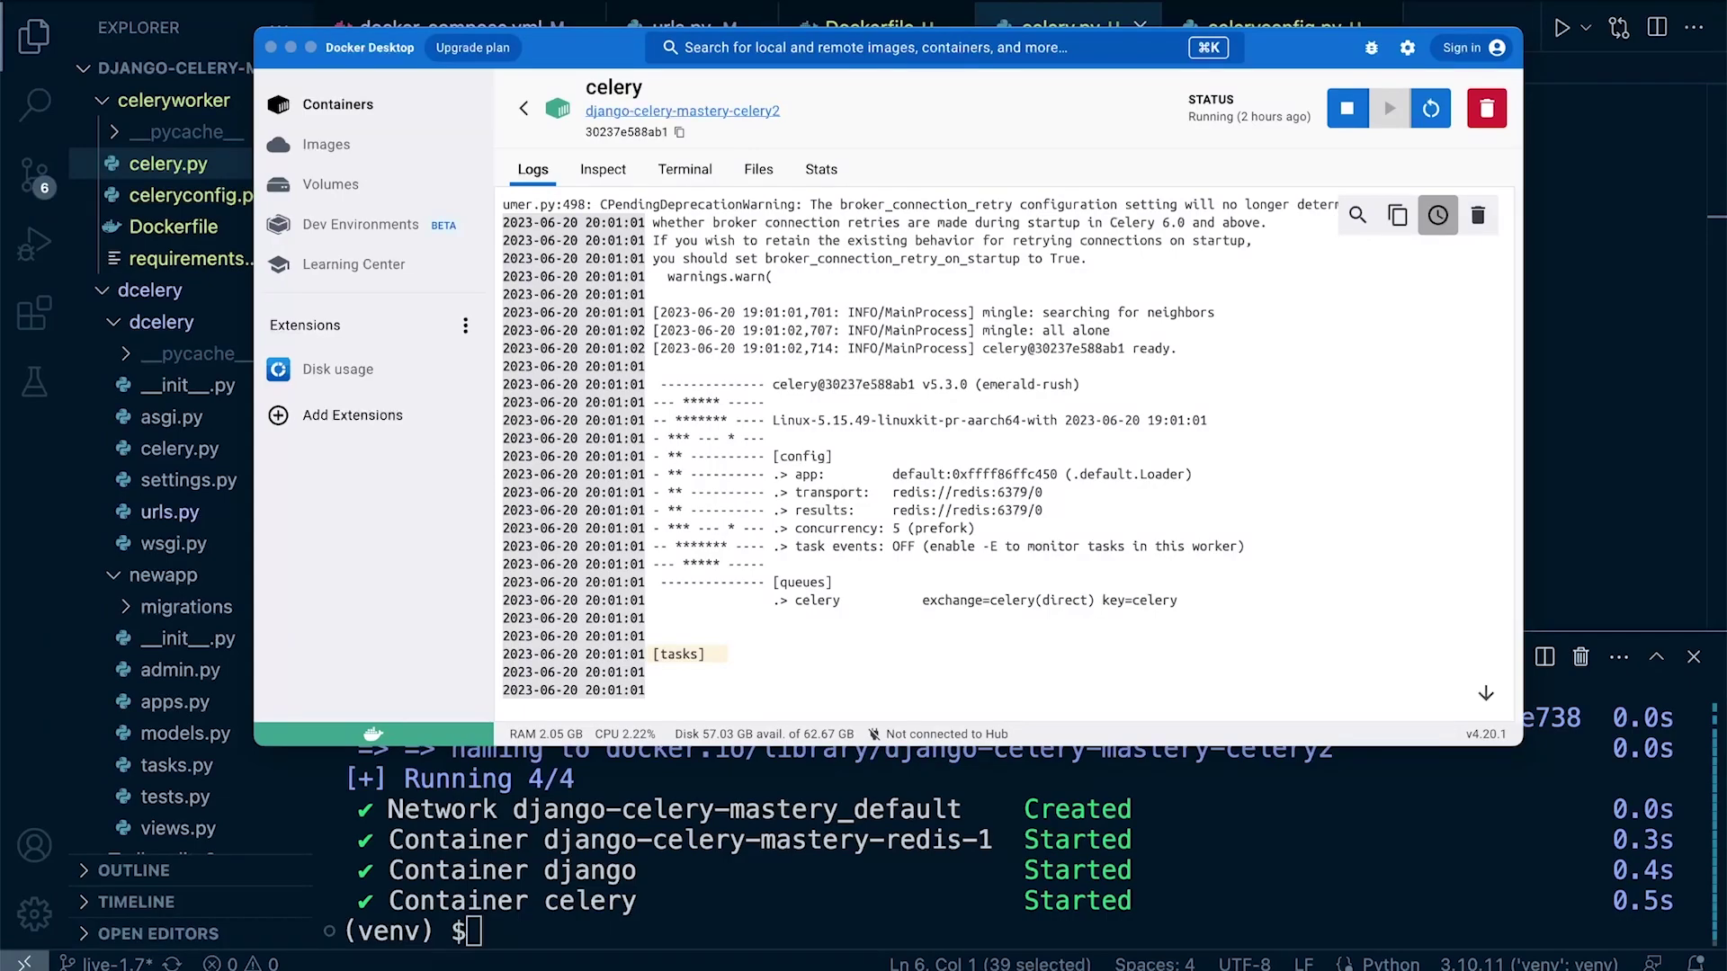
Back in the editor, select the add_numbers task definition lines
key(shift+Up)
key(shift+Up)
key(shift+Up)
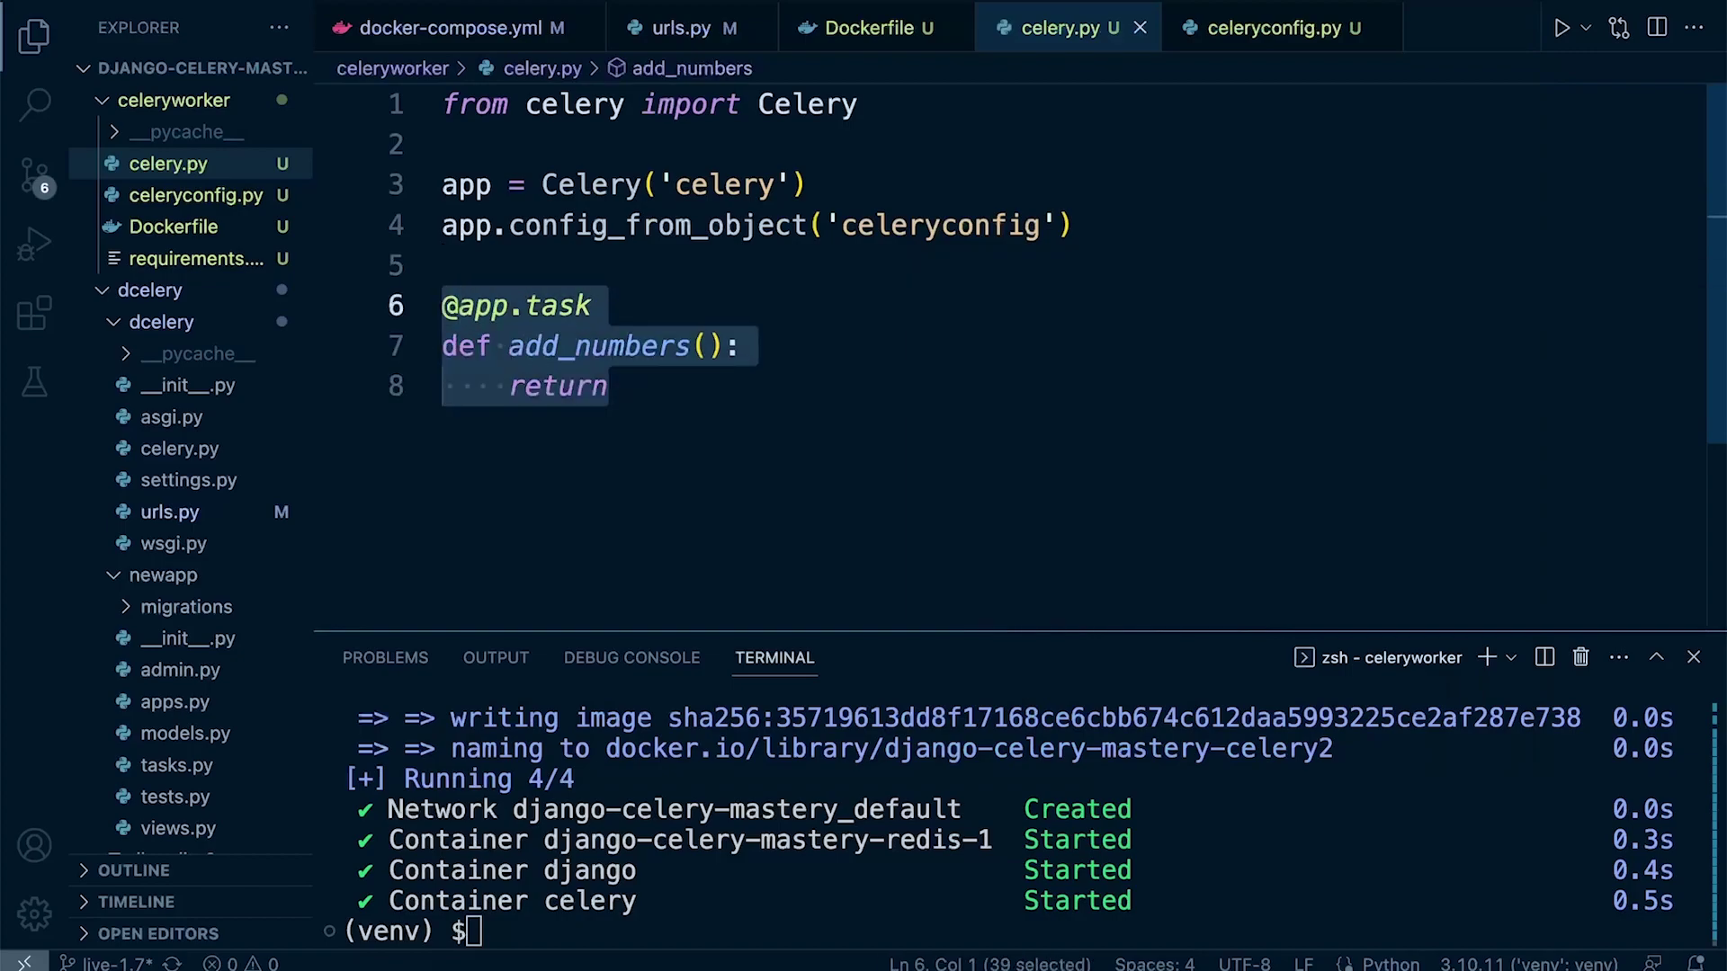
key(Down)
key(shift+Up)
key(shift+Up)
key(shift+Home)
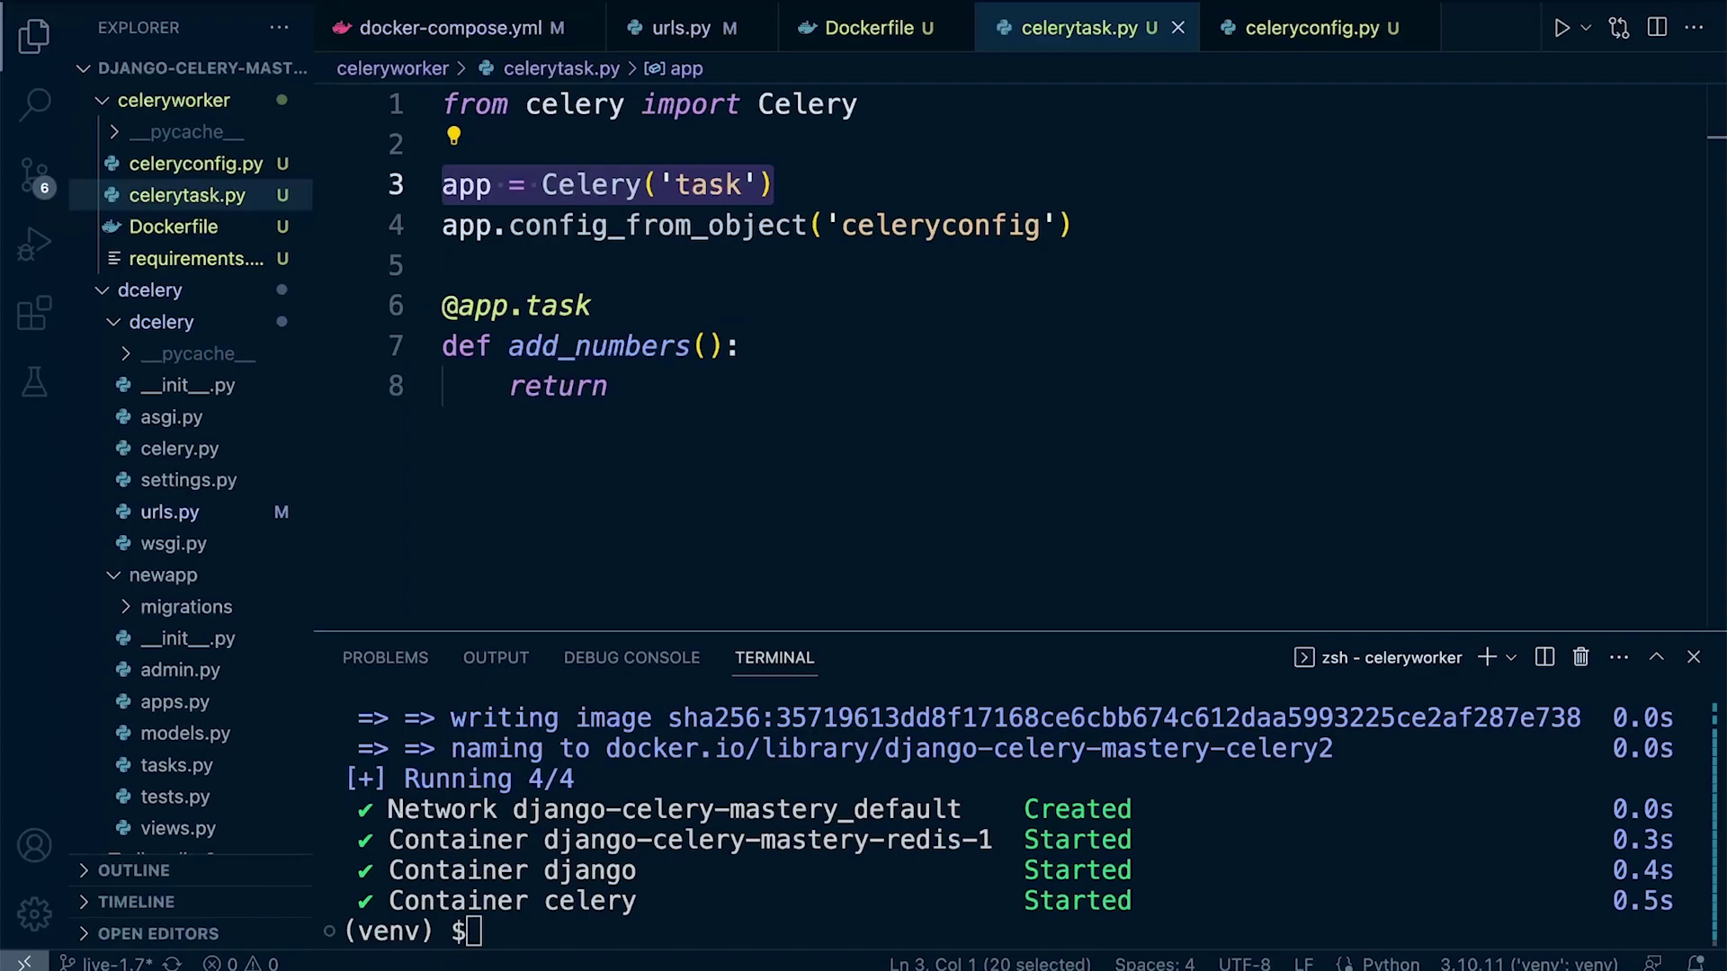
click(609, 387)
drag(659, 185, 760, 185)
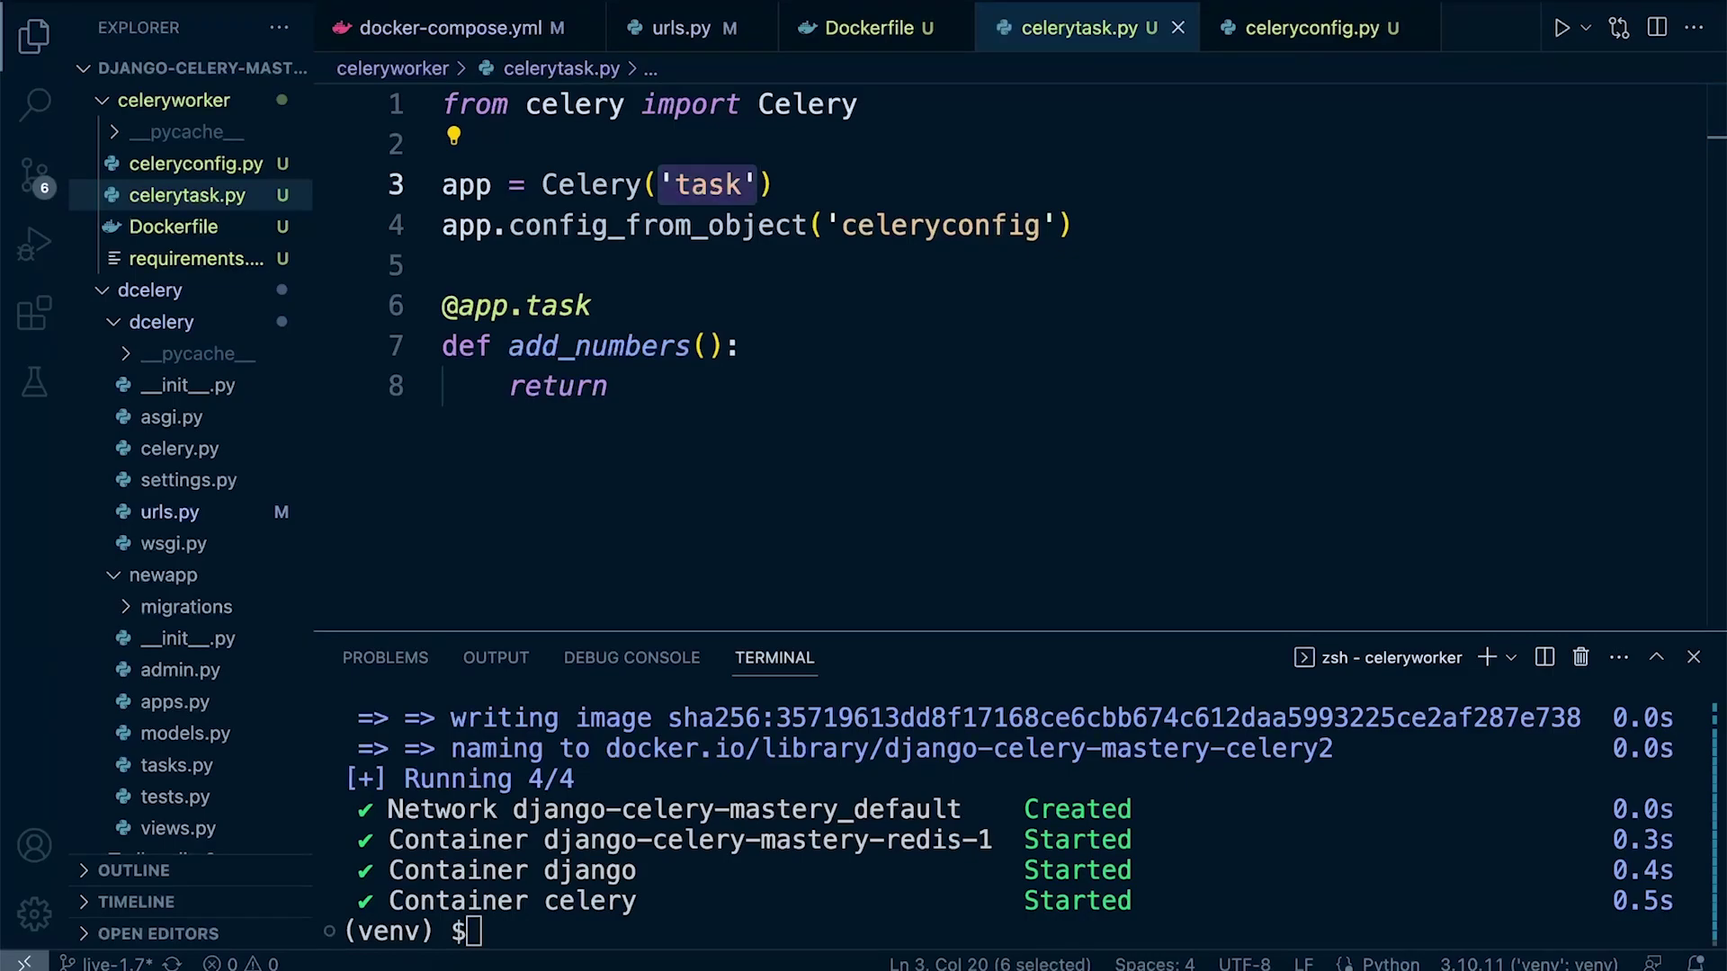
click(459, 144)
drag(660, 185, 764, 185)
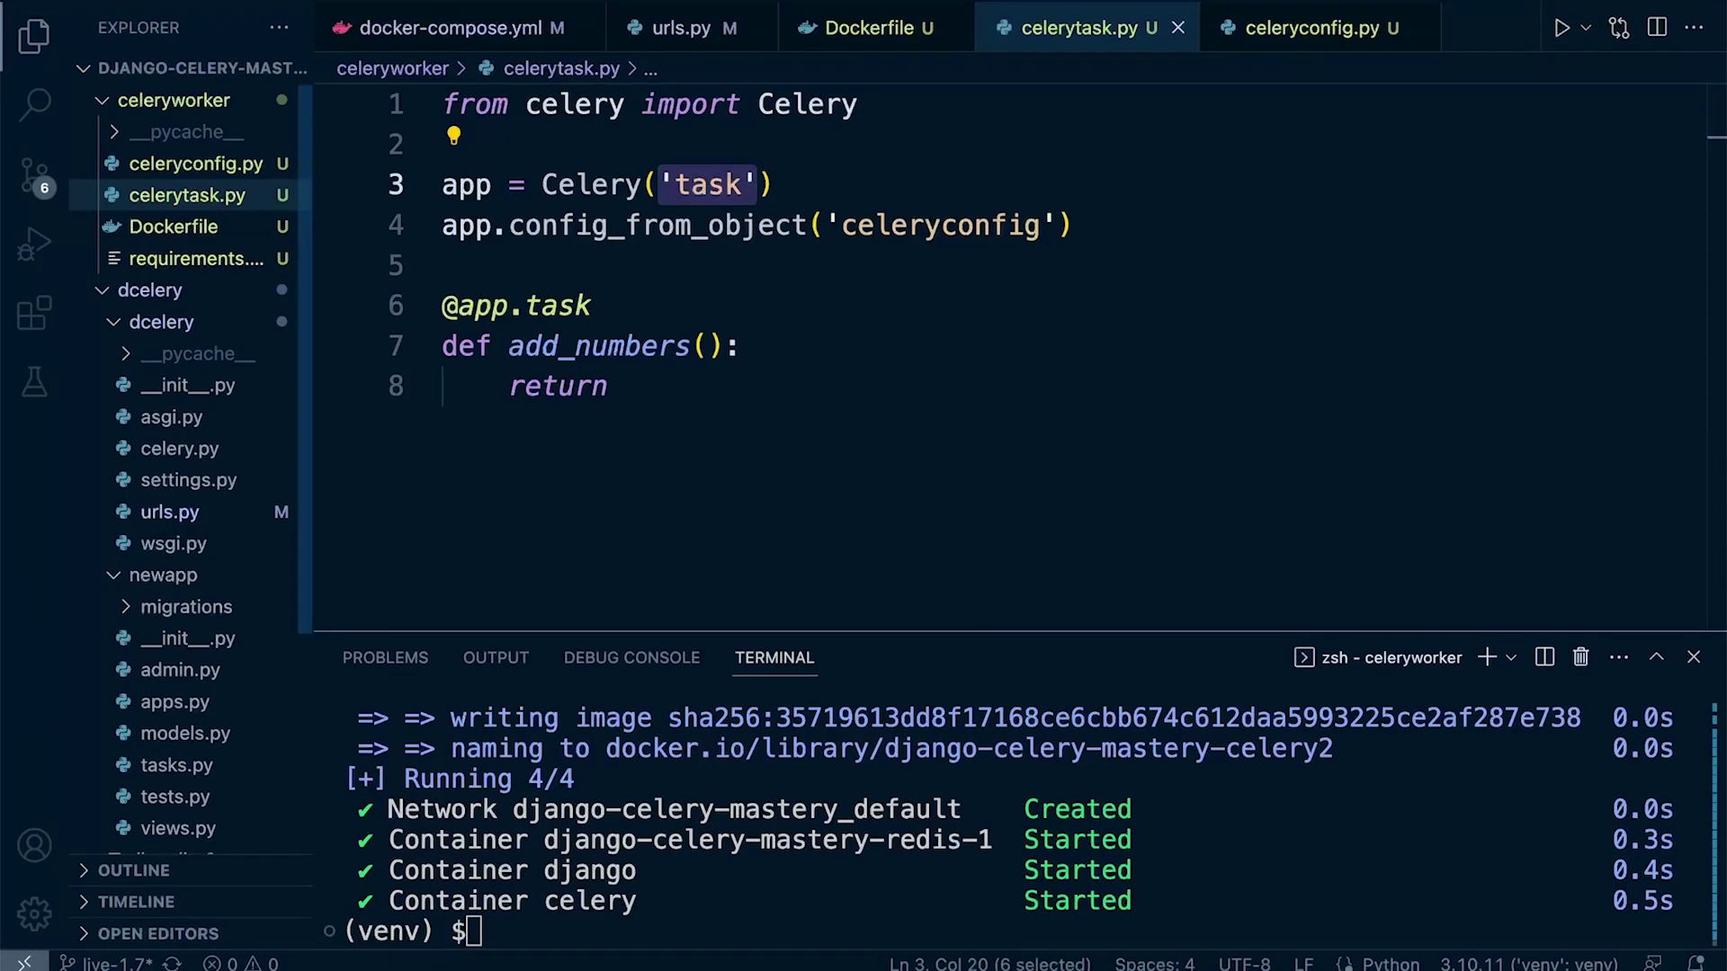
Close all editors, open docker-compose.yml and set celery2's command app to celerytask
click(1692, 28)
click(1630, 59)
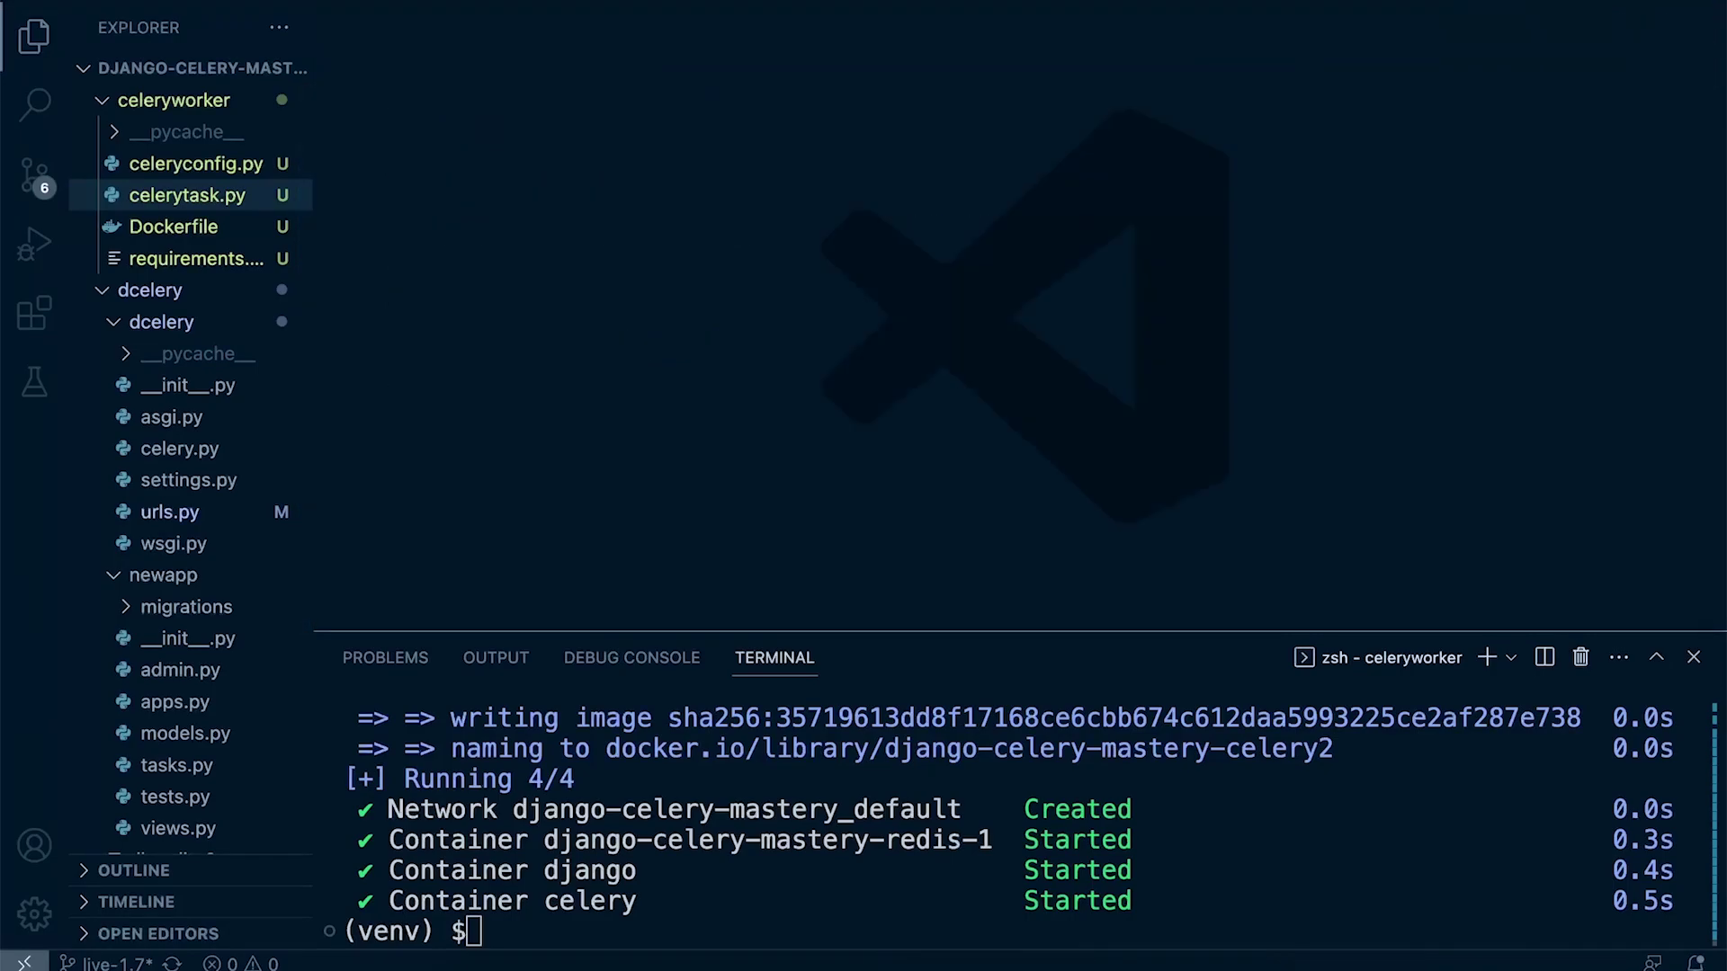
scroll(189, 472, down, 5)
click(188, 806)
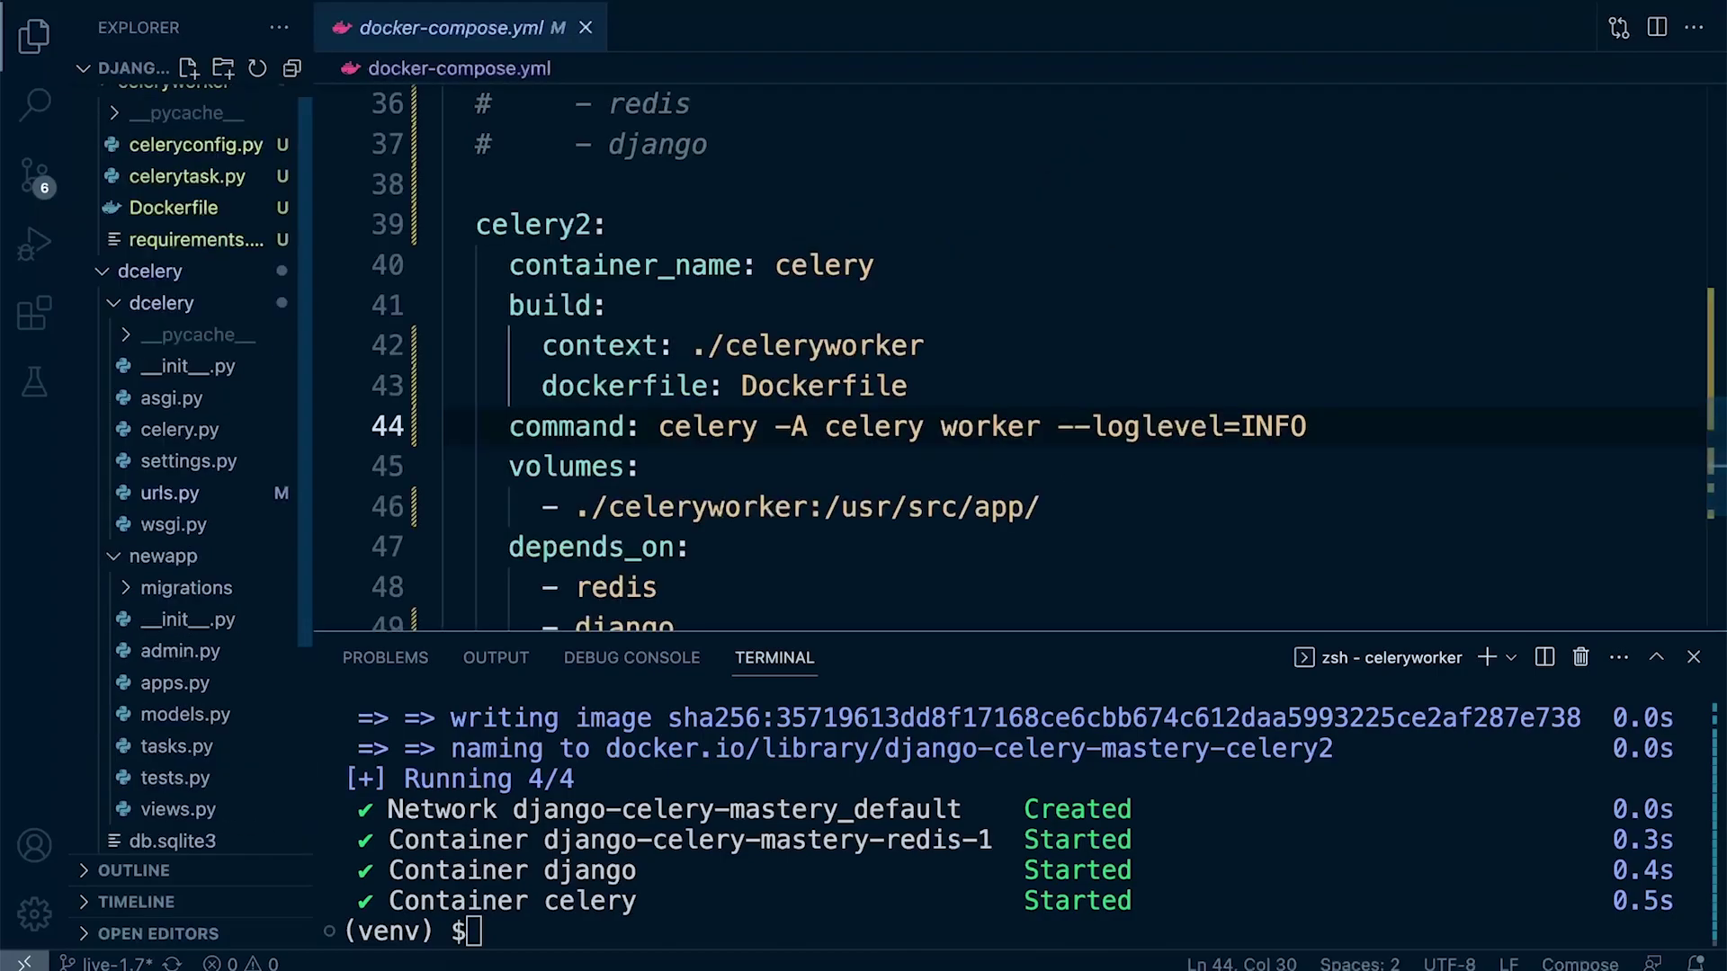
scroll(190, 404, up, 5)
scroll(877, 351, down, 5)
scroll(878, 351, up, 4)
double_click(875, 428)
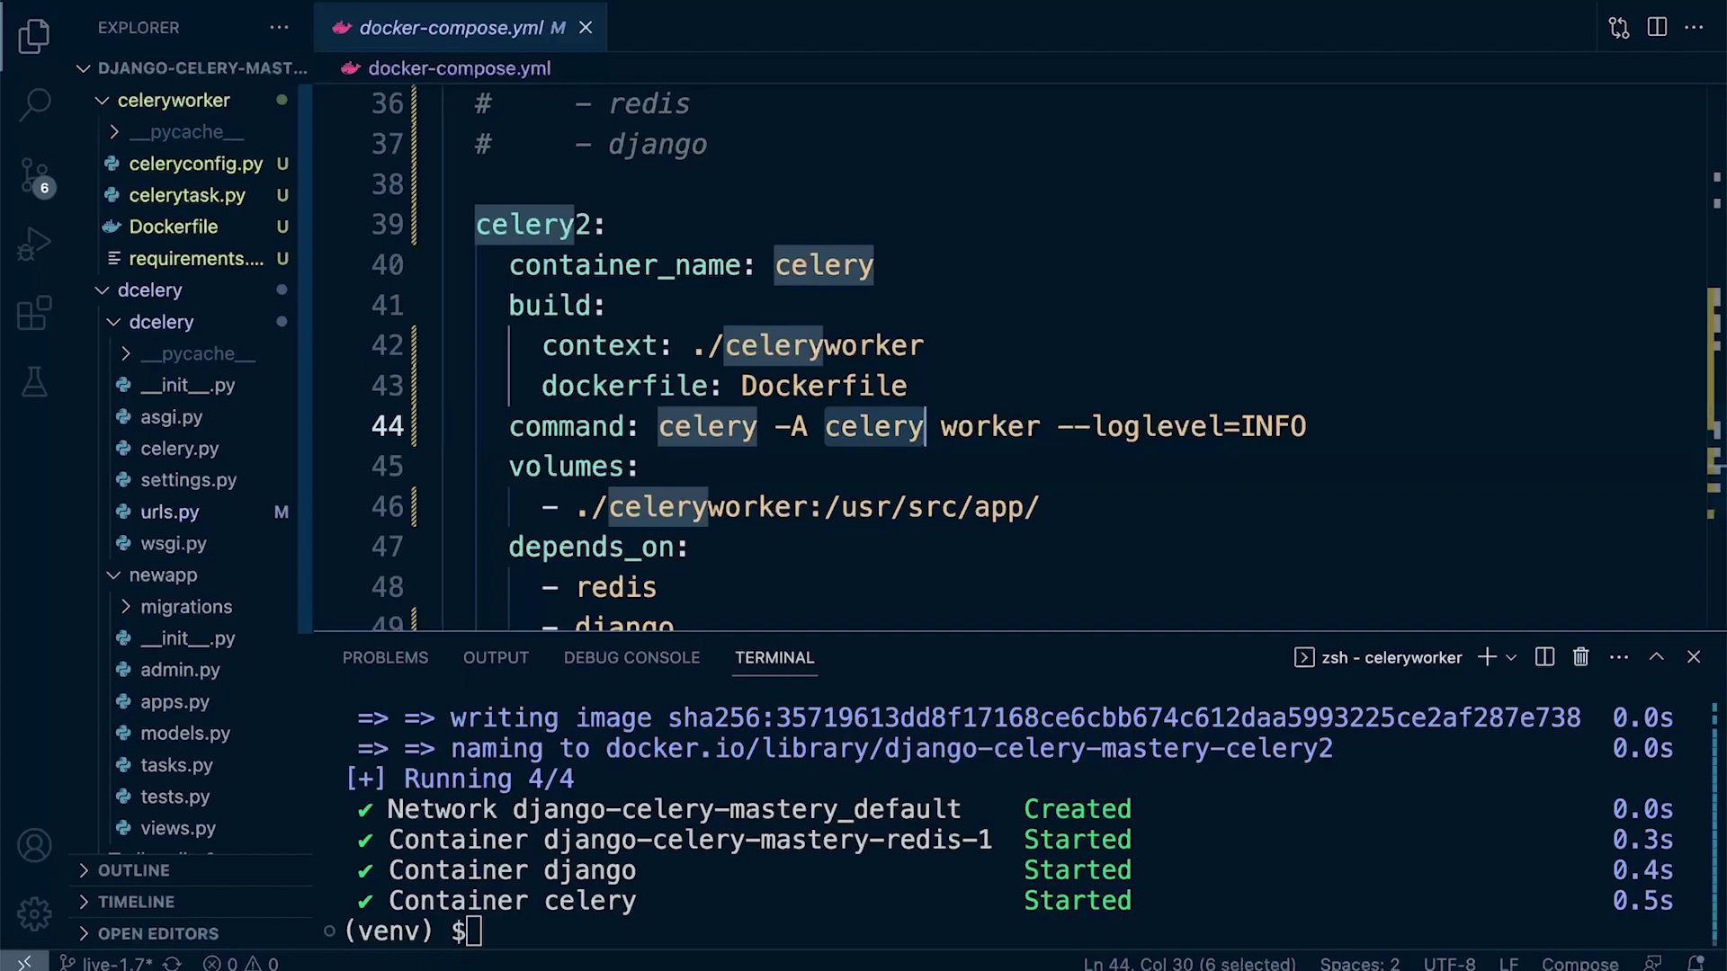
key(Right)
text(task)
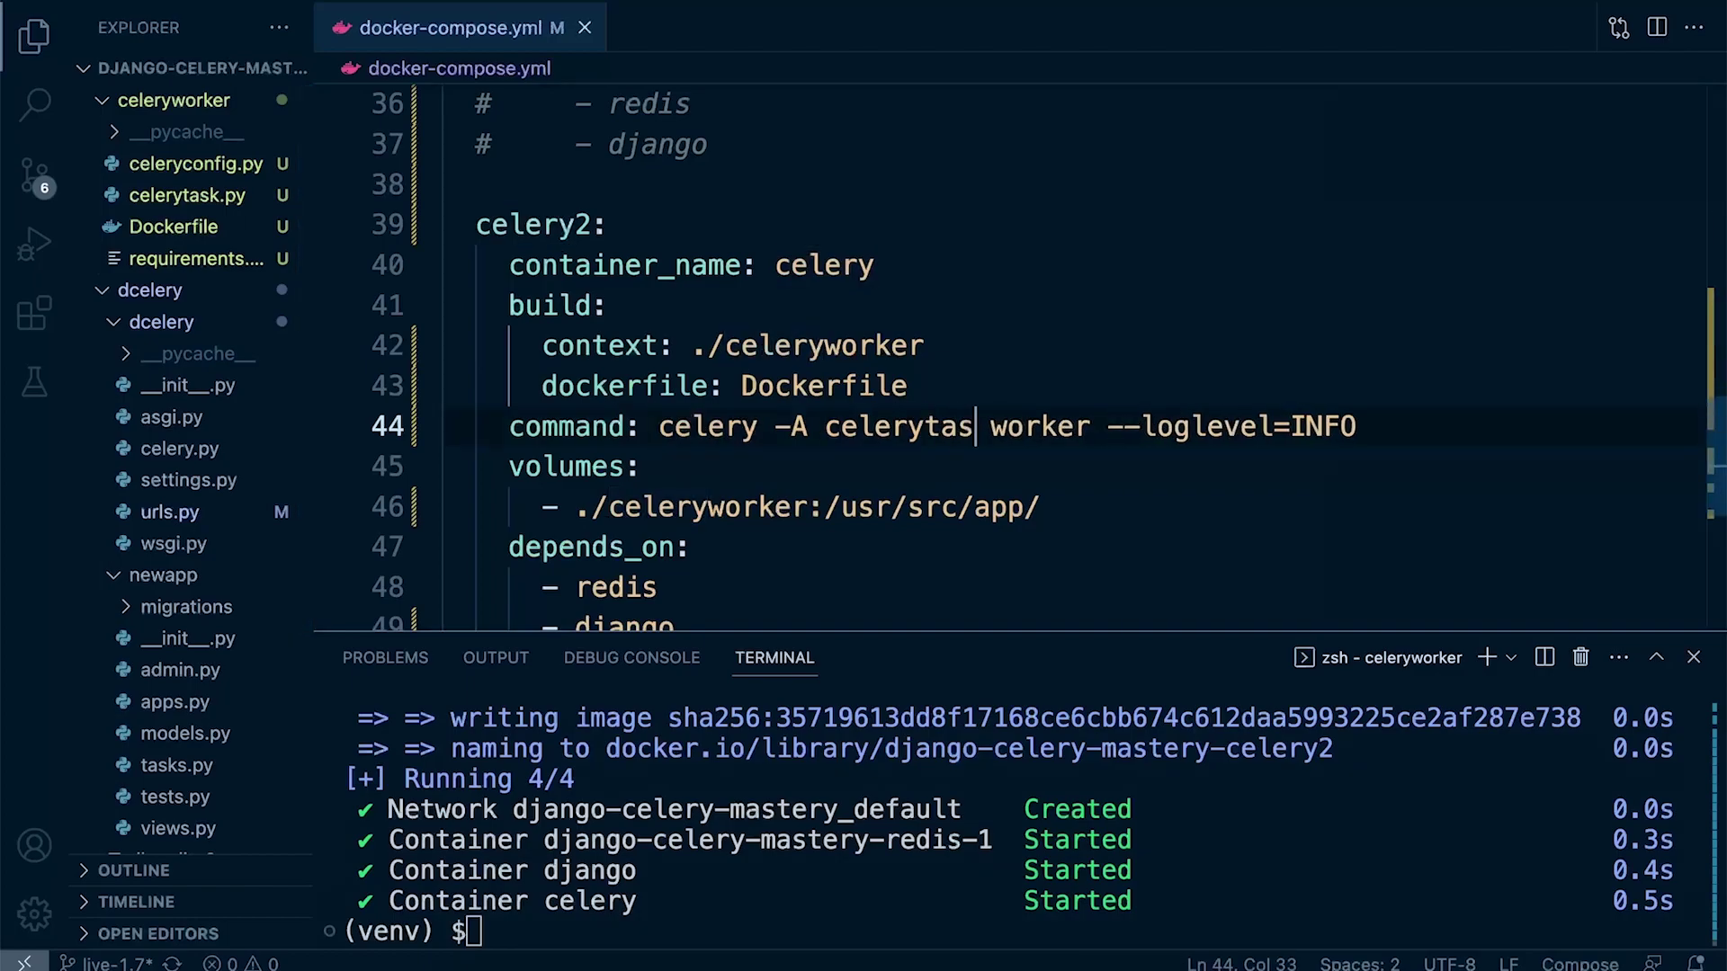
scroll(945, 364, up, 3)
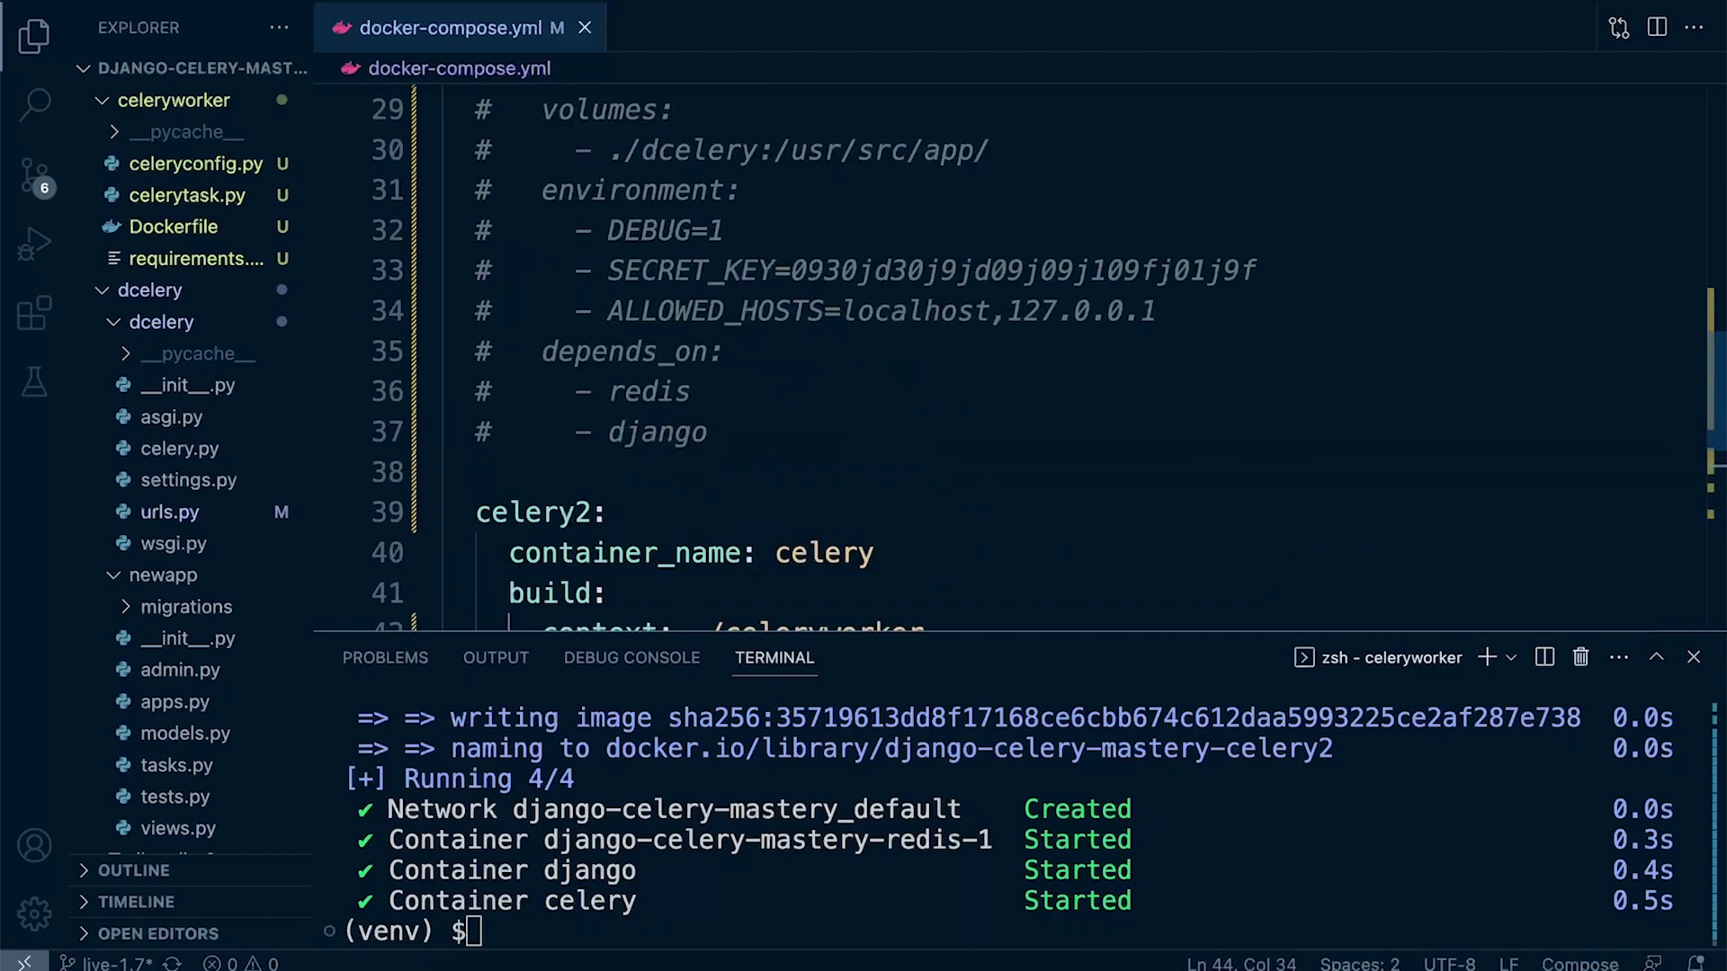
drag(701, 432, 508, 392)
scroll(944, 366, up, 4)
Uncomment the original celery service block and recall docker-compose up in the terminal
key(shift+Up)
key(shift+Up)
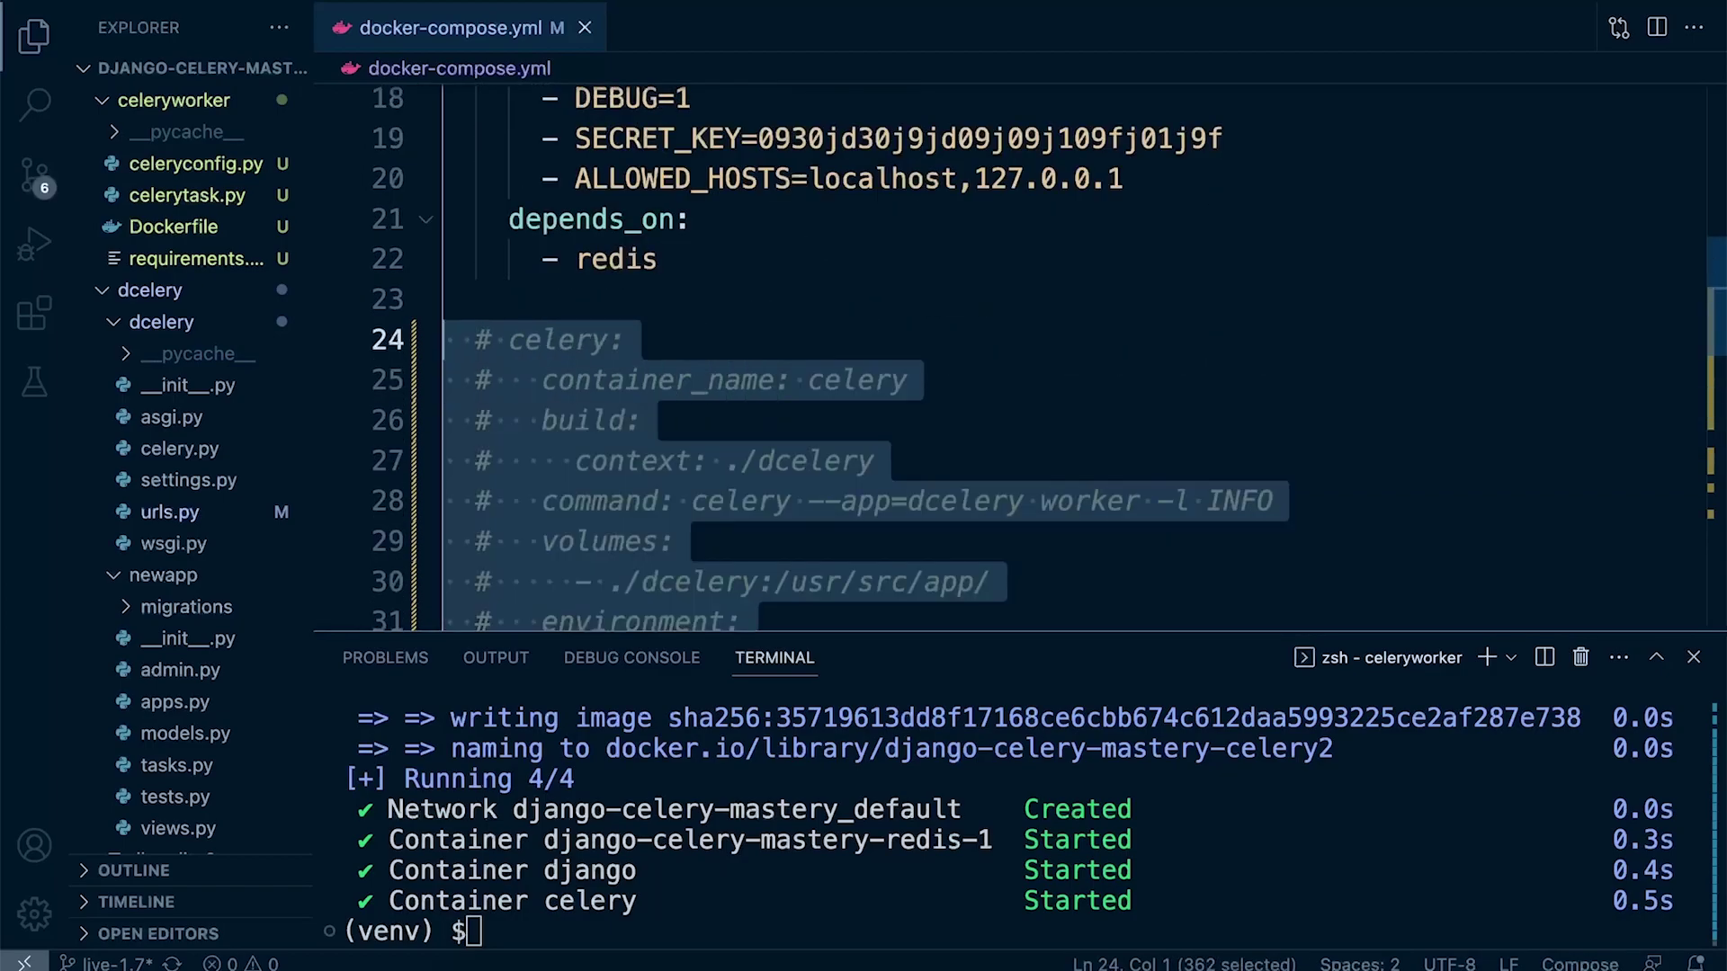
key(ctrl+slash)
key(ctrl+minus)
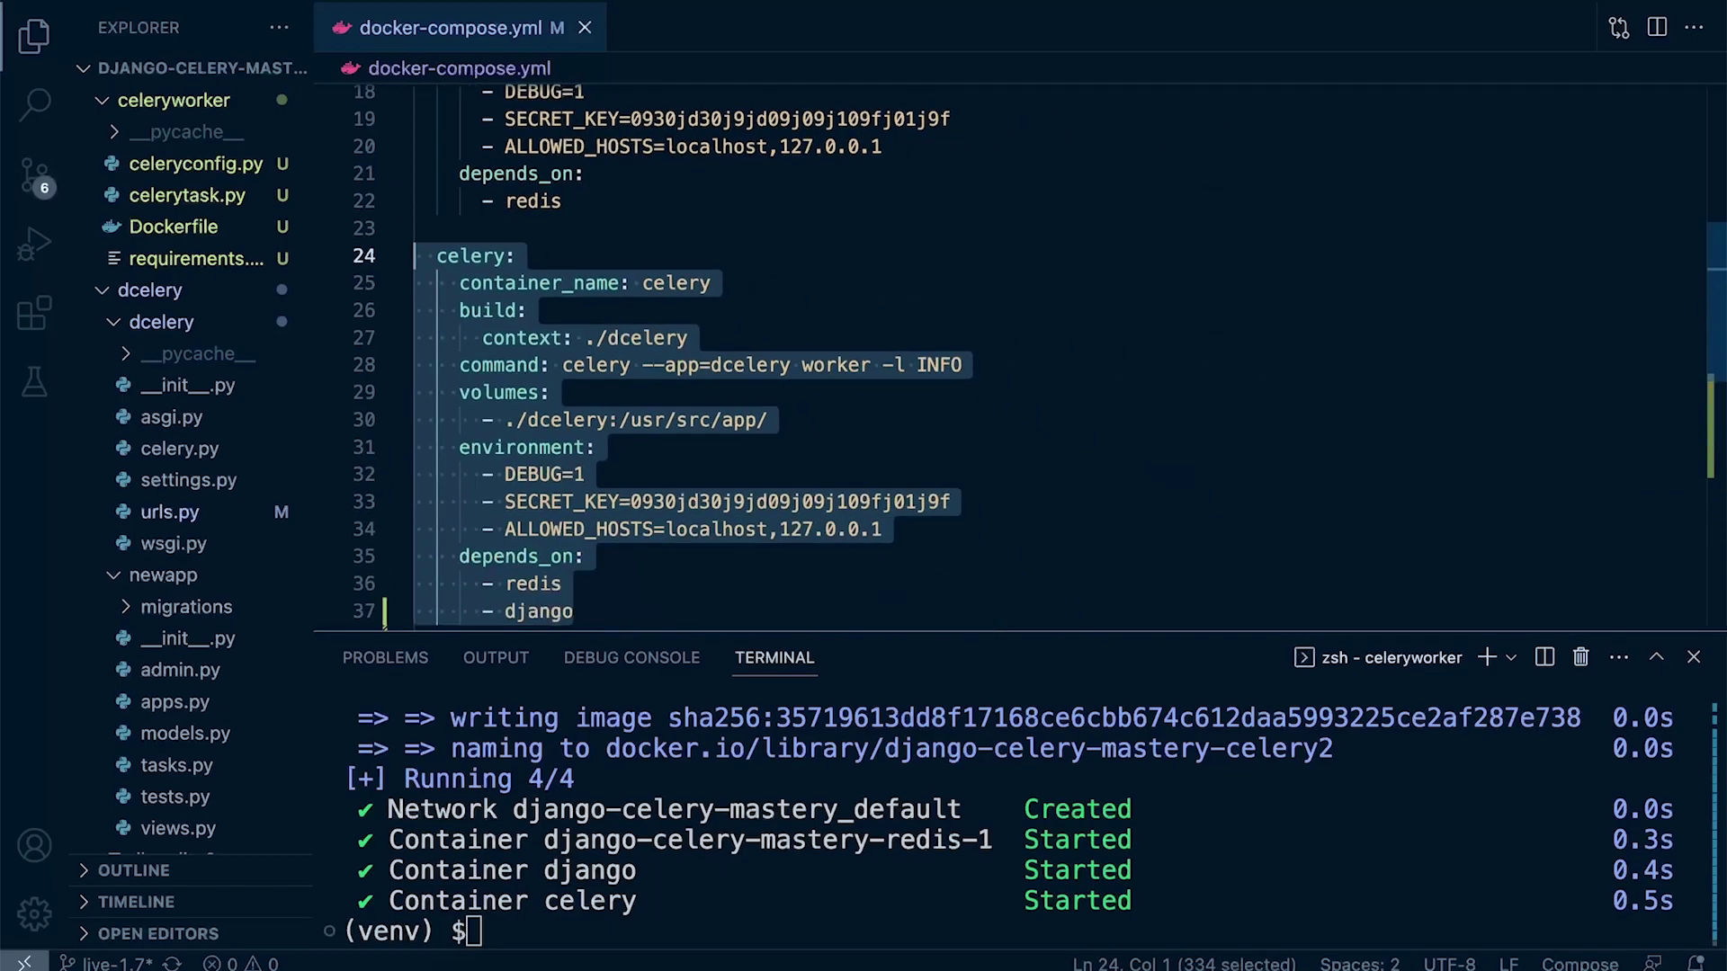
scroll(944, 364, down, 5)
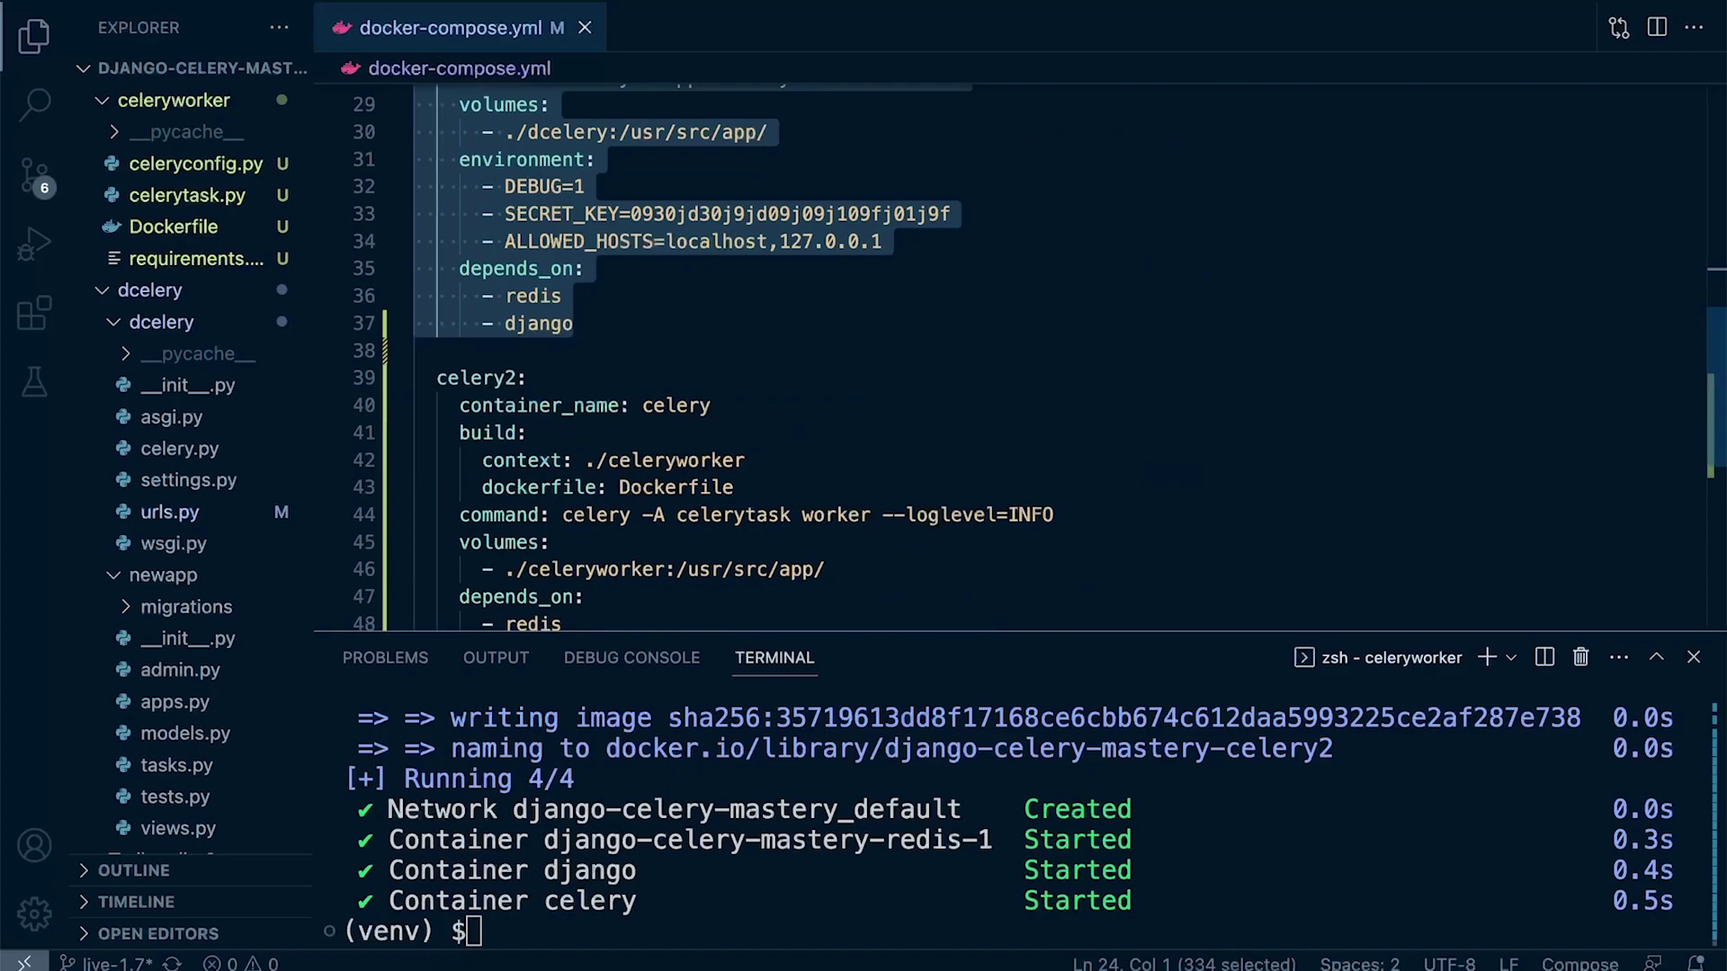
scroll(945, 365, down, 5)
key(ctrl+equal)
key(ctrl+equal)
scroll(946, 364, up, 3)
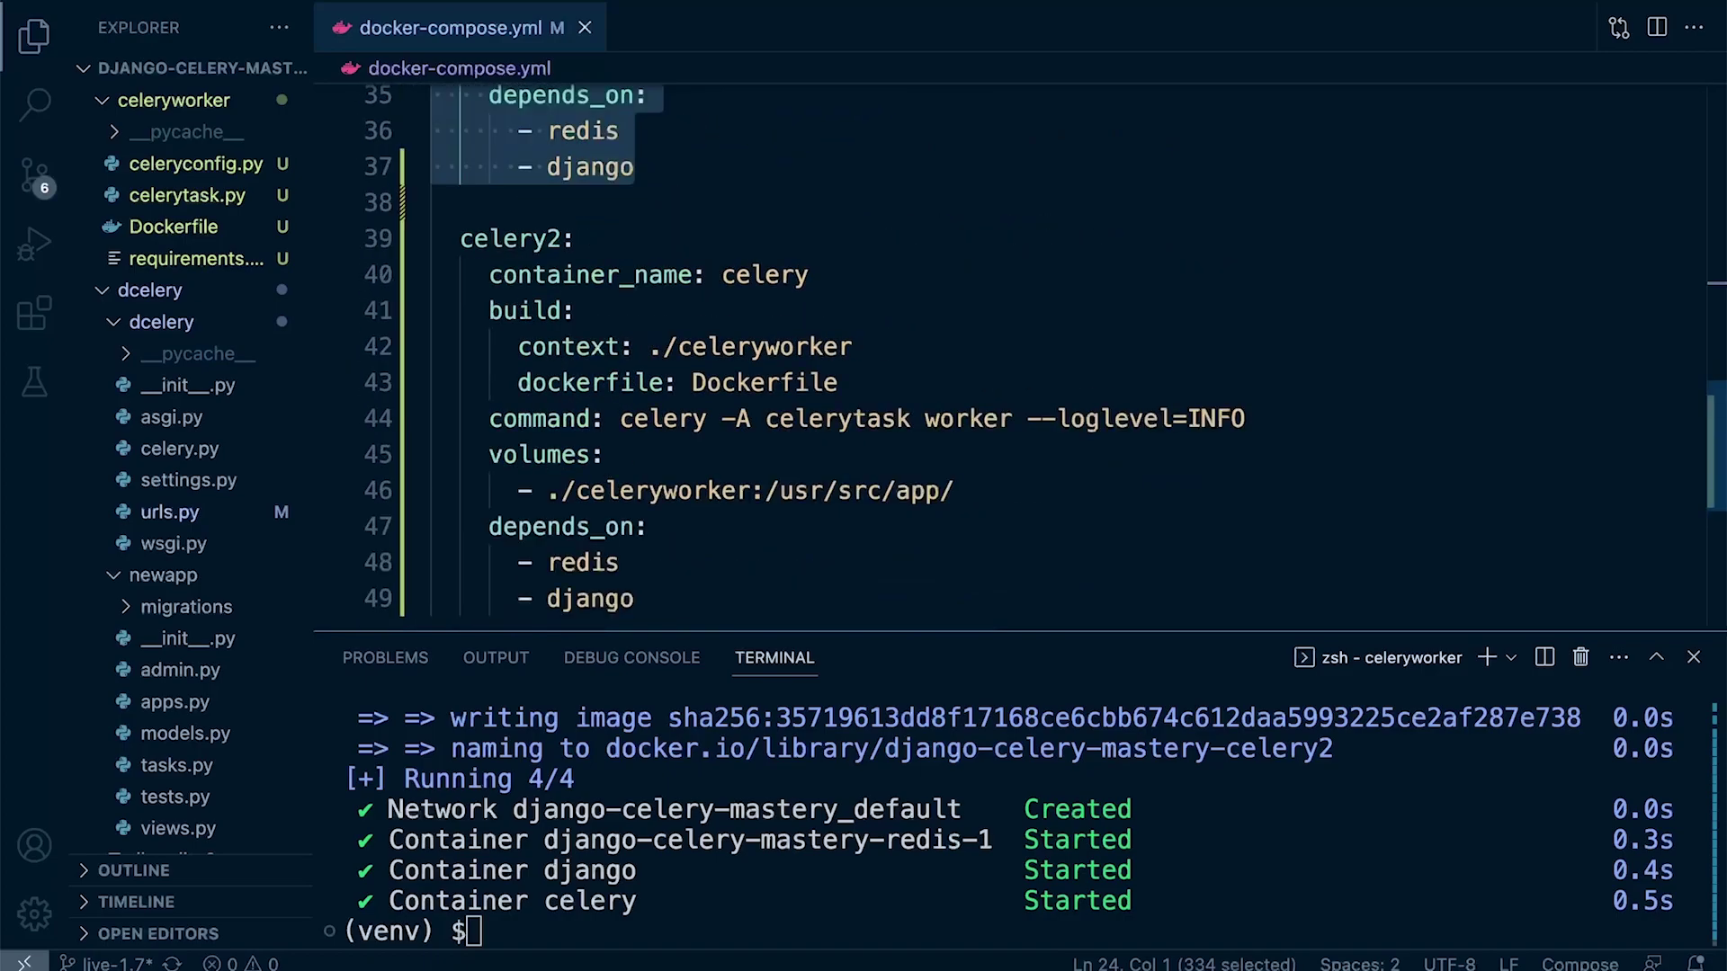
key(ctrl+equal)
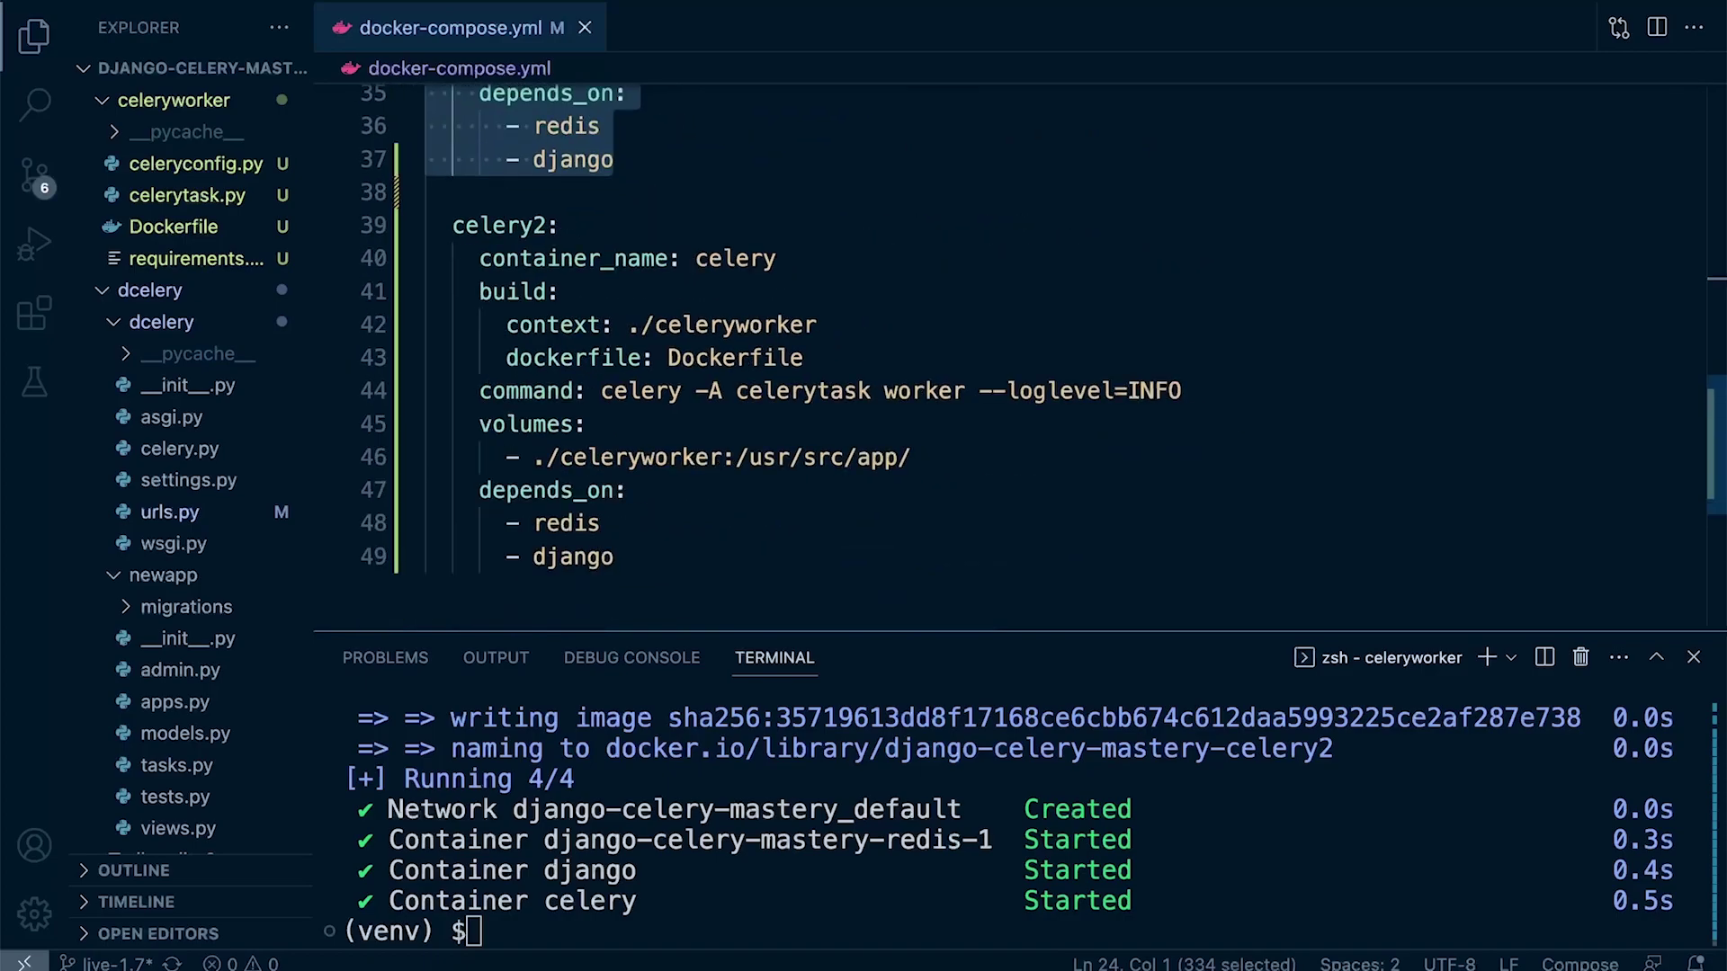
key(Up)
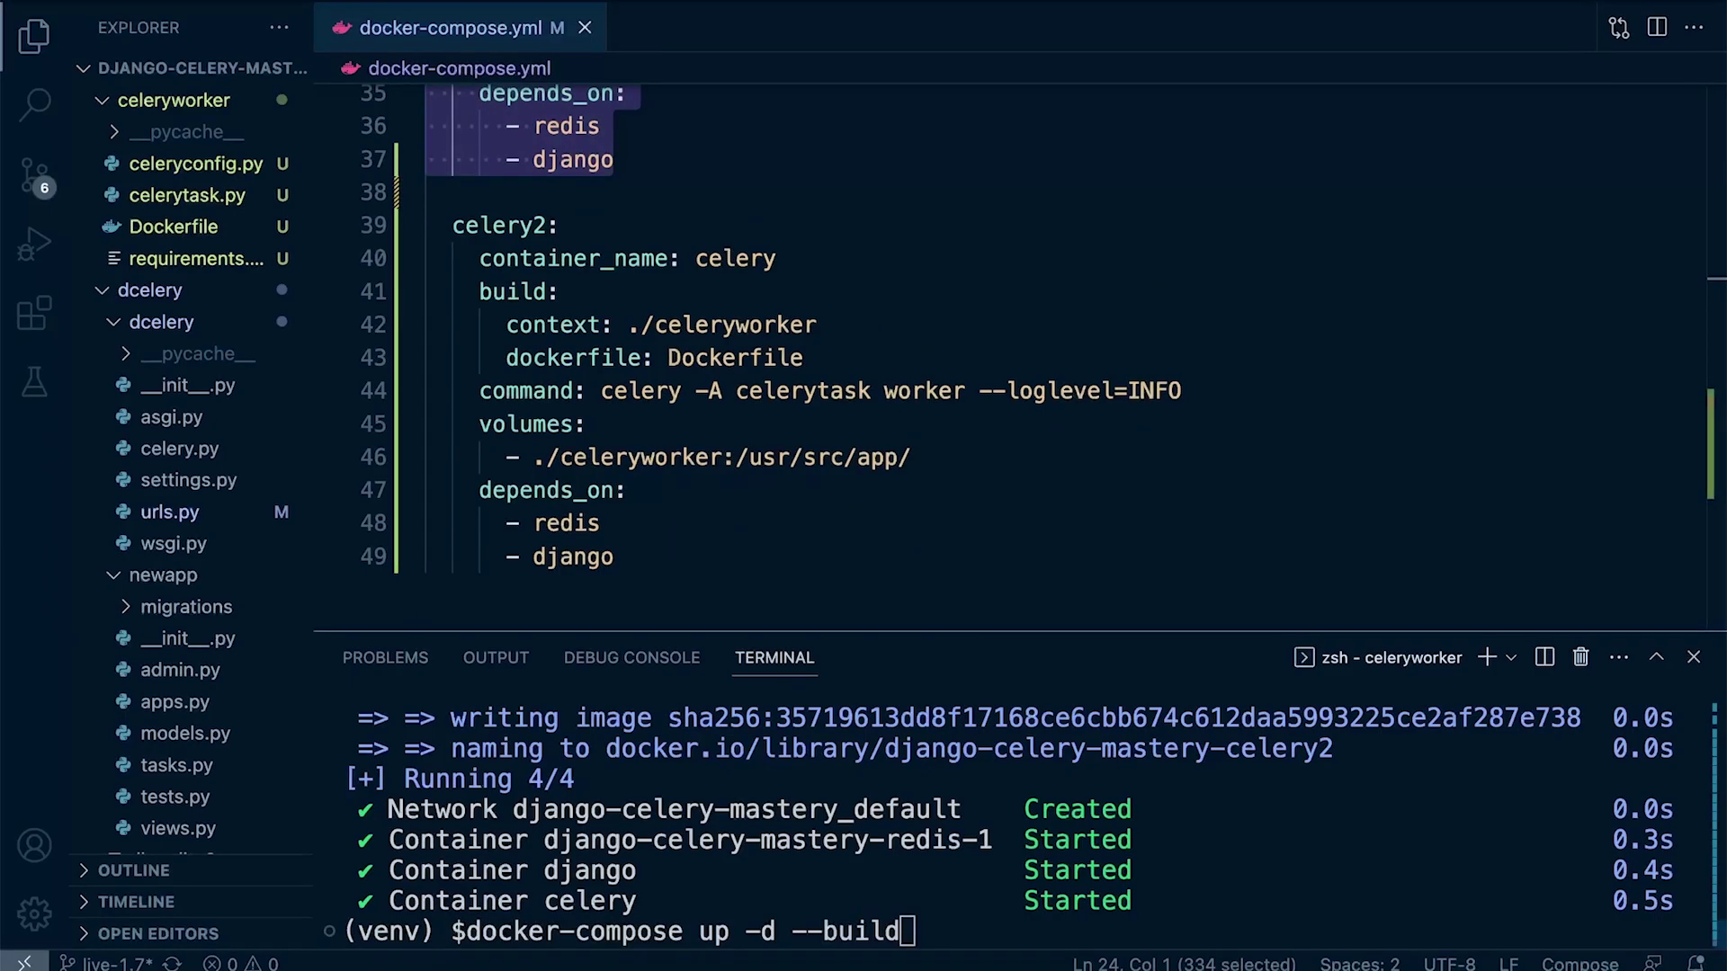
Run docker-compose up -d --build and check the containers list in Docker Desktop
key(Return)
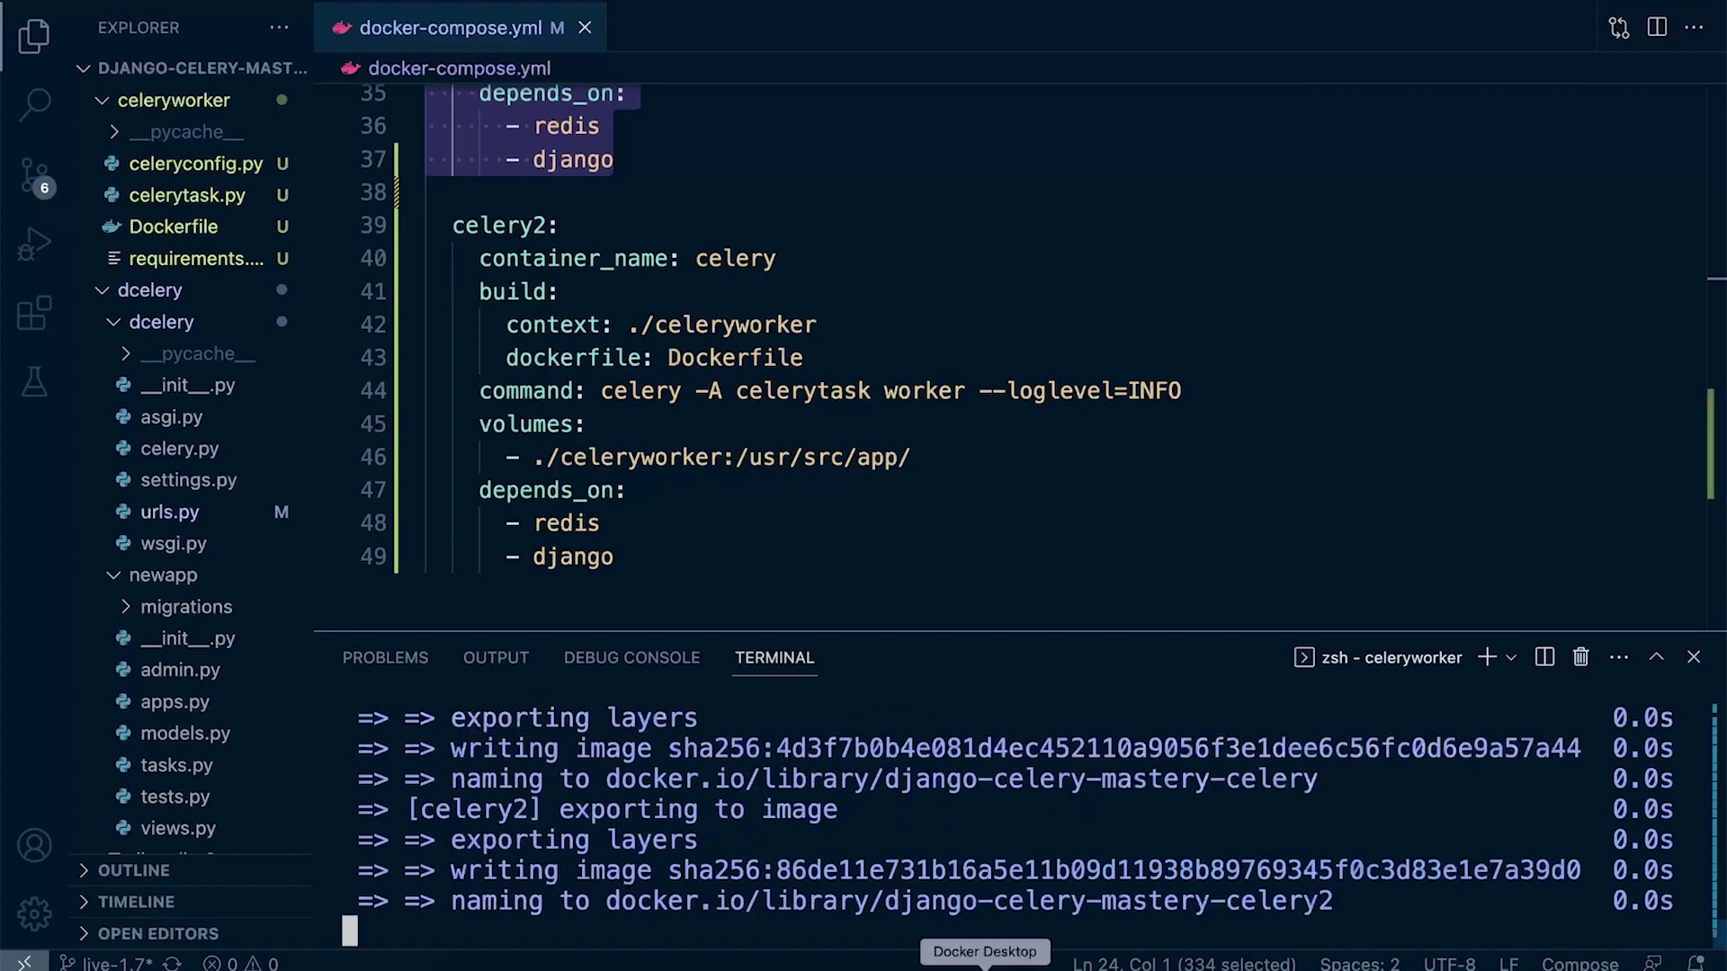
click(984, 966)
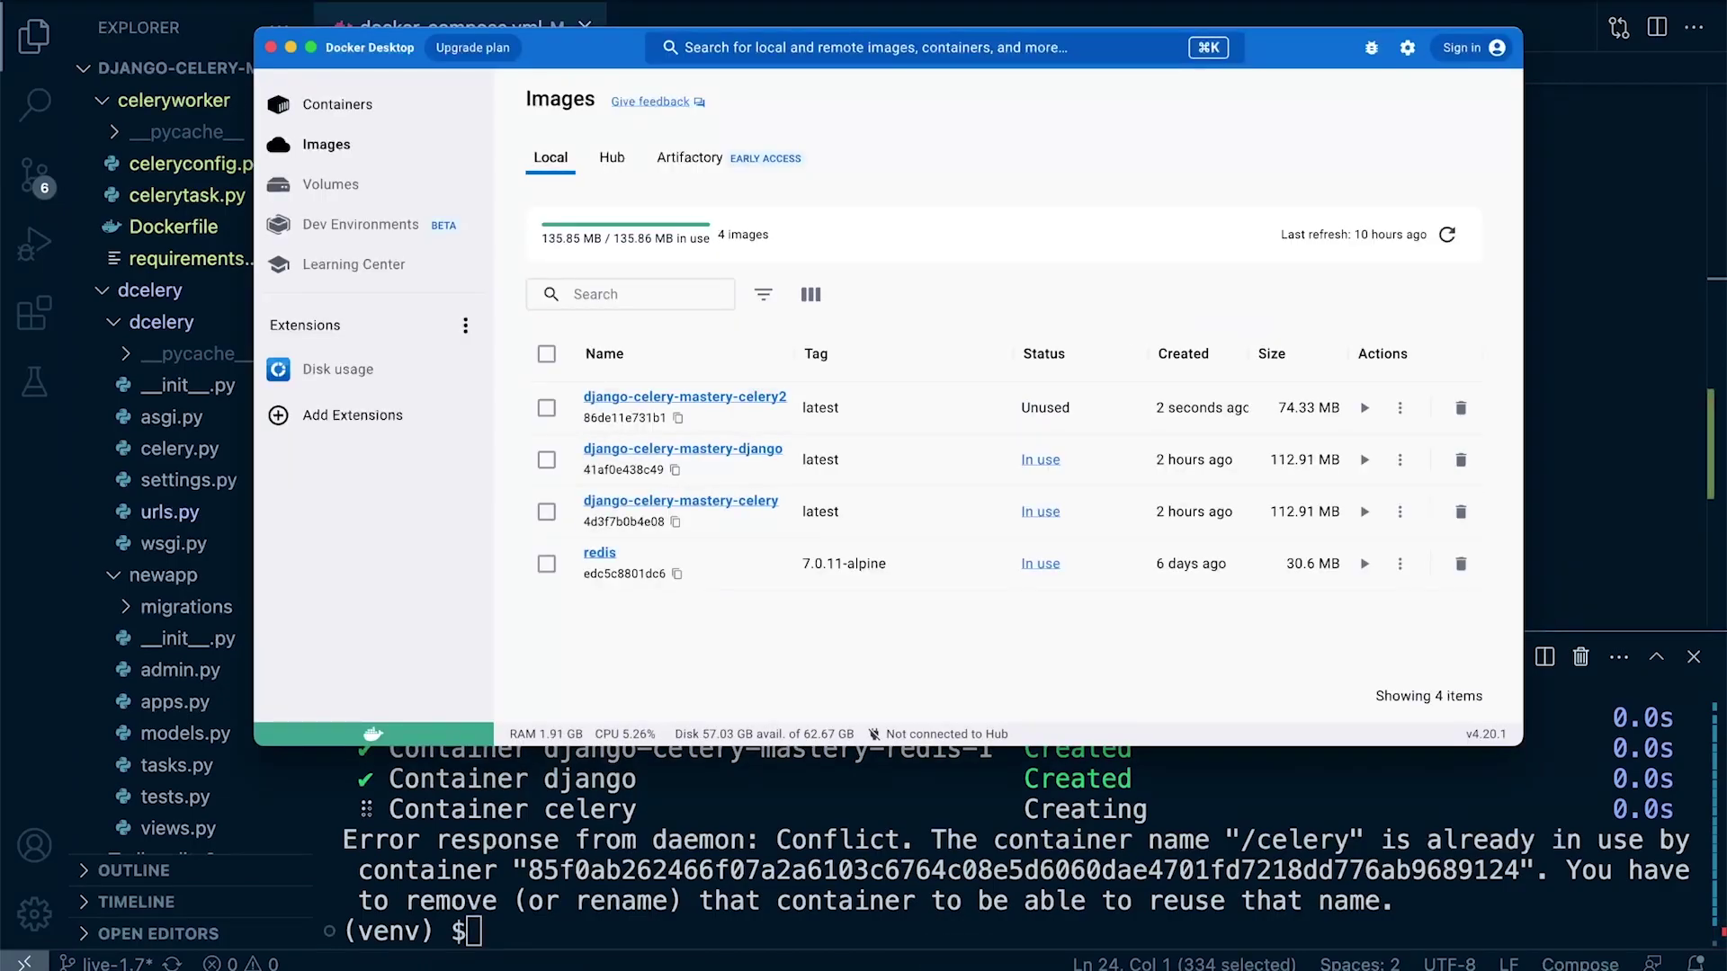
click(337, 104)
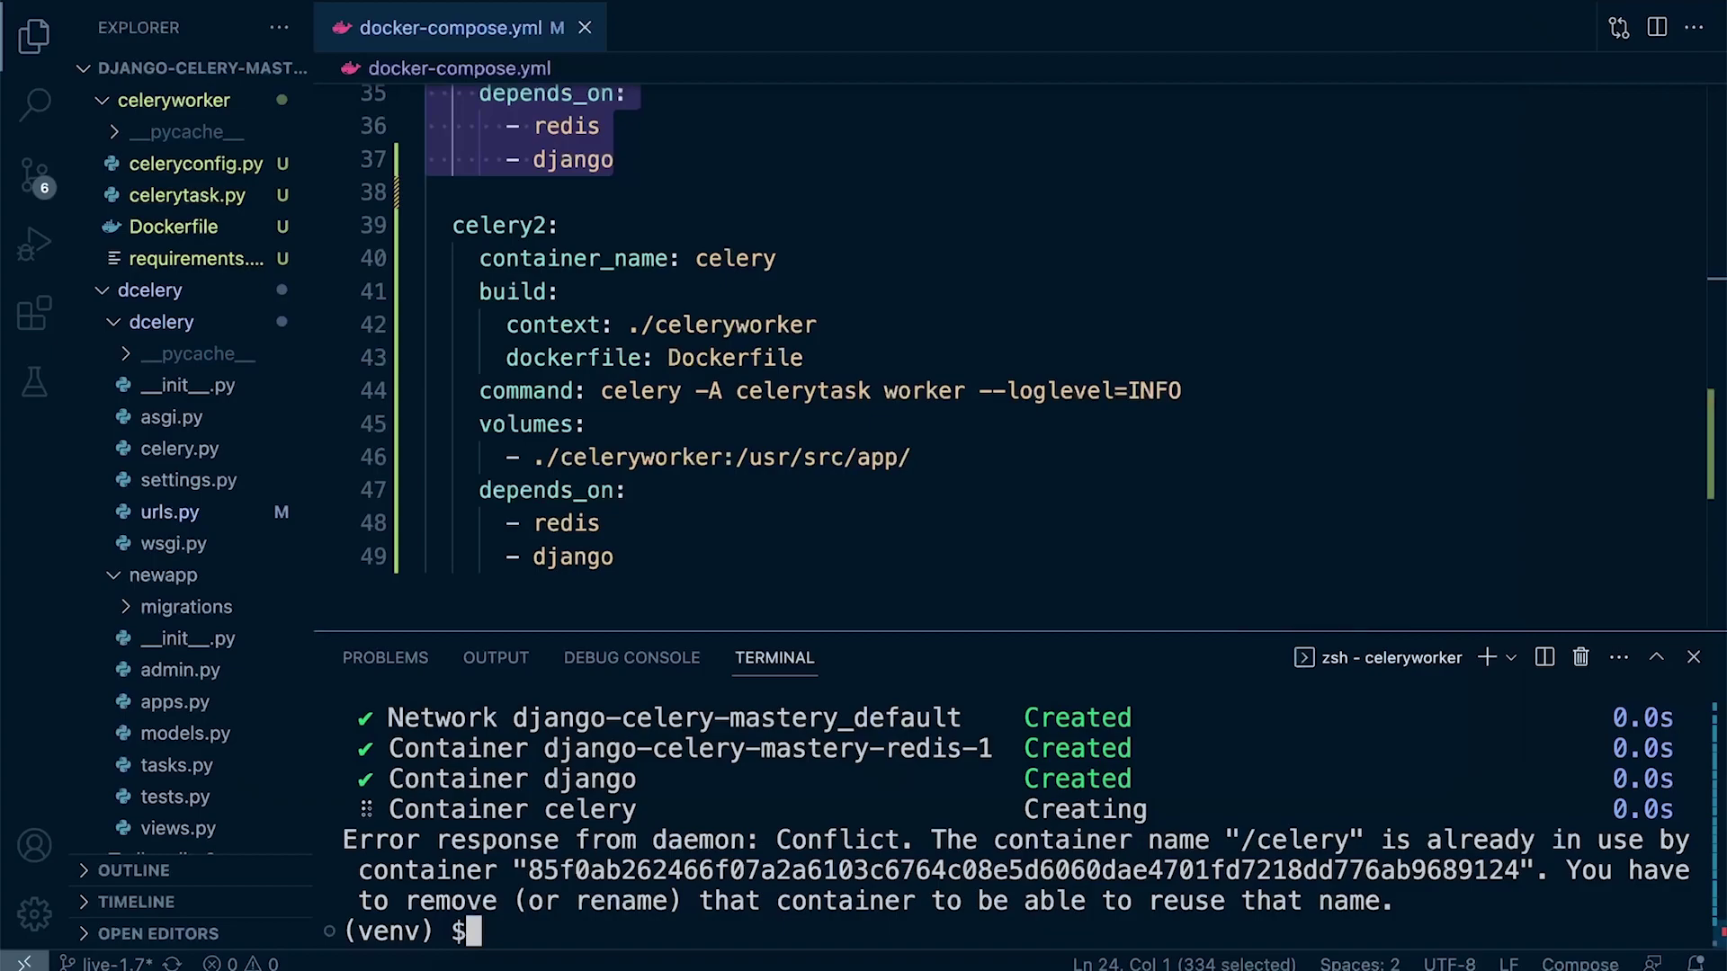
Set the worker container_name values to celery1 and celery2
drag(777, 257, 427, 259)
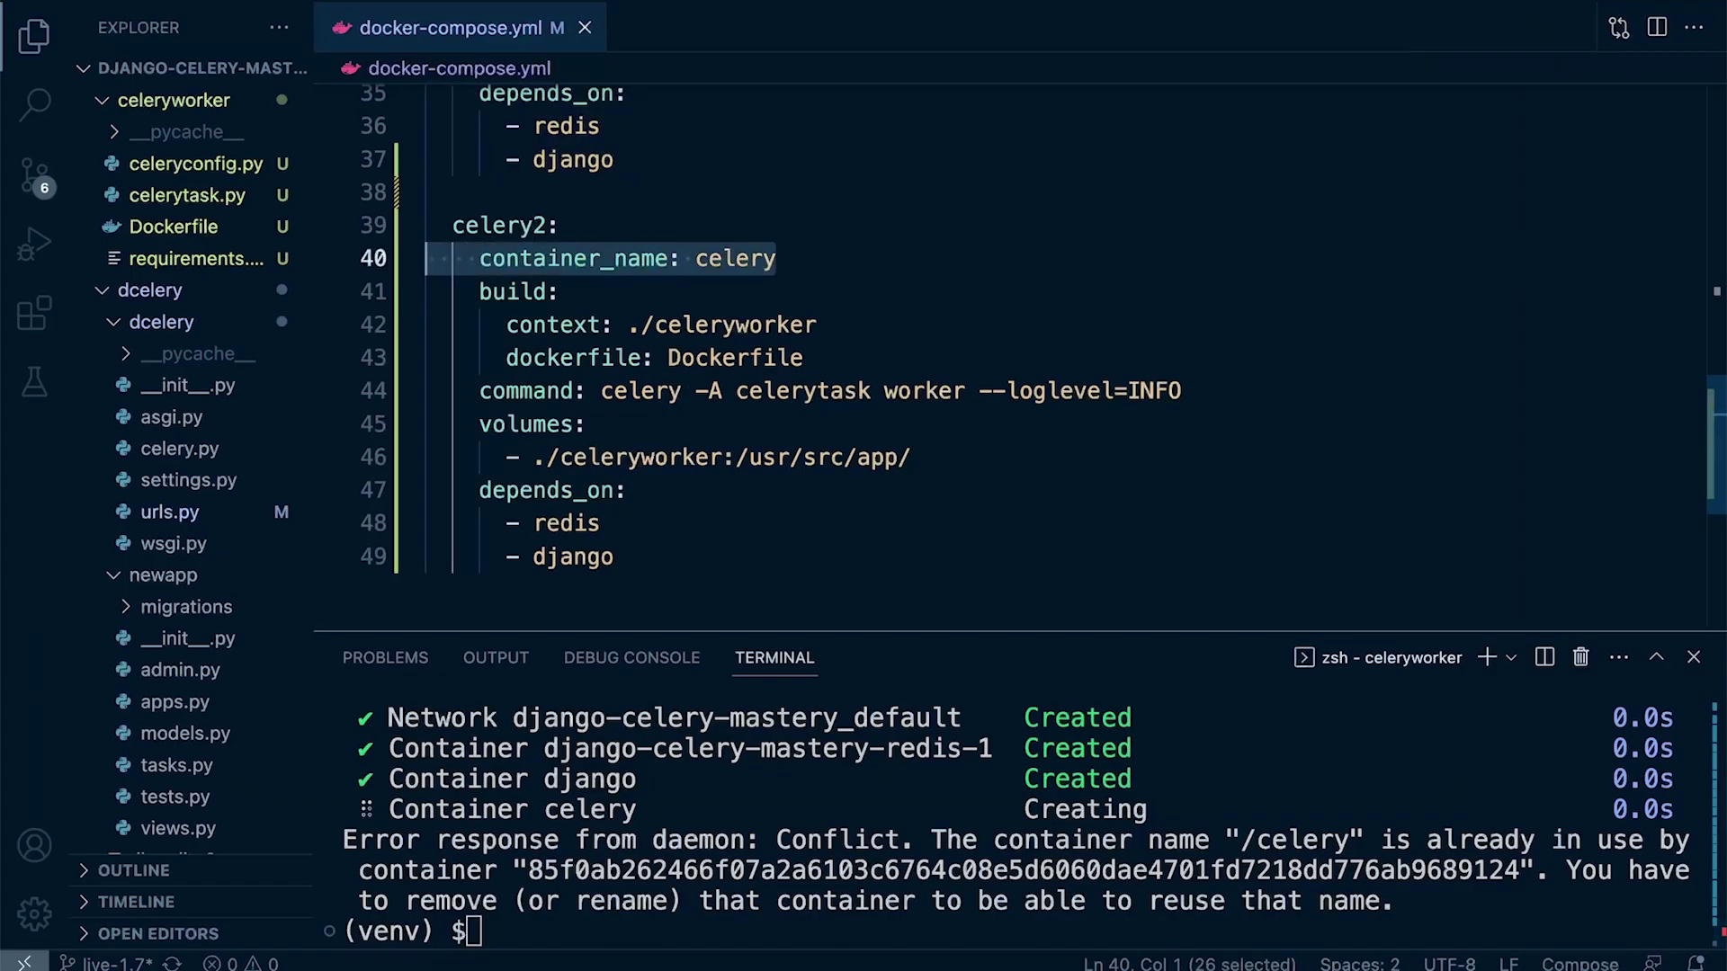
key(BackSpace)
key(BackSpace)
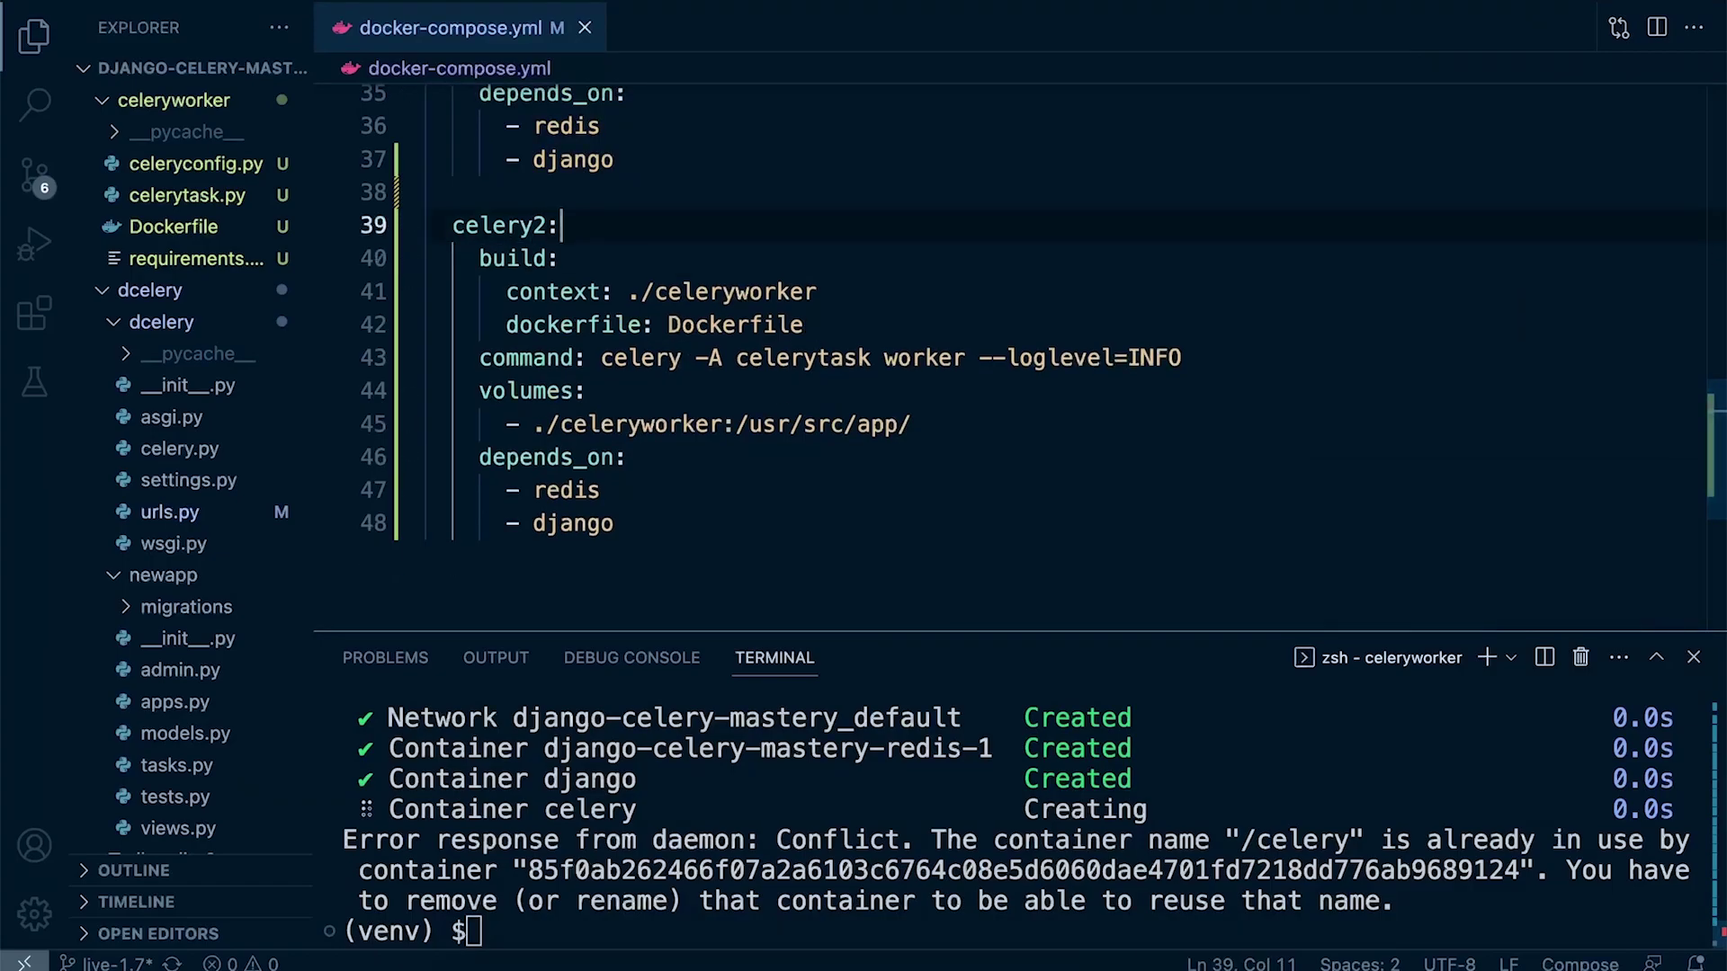
key(ctrl+z)
key(End)
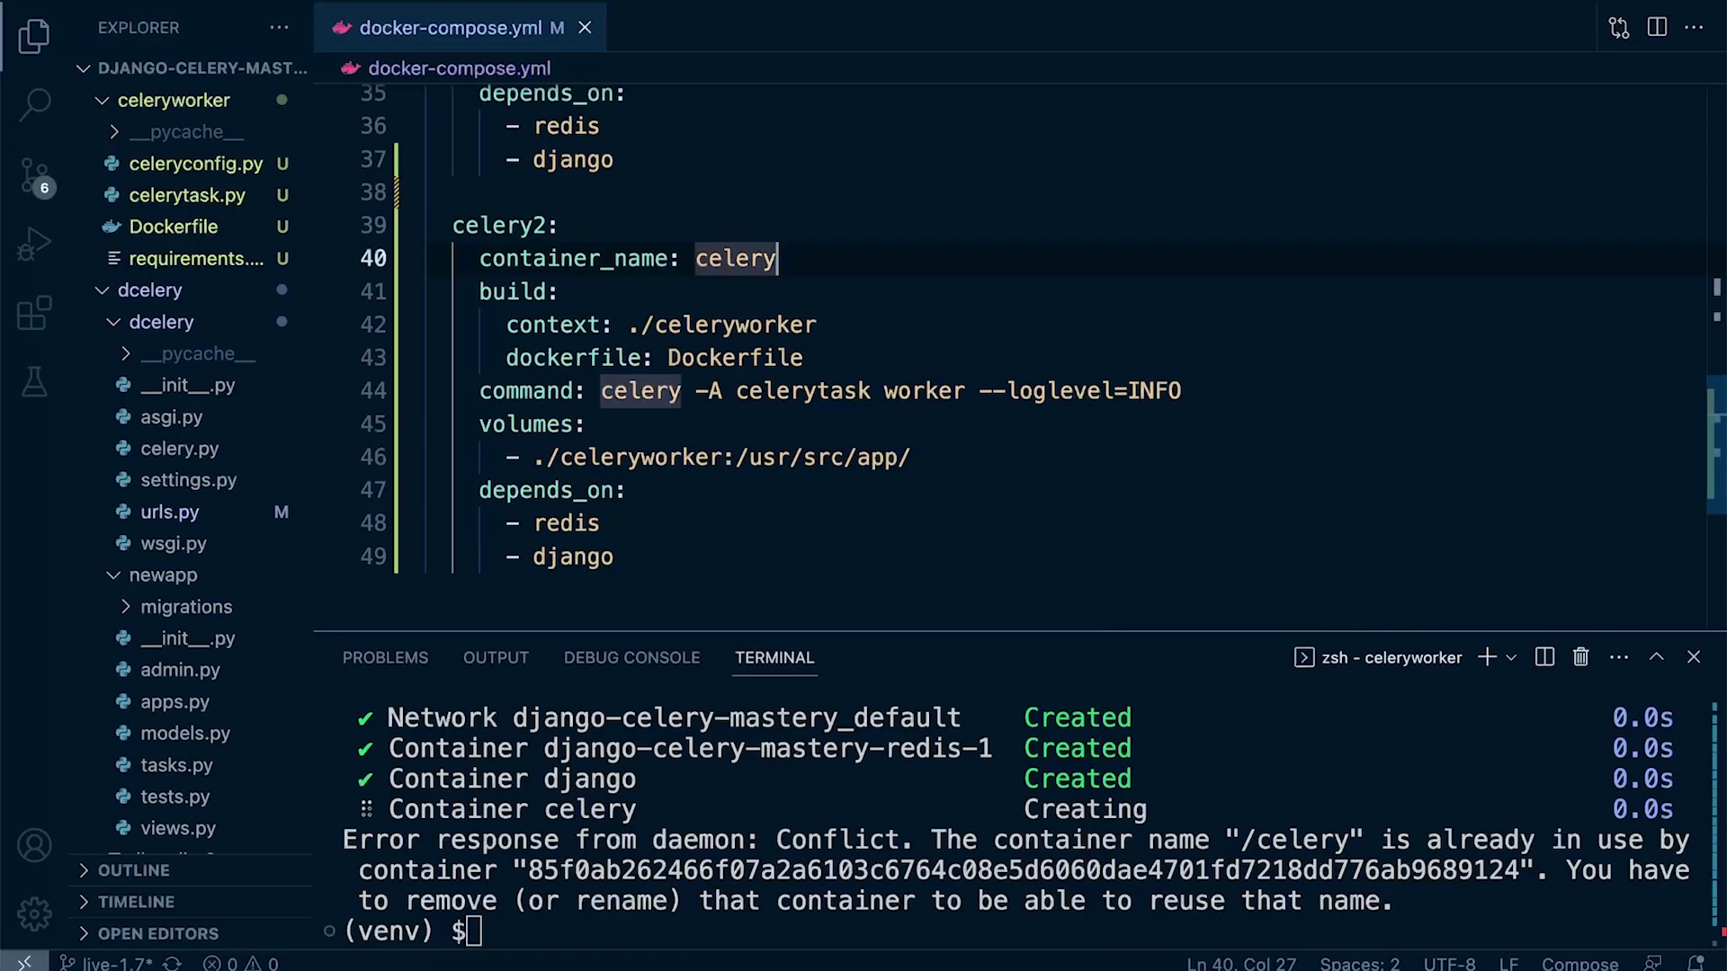
text(2)
scroll(864, 350, up, 5)
scroll(864, 351, up, 2)
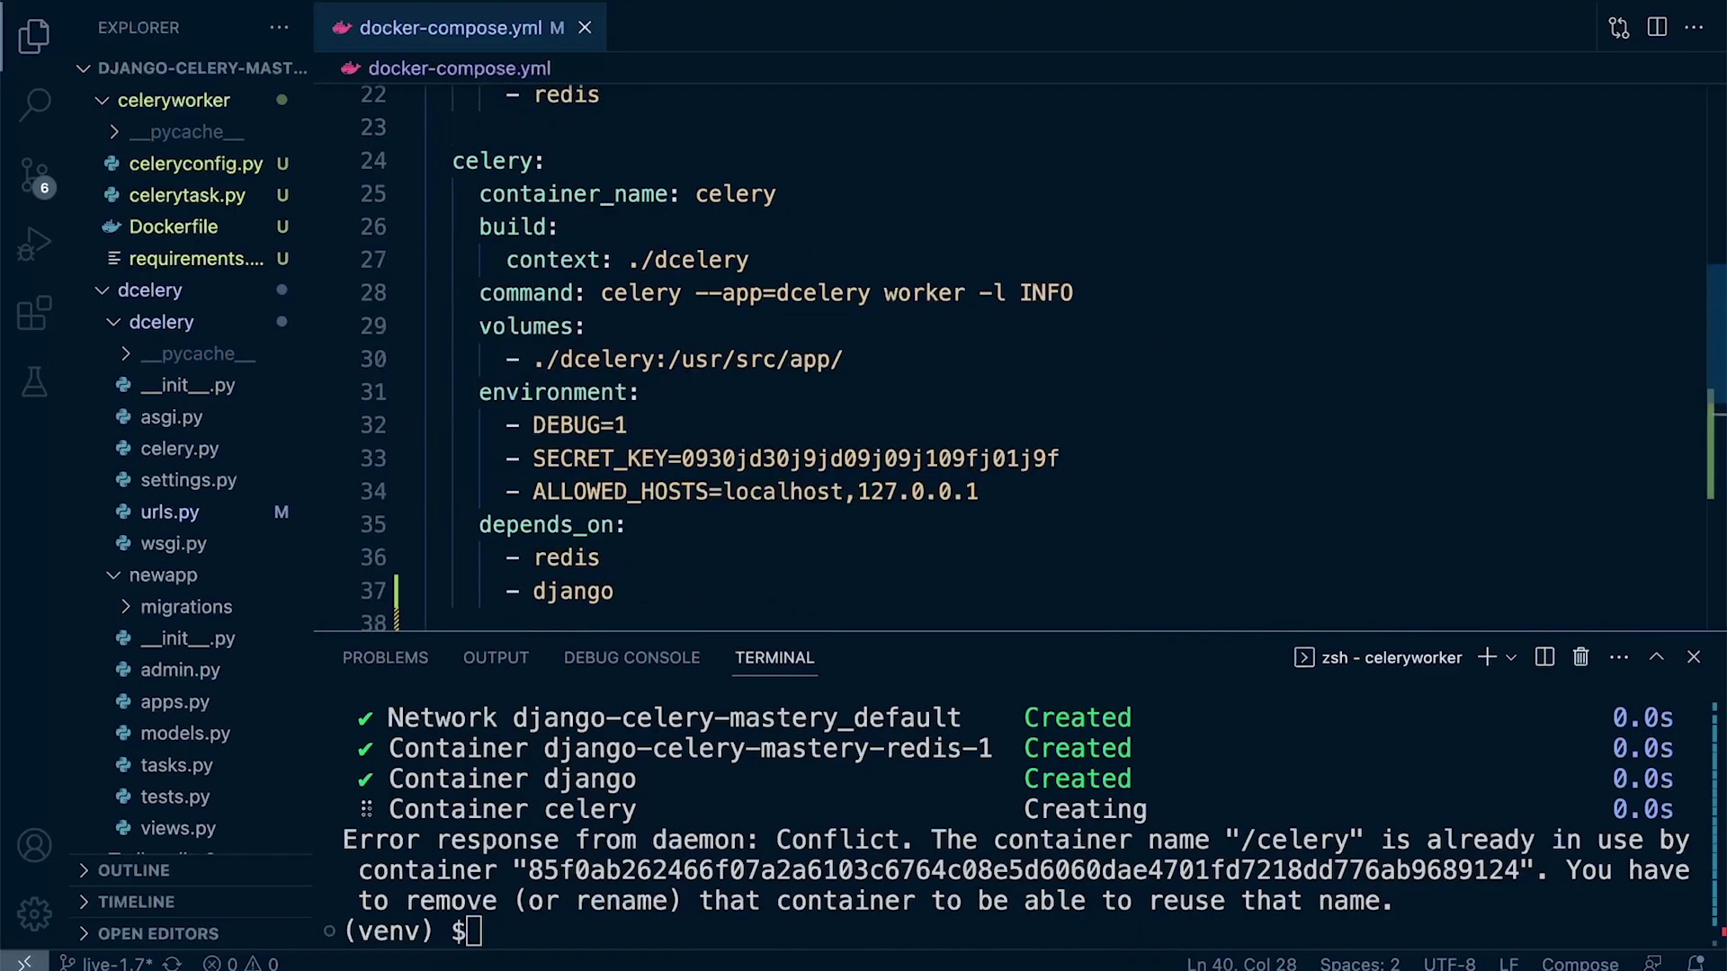
click(777, 193)
text(1)
scroll(865, 351, down, 5)
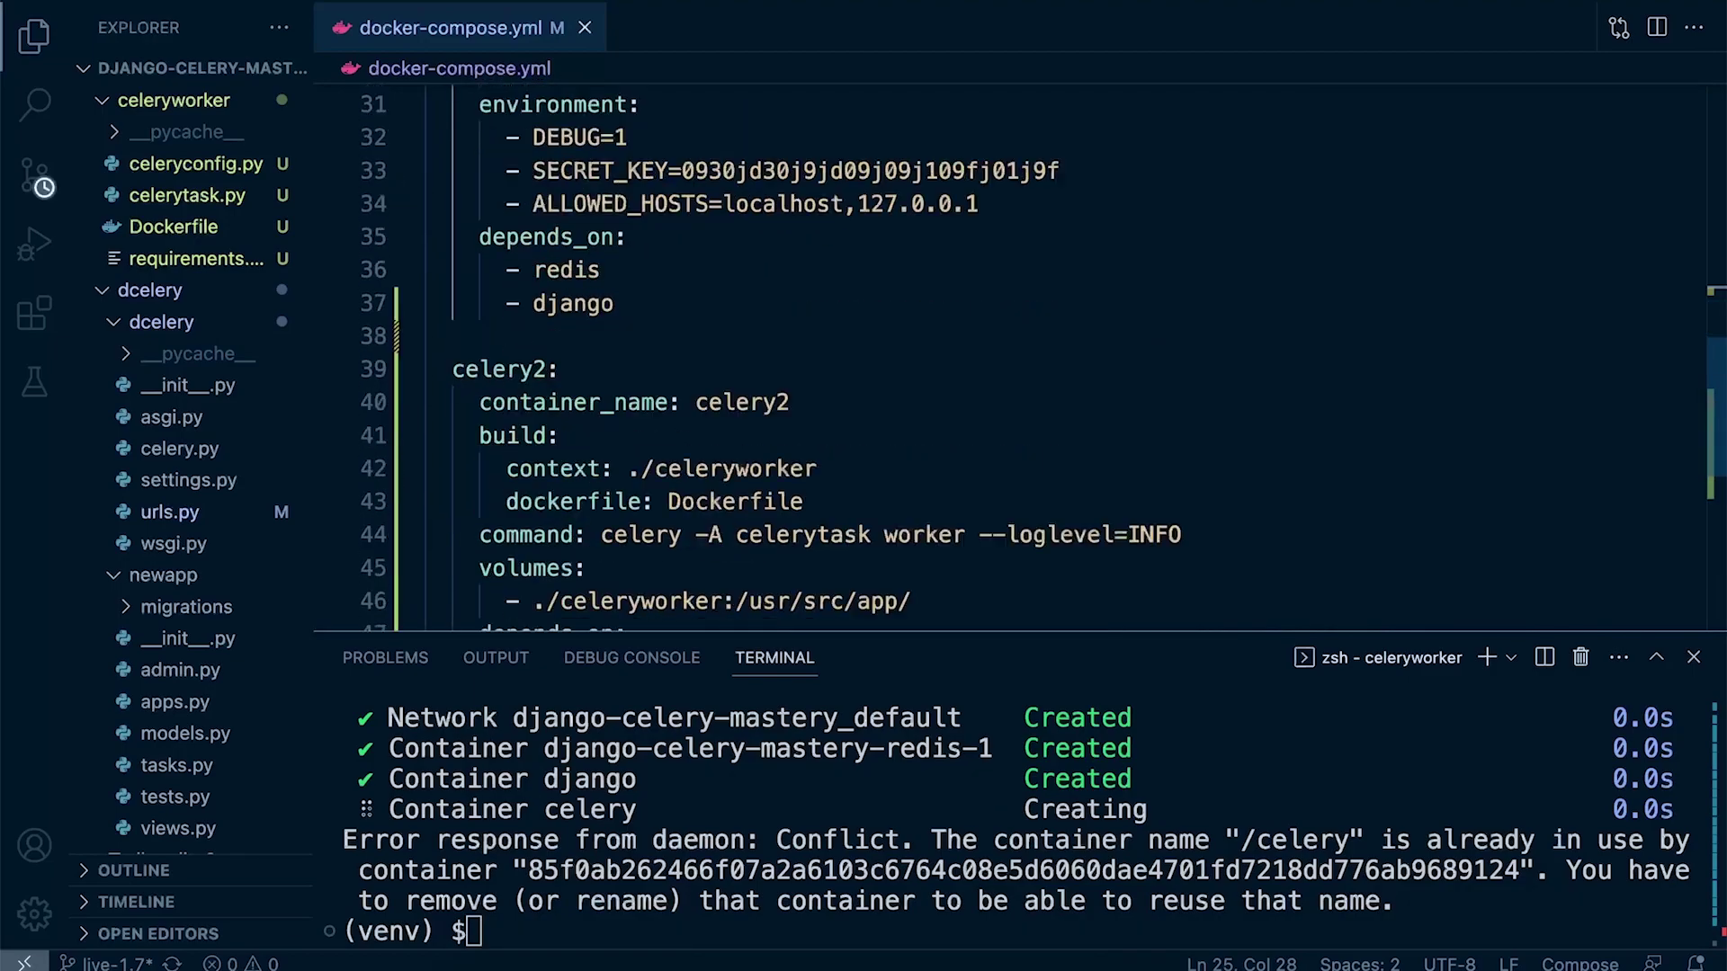
scroll(864, 351, down, 4)
scroll(864, 351, up, 2)
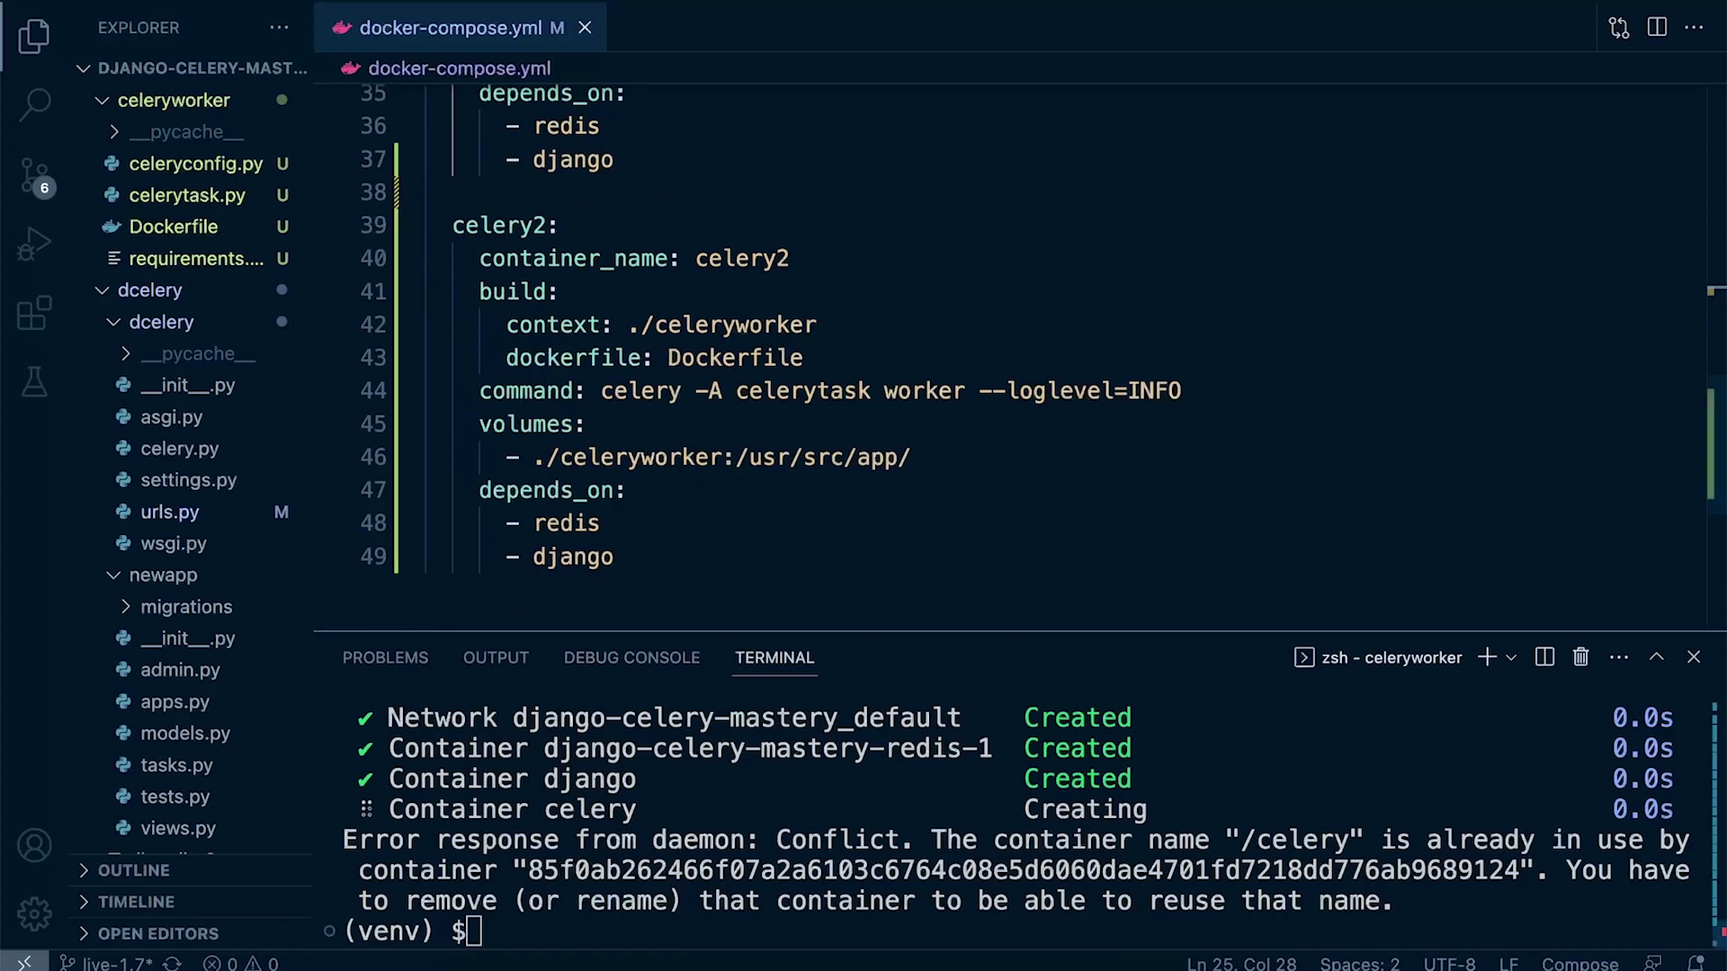
Rerun docker-compose up -d --build with the renamed containers
key(ctrl+grave)
key(Up)
key(Return)
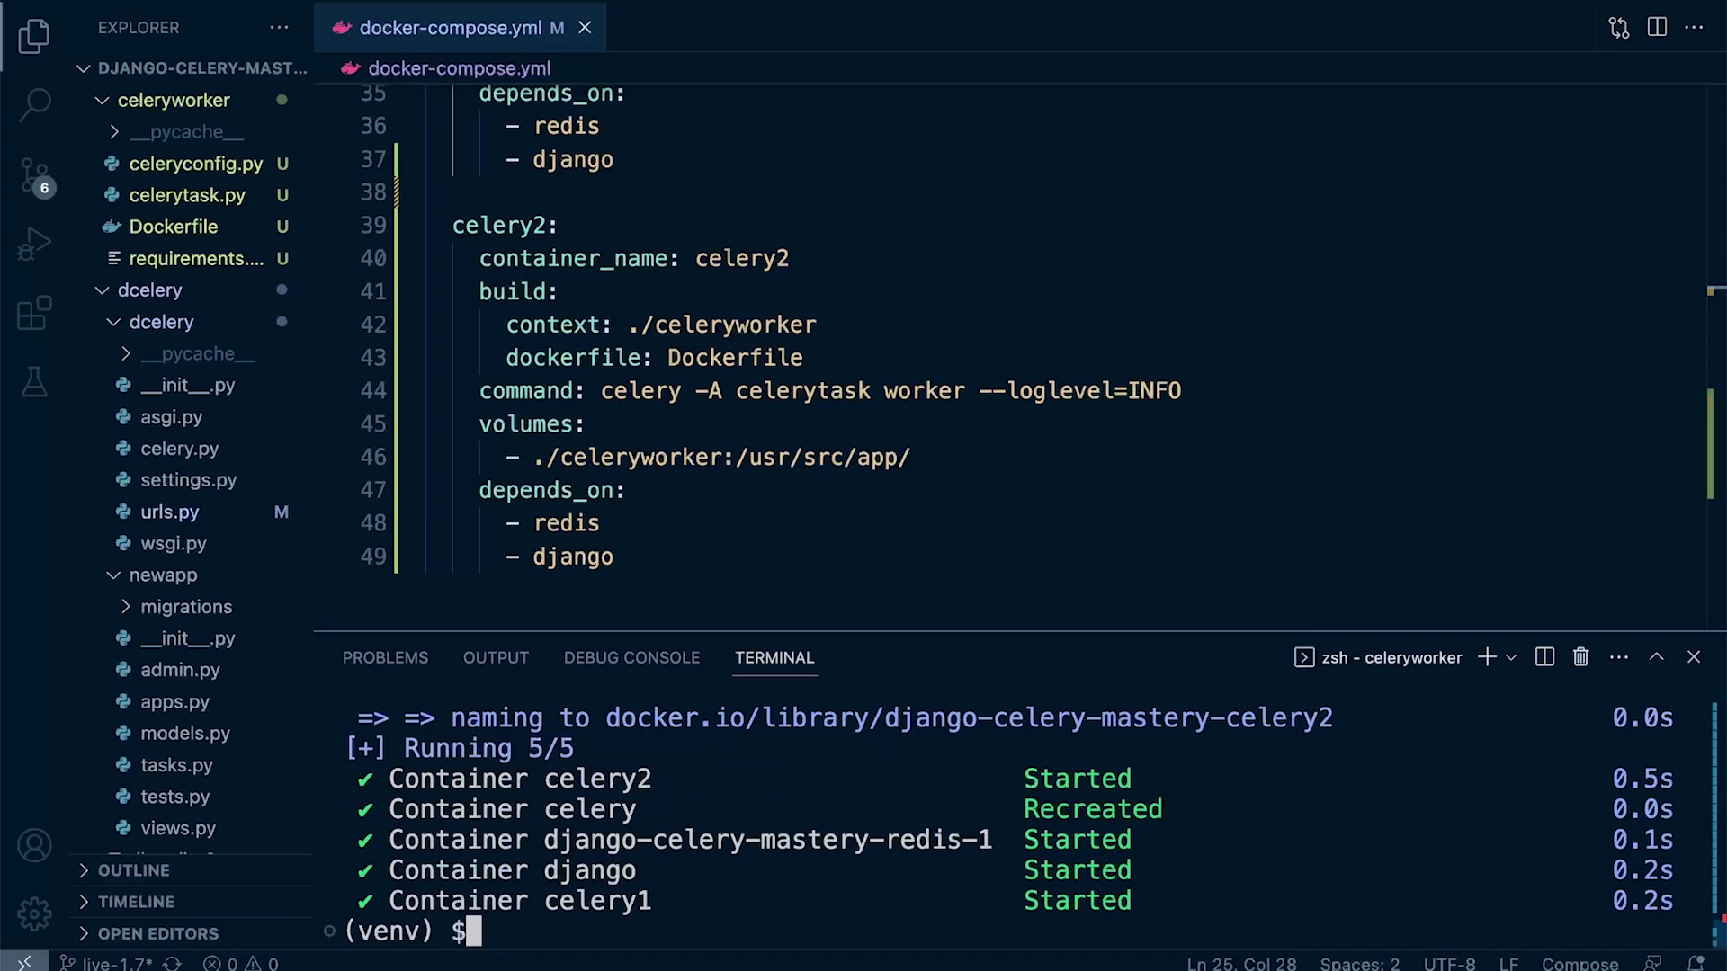
click(984, 966)
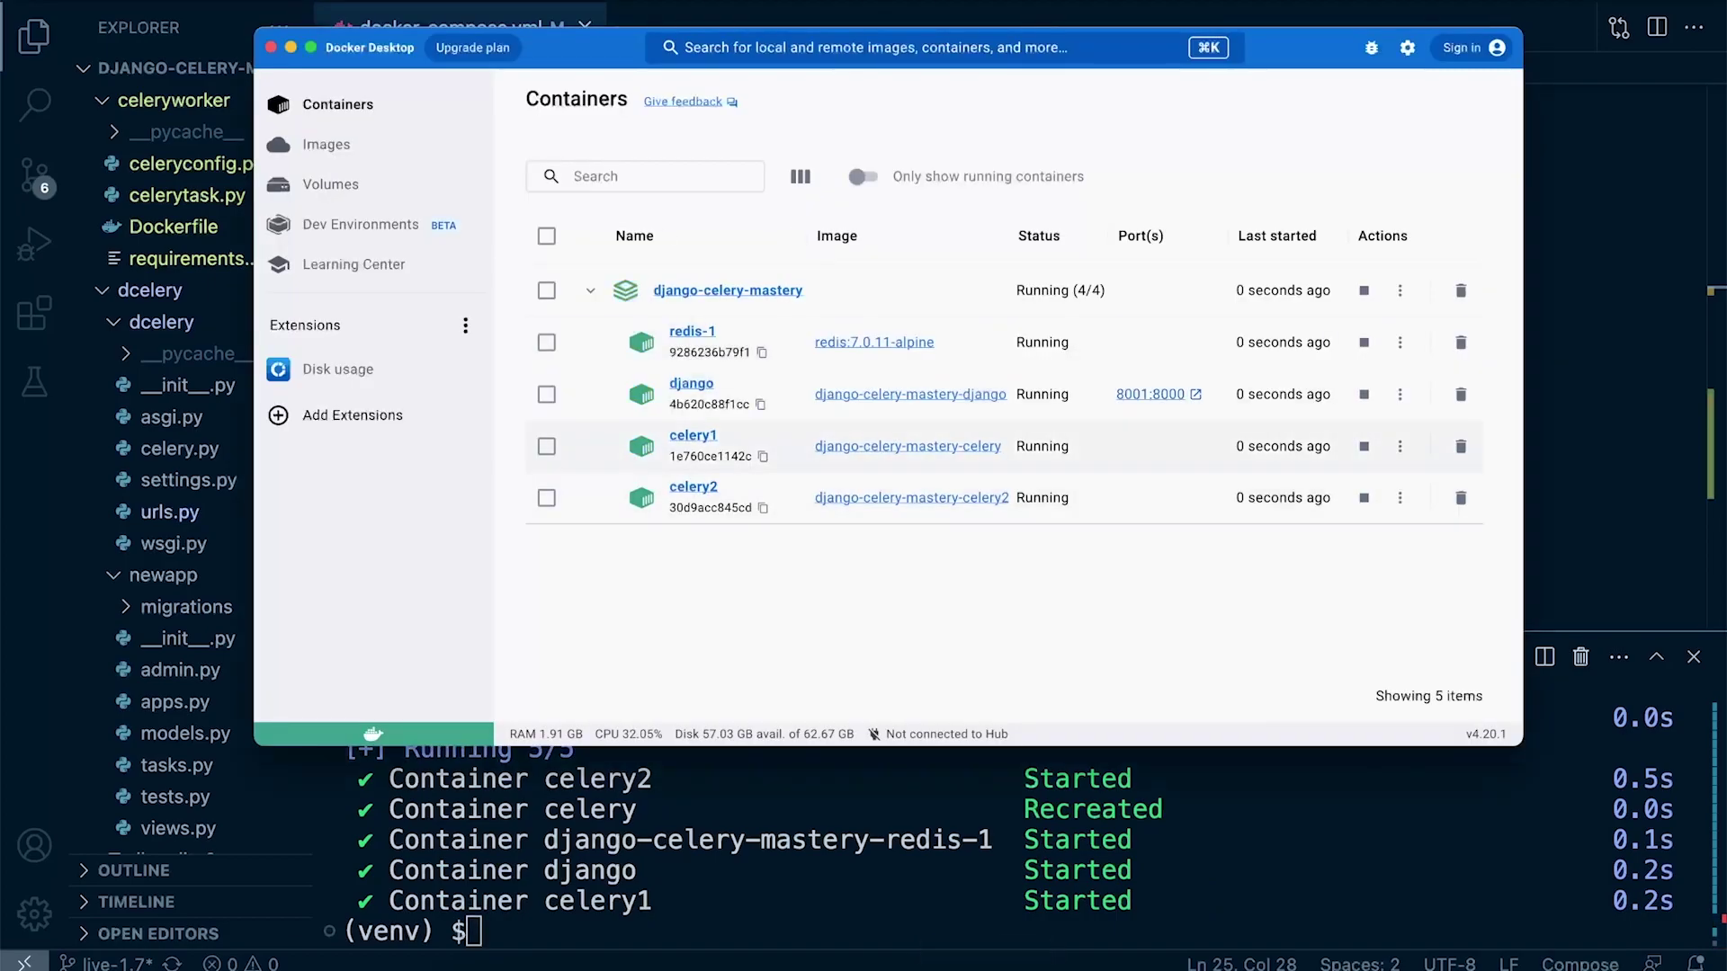
click(692, 487)
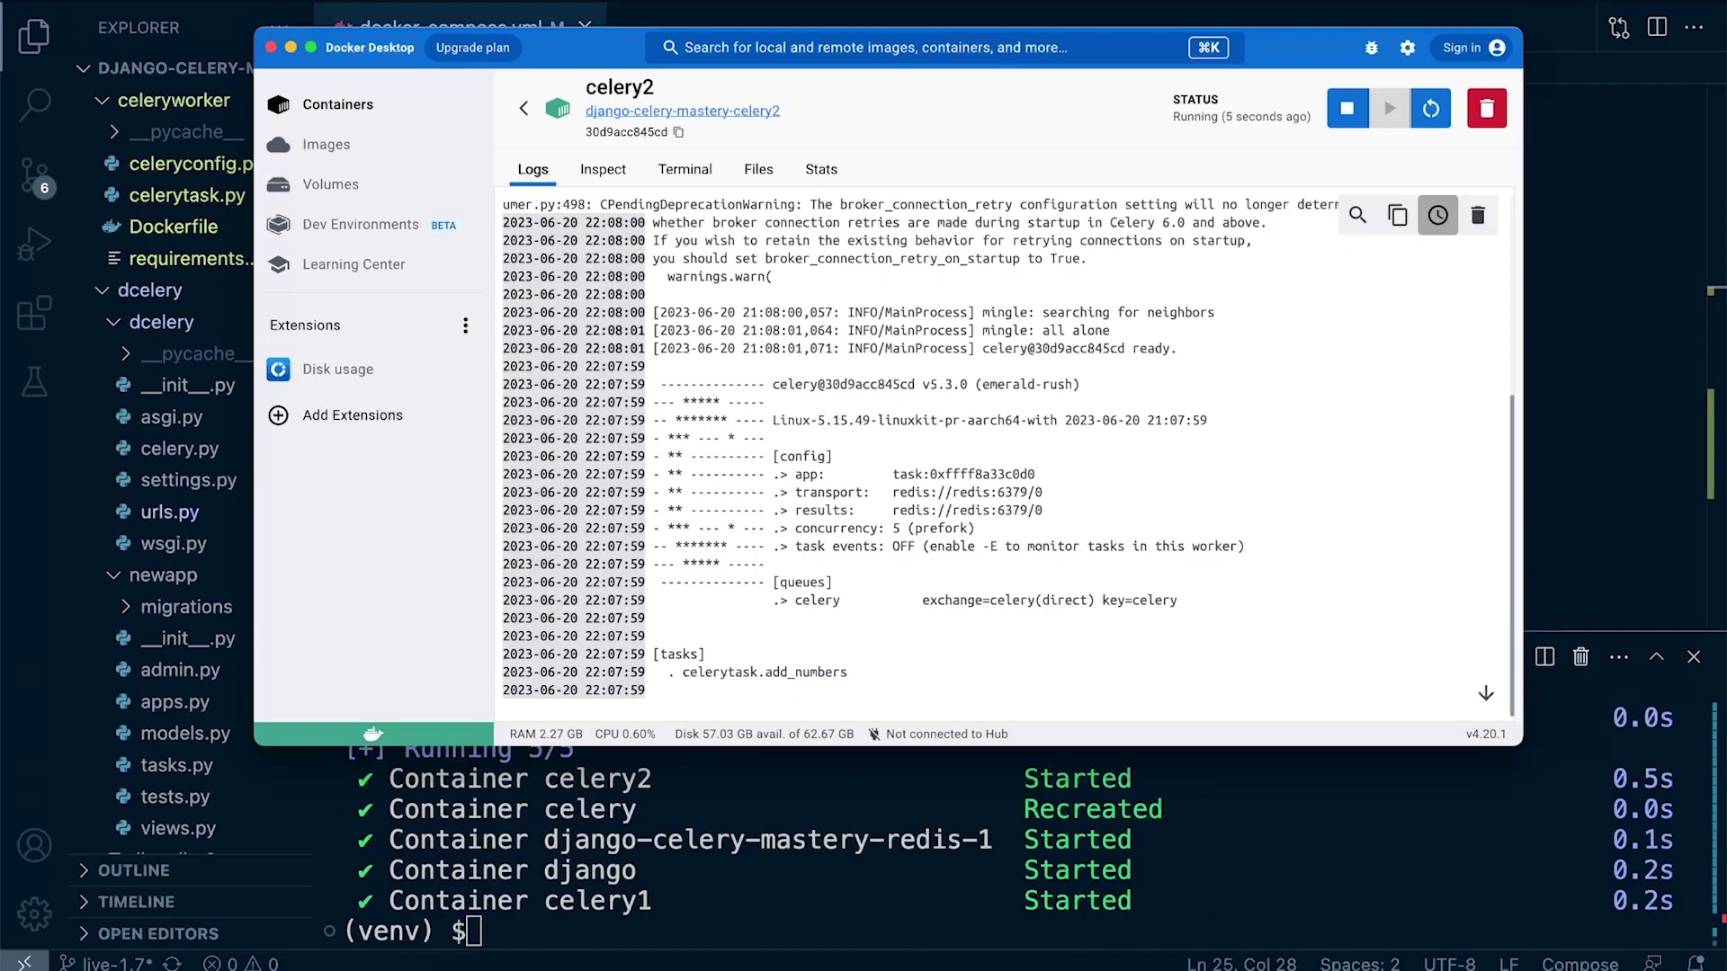
drag(783, 491, 1046, 511)
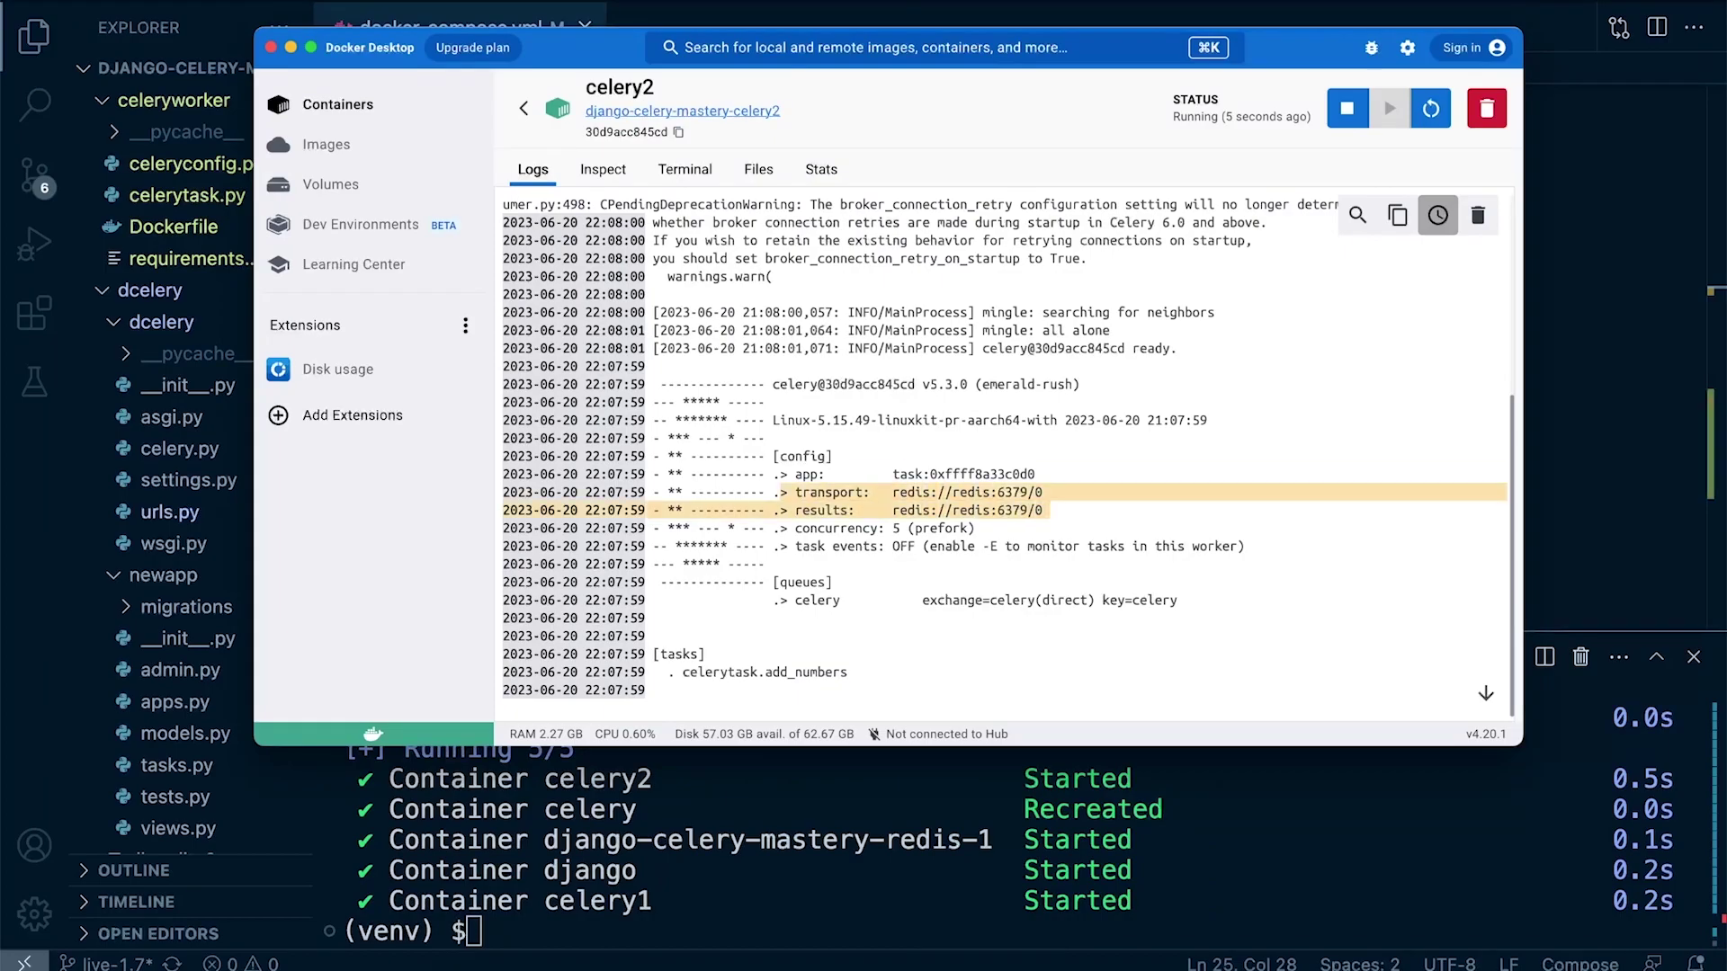
drag(652, 654, 863, 690)
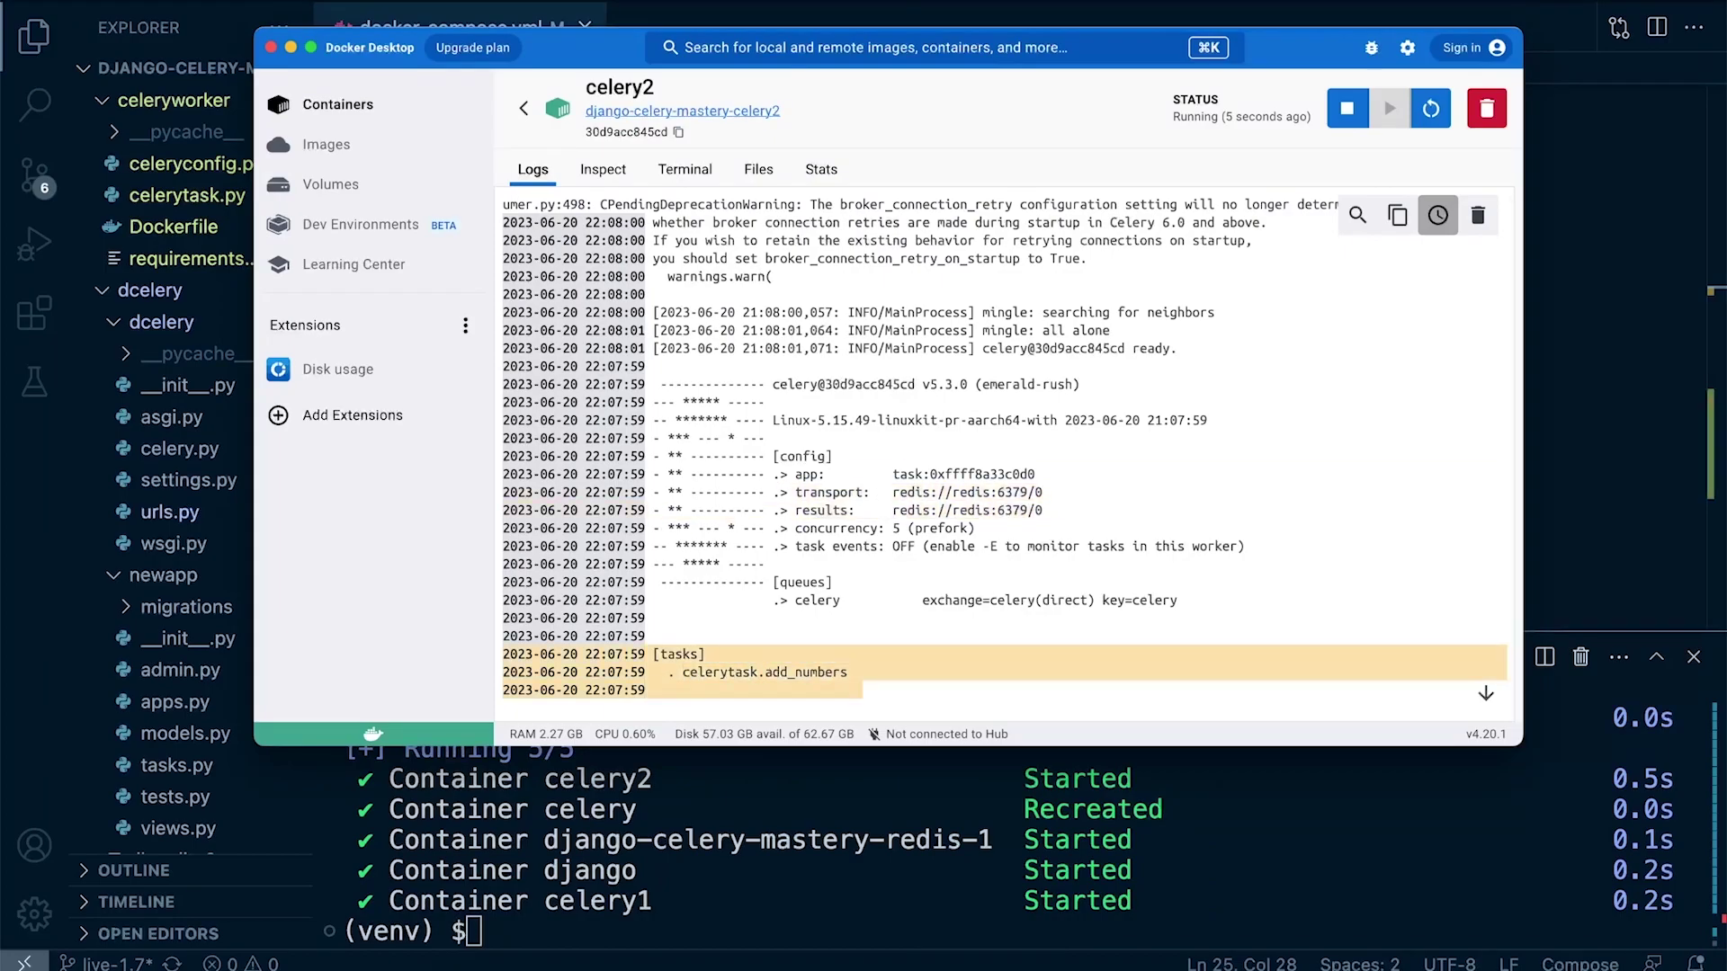
key(super+Tab)
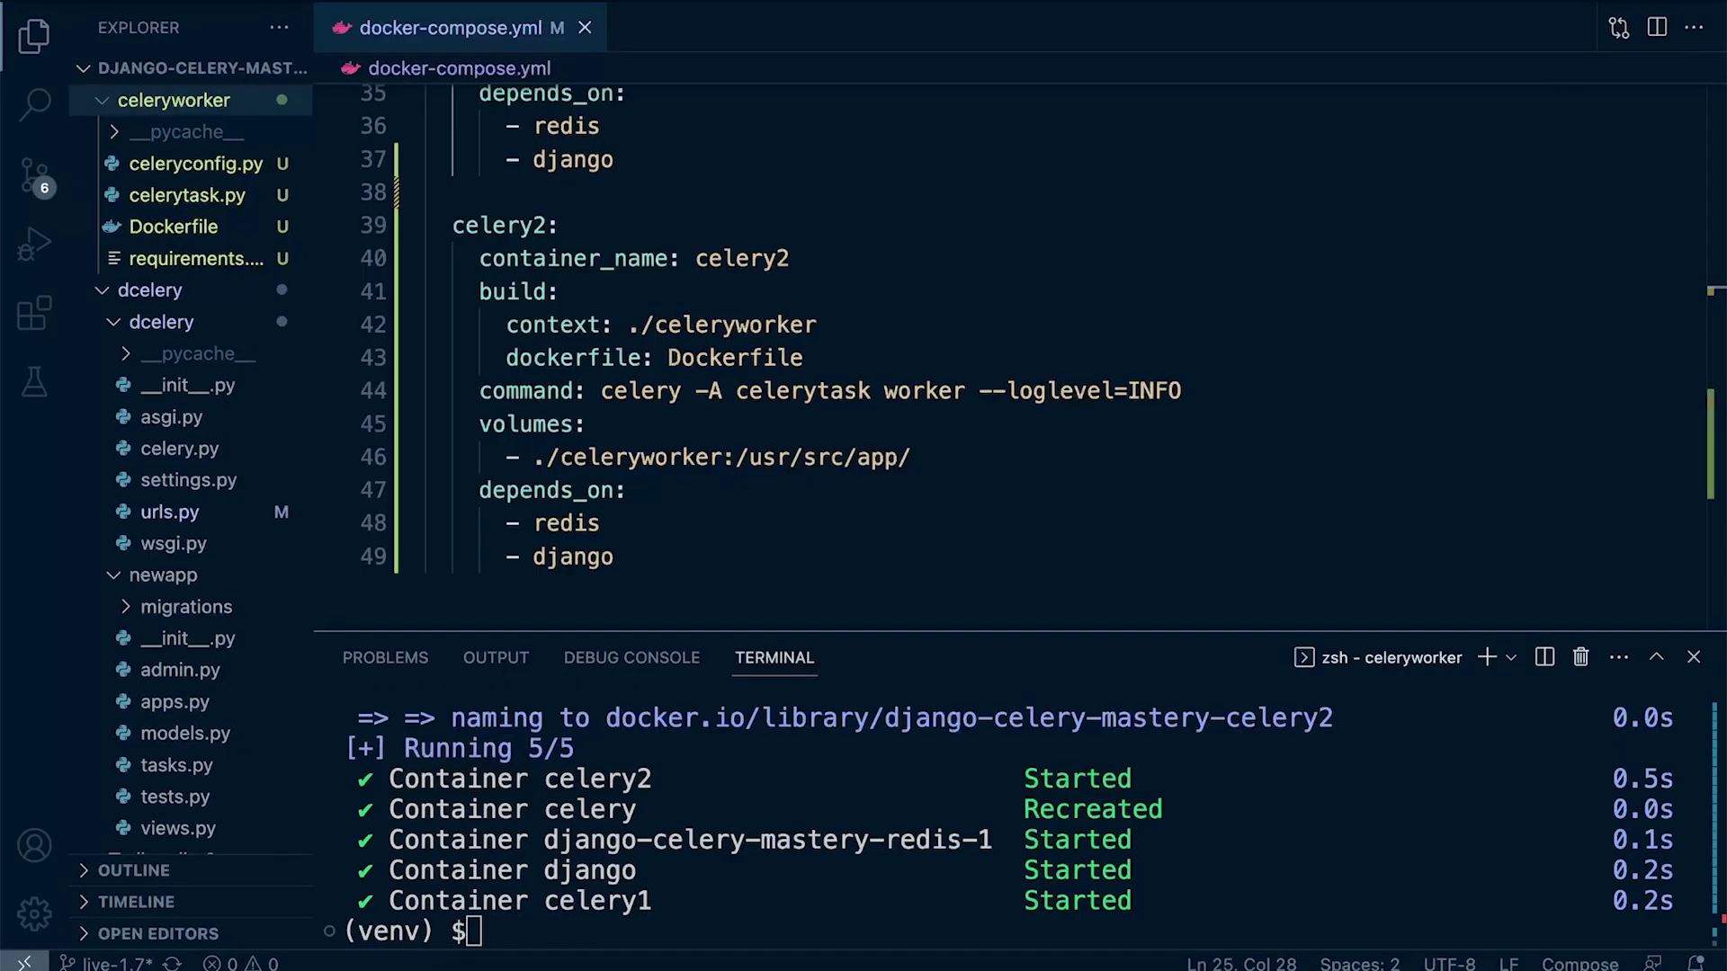
click(985, 965)
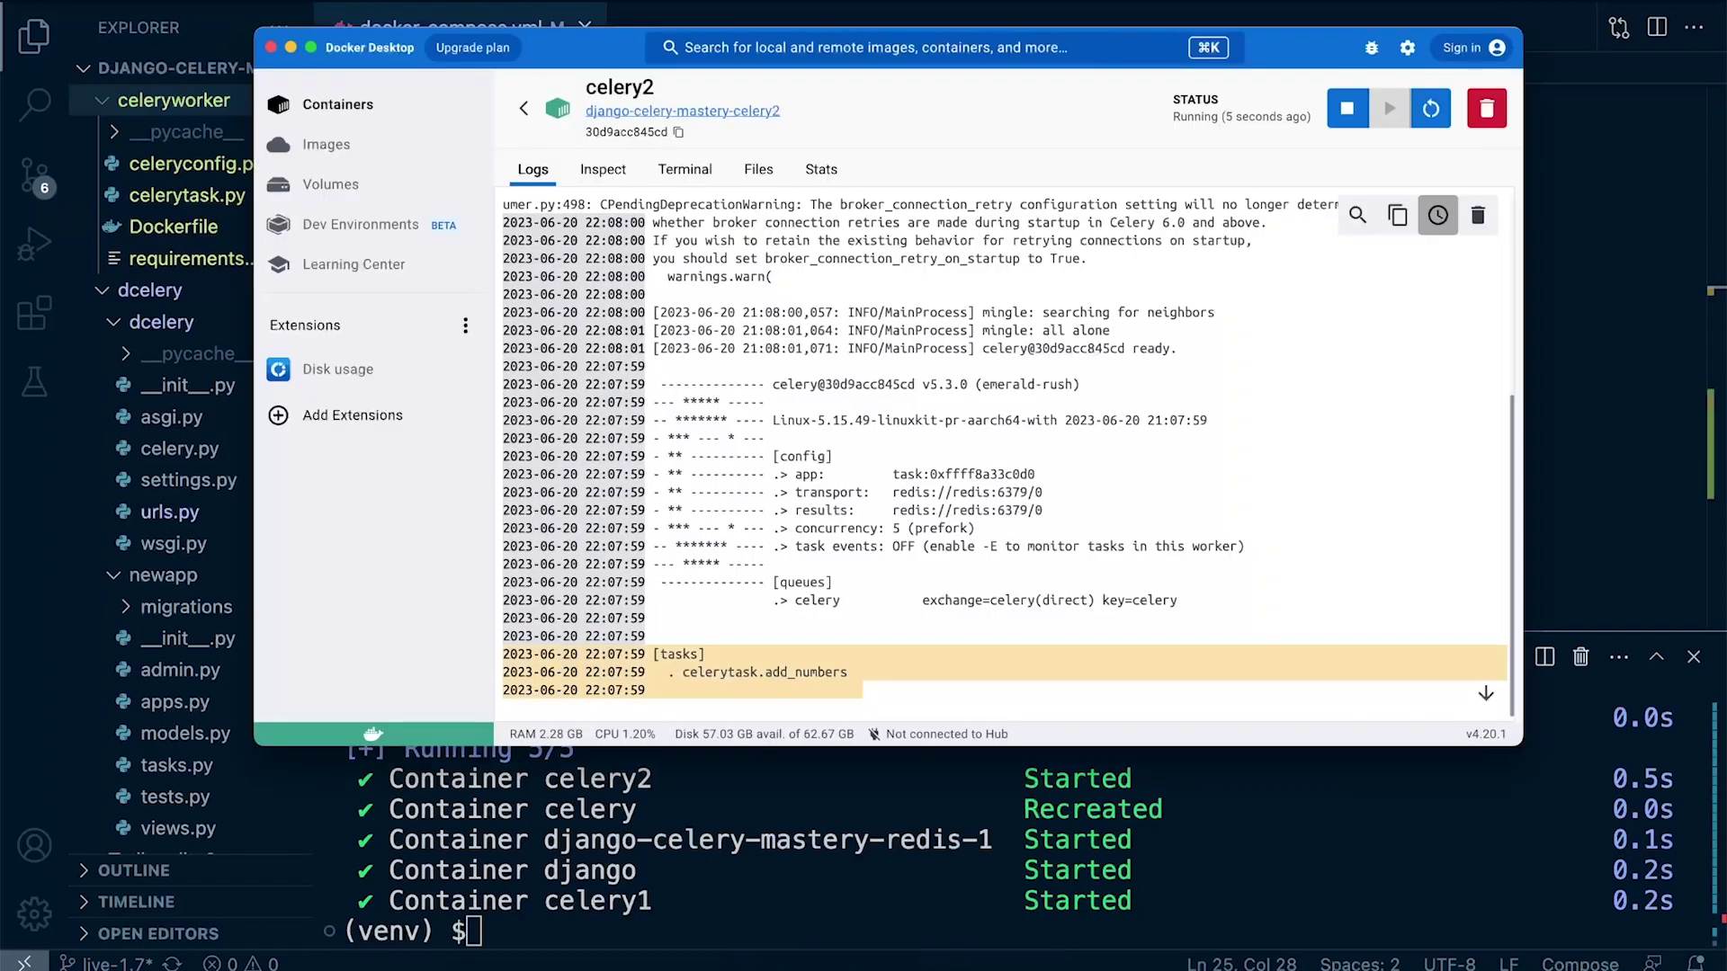
click(1080, 621)
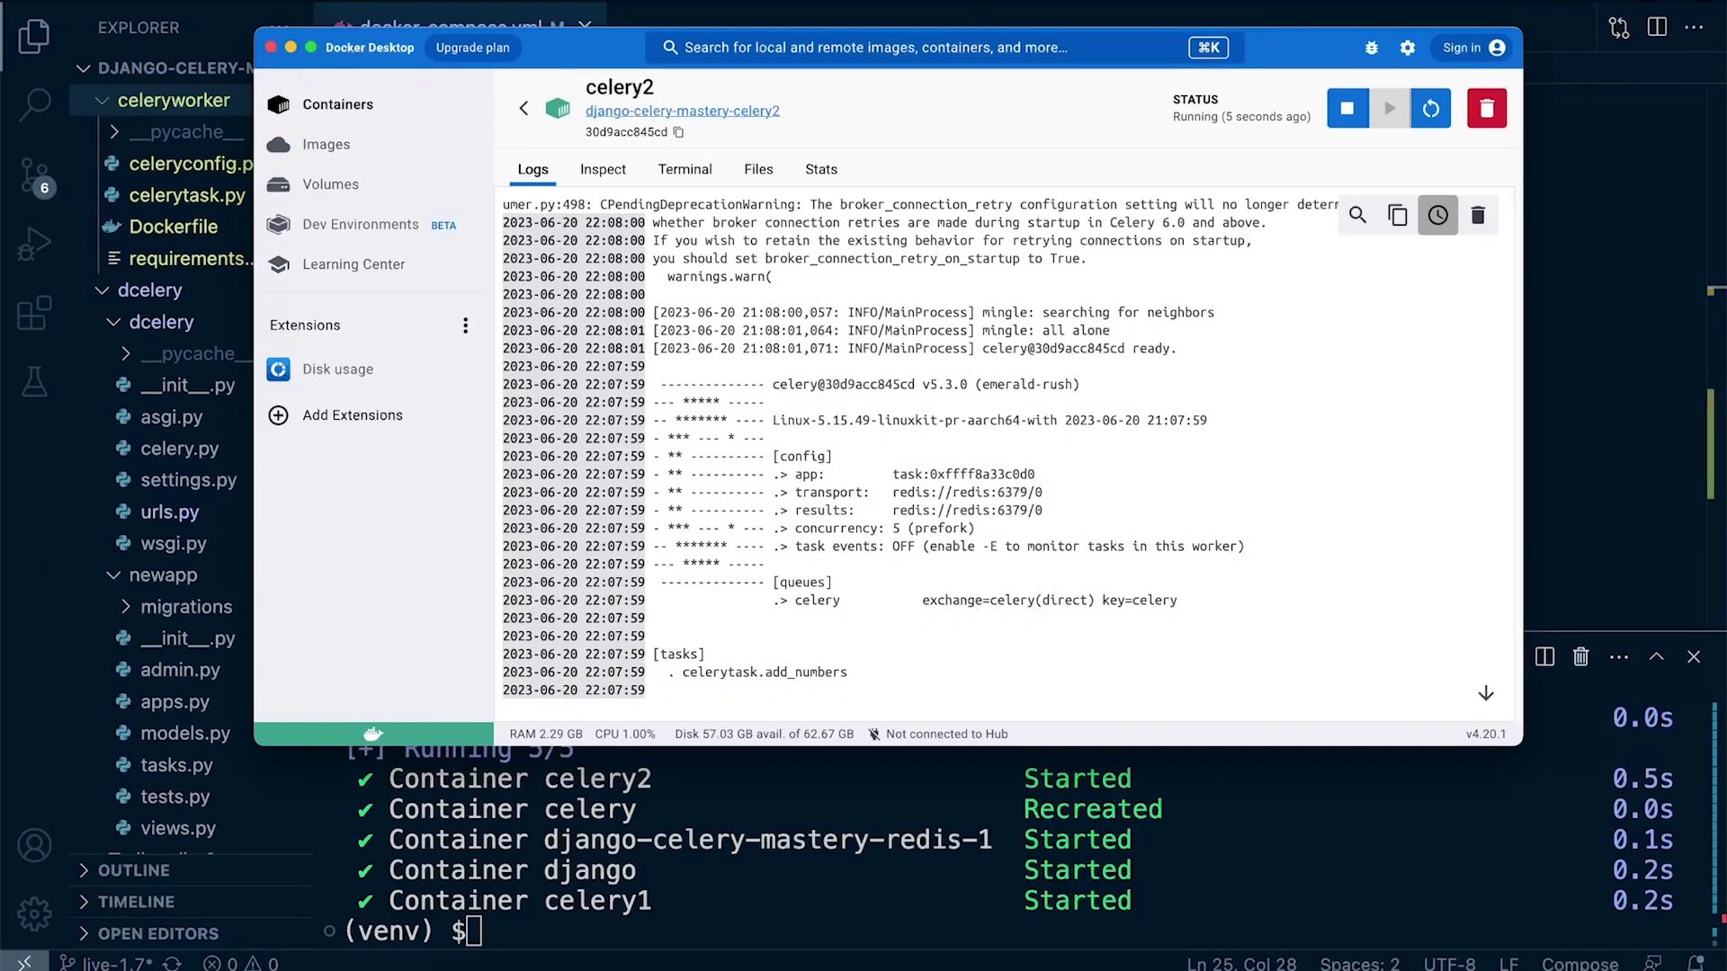
key(super+Tab)
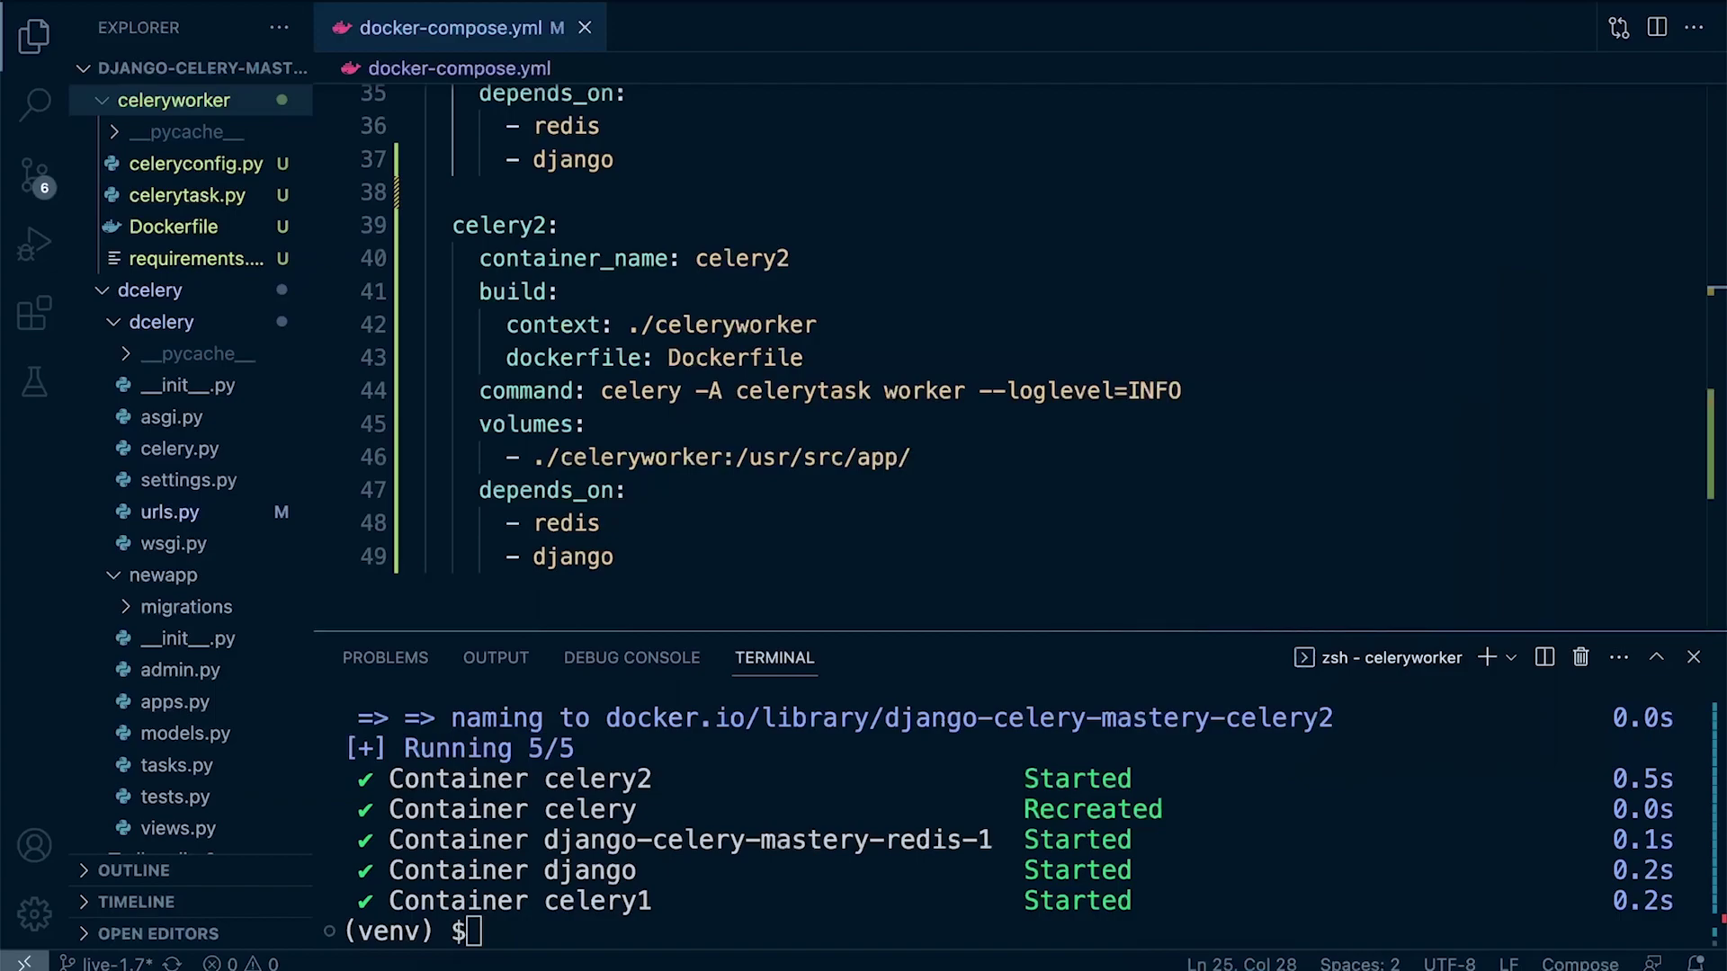